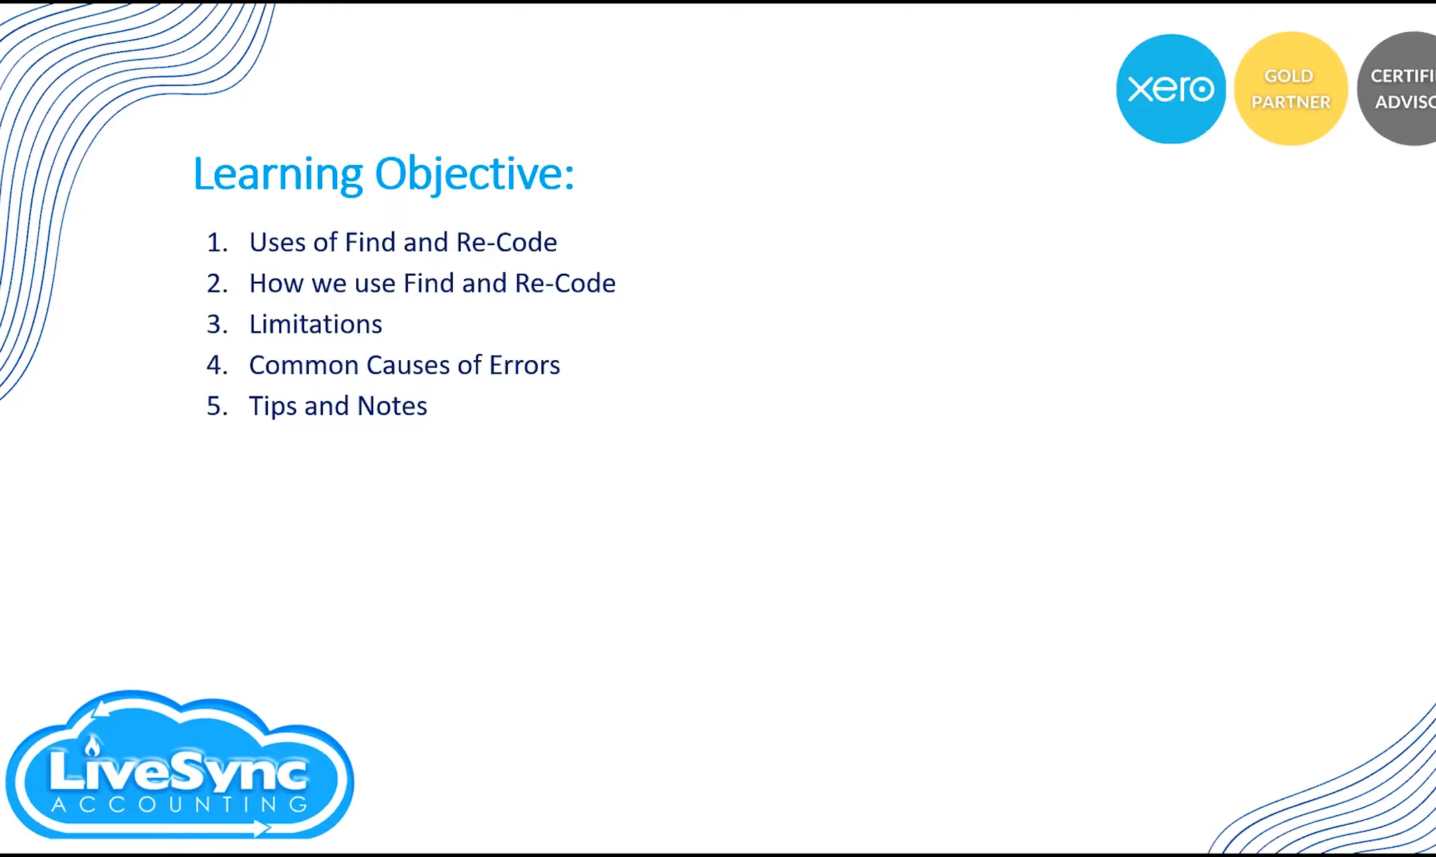
pyautogui.press('Right')
pyautogui.press('Right')
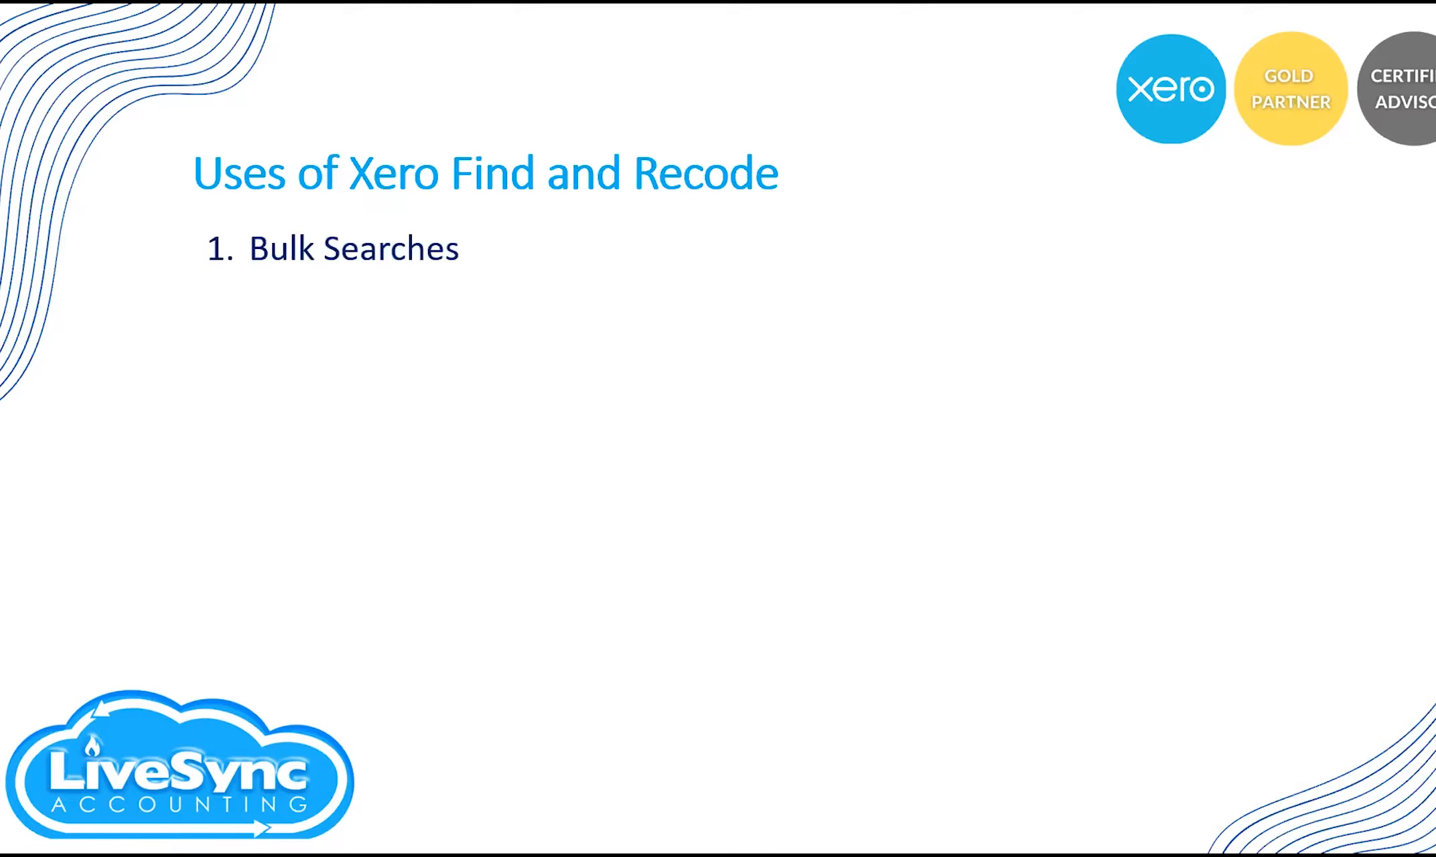
pyautogui.press('Right')
pyautogui.press('Right')
pyautogui.press('Right')
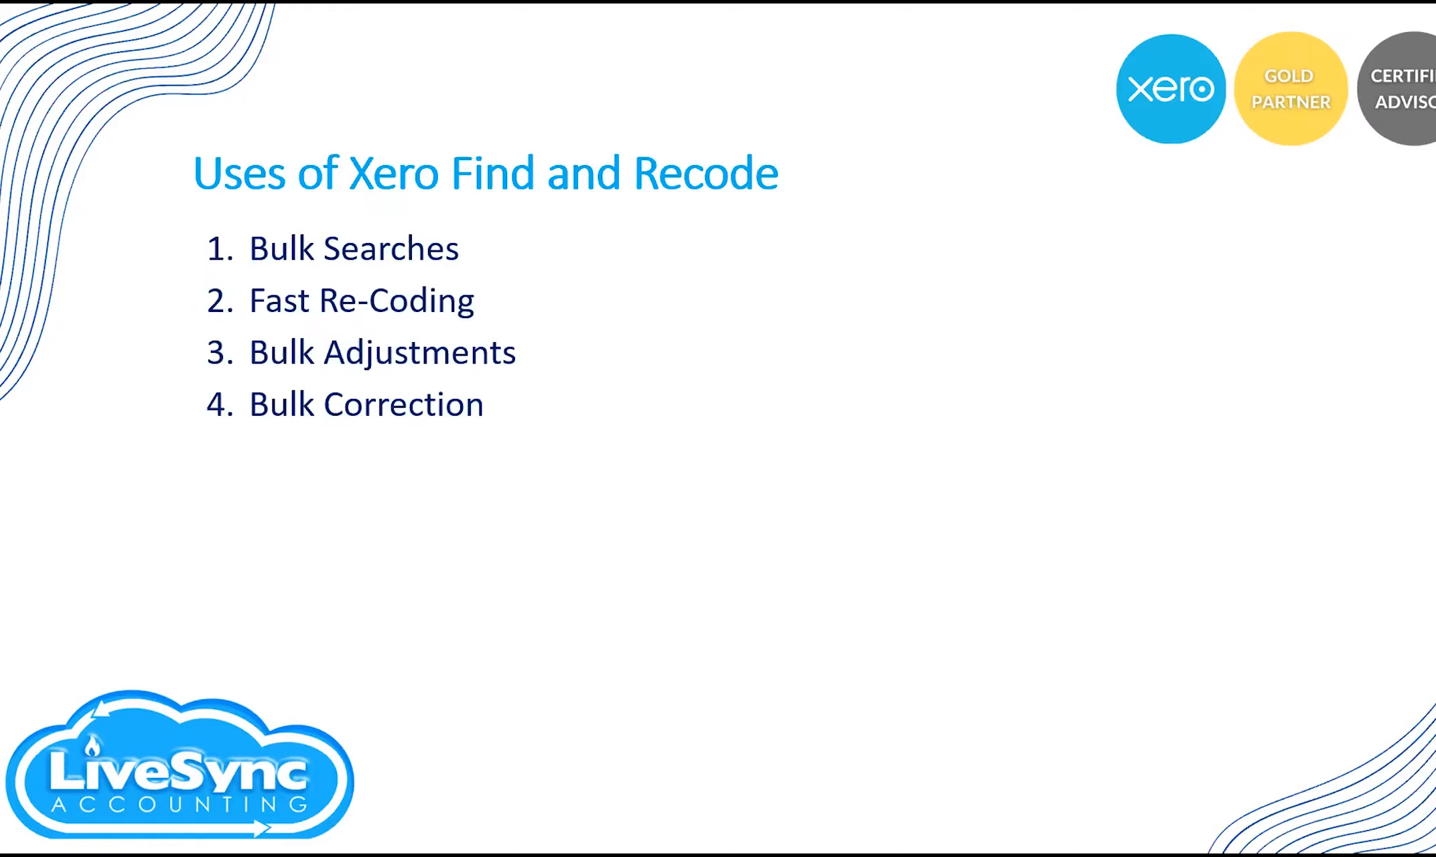
# - Leave the slide show for the maximized Xero dashboard and open the global search
pyautogui.press('Escape')
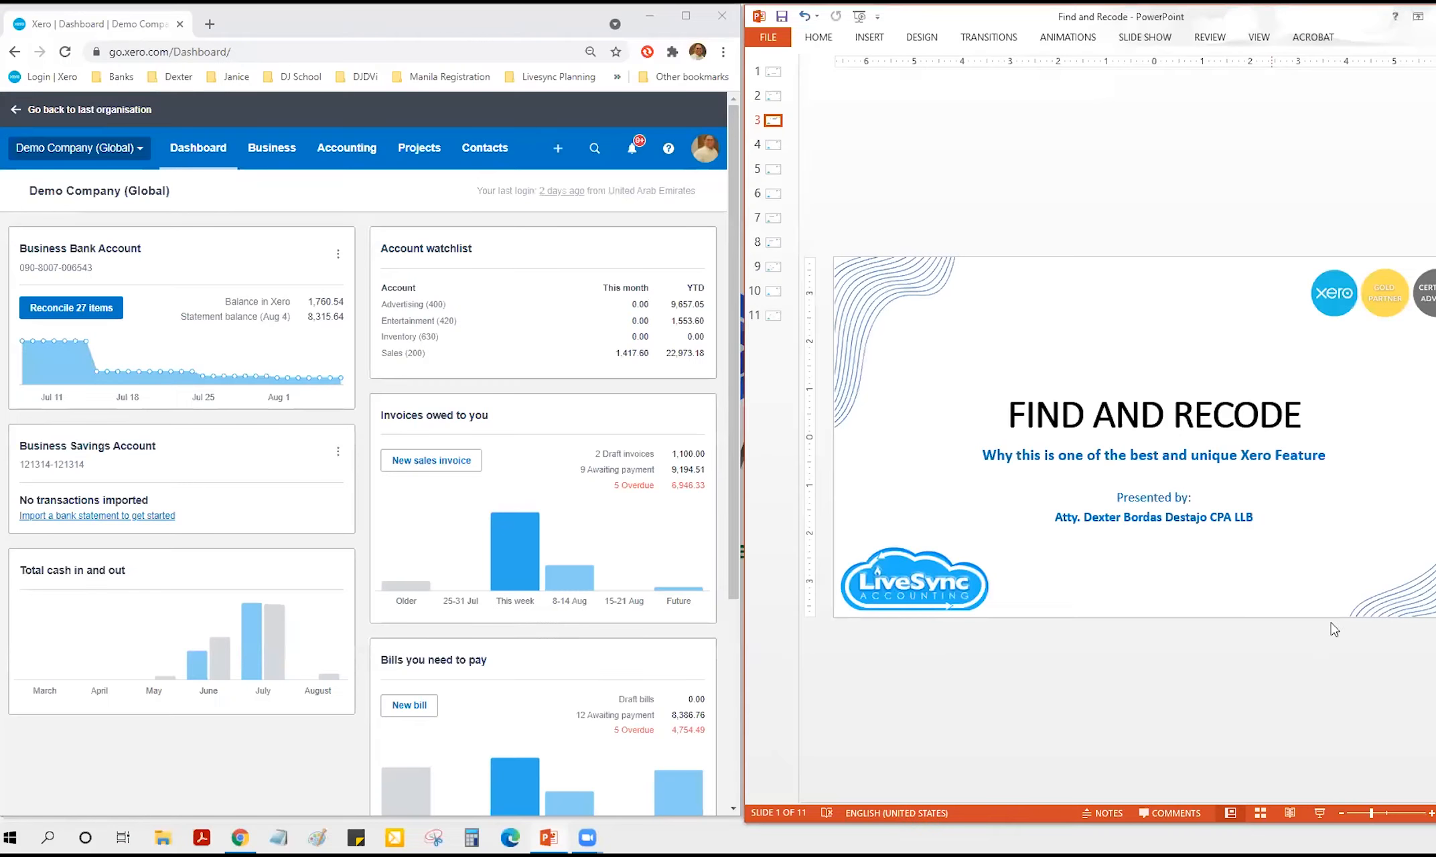
pyautogui.click(686, 15)
pyautogui.click(1356, 141)
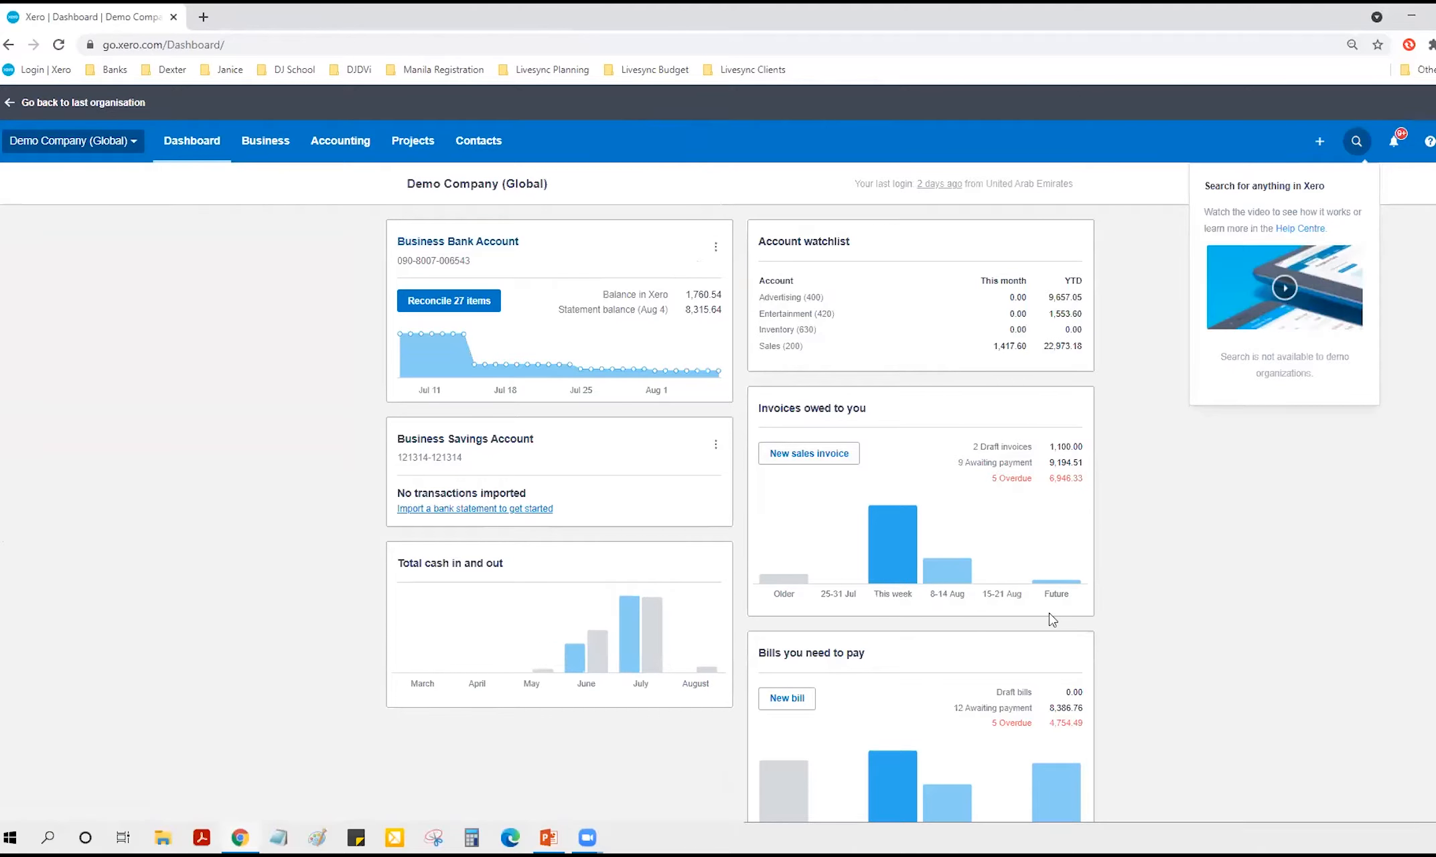
# - Open the sales invoices list and show its search fields
pyautogui.click(265, 141)
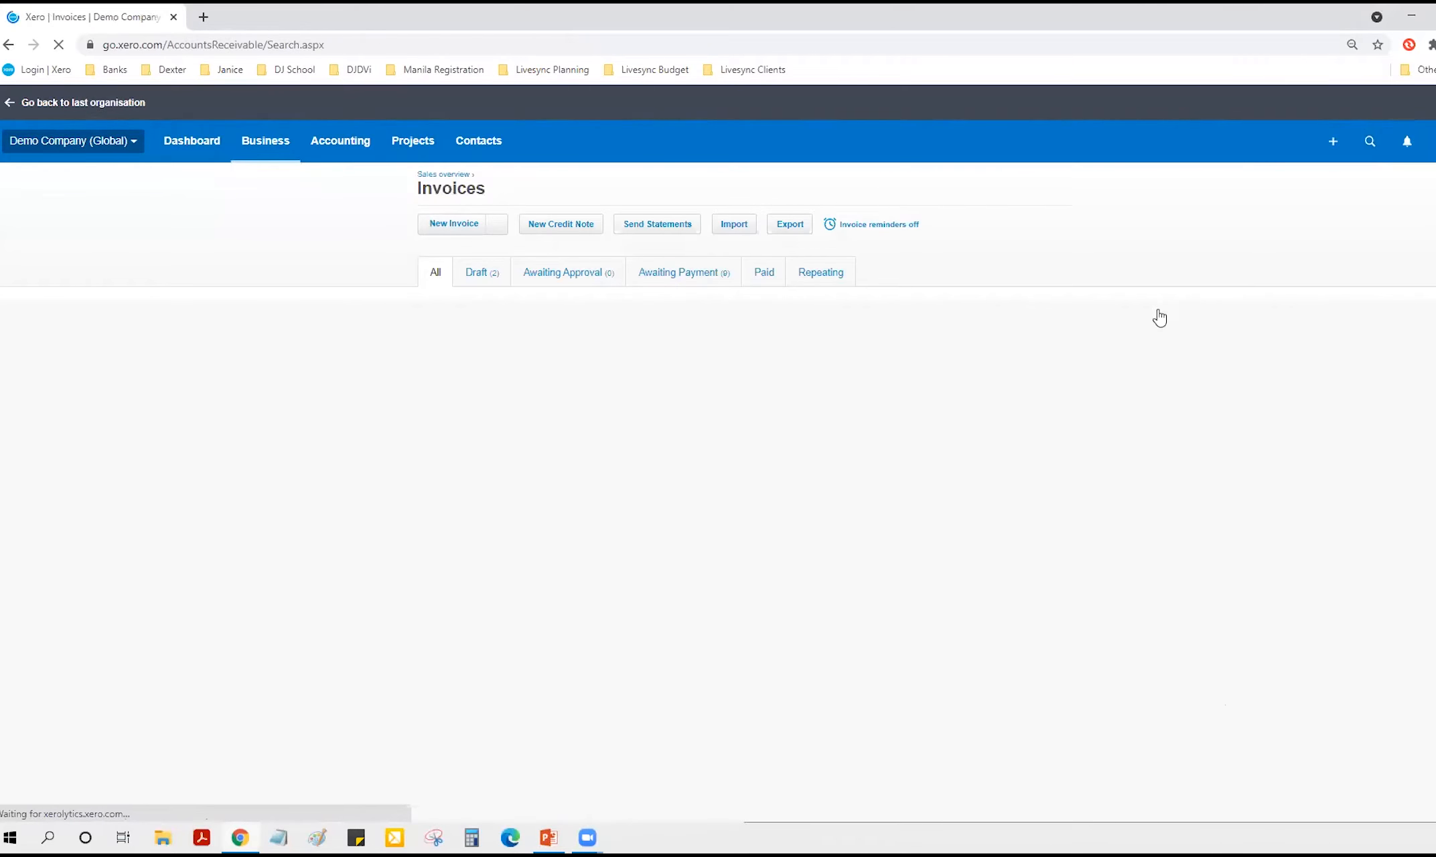
pyautogui.click(1277, 319)
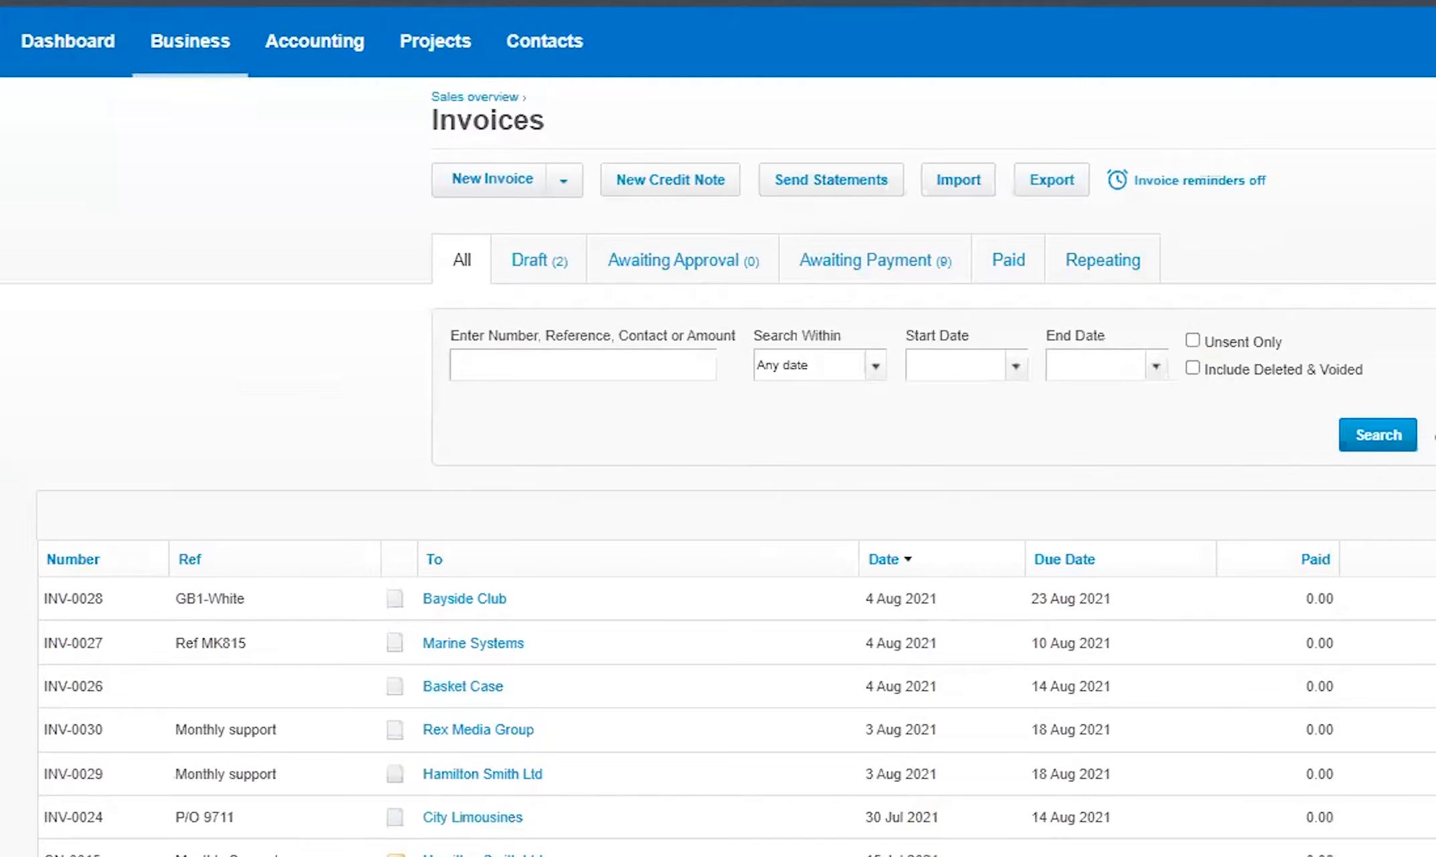
# - Open the account transactions of the Business Bank Account and show their search fields
pyautogui.click(439, 56)
pyautogui.click(330, 54)
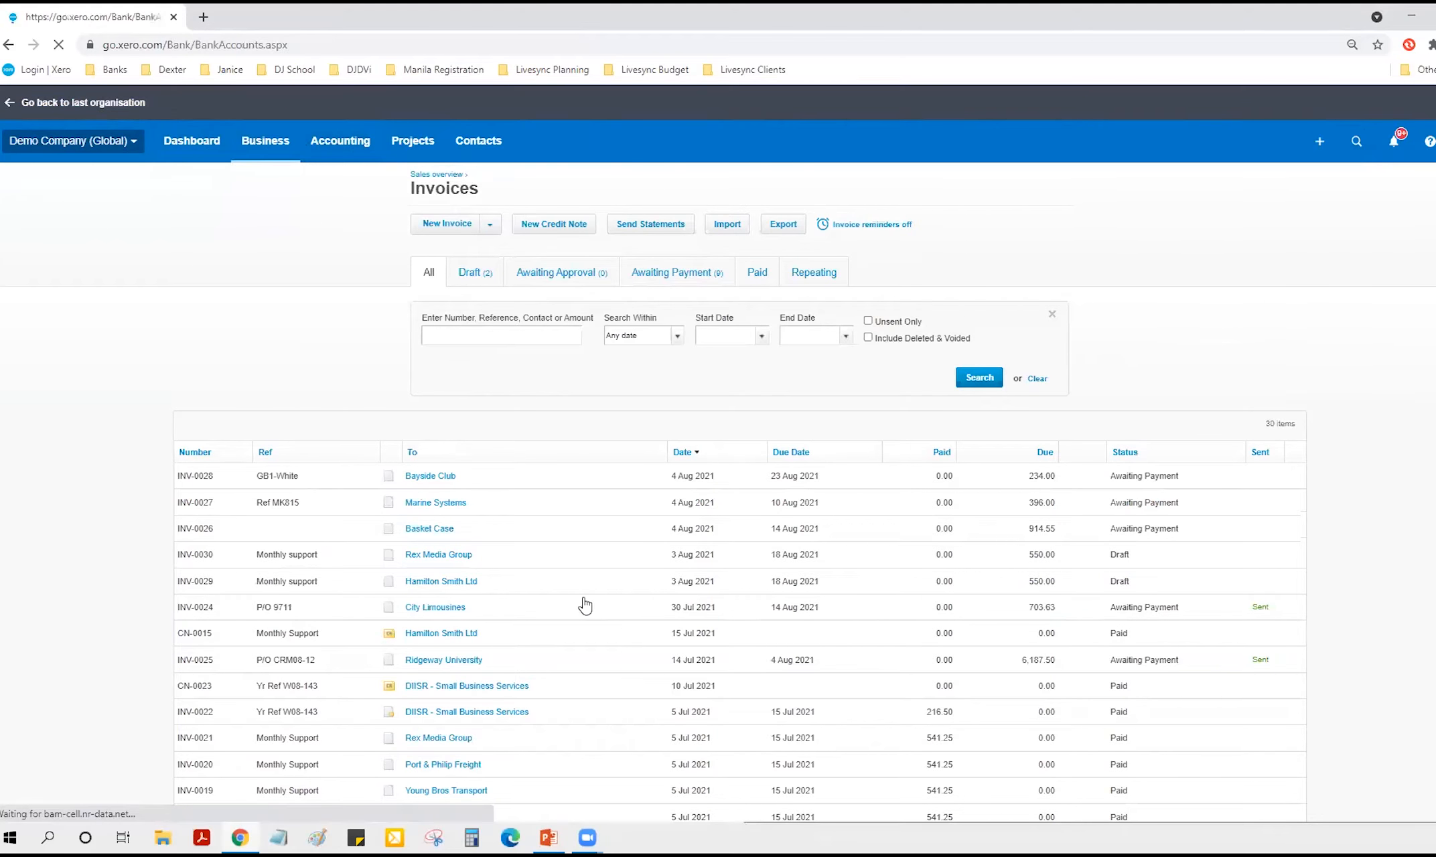
pyautogui.click(450, 416)
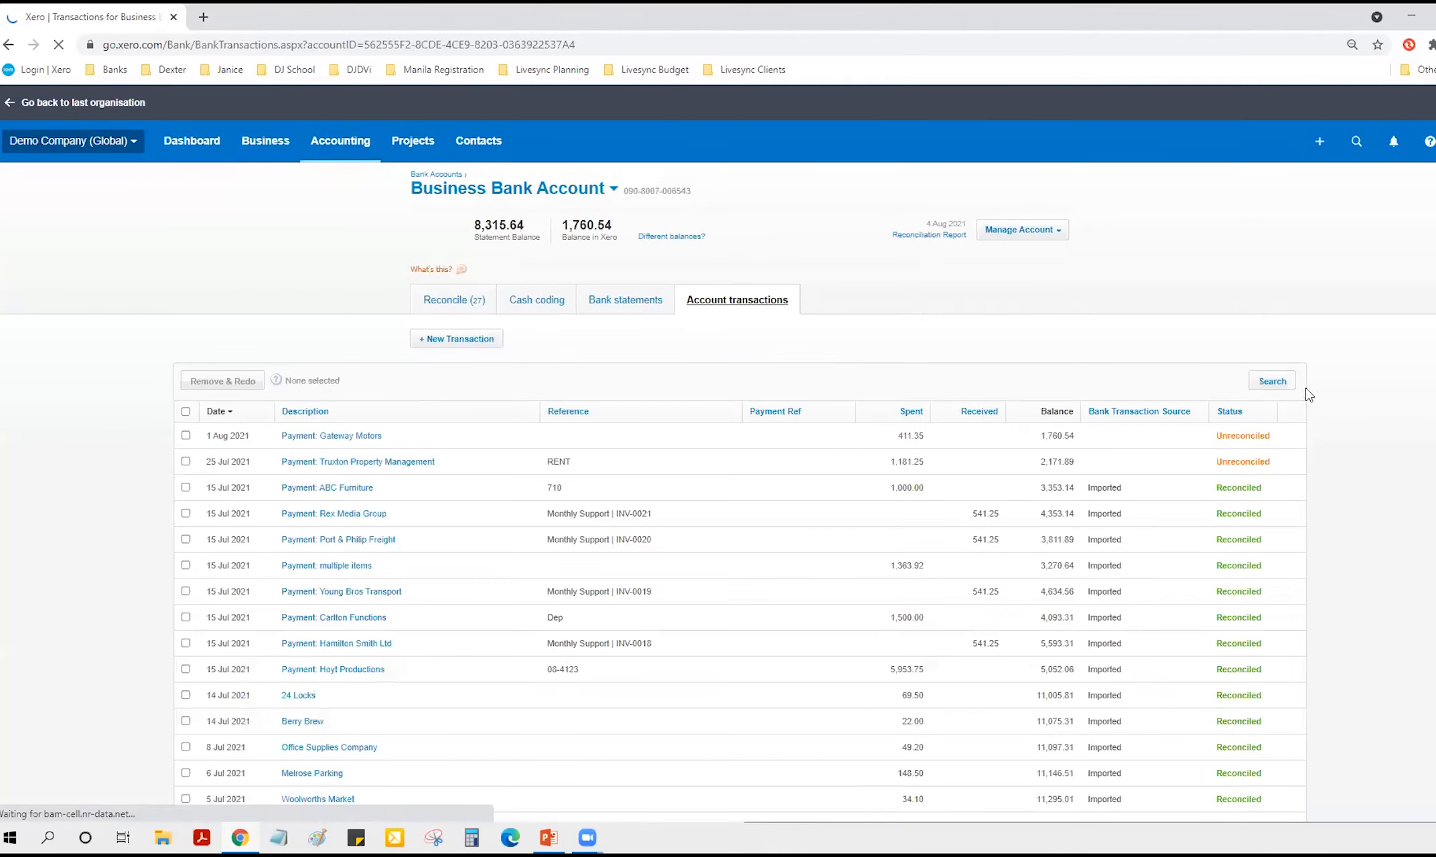
pyautogui.click(1272, 381)
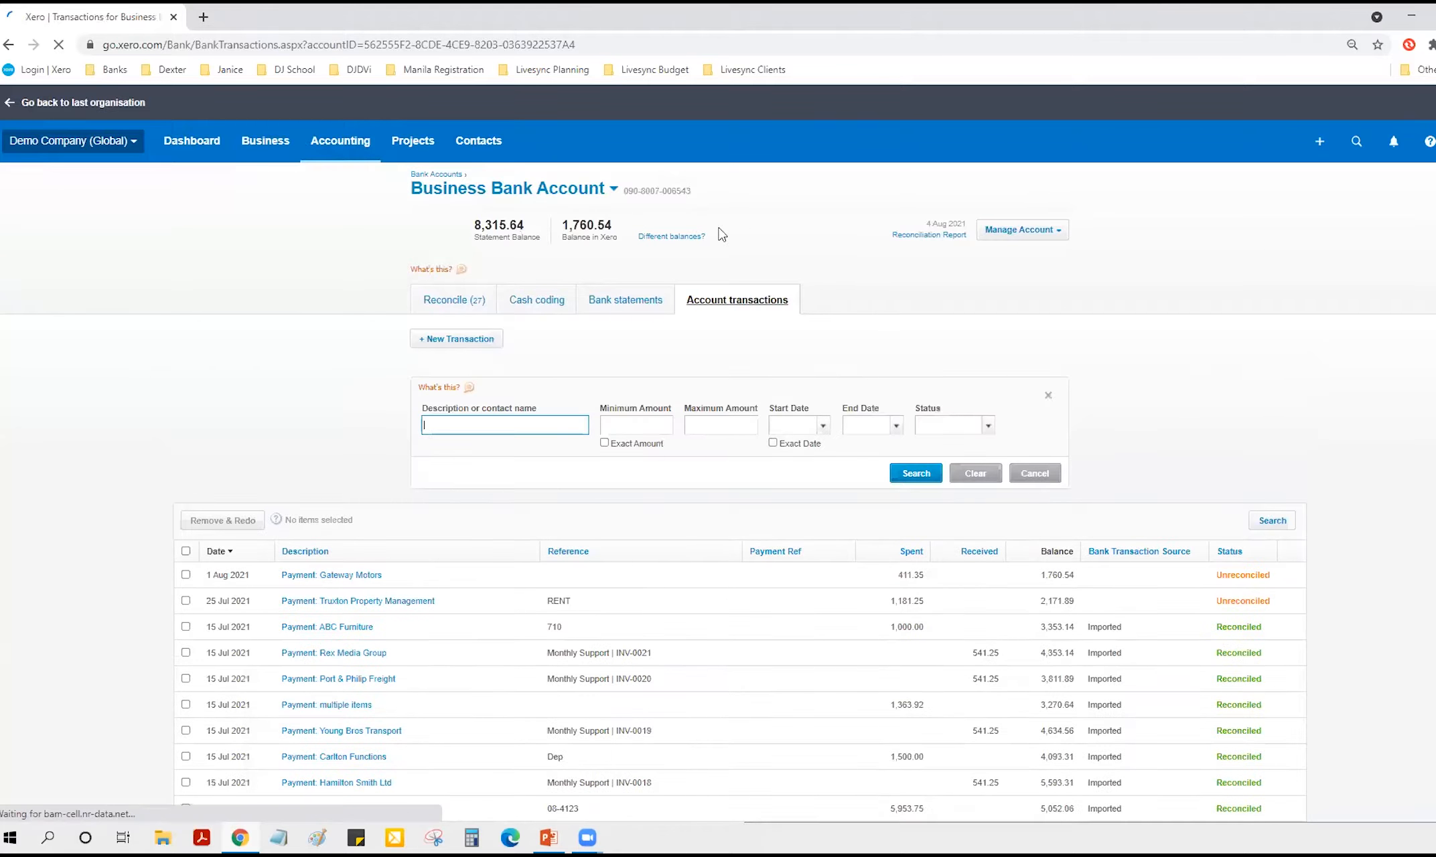
# - Open the list of all contacts to view its search field, and bring up the accounting options
pyautogui.click(478, 141)
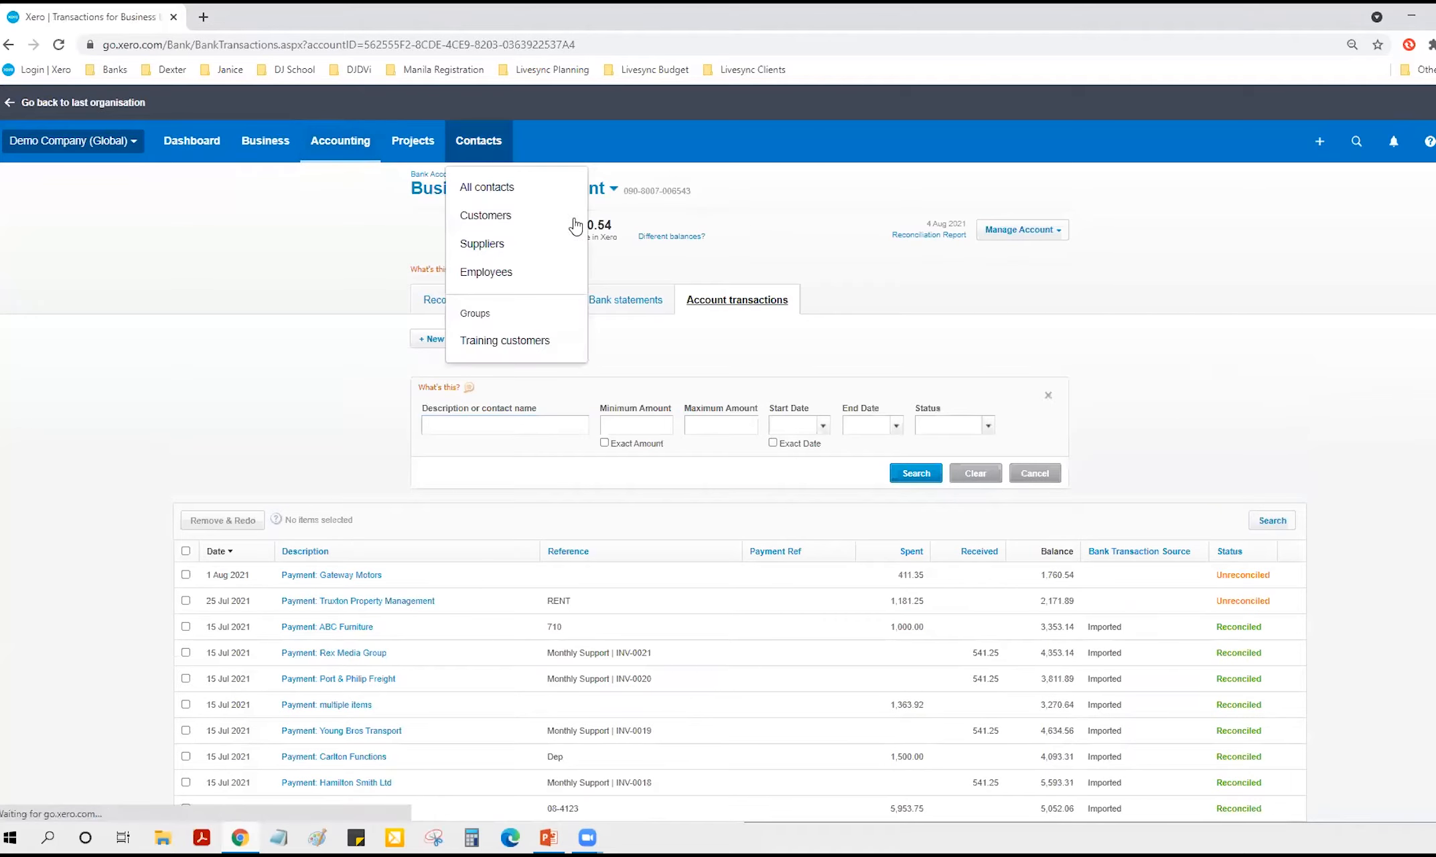
pyautogui.click(488, 188)
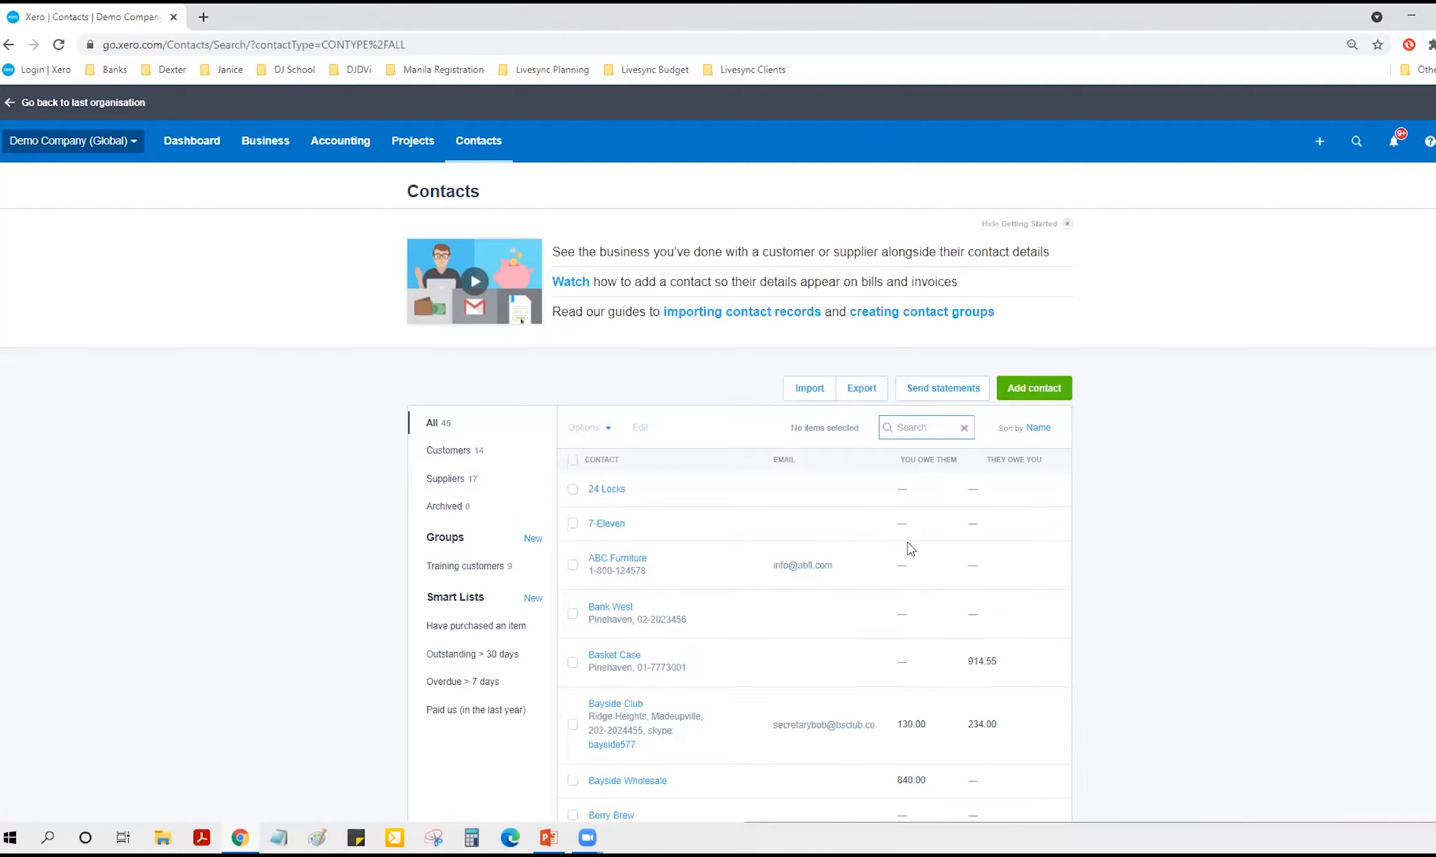
pyautogui.click(314, 139)
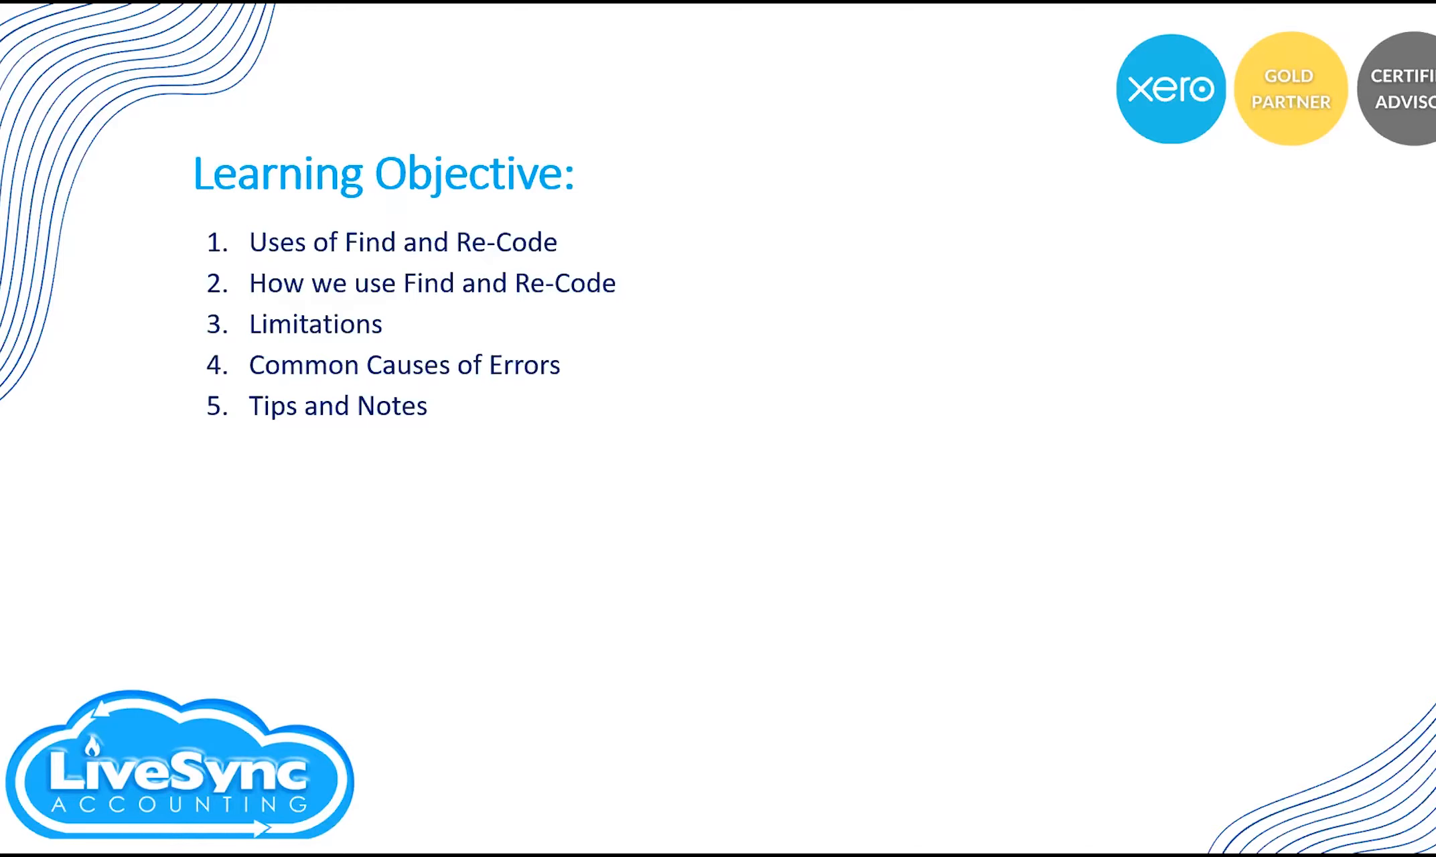
pyautogui.press('Right')
pyautogui.press('Right')
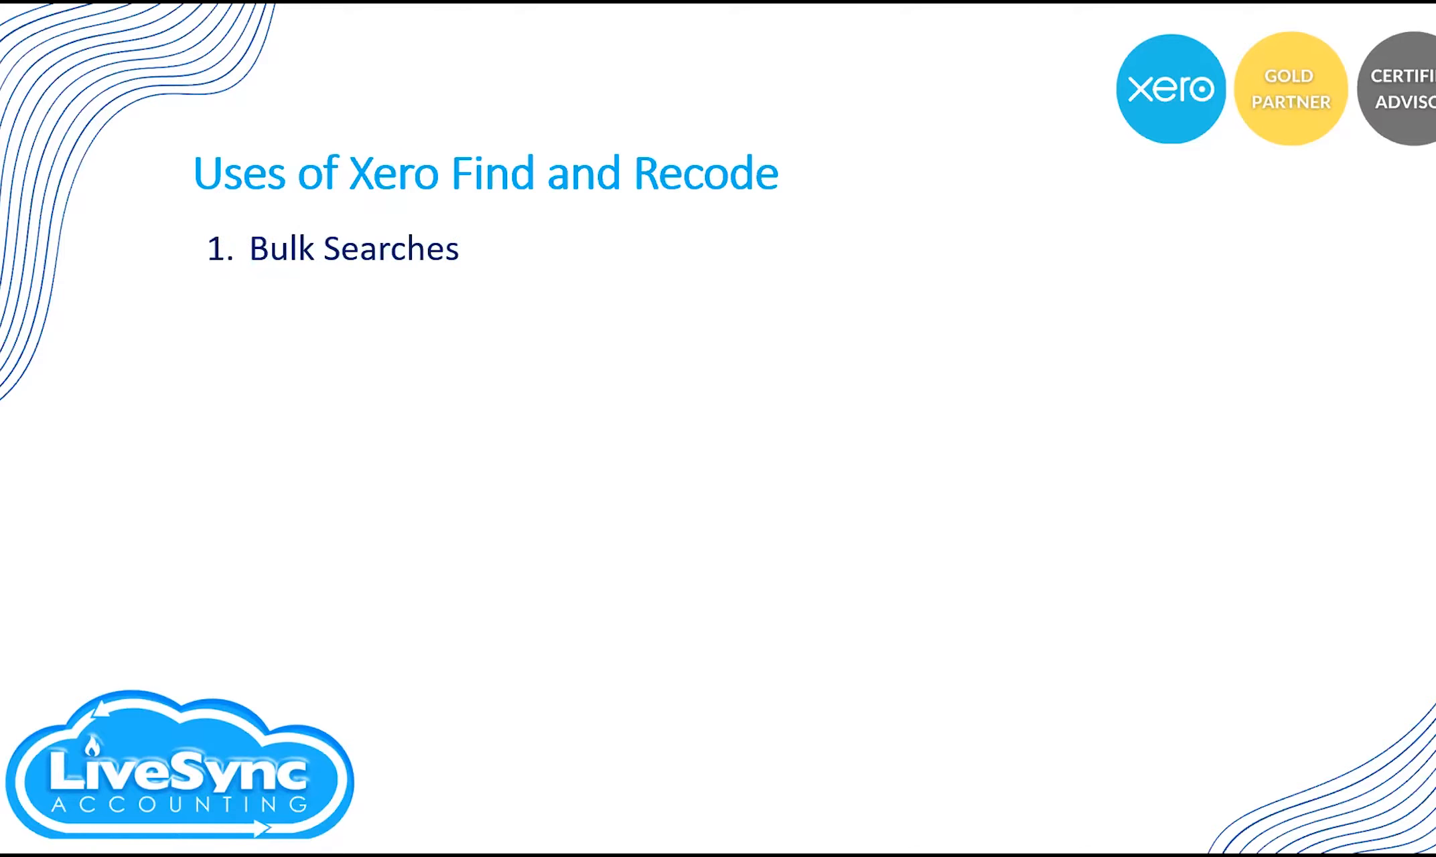
pyautogui.press('Right')
pyautogui.press('Right')
pyautogui.press('Right')
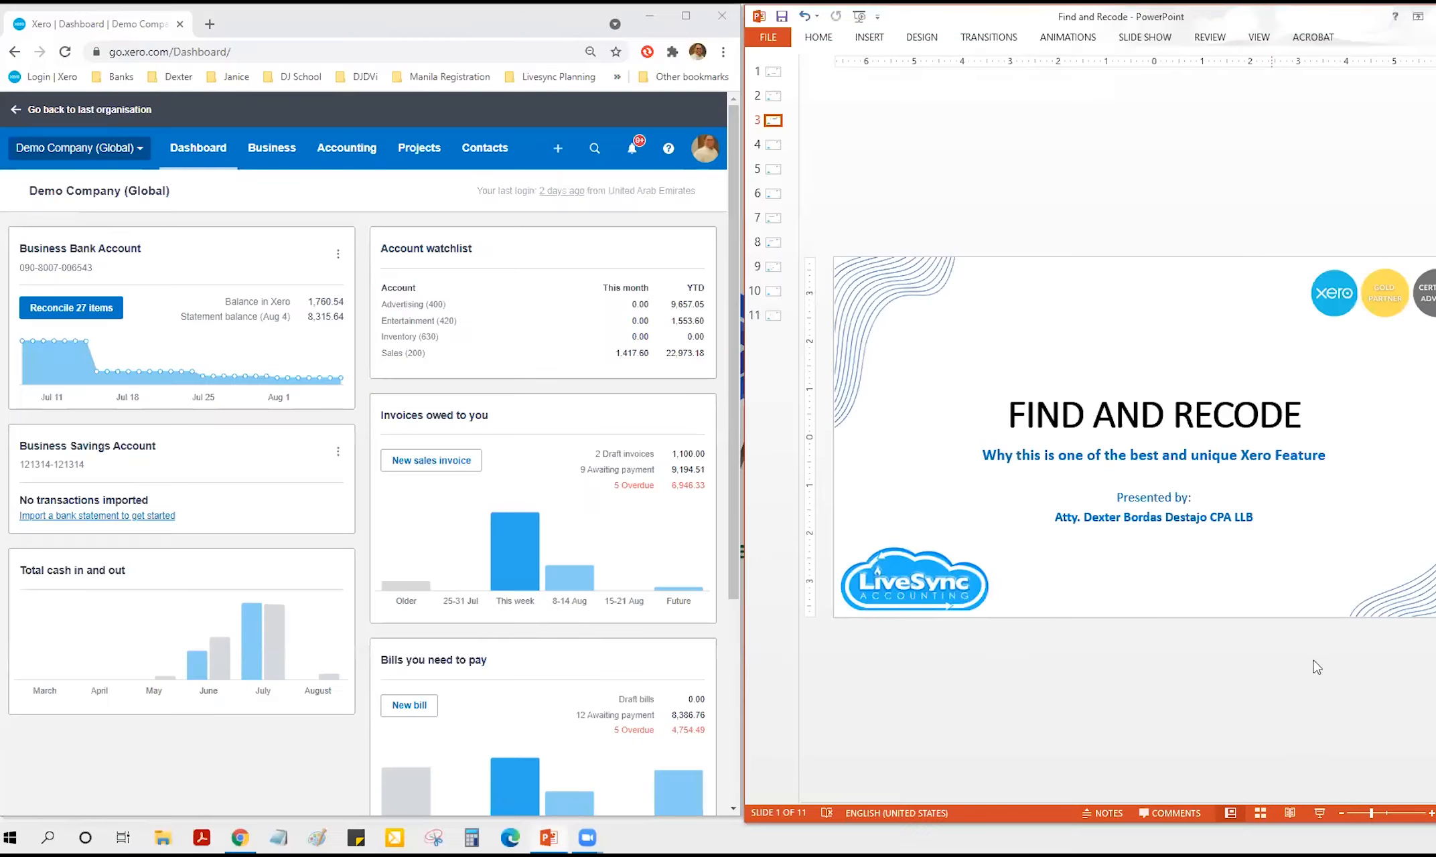
# - Switch to the Xero dashboard and open the global search
pyautogui.press('pagedown')
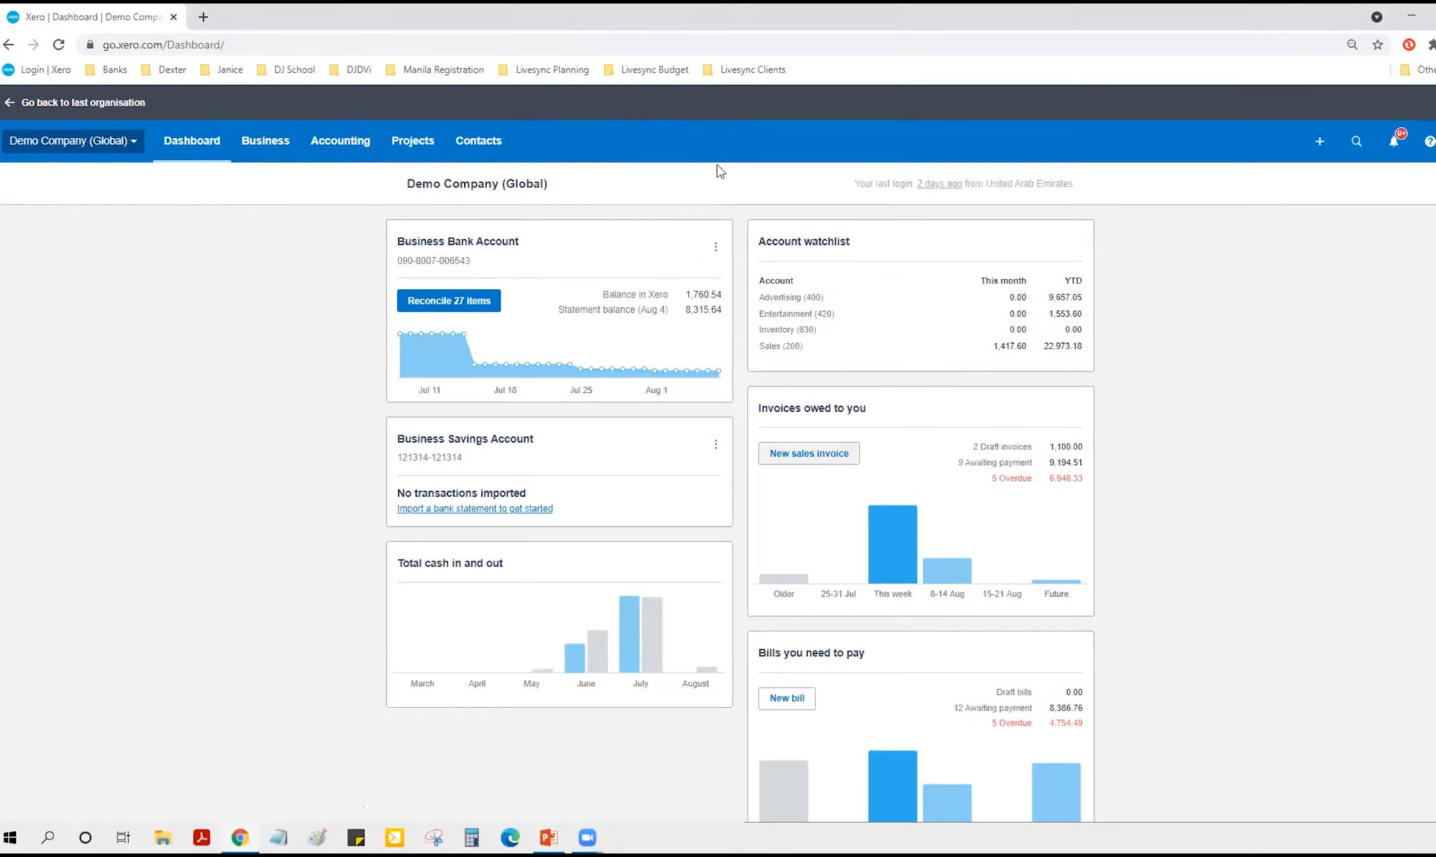
pyautogui.click(1356, 141)
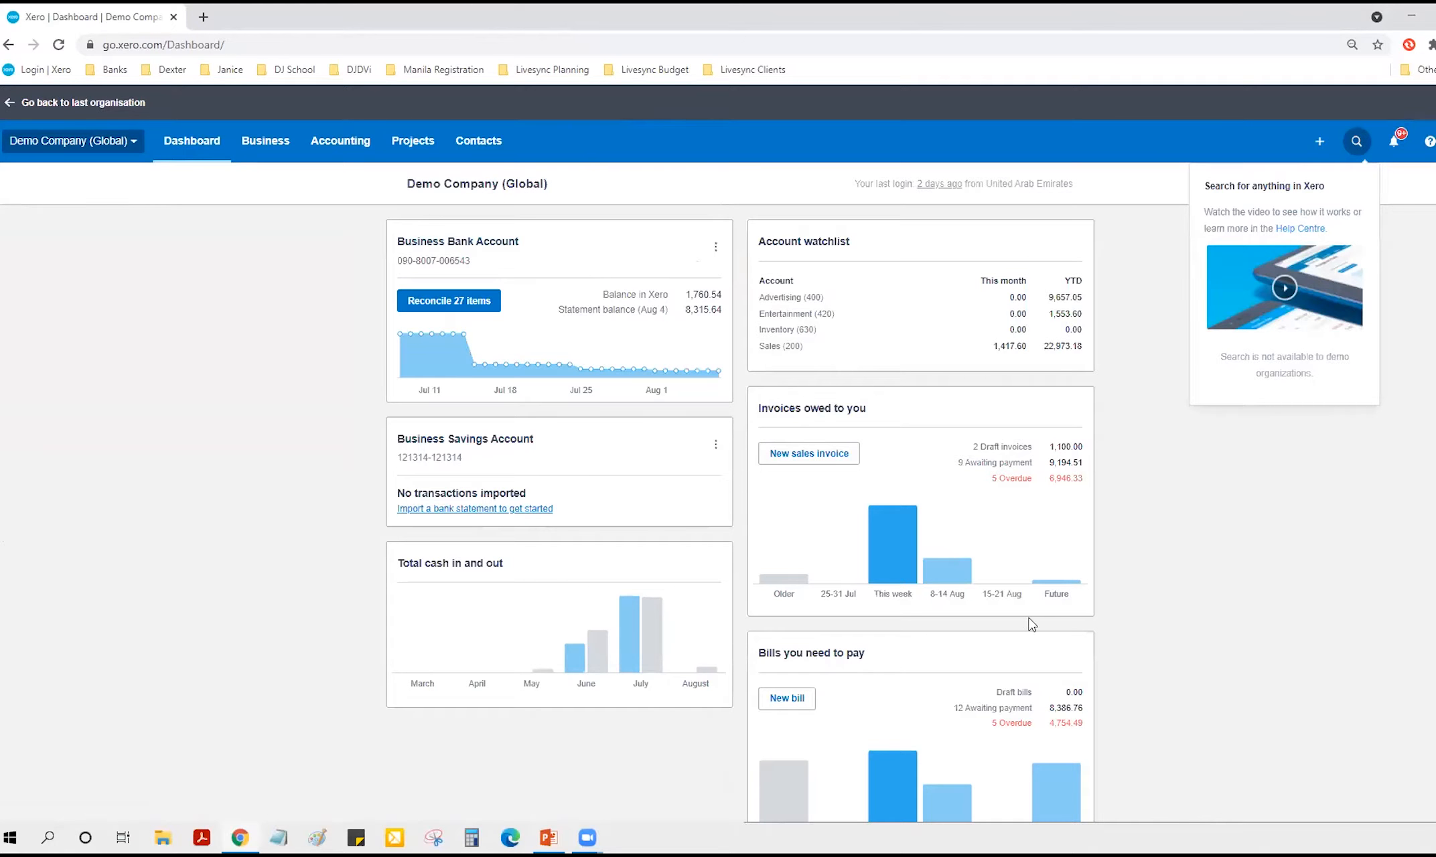
# - Open the sales invoices list and show its search fields
pyautogui.click(271, 146)
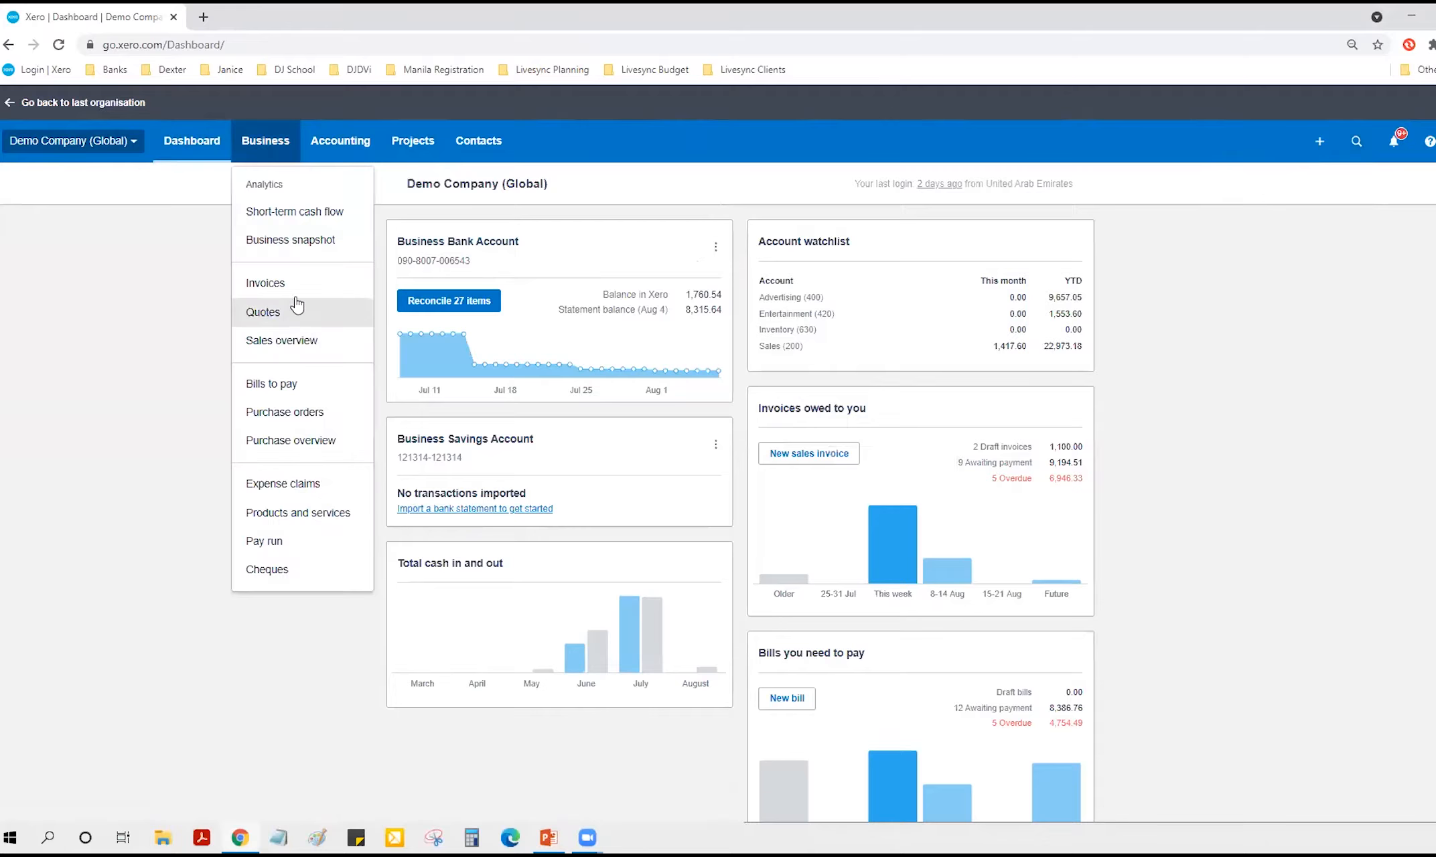
pyautogui.click(257, 282)
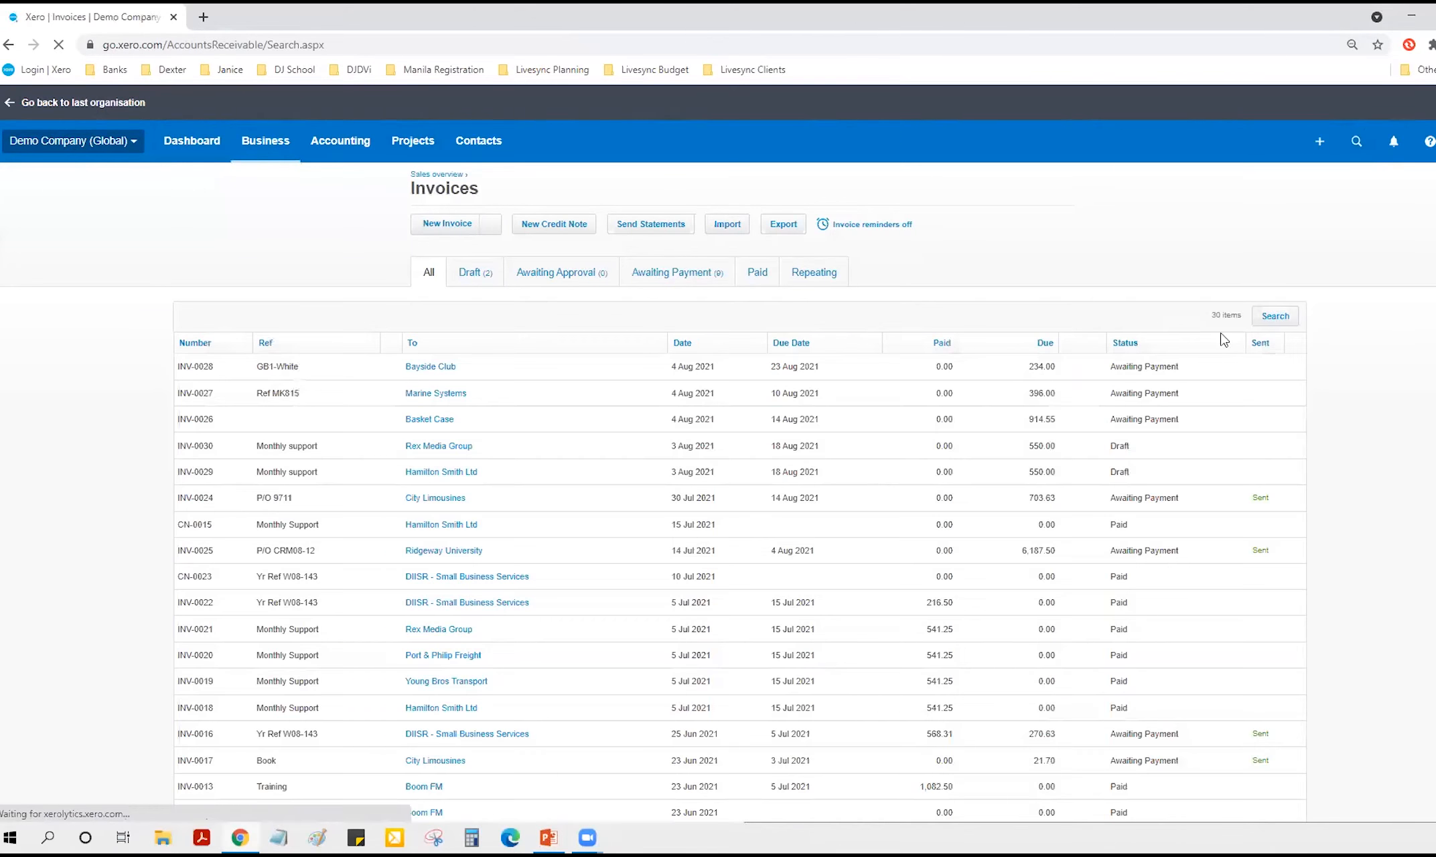
pyautogui.click(1275, 315)
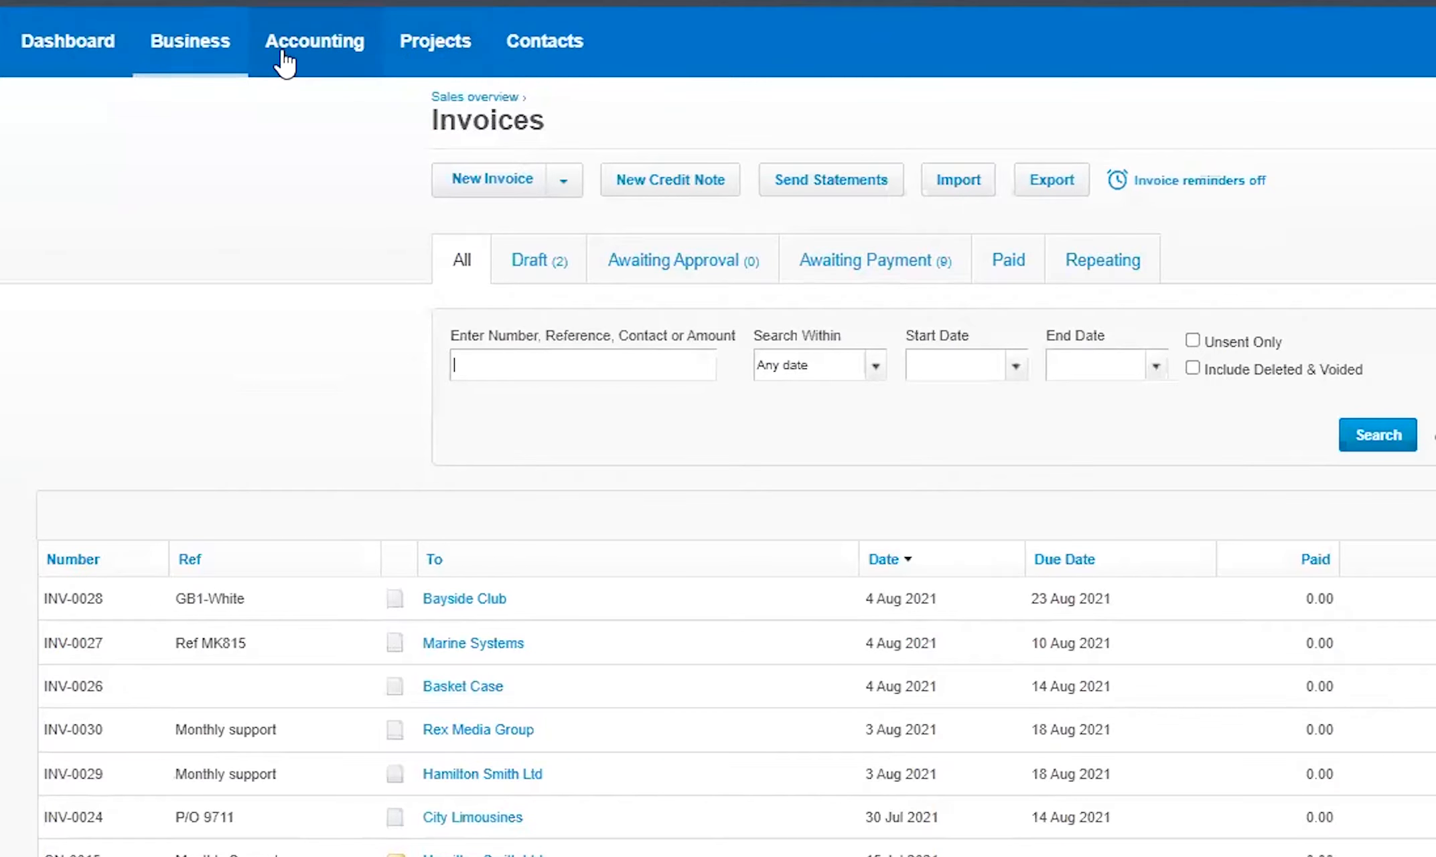
# - Open the account transactions of the Business Bank Account and show their search fields
pyautogui.click(442, 51)
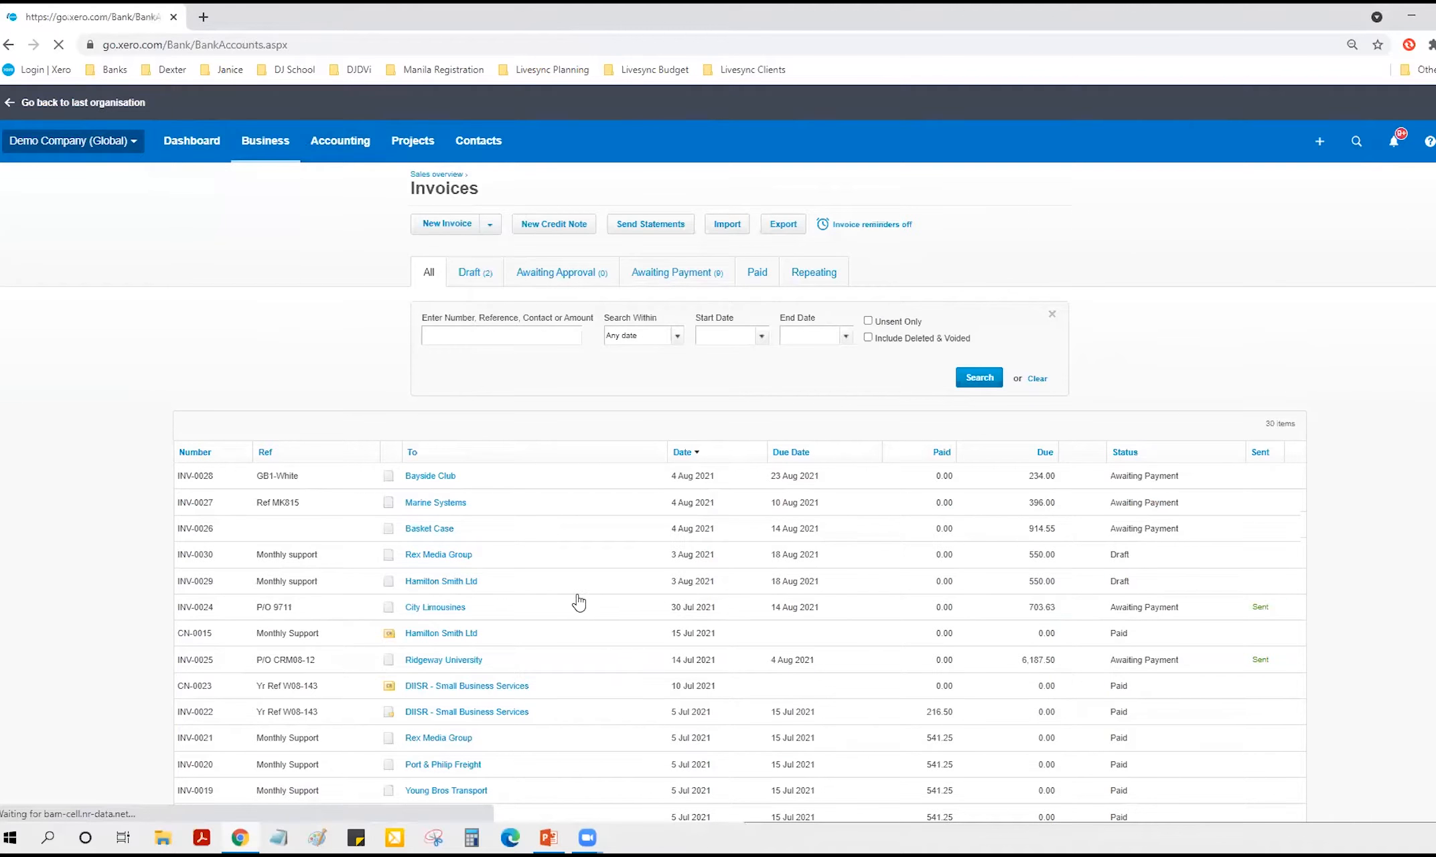
pyautogui.click(442, 417)
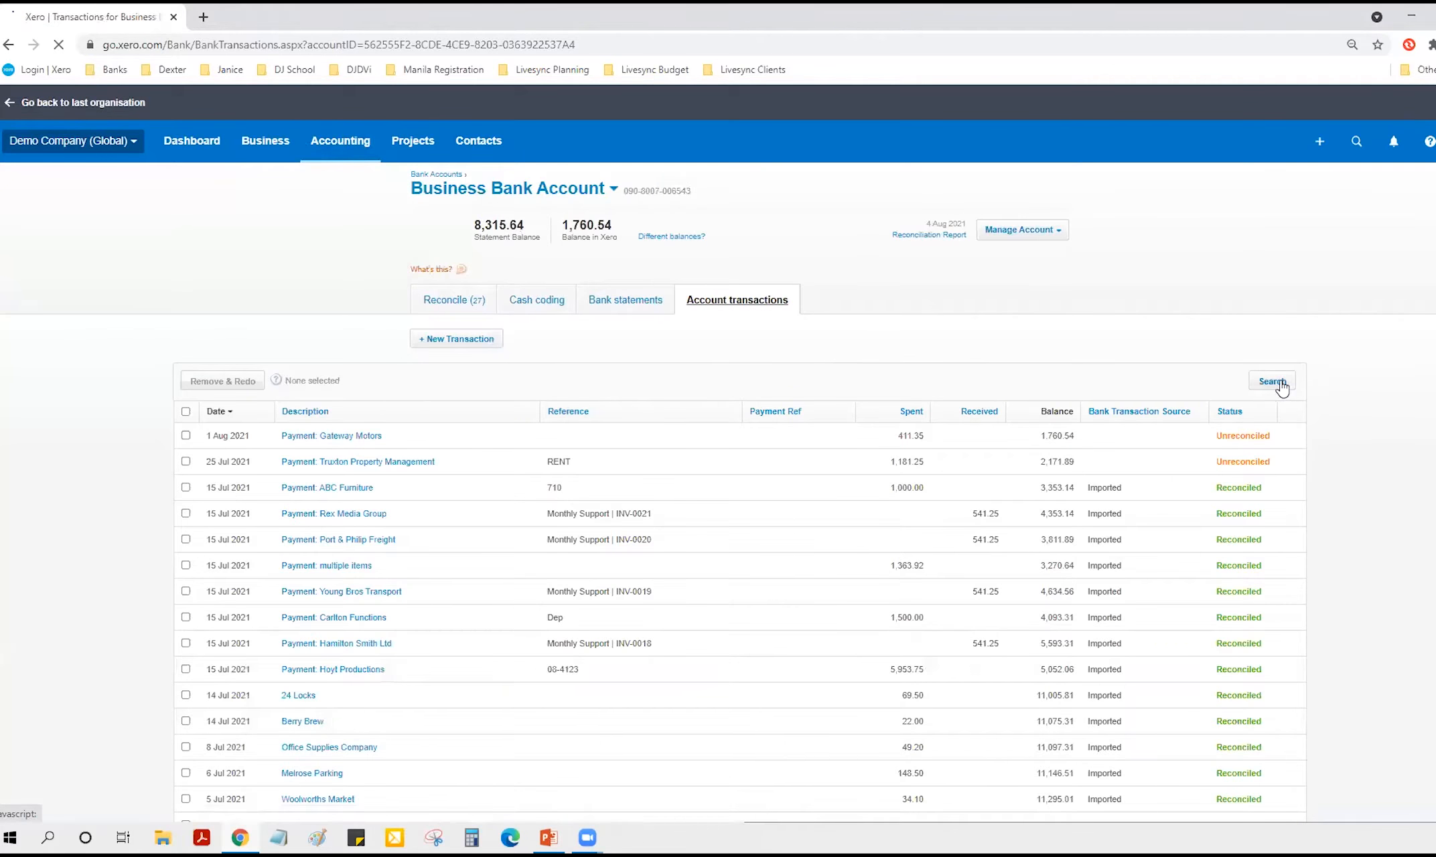
pyautogui.click(1276, 383)
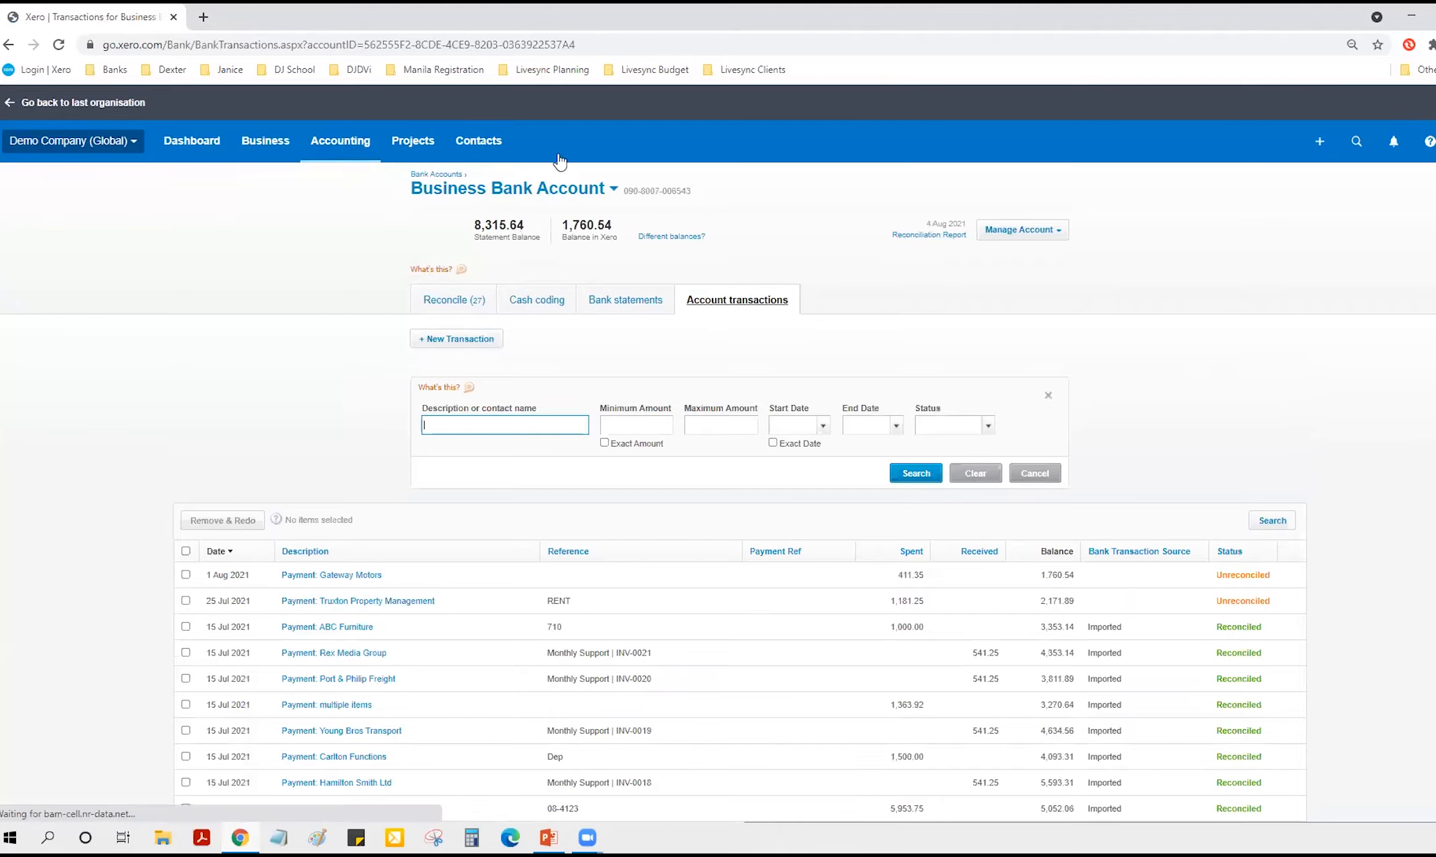
# - Open the list of all contacts, and bring up the accounting options that include Find and recode
pyautogui.click(482, 153)
pyautogui.click(487, 186)
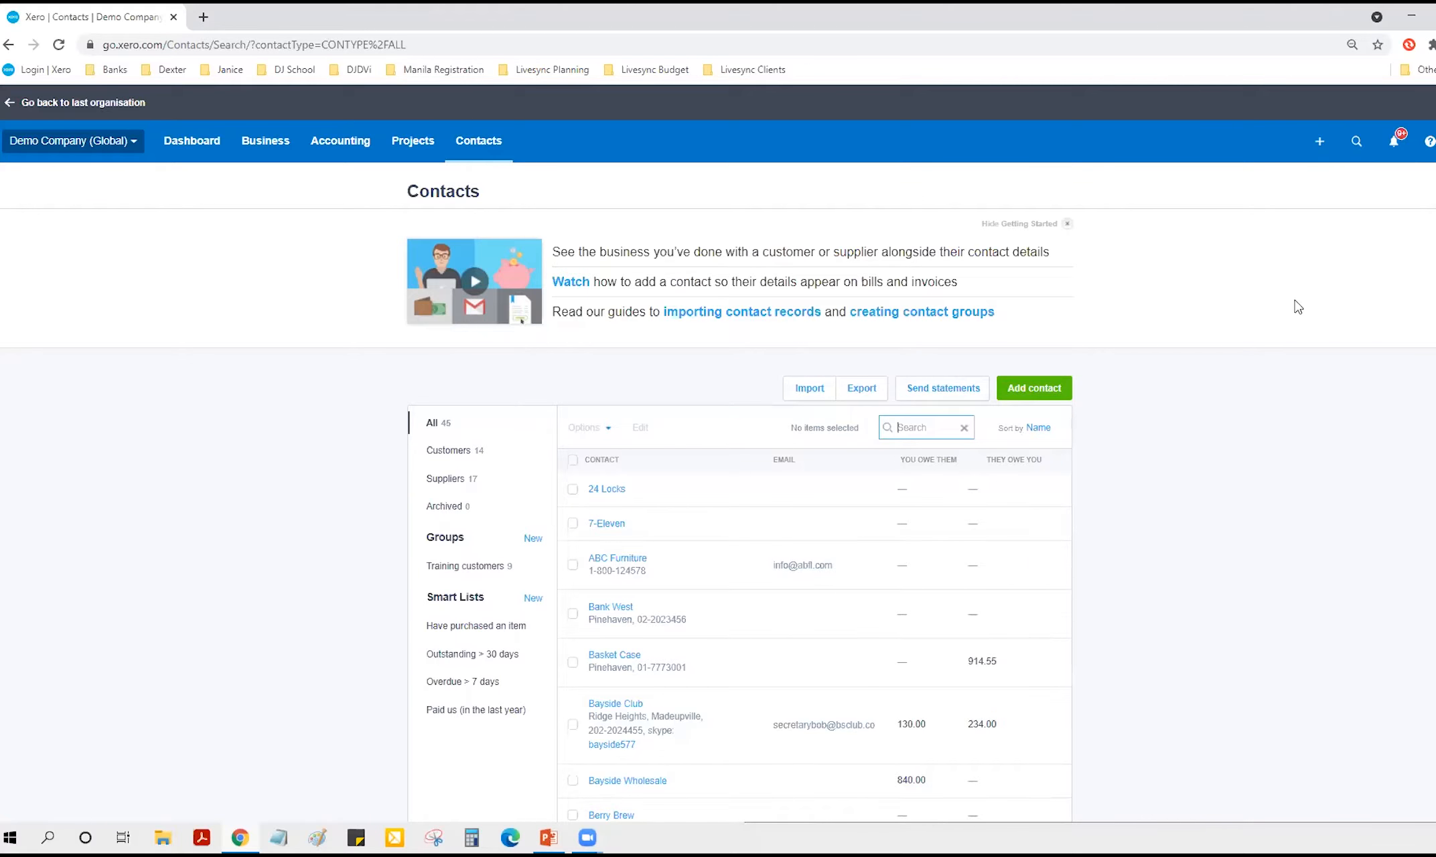
pyautogui.click(338, 140)
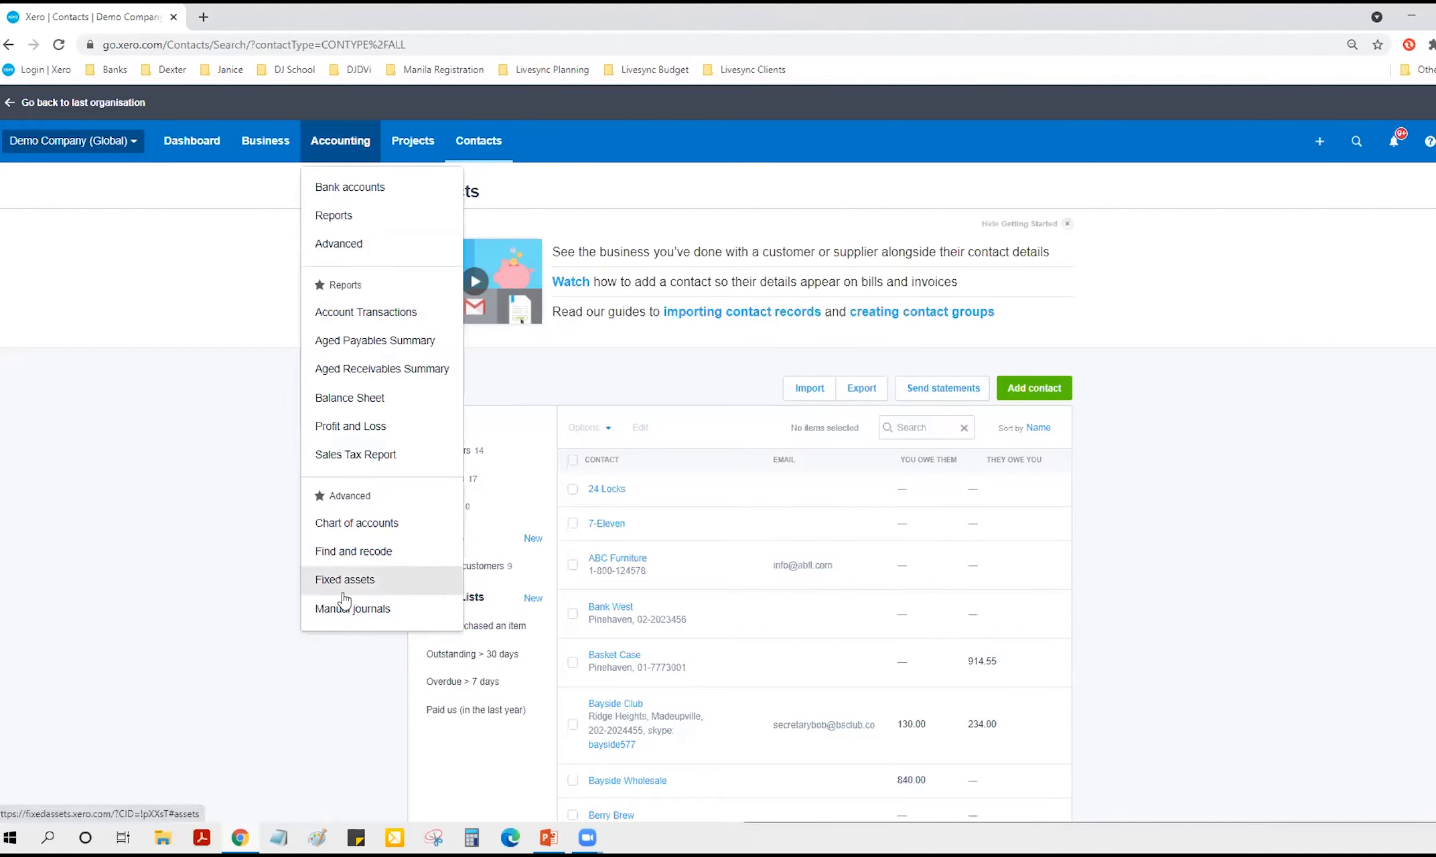
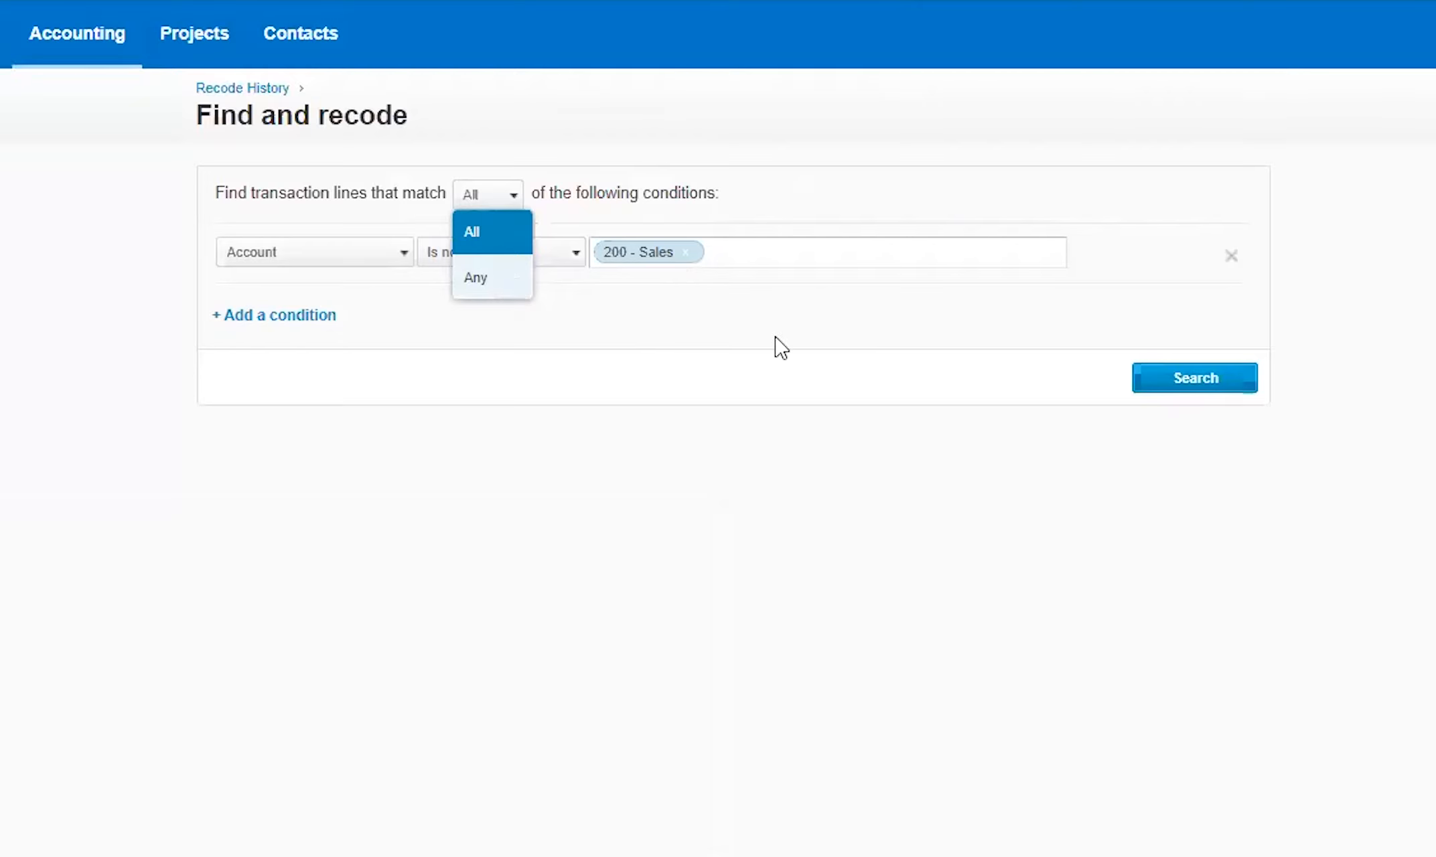
# - Remove the Account condition for 200 - Sales from Find and recode and add a Type condition without choosing any transaction type
pyautogui.click(715, 328)
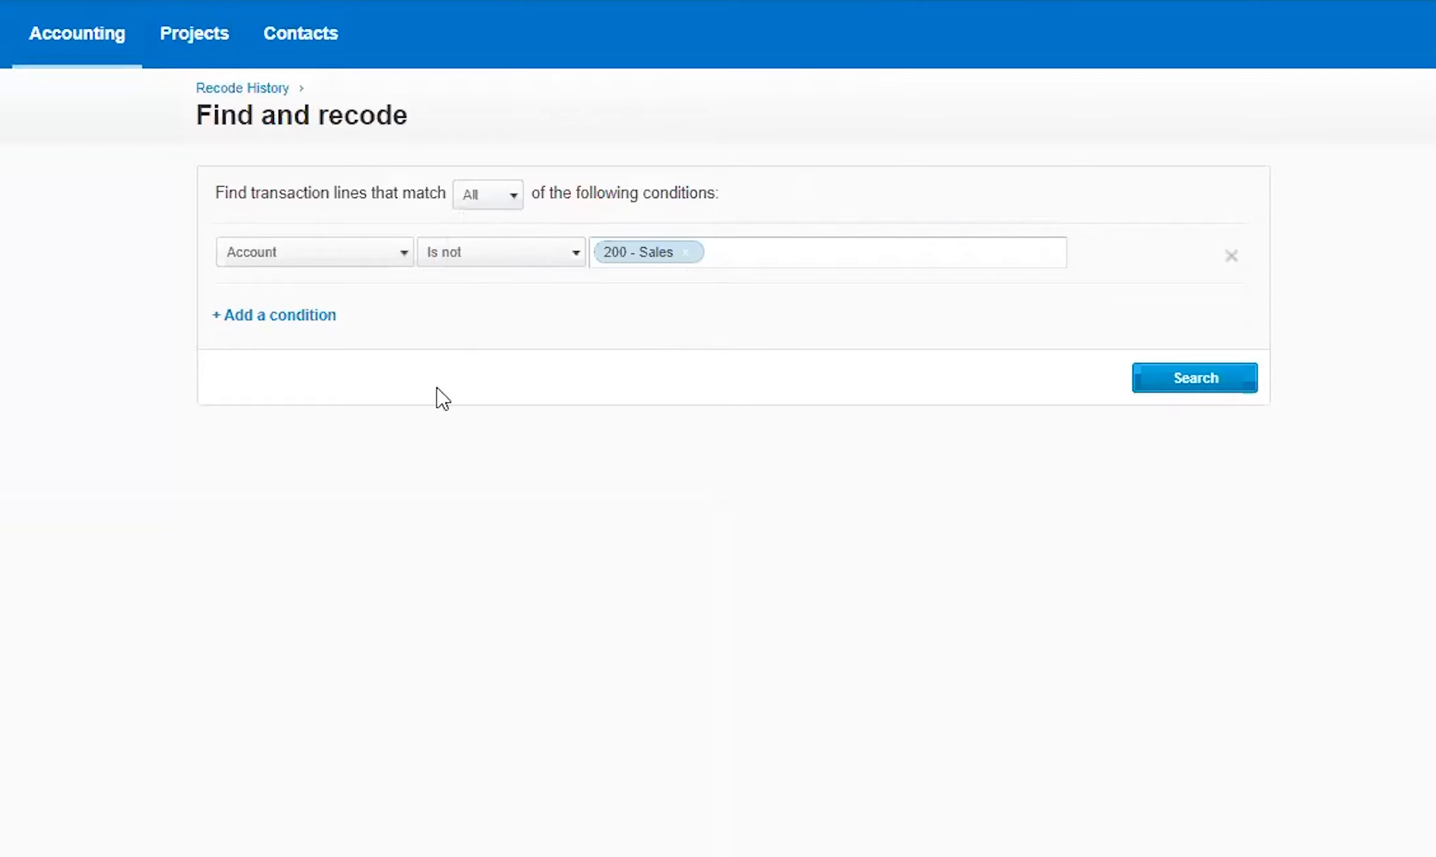
pyautogui.click(1231, 255)
pyautogui.click(313, 253)
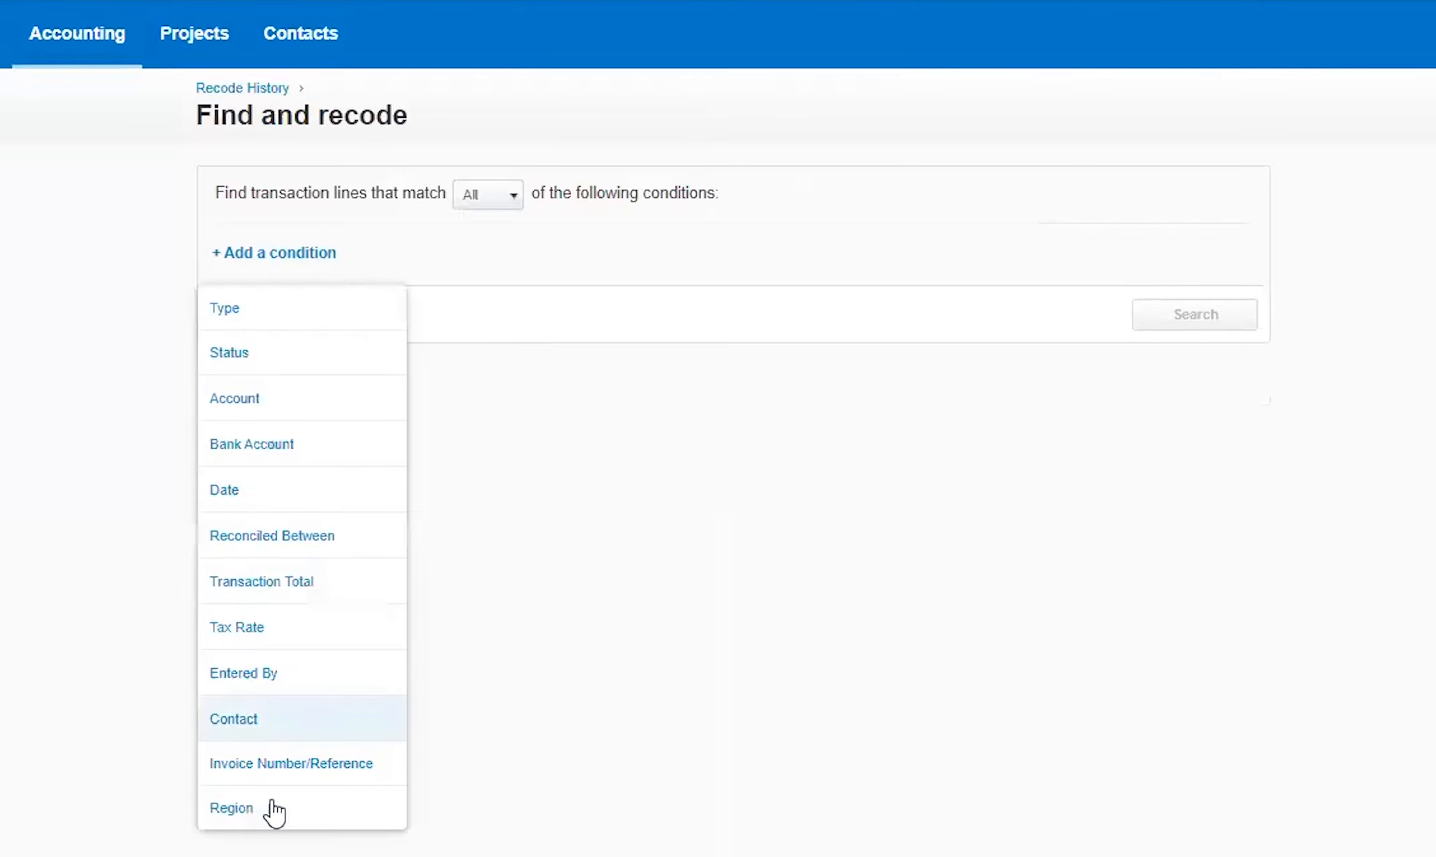
pyautogui.click(884, 559)
pyautogui.click(322, 255)
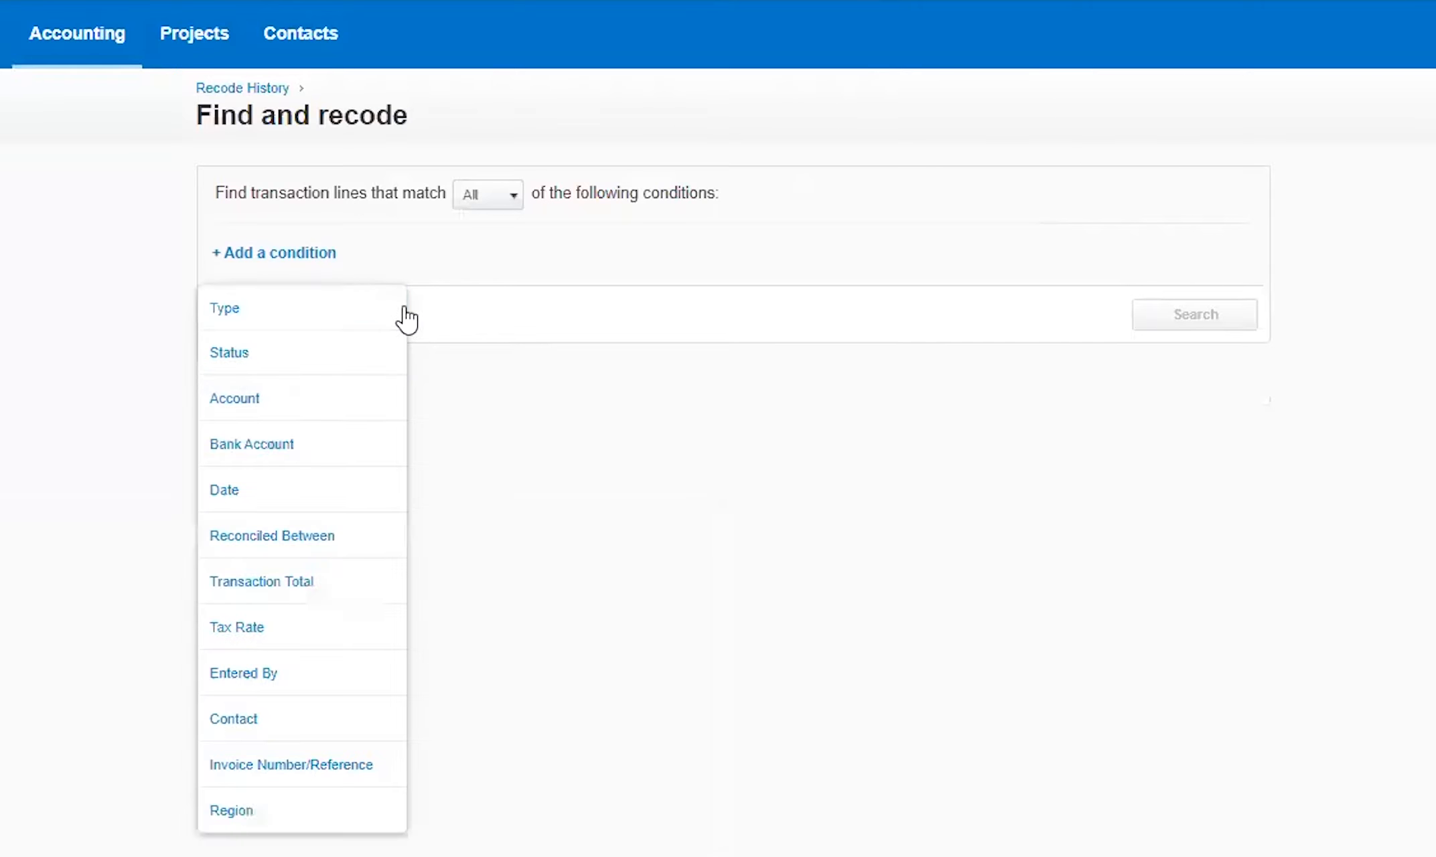
pyautogui.click(321, 323)
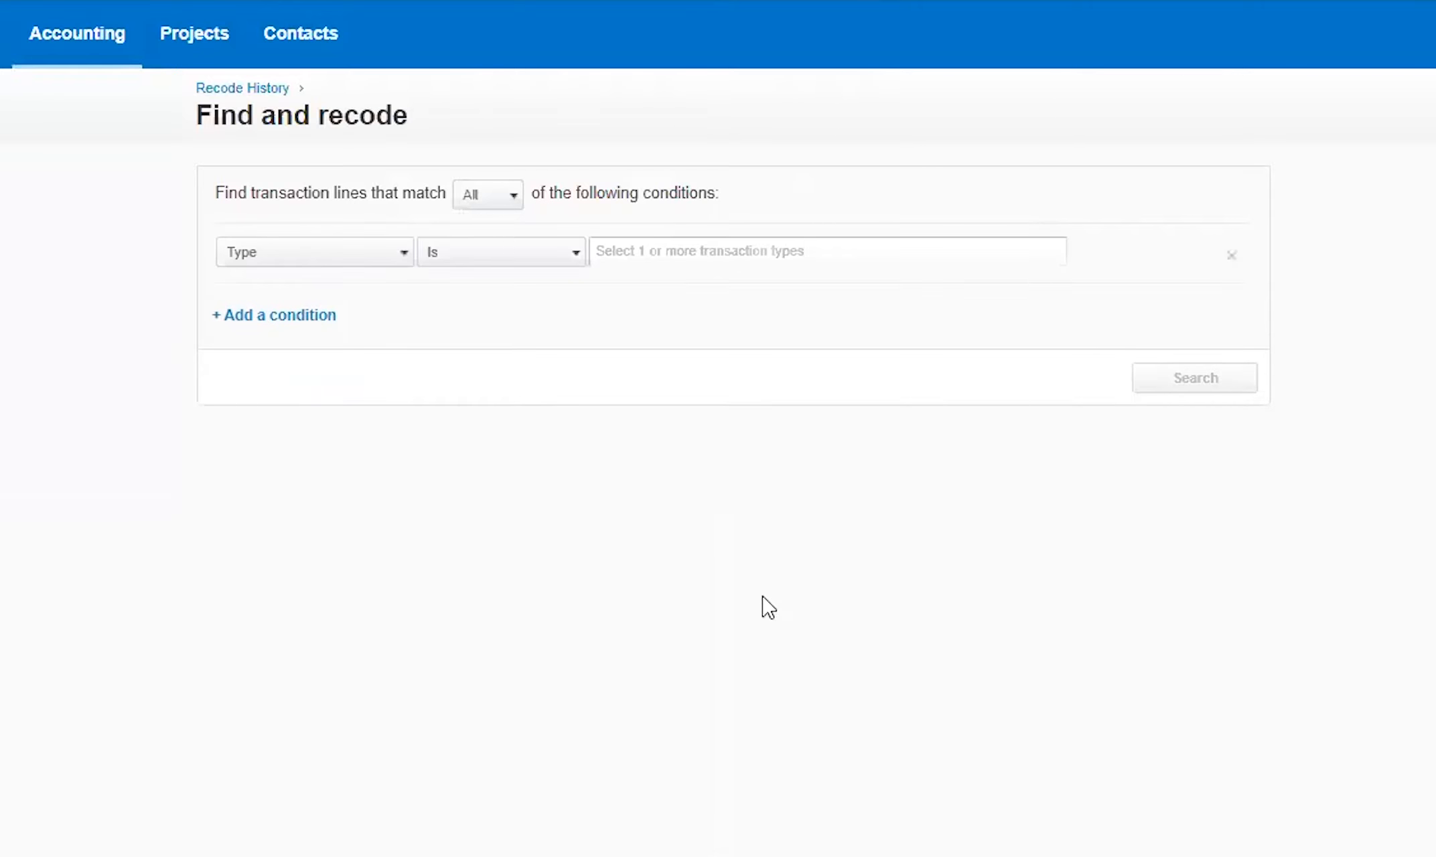
pyautogui.click(892, 249)
pyautogui.click(1359, 497)
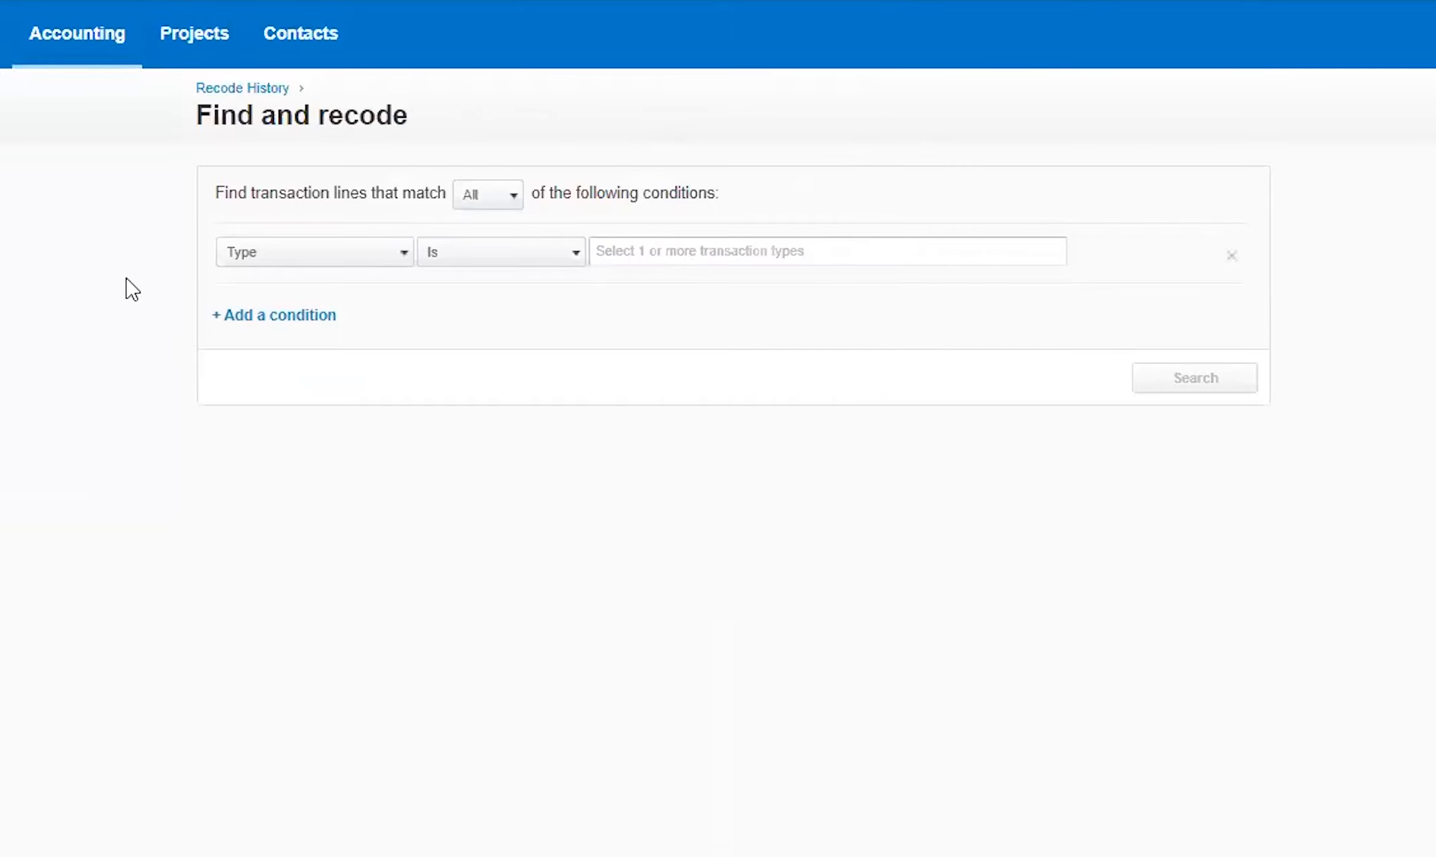
# - Add Status, Bank Account and Tax Rate conditions to the Find and recode search
pyautogui.click(274, 316)
pyautogui.click(318, 432)
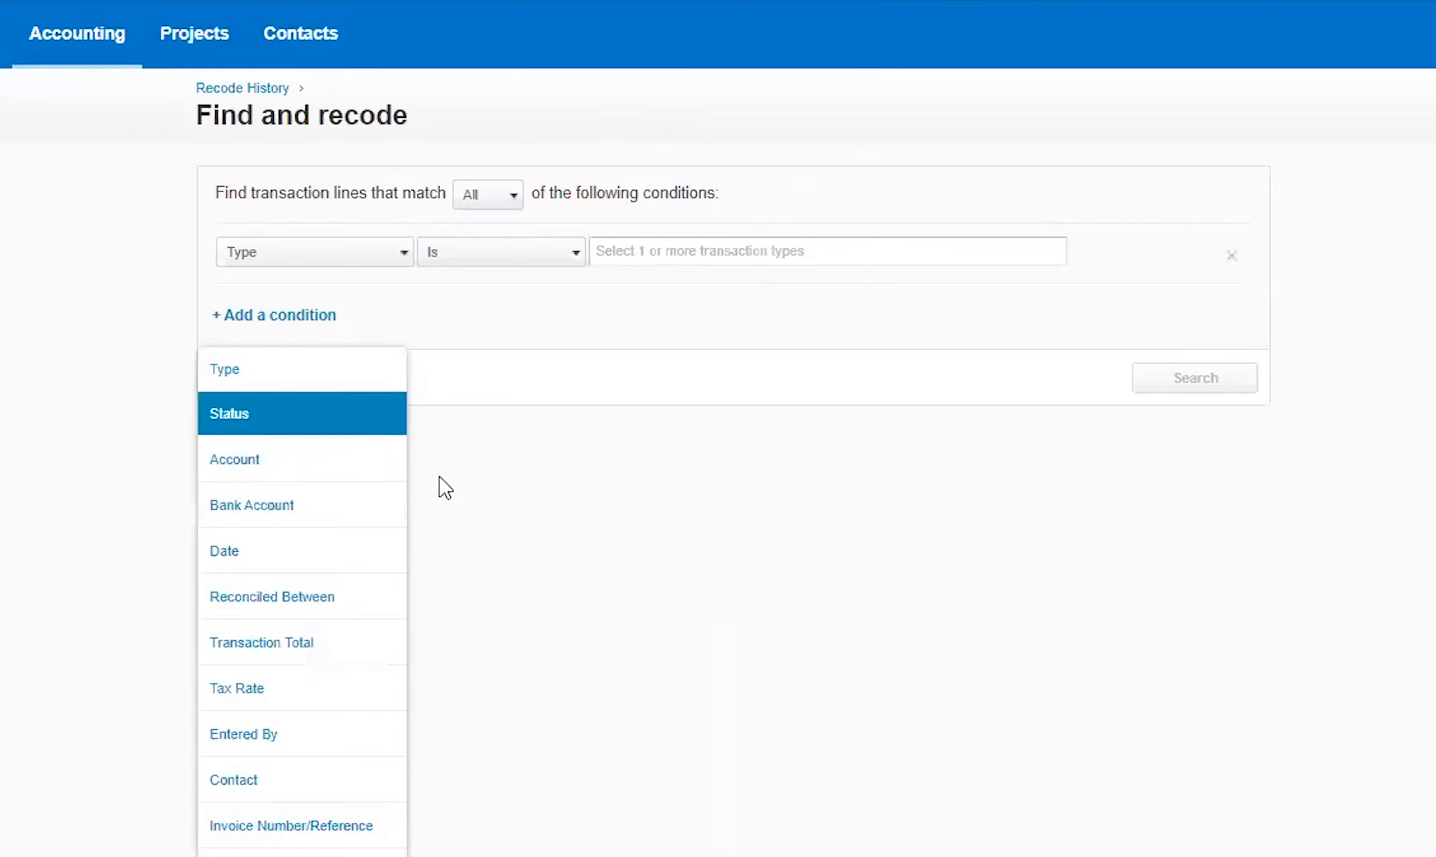
pyautogui.click(288, 377)
pyautogui.click(252, 569)
pyautogui.click(281, 438)
pyautogui.click(315, 815)
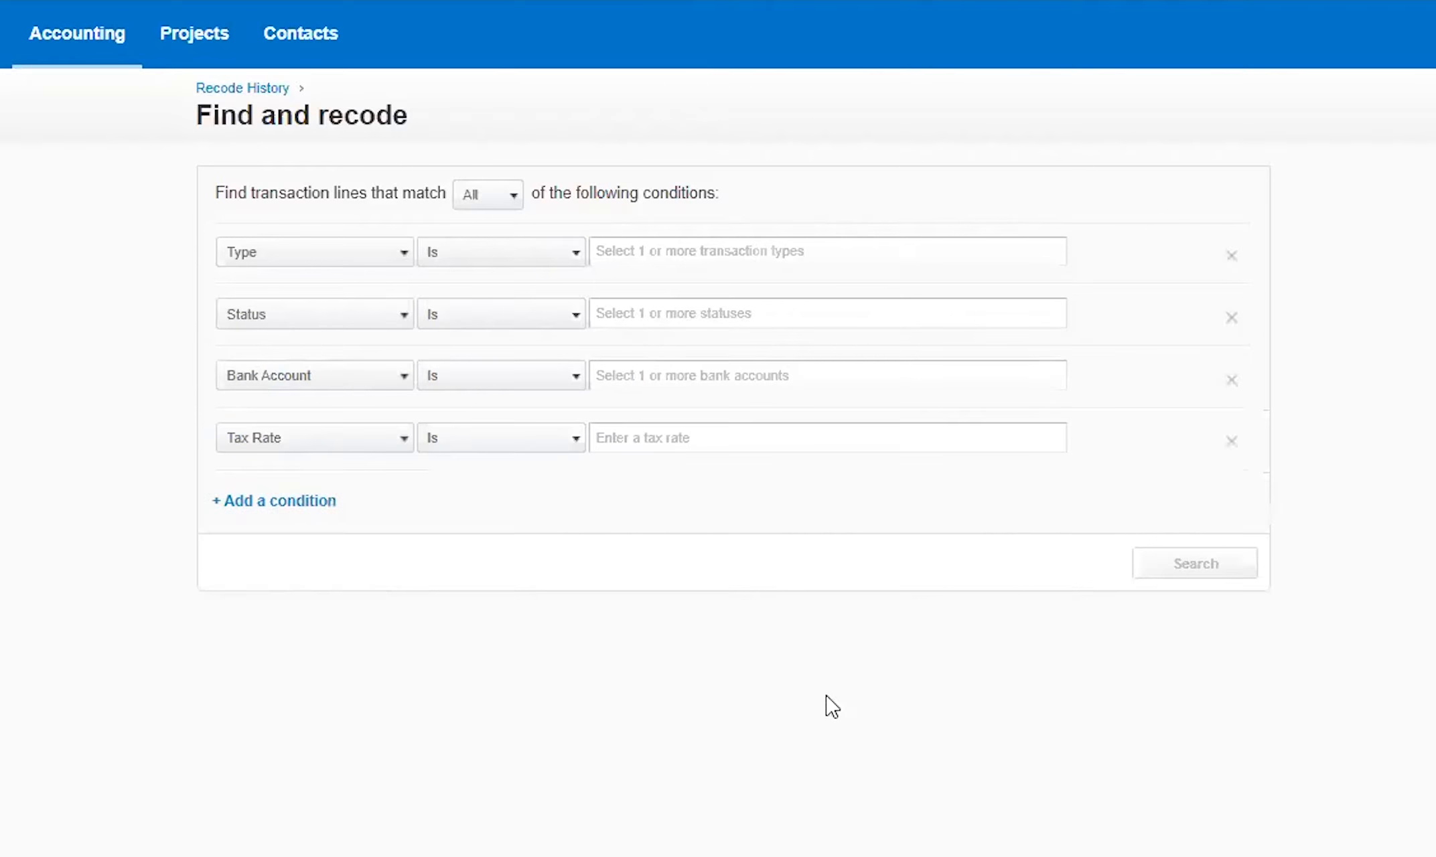
# - Review the matching operators and the full list of transaction types offered for the Type condition
pyautogui.click(576, 256)
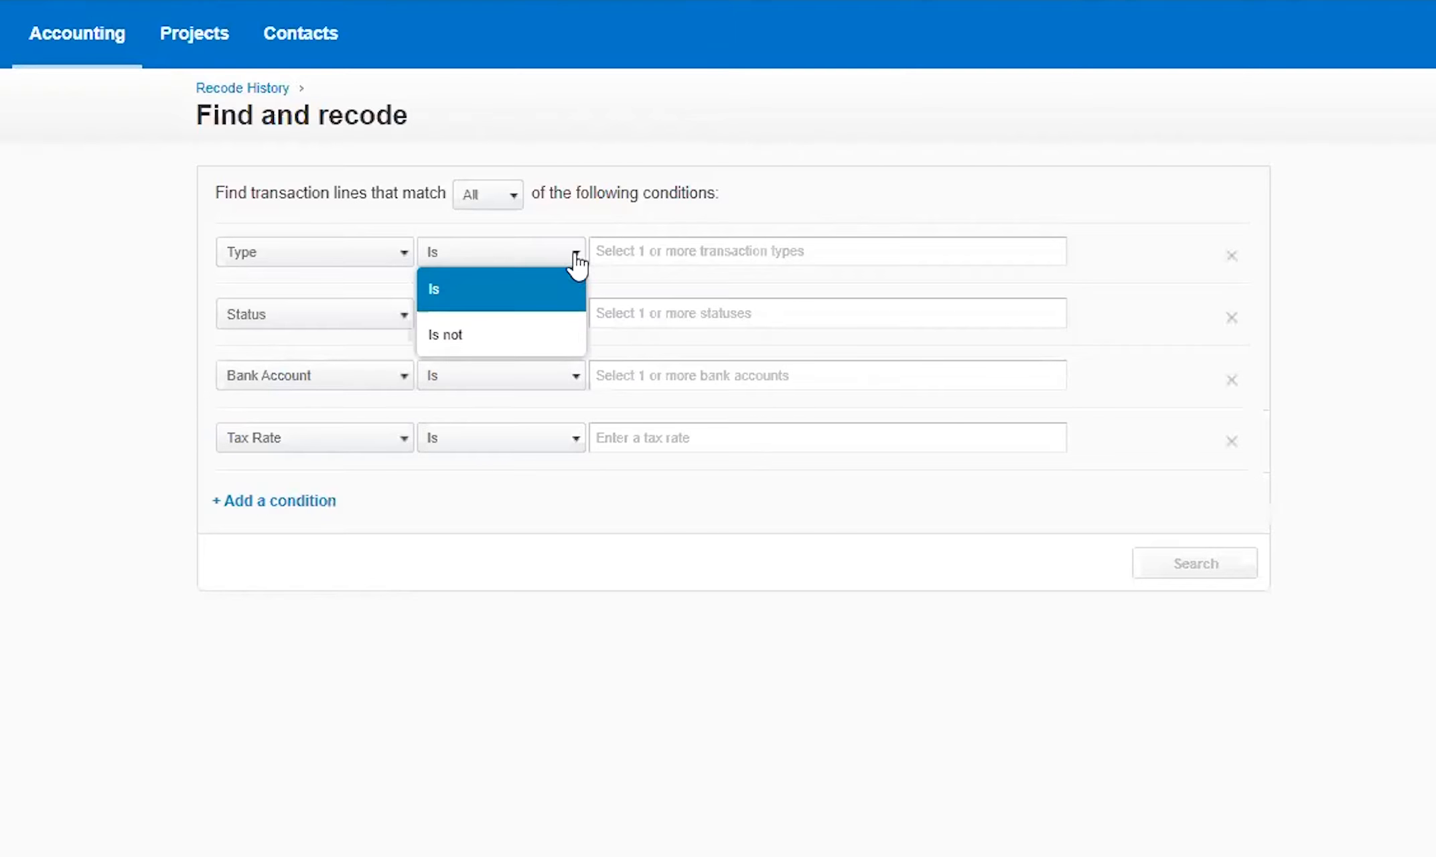
pyautogui.click(619, 666)
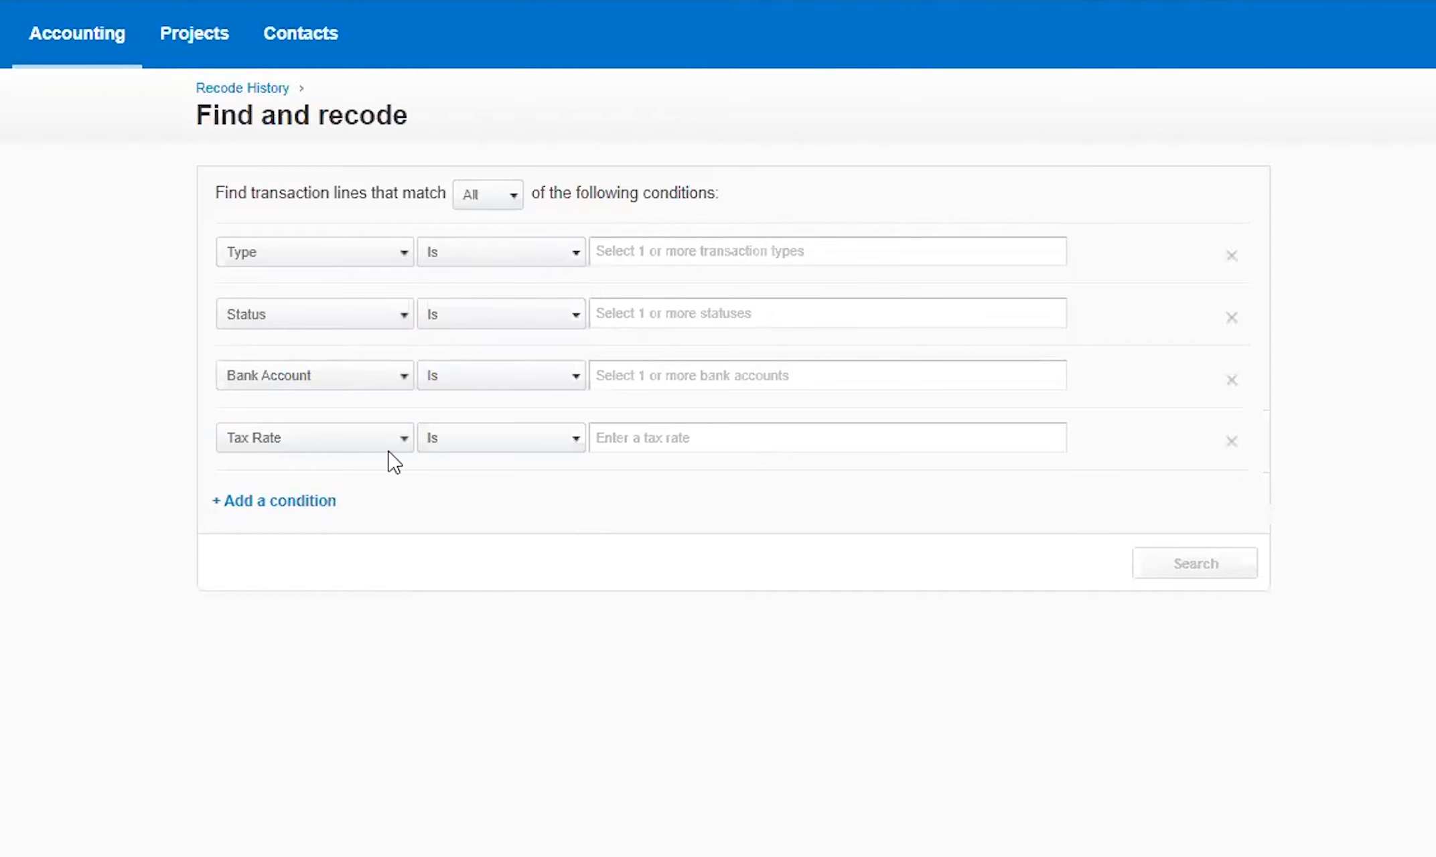
pyautogui.click(958, 256)
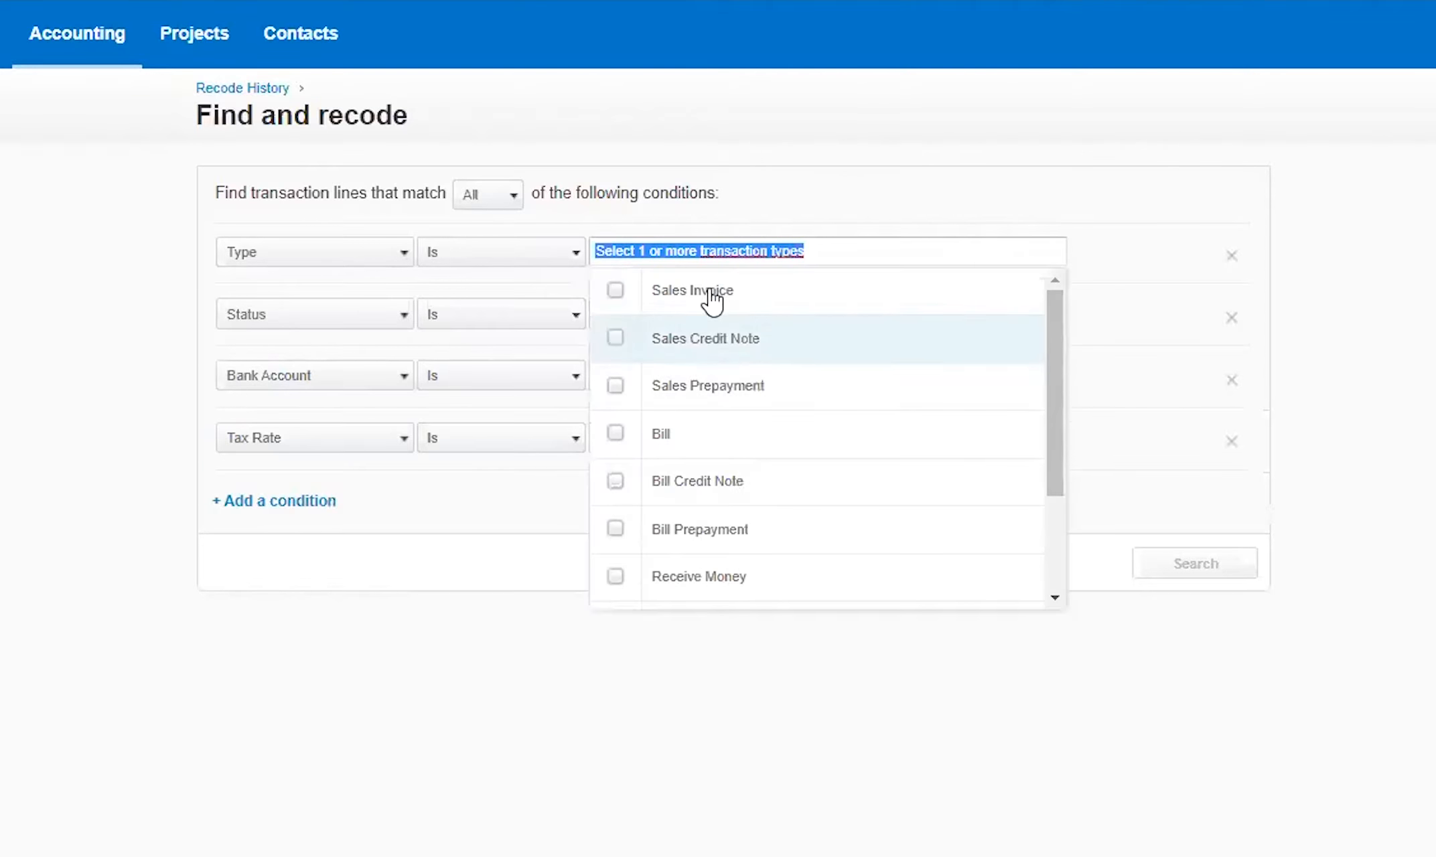
pyautogui.scroll(-3, 1065, 515)
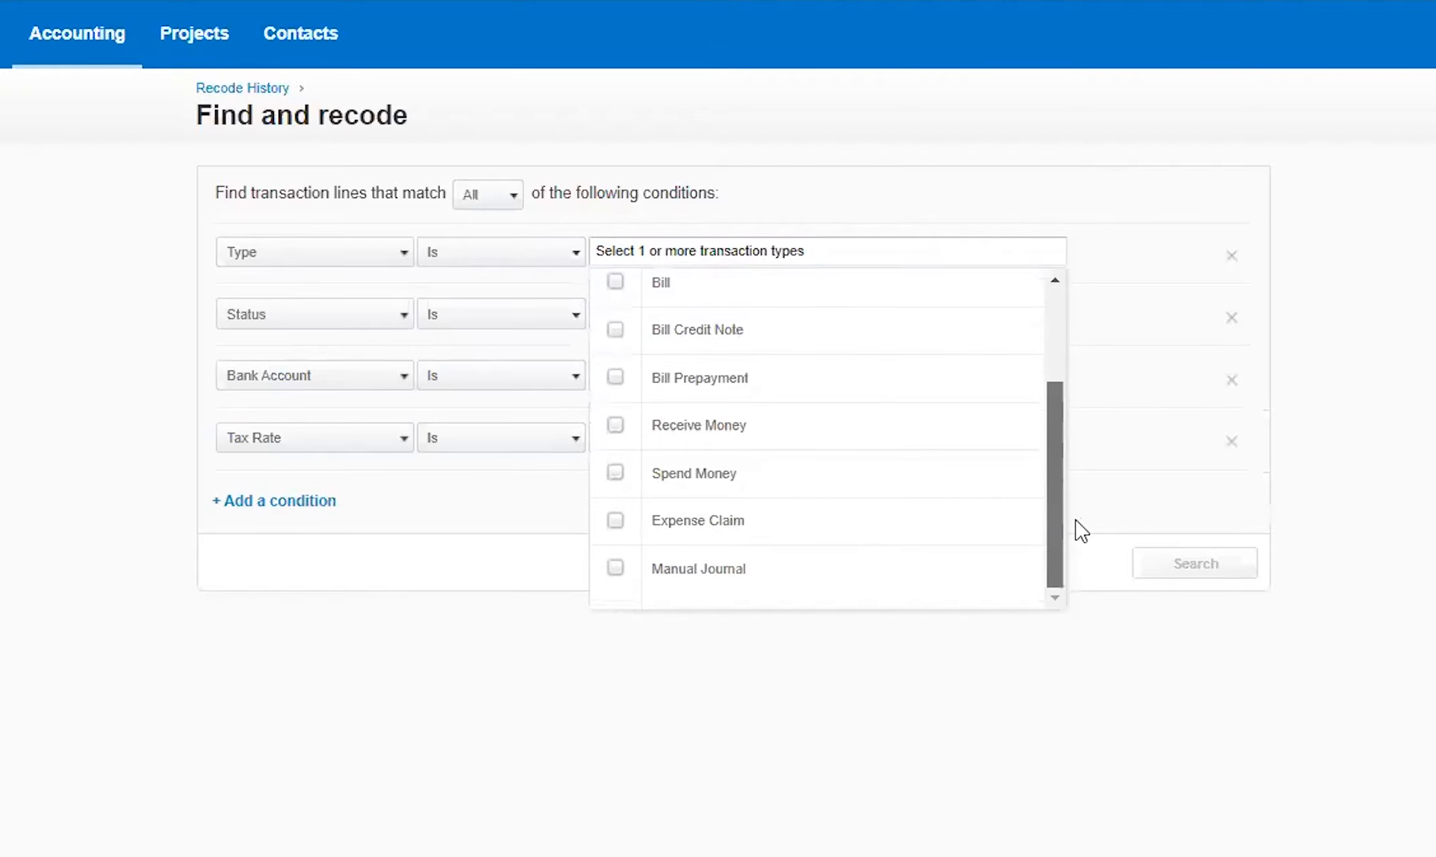
pyautogui.click(713, 761)
# - Add Date, Reconciled Between and Entered By conditions to the Find and recode search
pyautogui.click(290, 502)
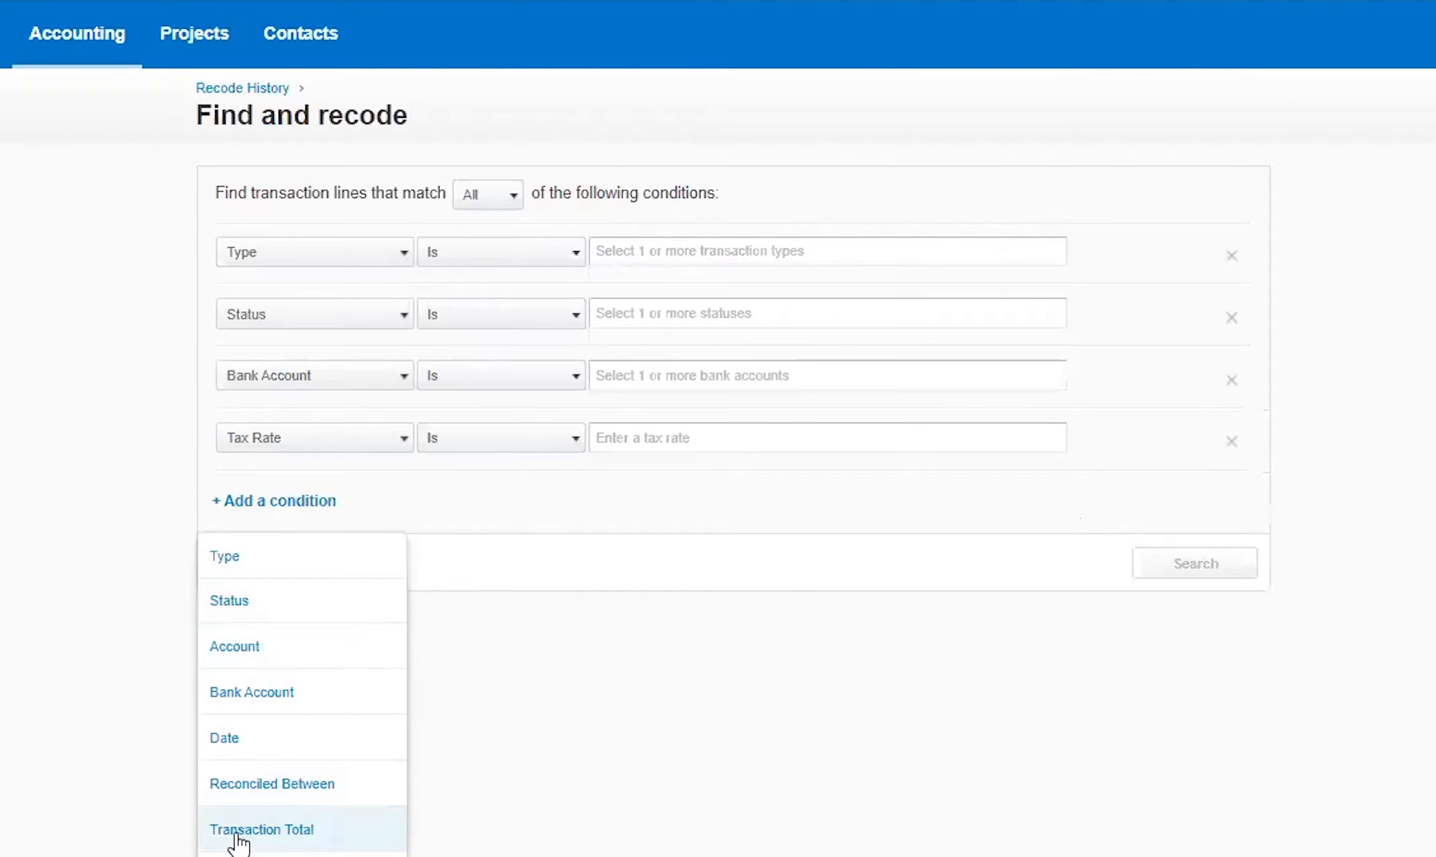
pyautogui.click(298, 740)
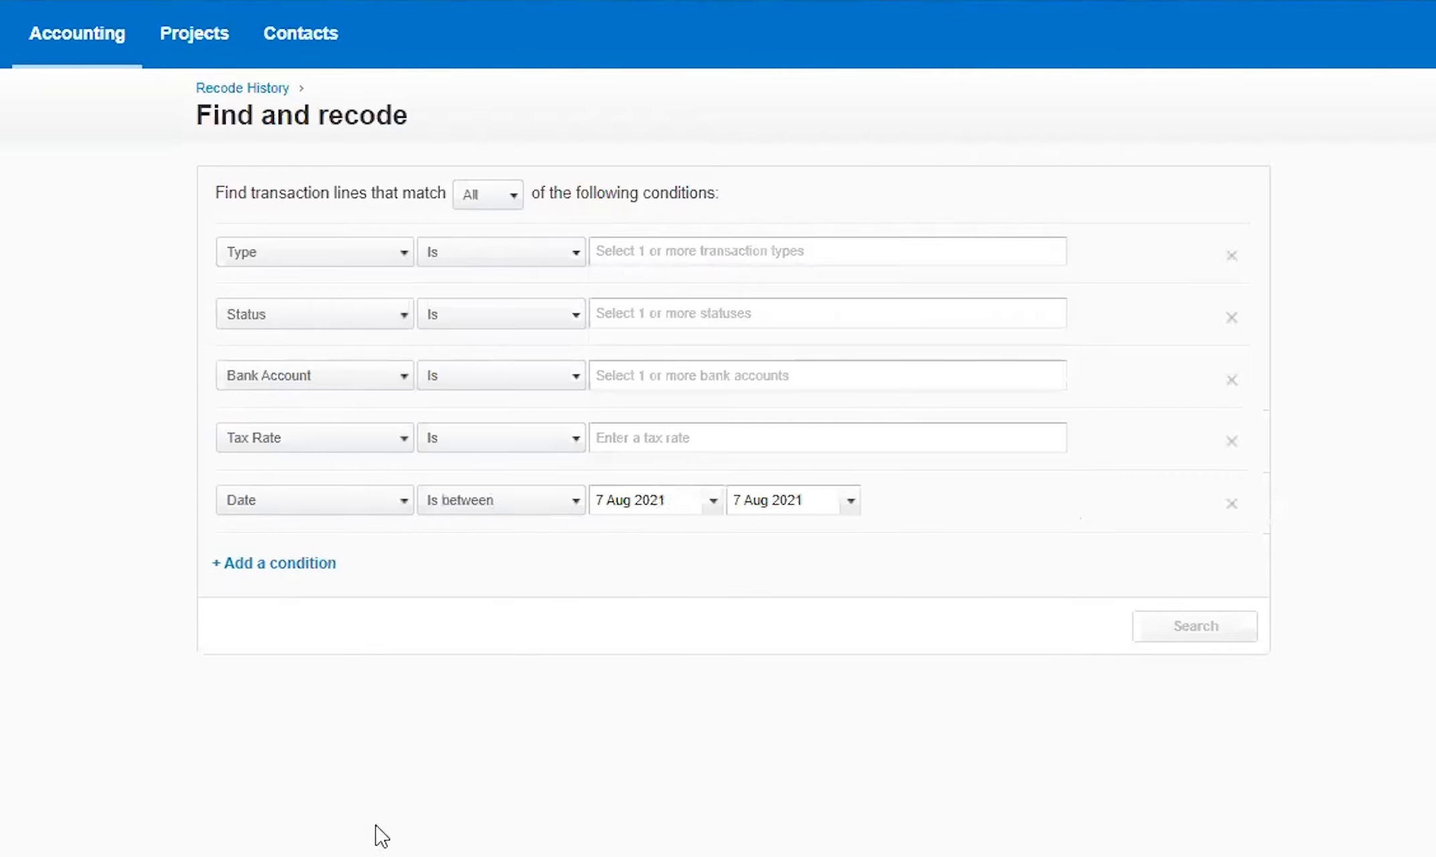
pyautogui.click(281, 564)
pyautogui.click(299, 248)
pyautogui.click(275, 625)
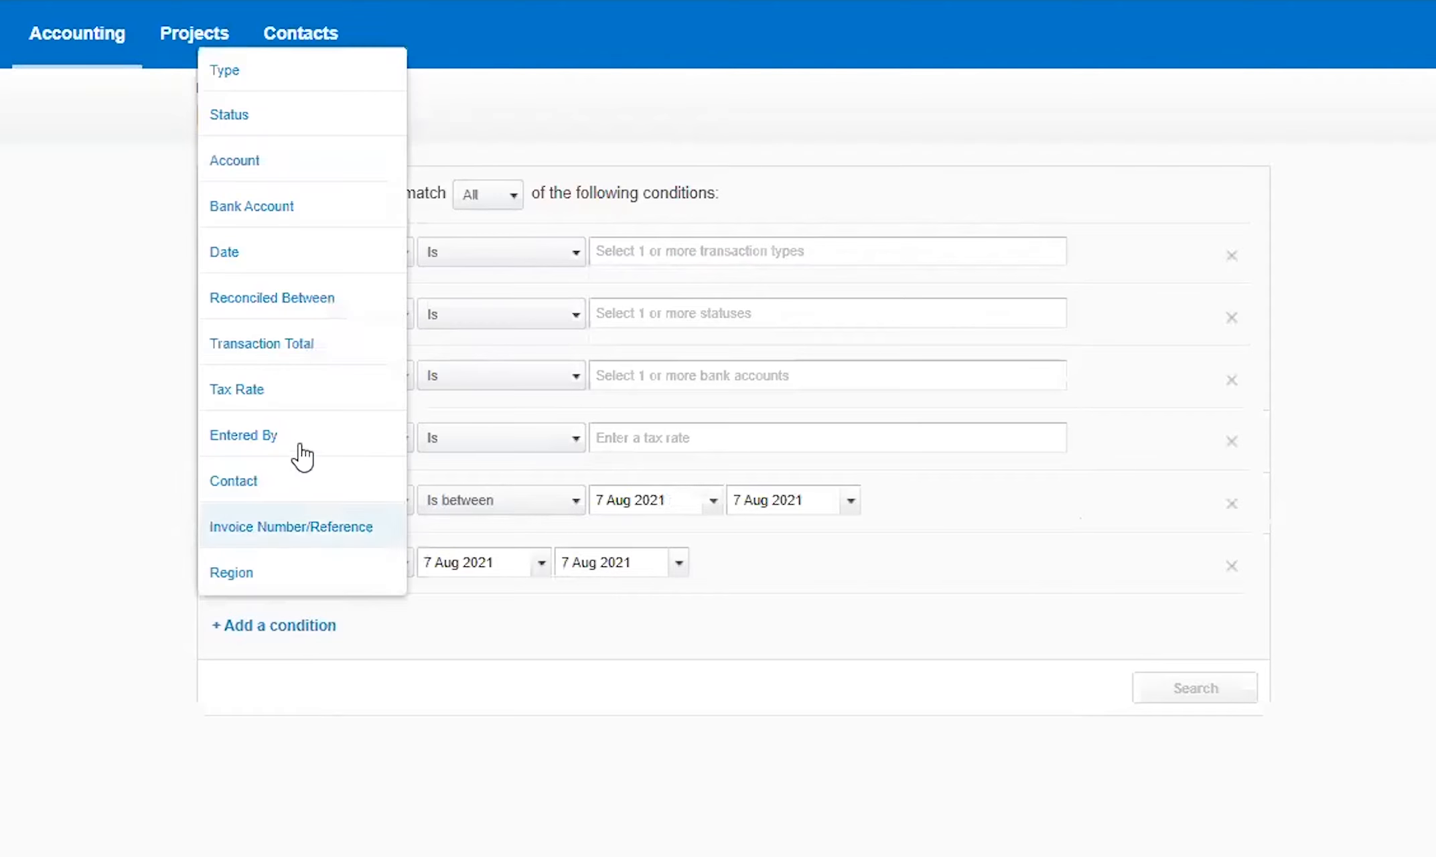
pyautogui.click(299, 425)
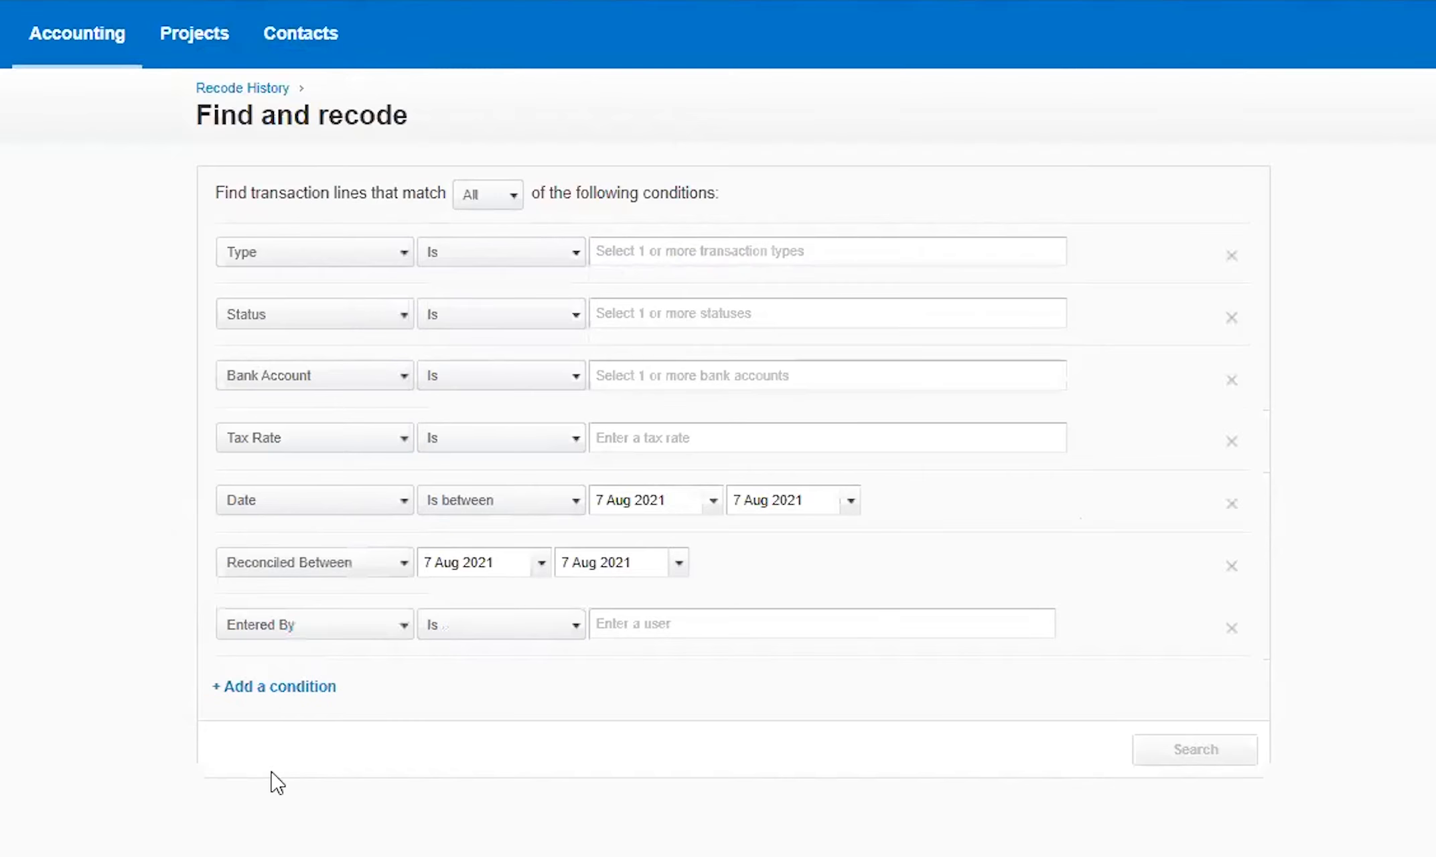
# - Add Contact, Invoice Number/Reference and Region conditions to the search, and close the list of conditions
pyautogui.click(275, 687)
pyautogui.click(281, 547)
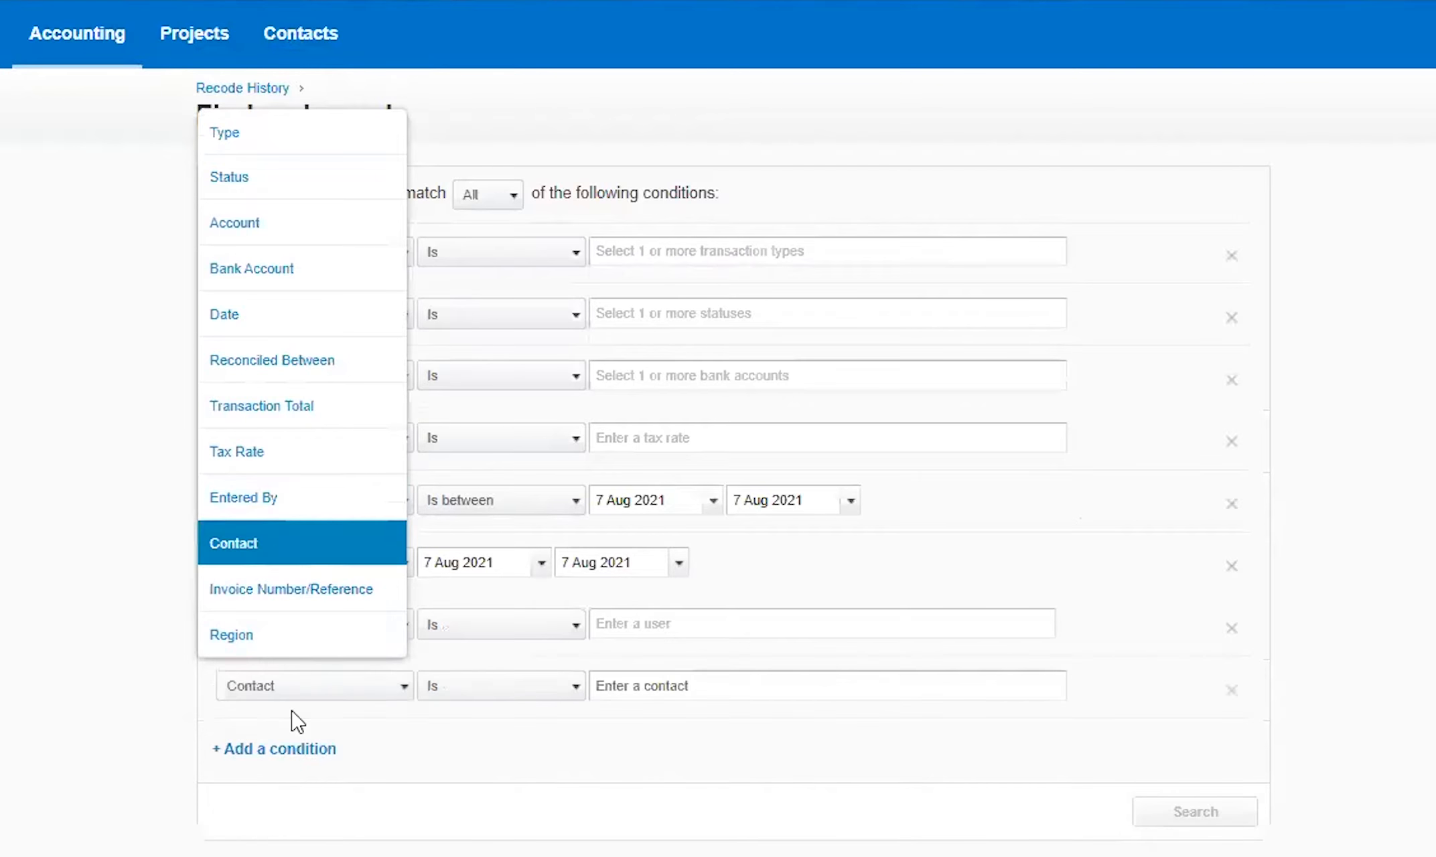
pyautogui.click(292, 758)
pyautogui.click(292, 656)
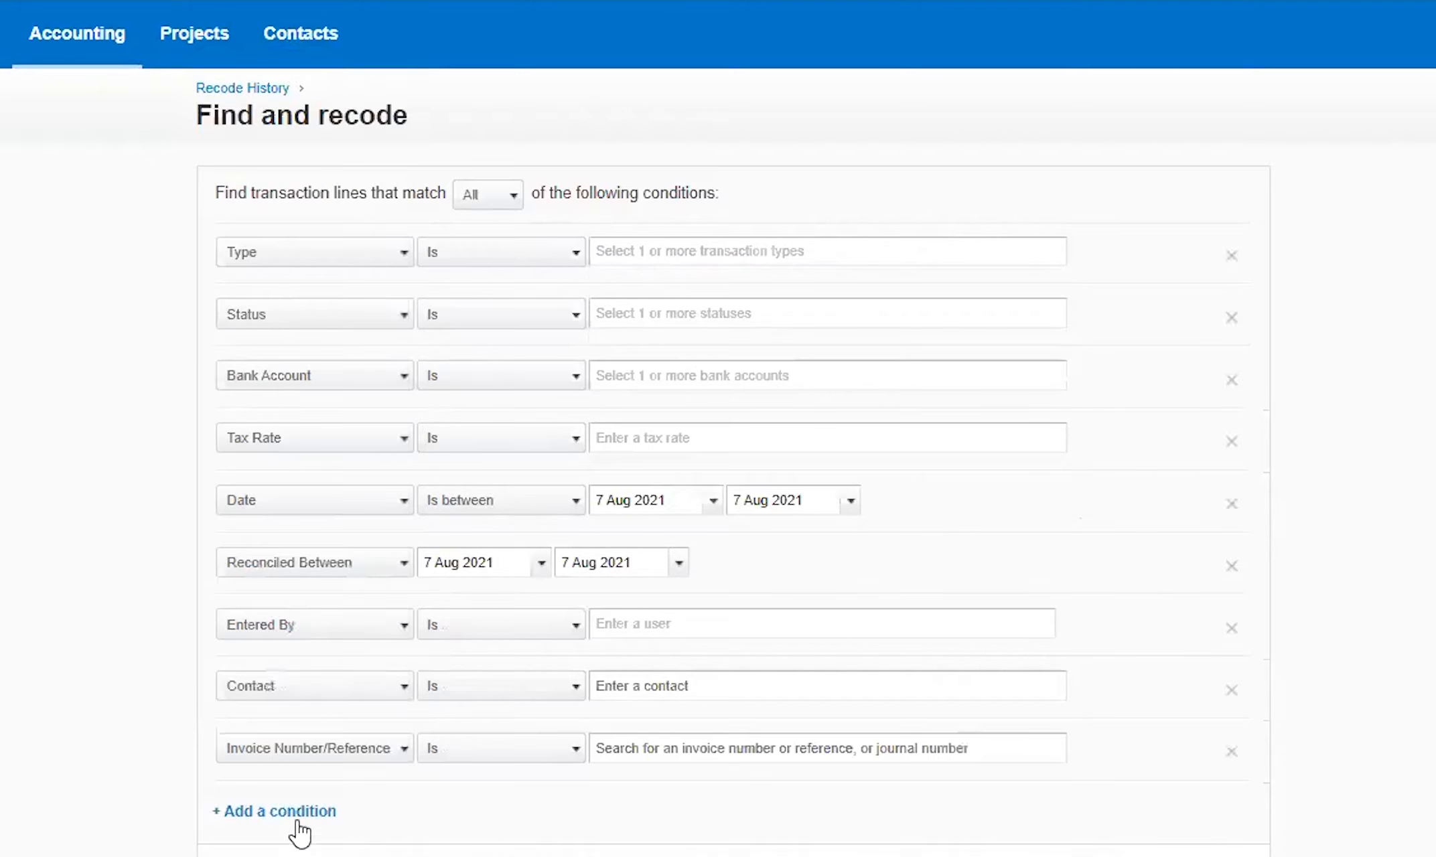
pyautogui.click(295, 811)
pyautogui.click(300, 763)
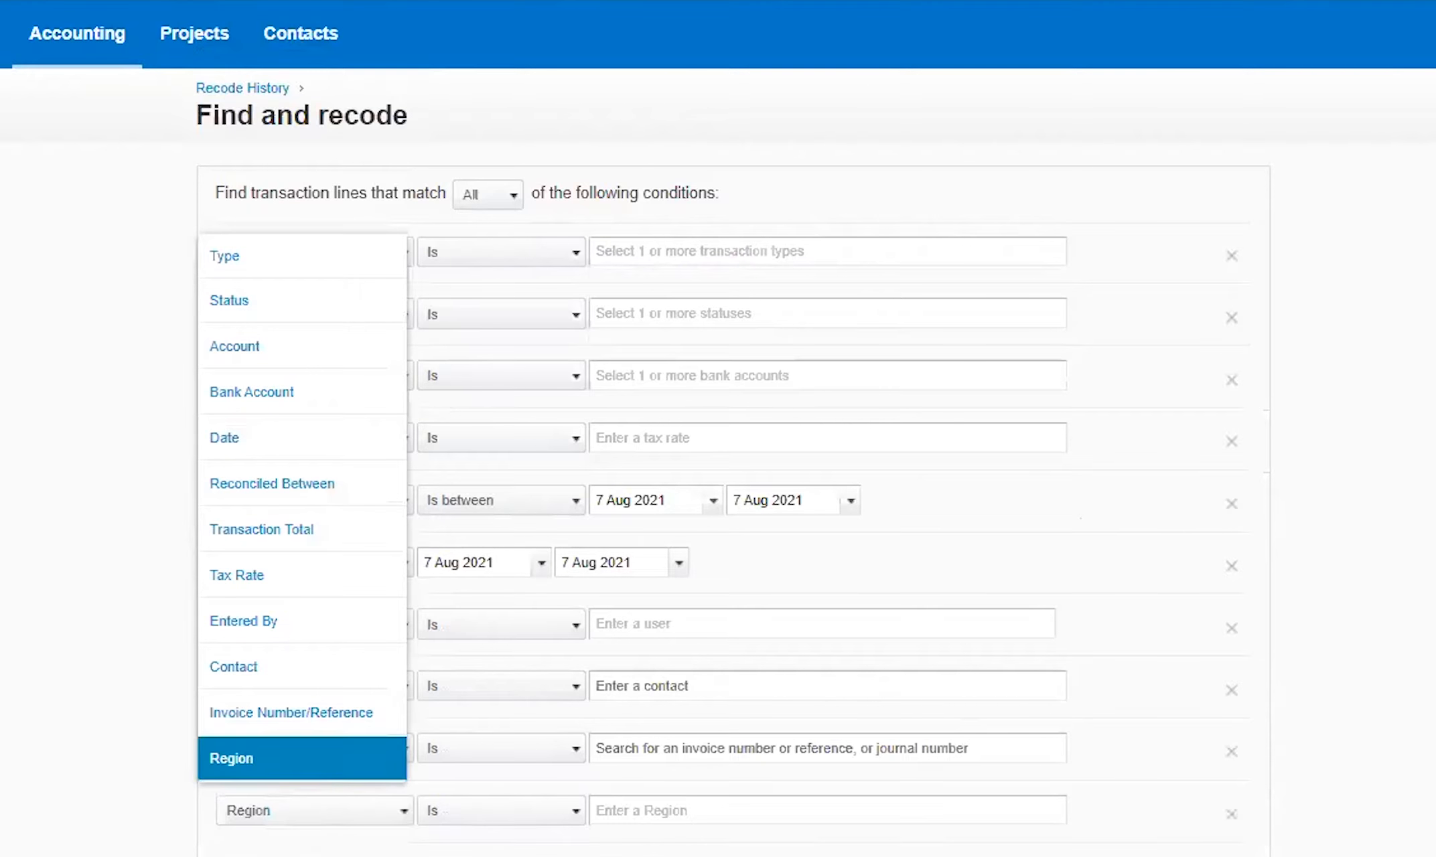
pyautogui.click(295, 855)
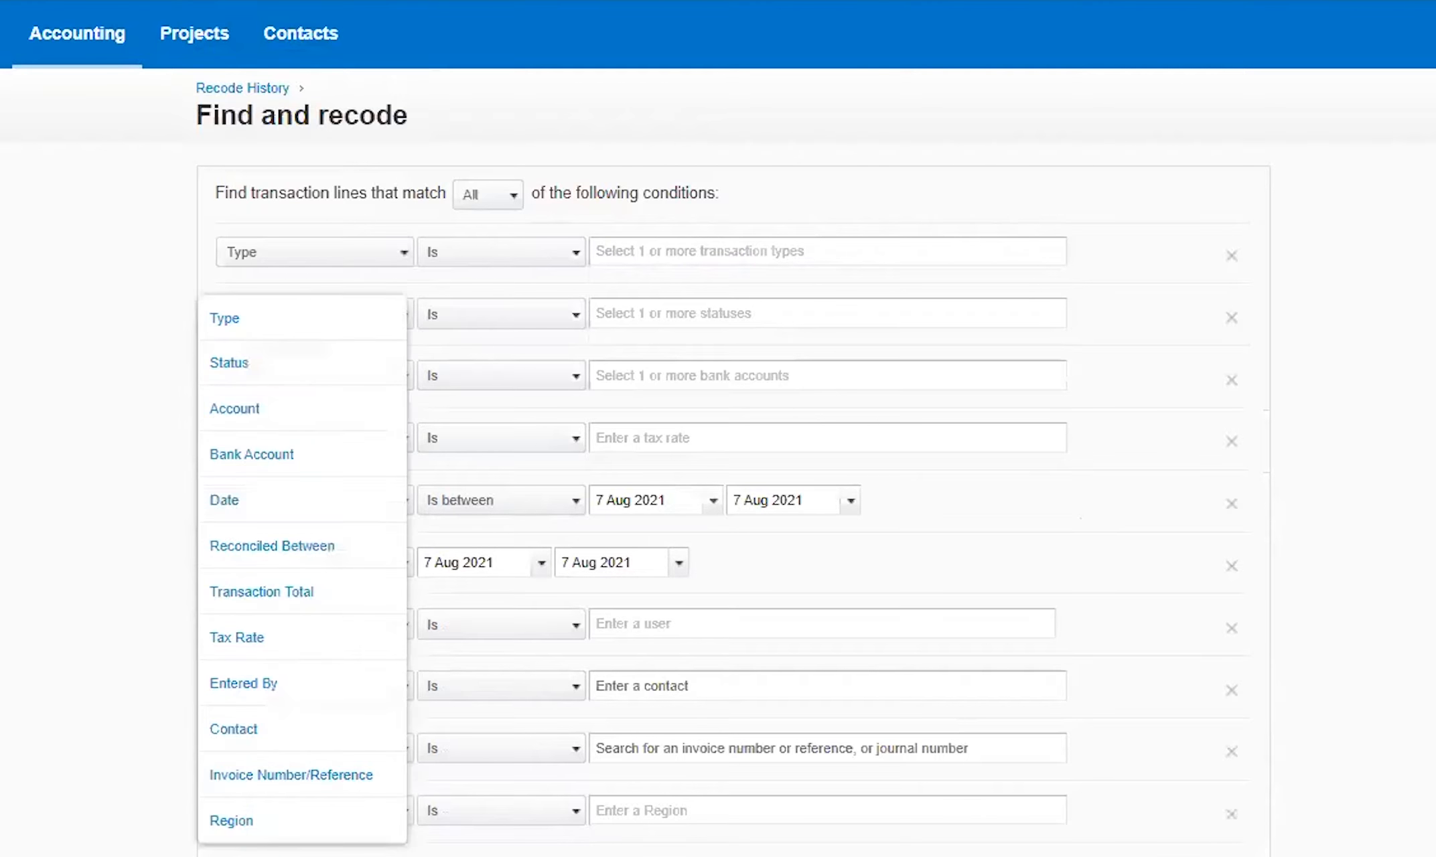
pyautogui.click(39, 522)
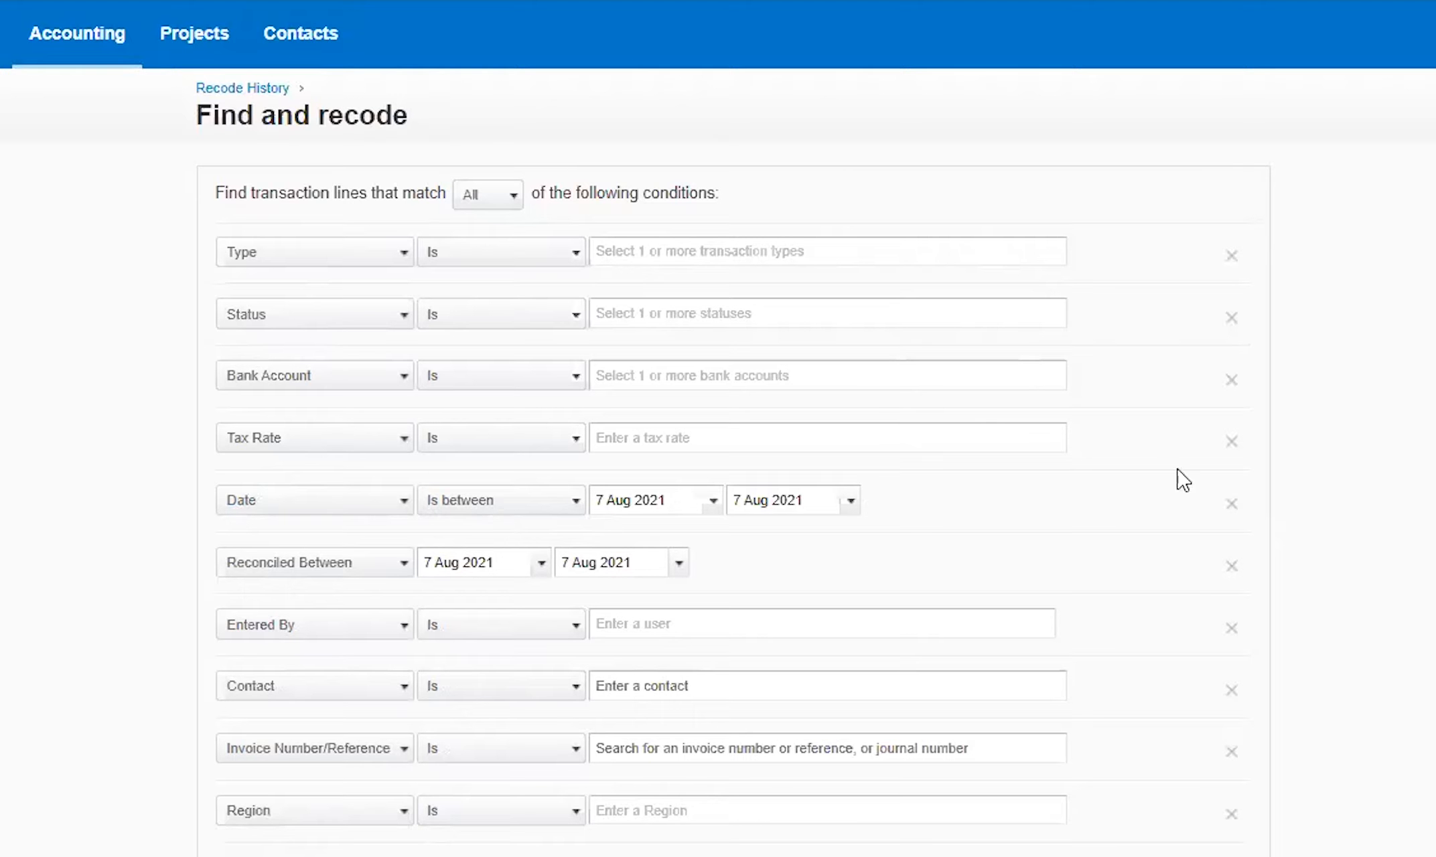
# - Open the transaction type choices of the Type condition and look through them
pyautogui.click(1014, 254)
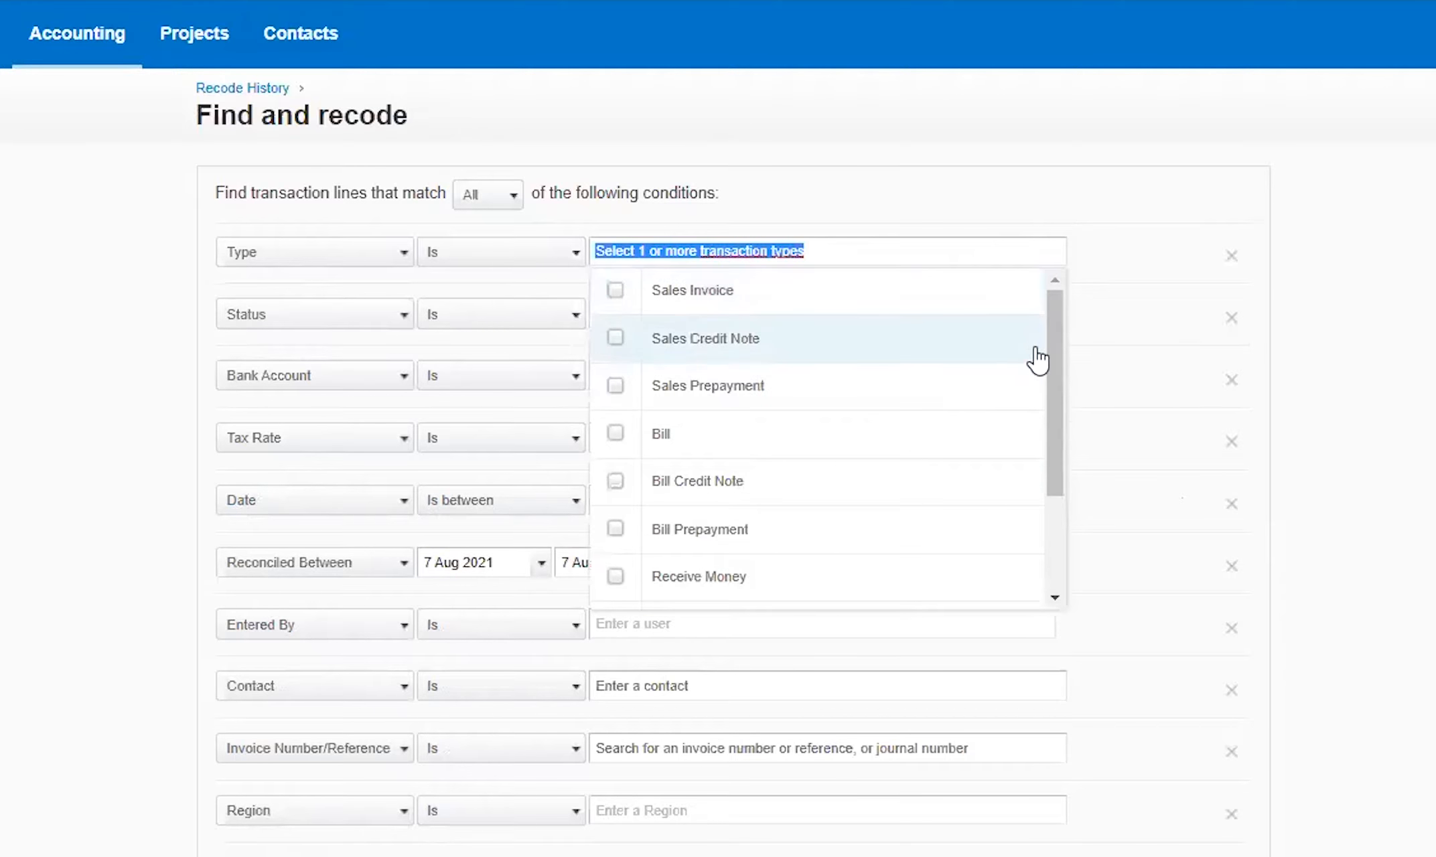
pyautogui.moveTo(1053, 349); pyautogui.dragTo(1081, 383)
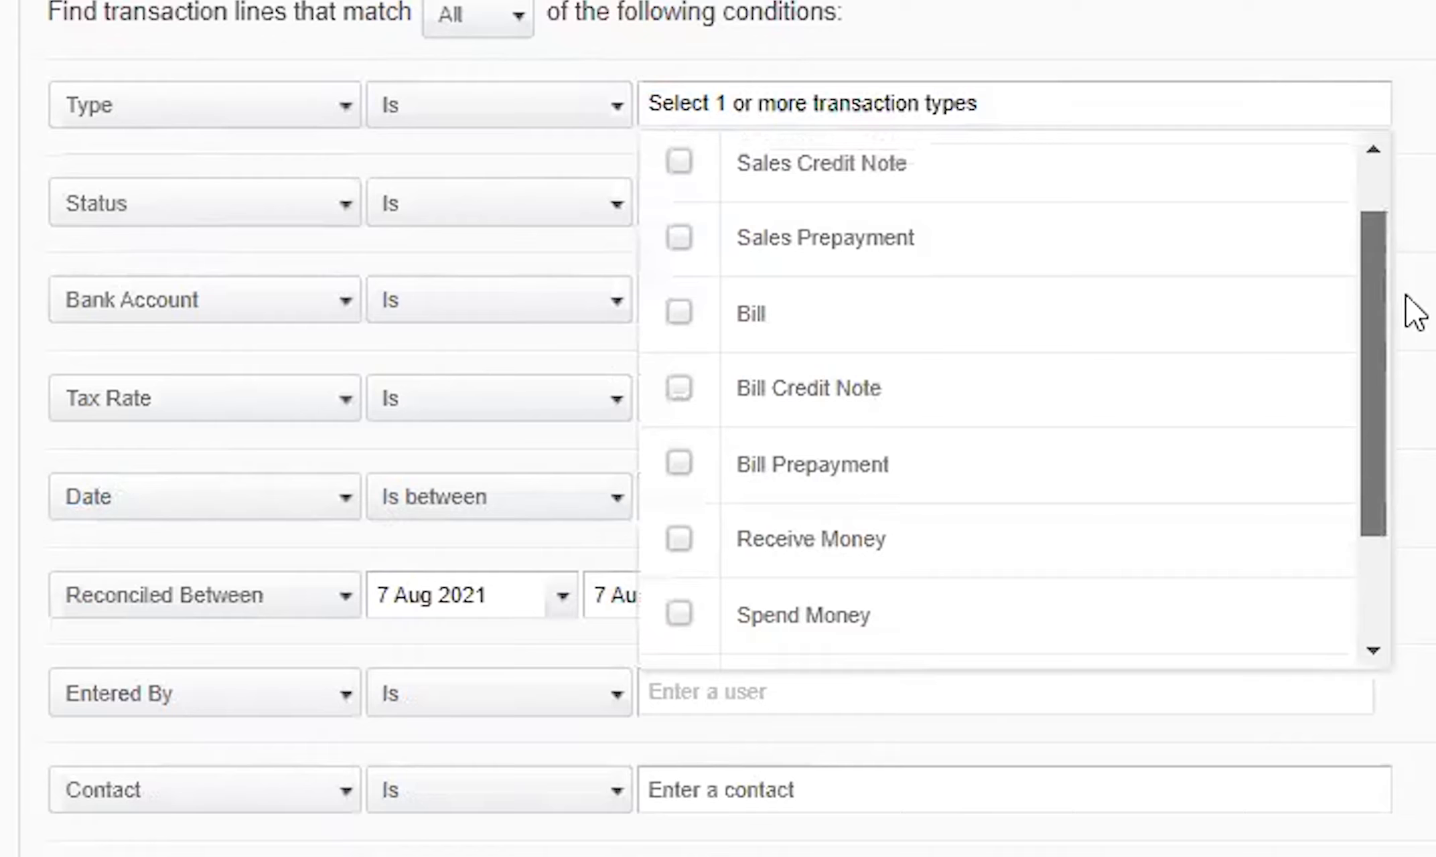
pyautogui.moveTo(1406, 296); pyautogui.dragTo(1394, 238)
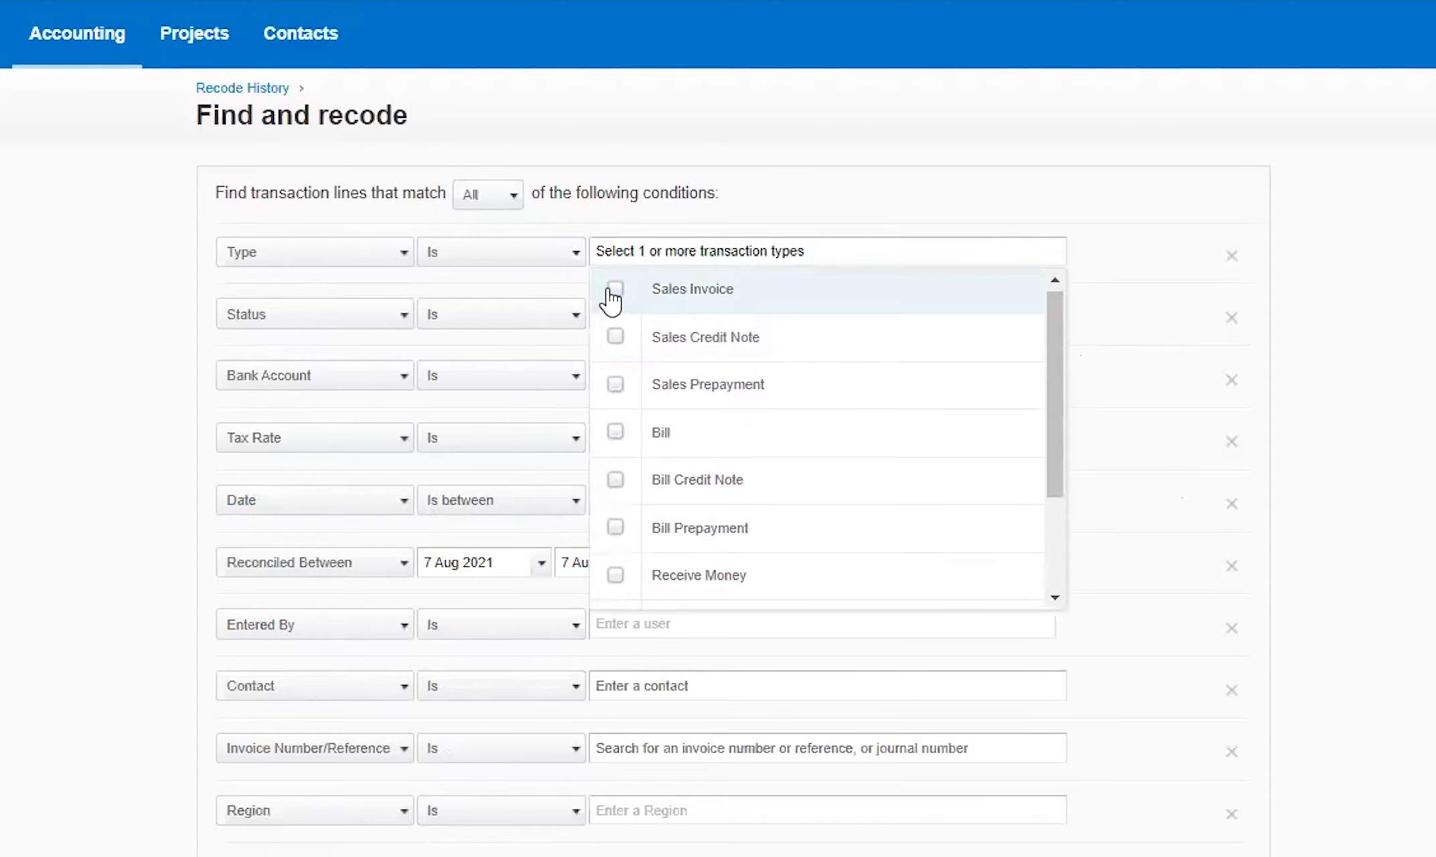
pyautogui.click(614, 292)
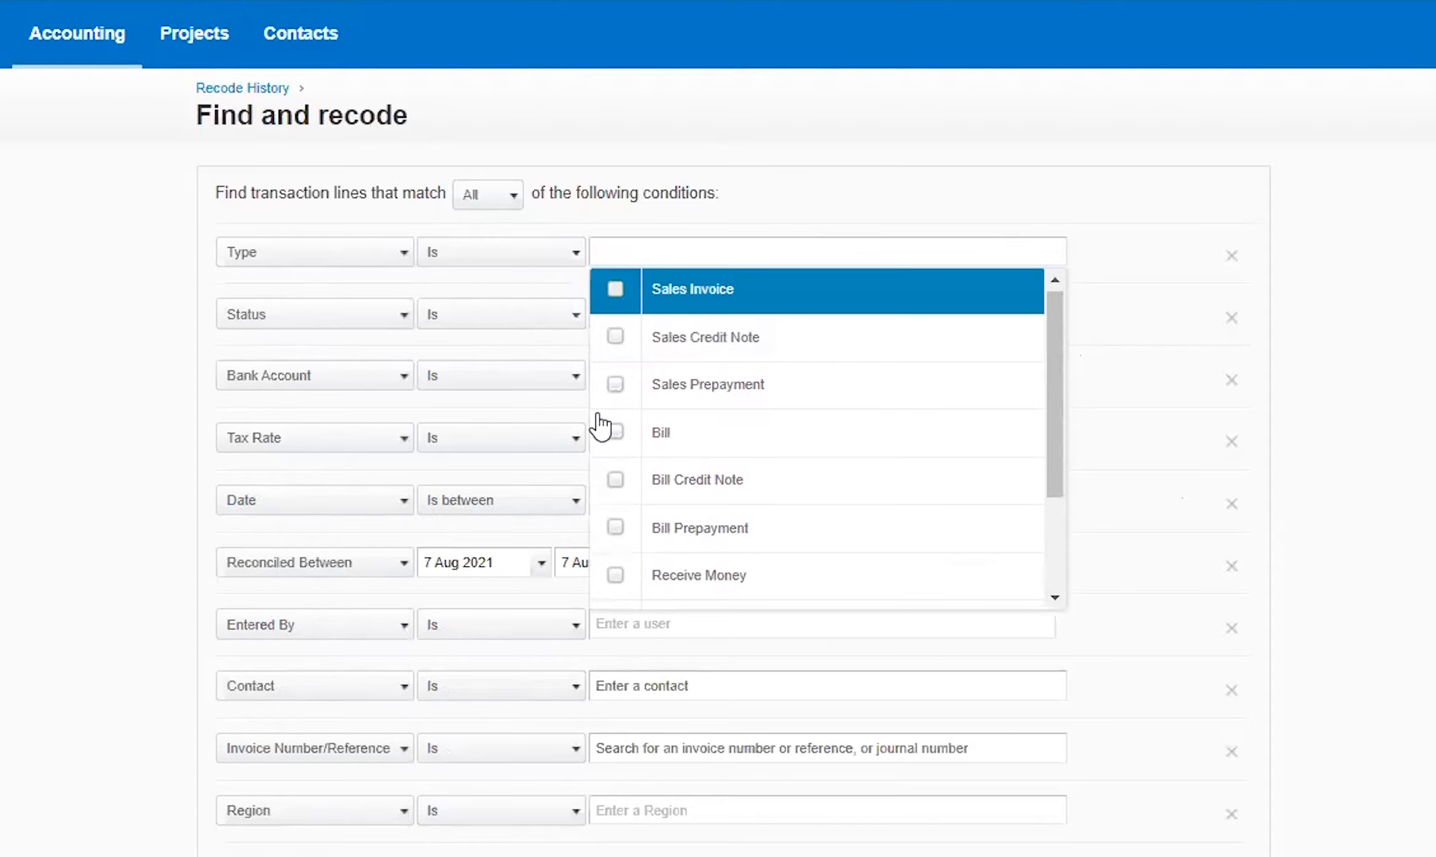
pyautogui.click(616, 293)
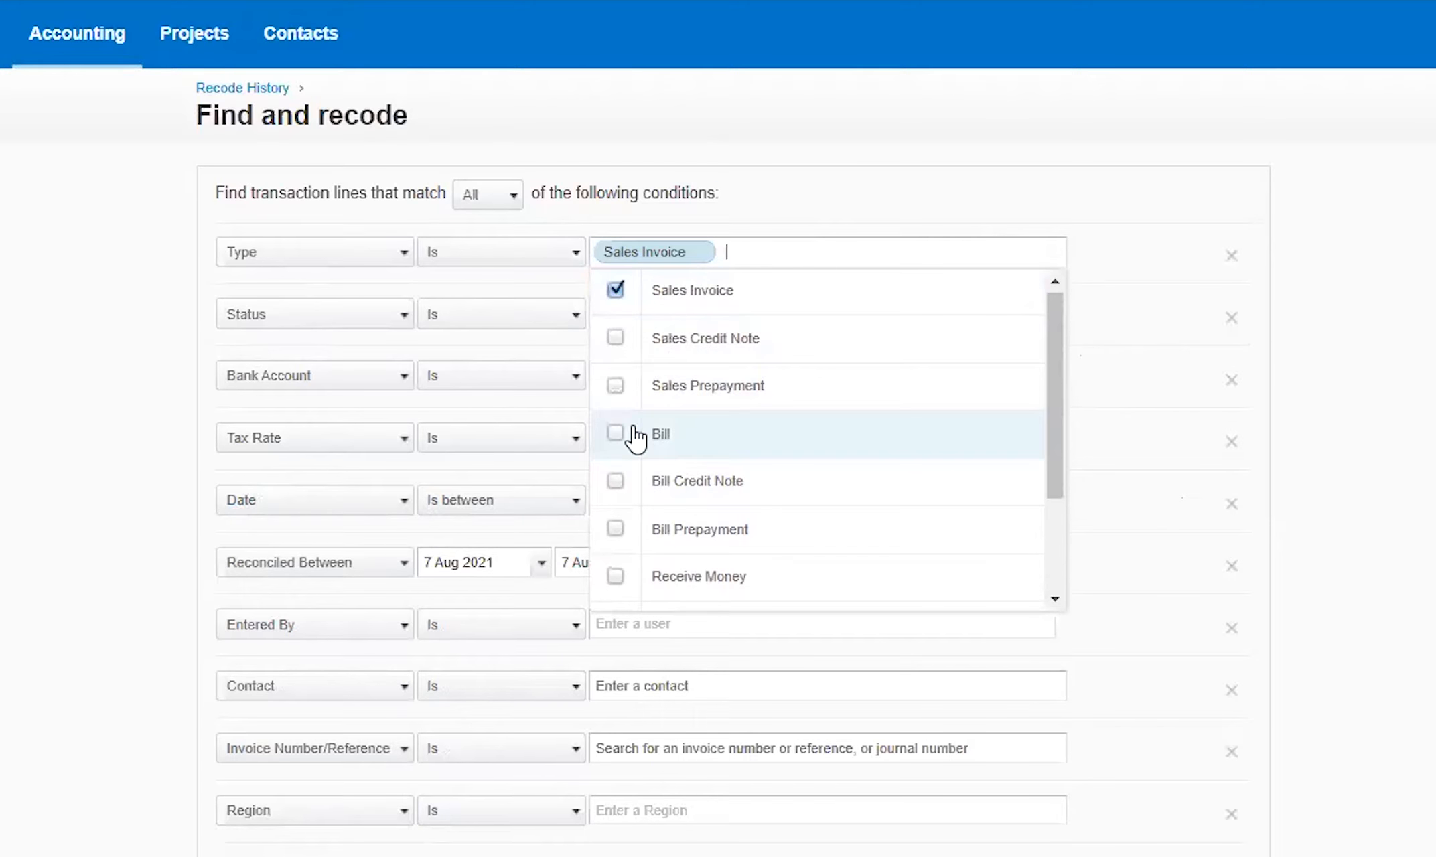
pyautogui.click(616, 339)
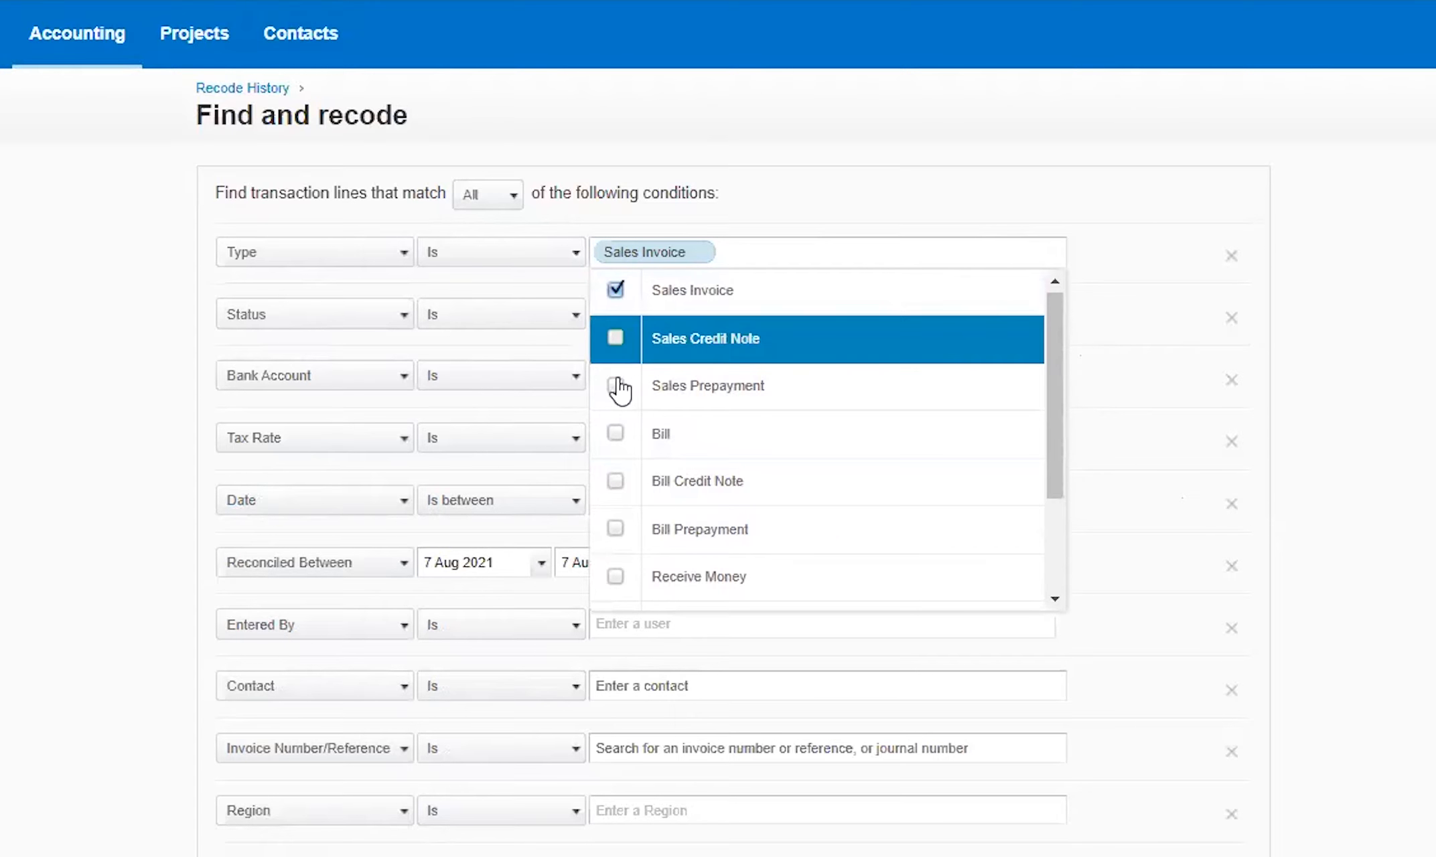
pyautogui.click(616, 386)
pyautogui.click(616, 433)
pyautogui.click(617, 492)
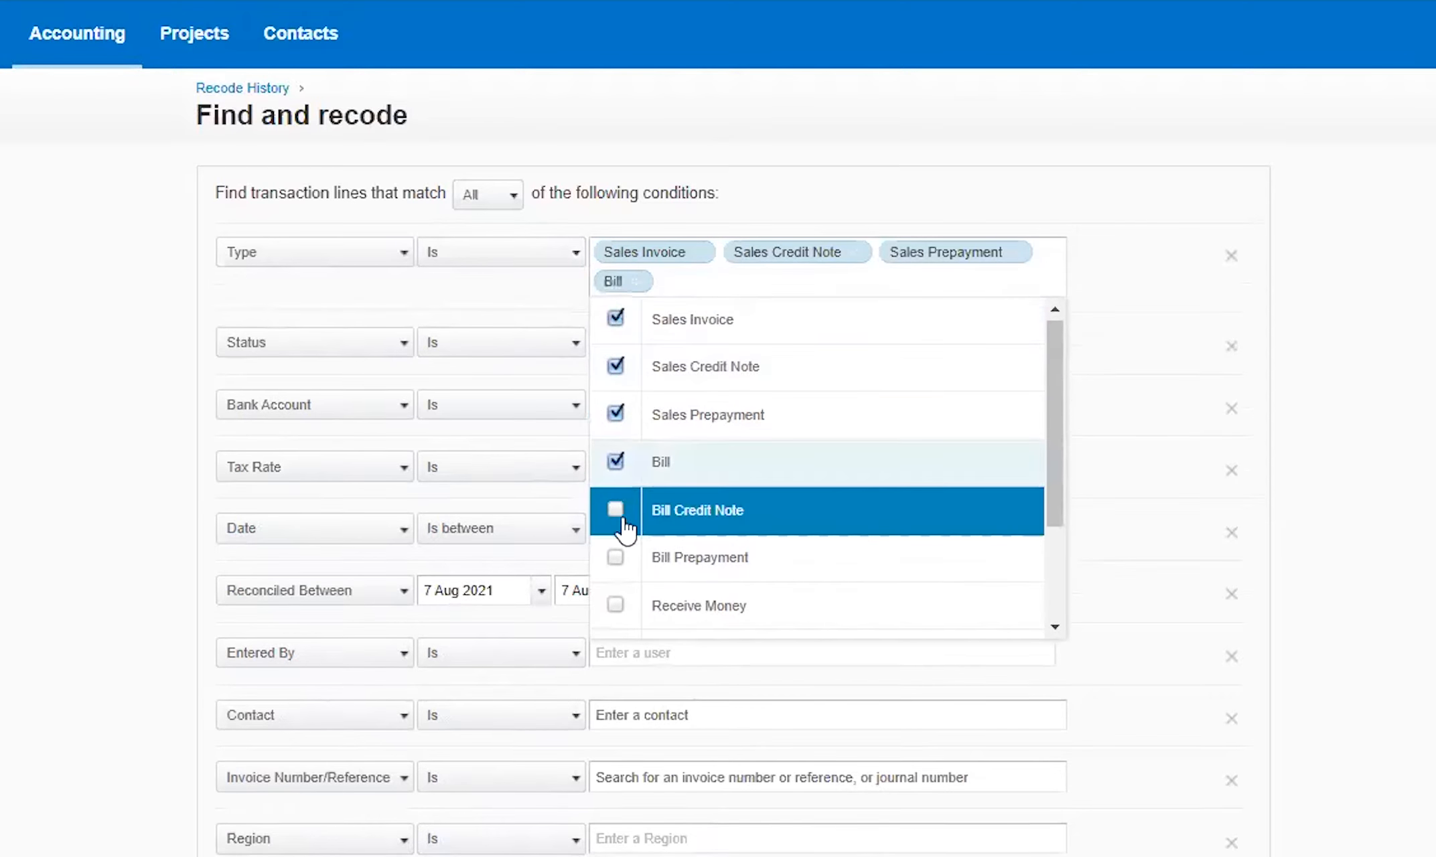
pyautogui.click(619, 577)
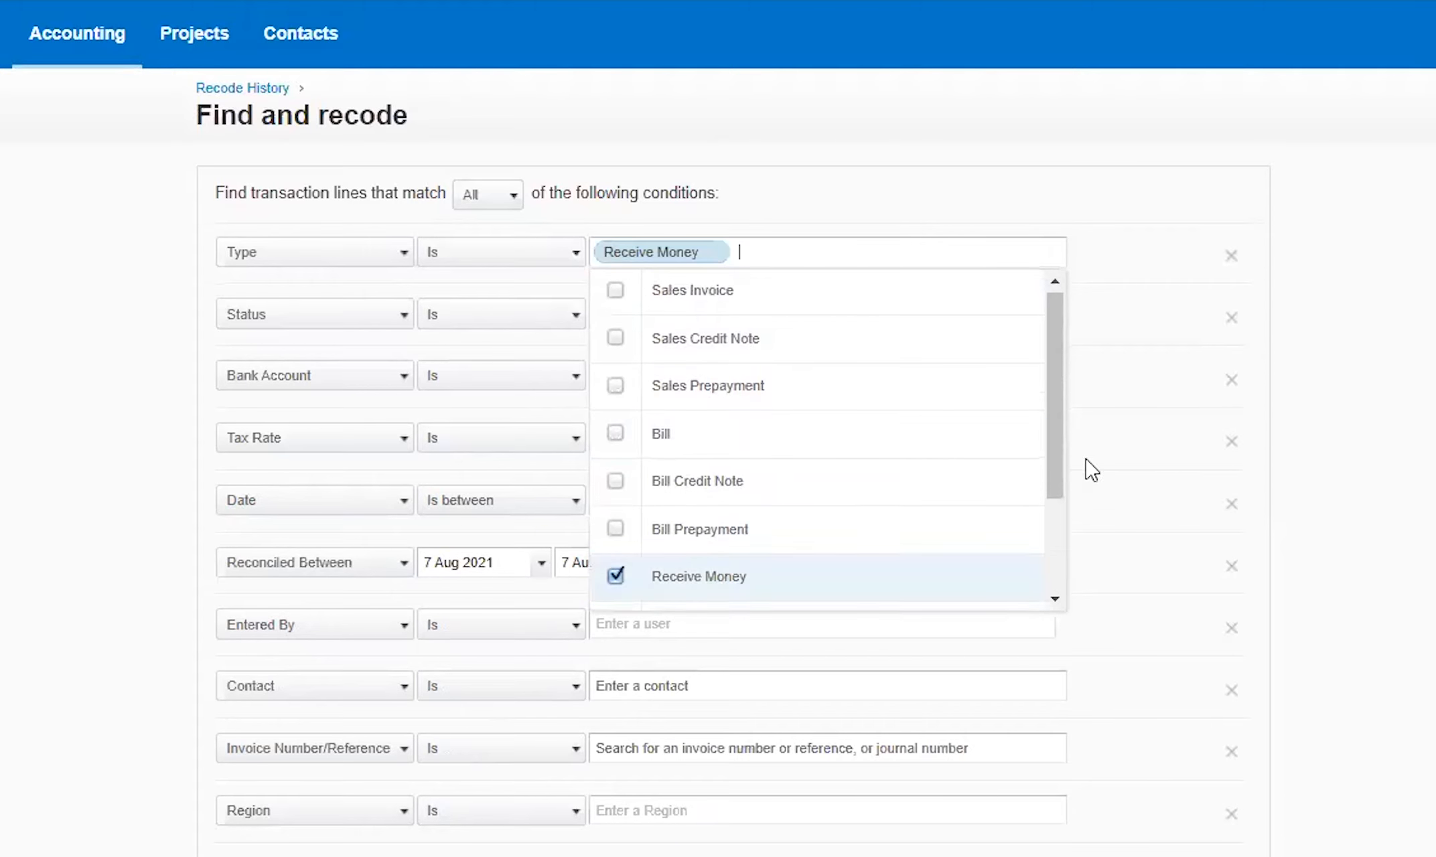
pyautogui.moveTo(1058, 513); pyautogui.dragTo(1068, 583)
pyautogui.click(642, 438)
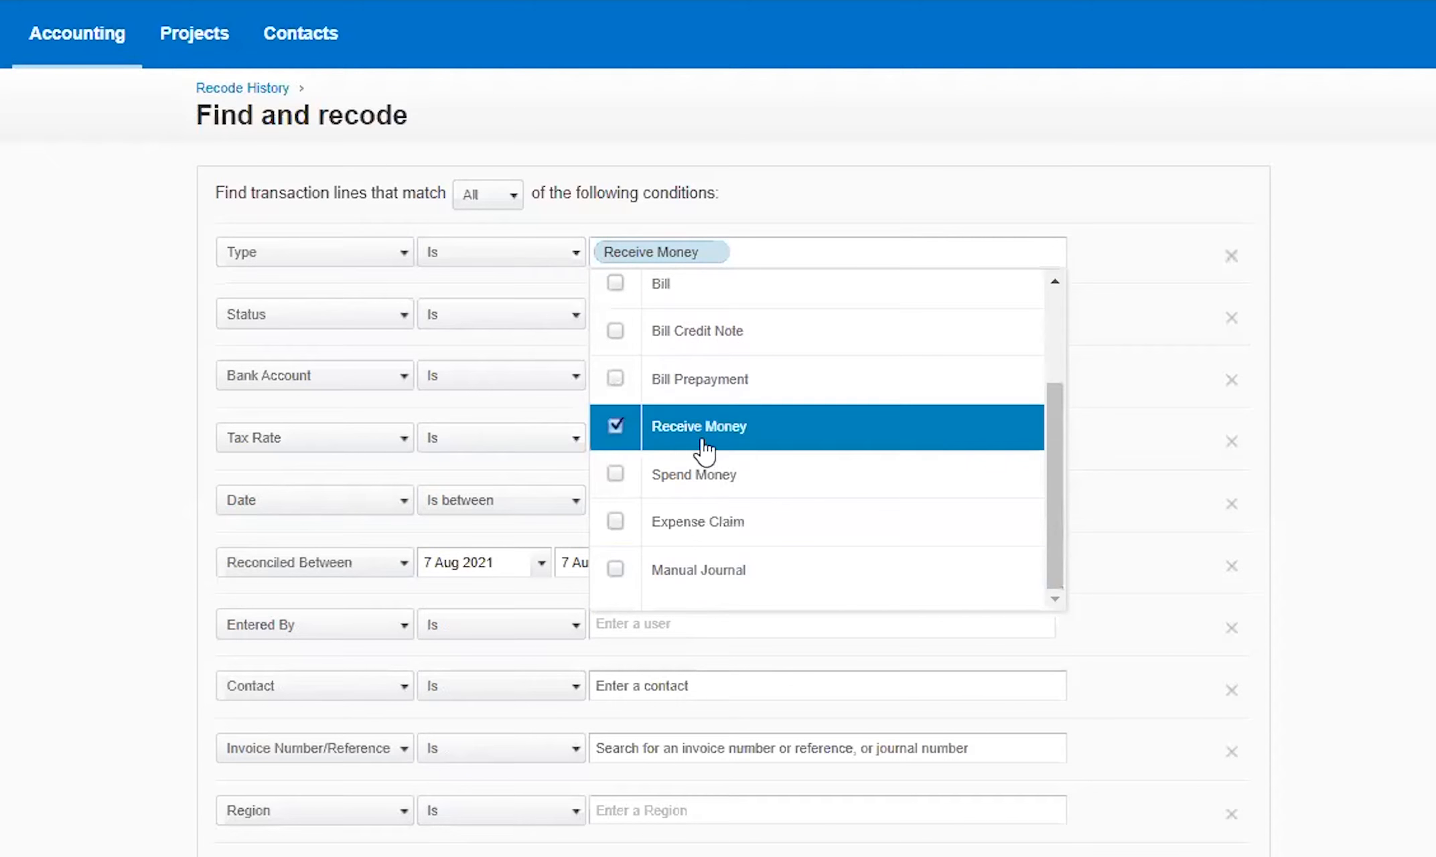
# - Set the Type condition to Sales Invoice, Sales Credit Note, Bill and Bill Credit Note
pyautogui.moveTo(1051, 465); pyautogui.dragTo(1051, 320)
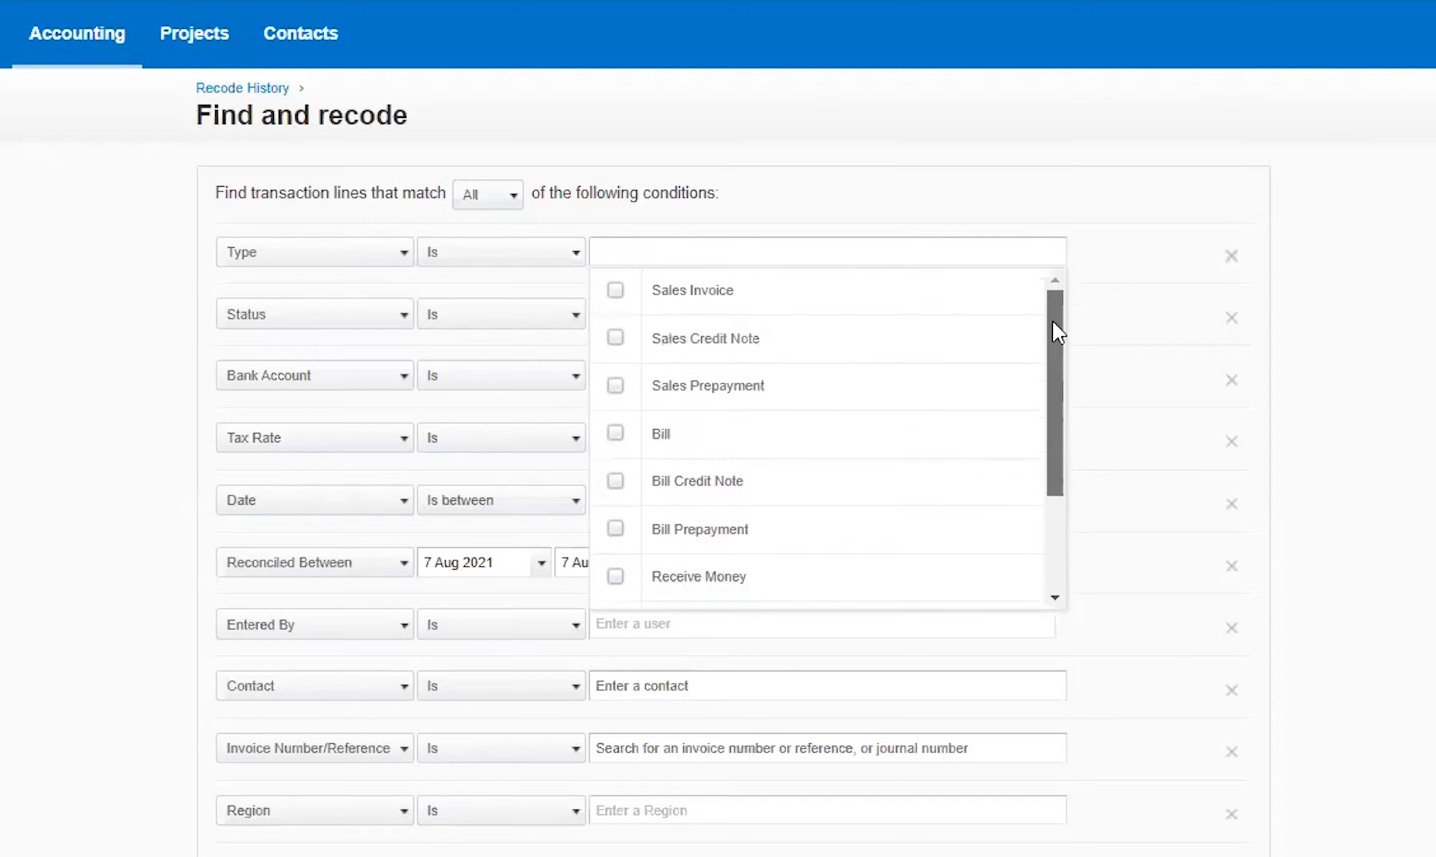
pyautogui.click(616, 295)
pyautogui.click(623, 358)
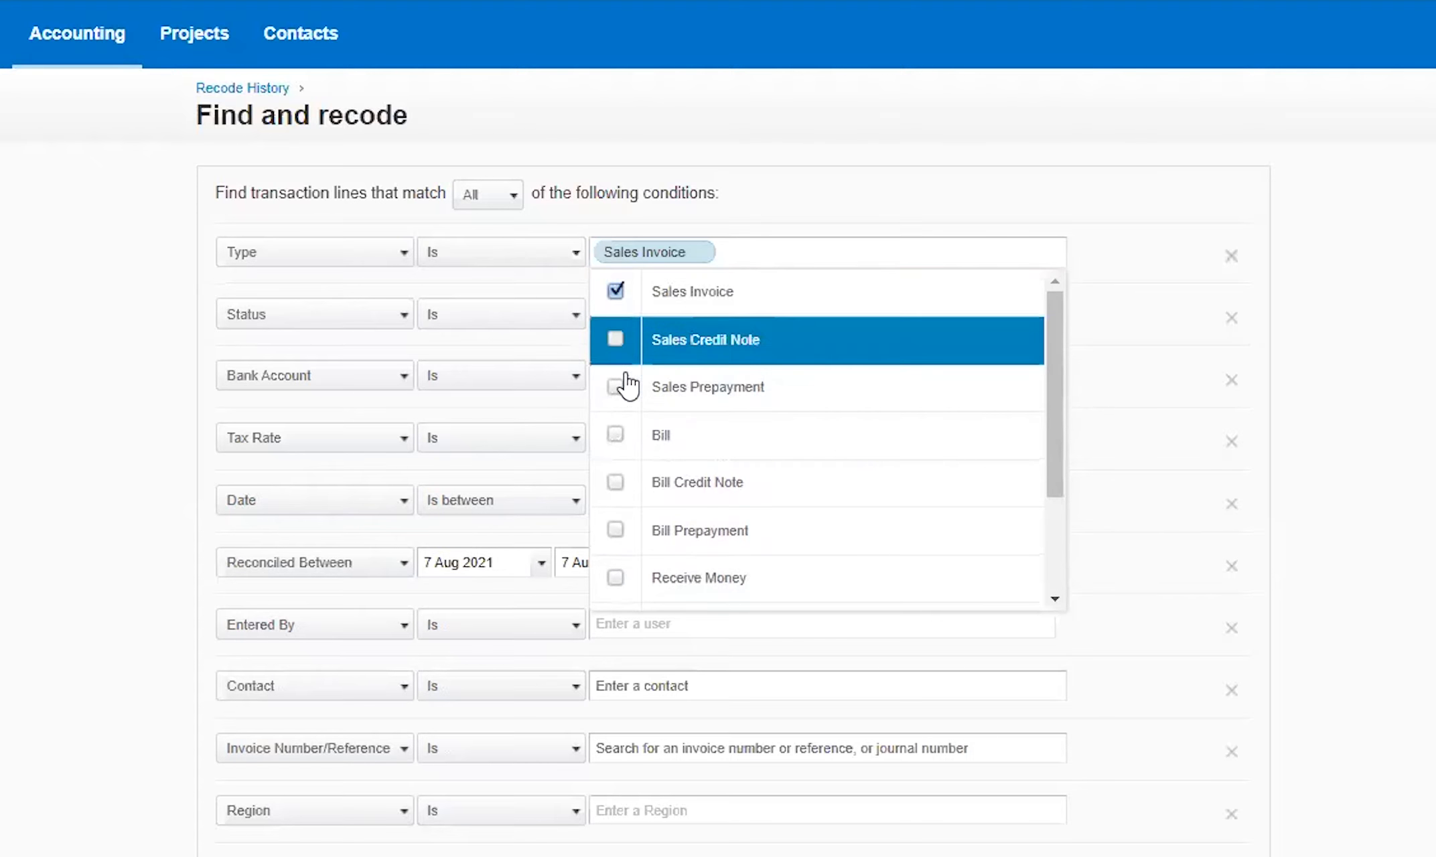
pyautogui.click(620, 439)
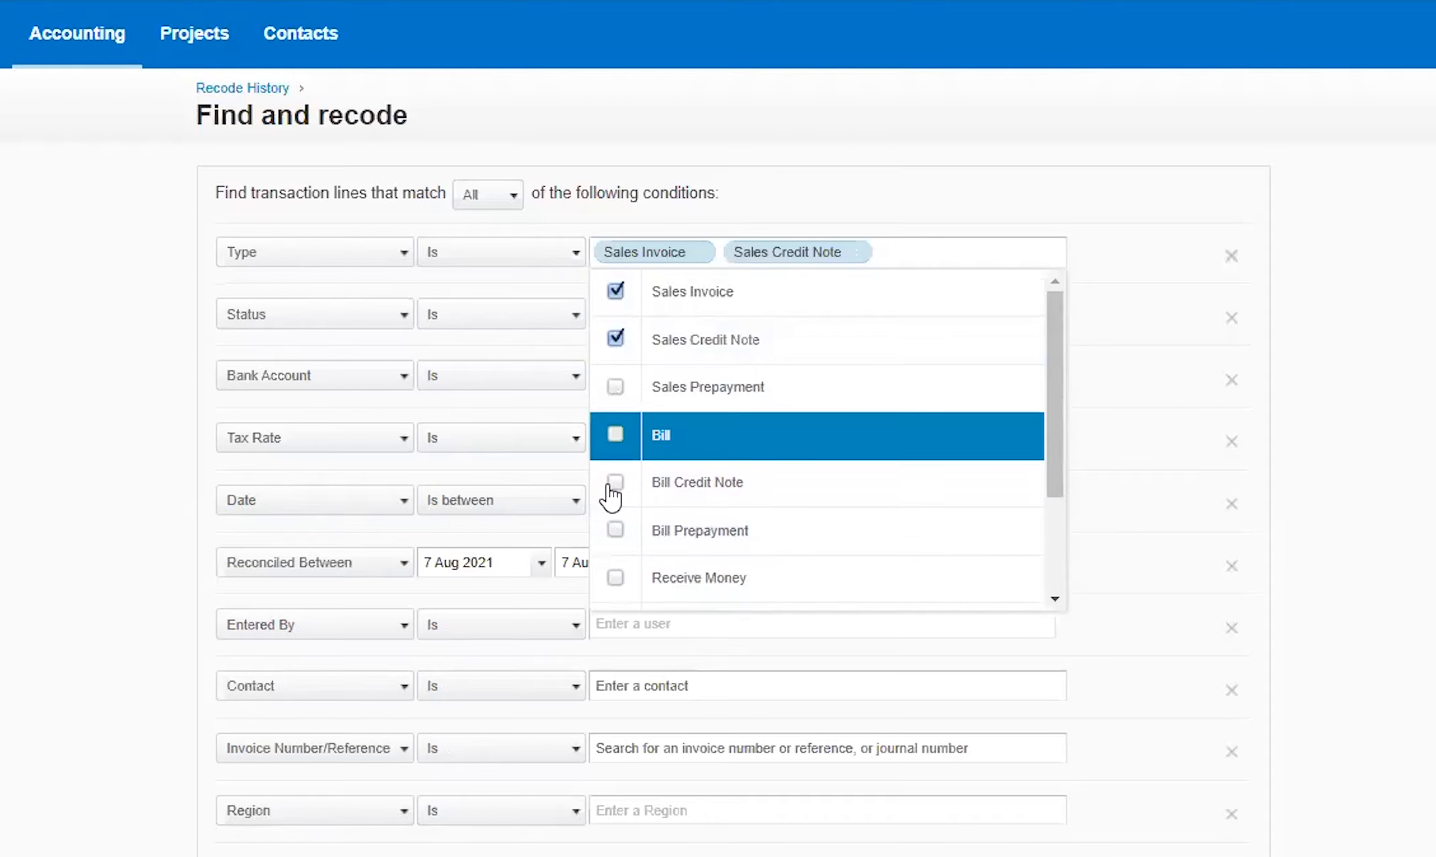
pyautogui.click(614, 506)
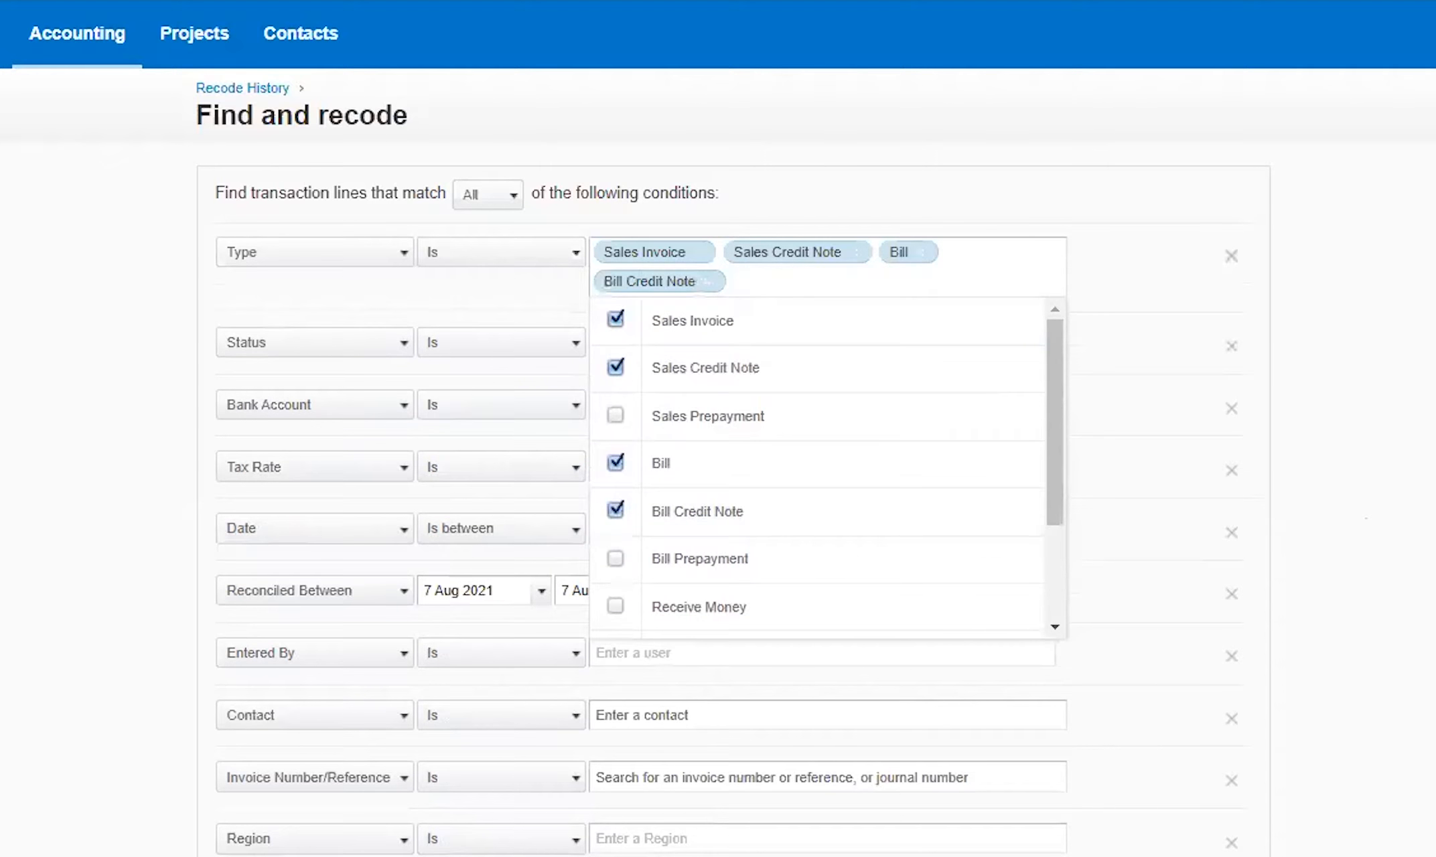
pyautogui.press('Escape')
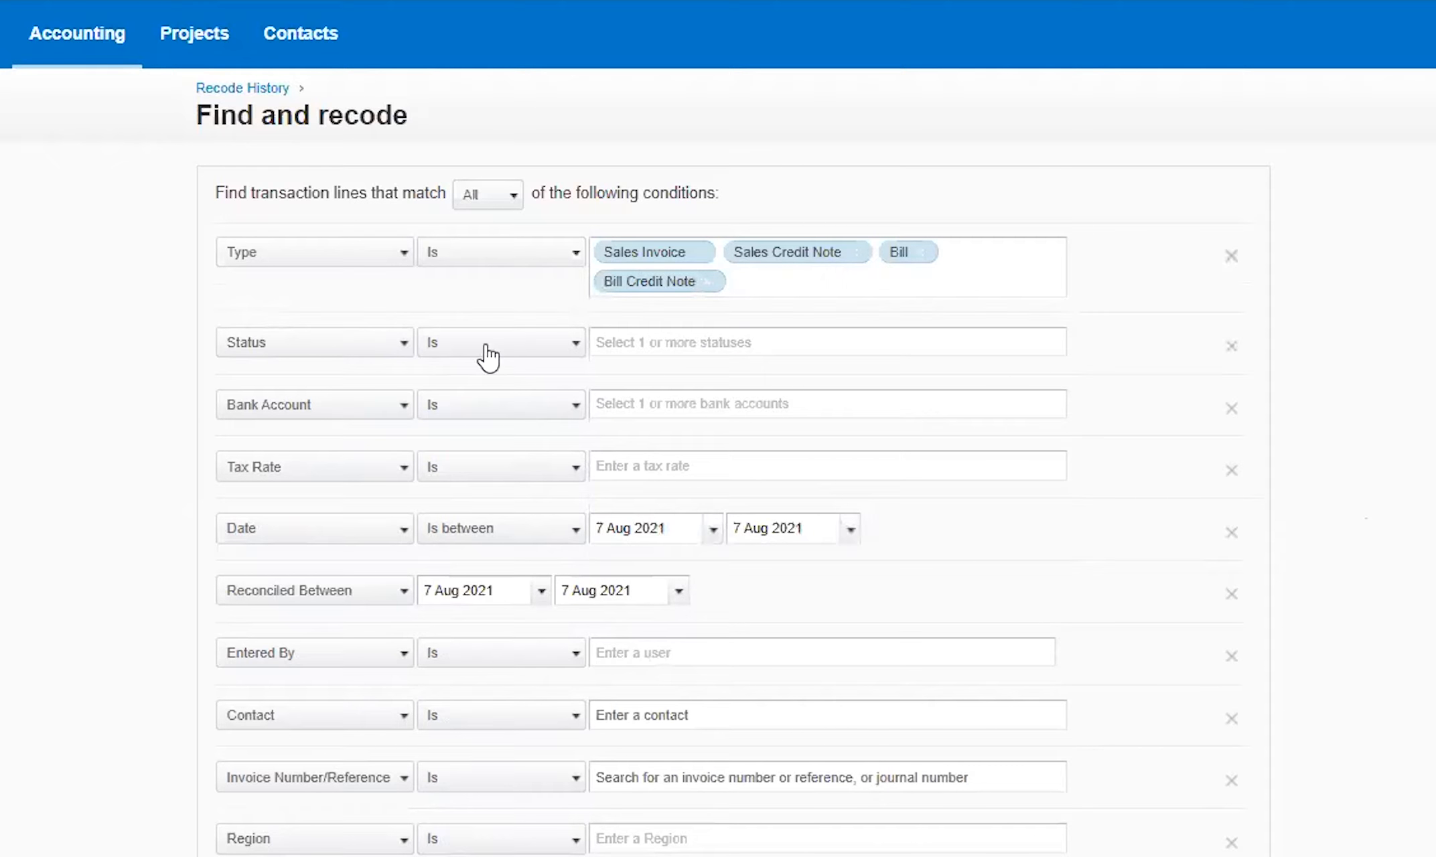
# - Keep the Status condition's operator at Is and select the statuses Draft, Awaiting Approval, Awaiting Payment and Paid
pyautogui.click(539, 348)
pyautogui.click(527, 393)
pyautogui.click(964, 341)
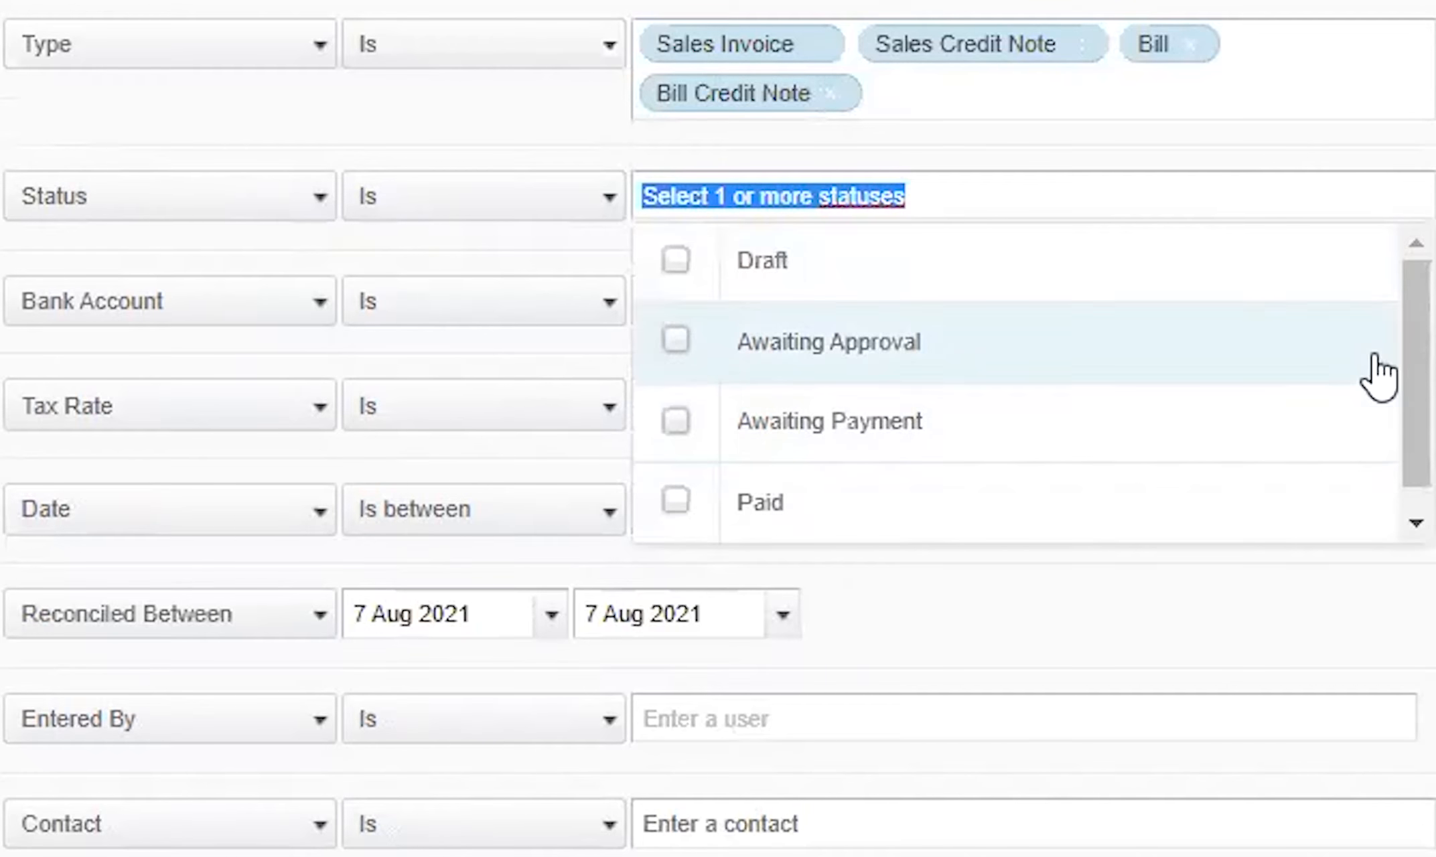
pyautogui.moveTo(1417, 432); pyautogui.dragTo(1419, 456)
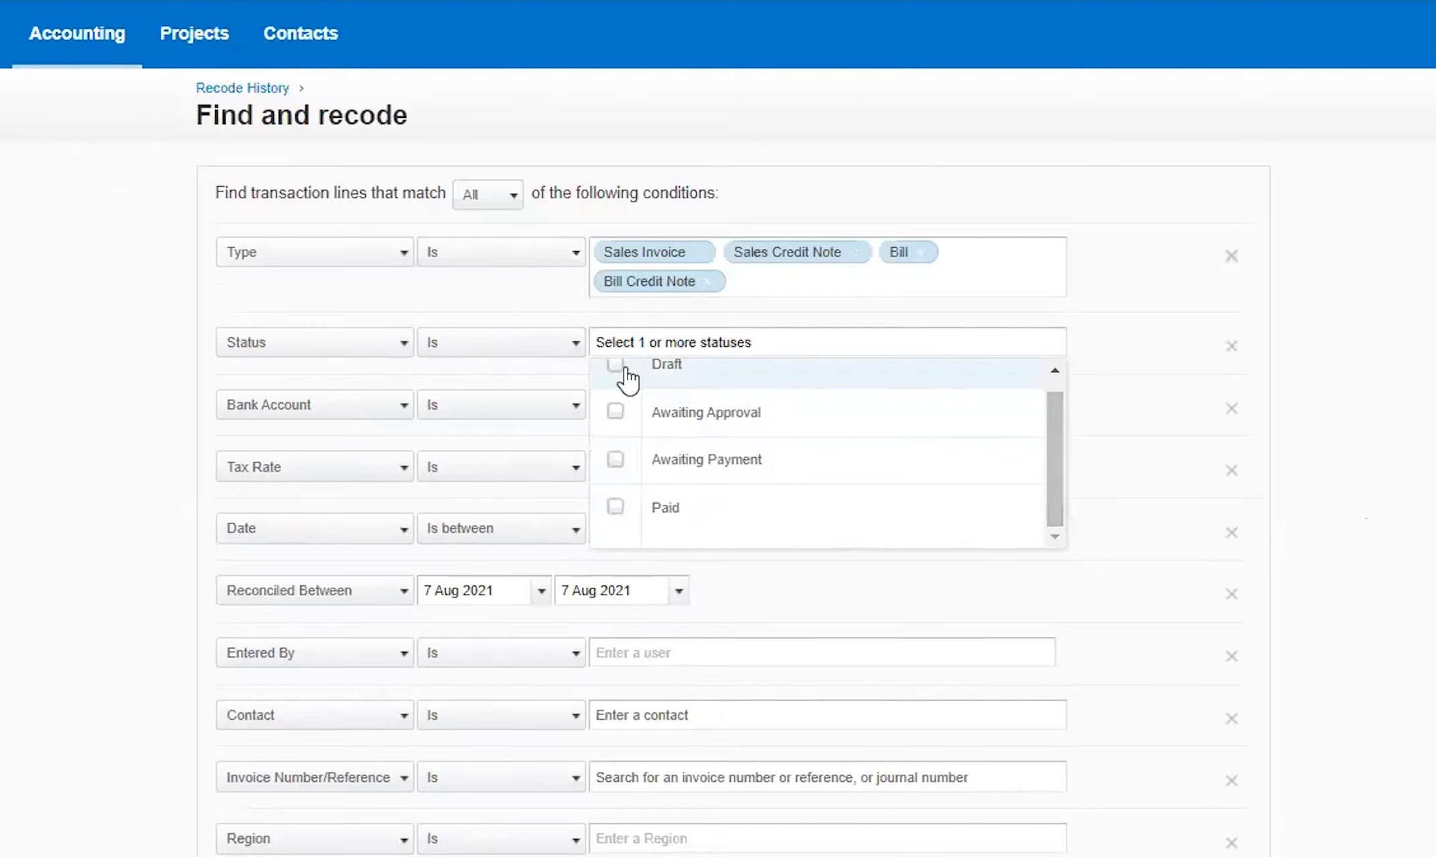
pyautogui.click(679, 241)
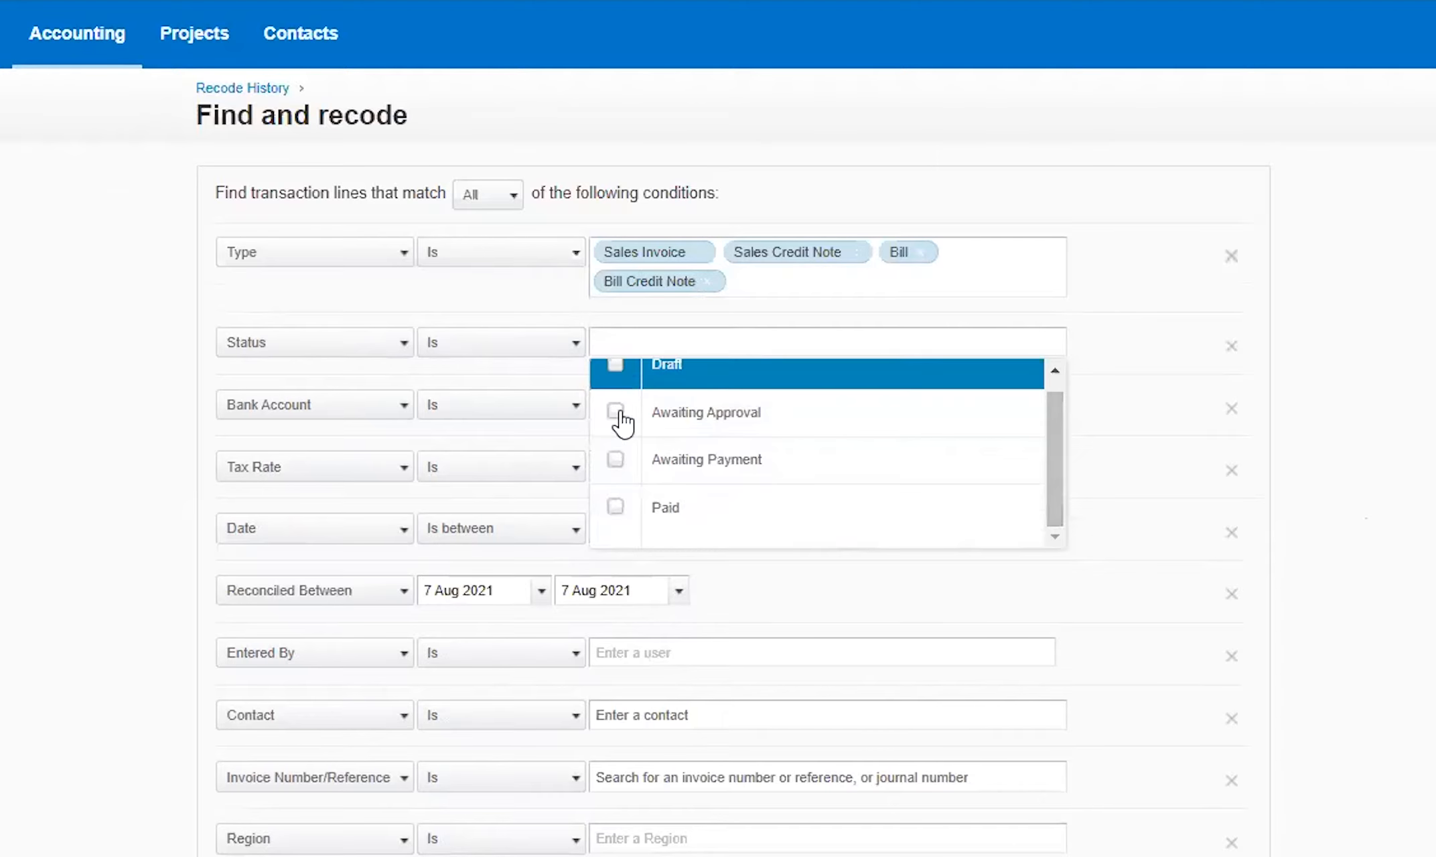
pyautogui.click(615, 413)
pyautogui.click(615, 460)
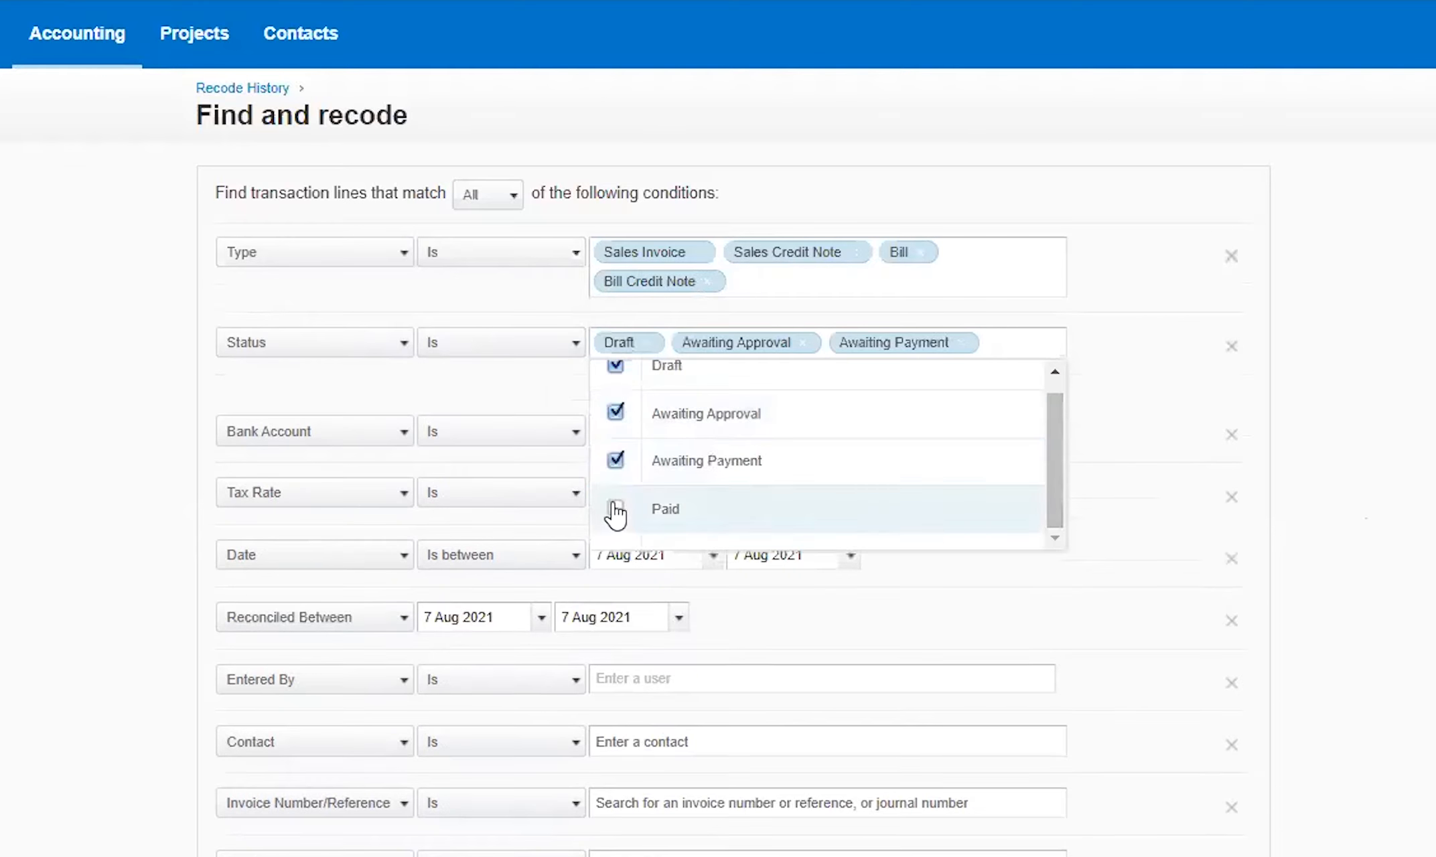
pyautogui.click(614, 508)
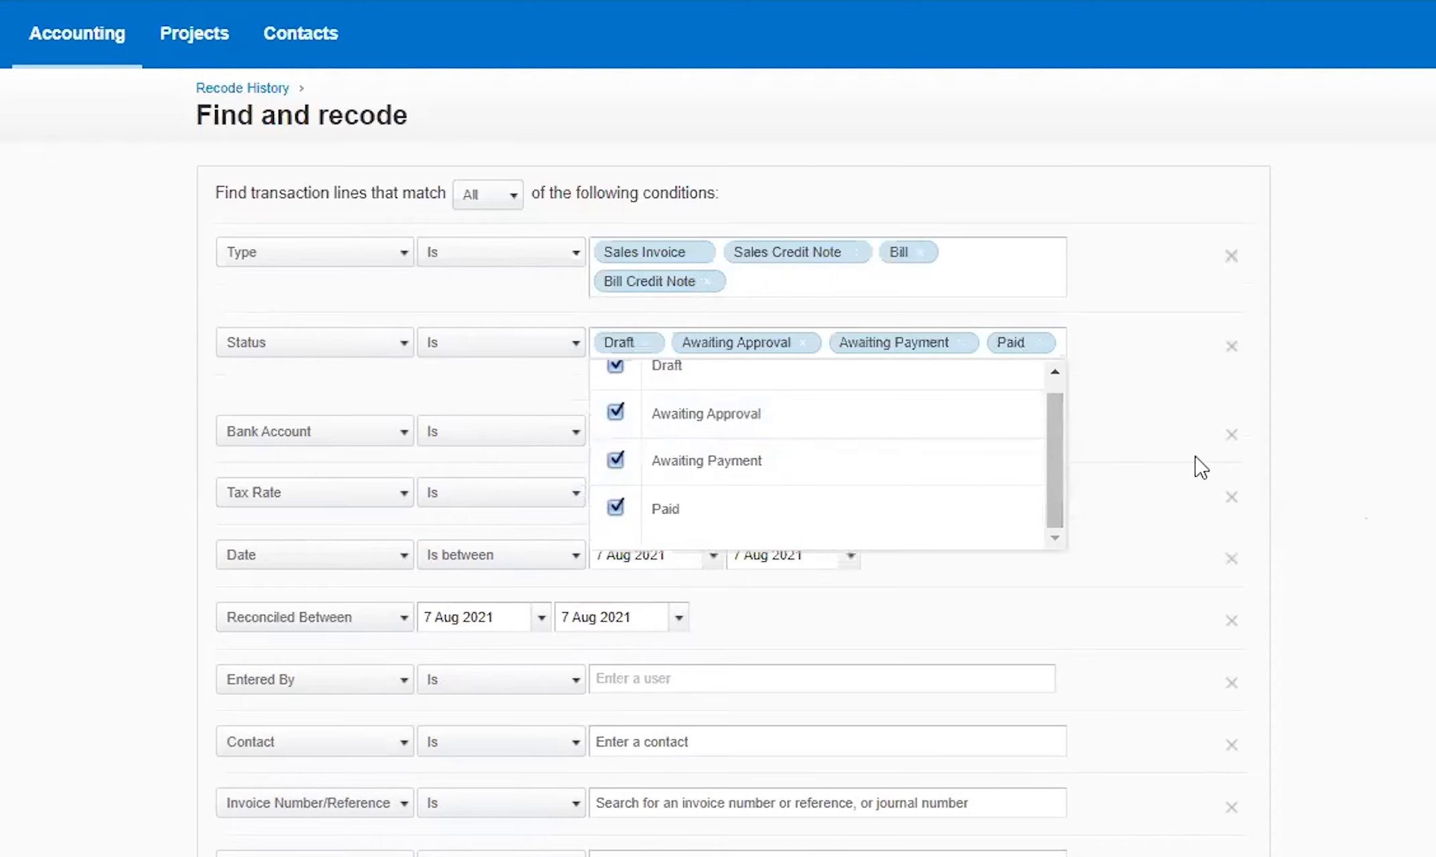
pyautogui.click(1432, 340)
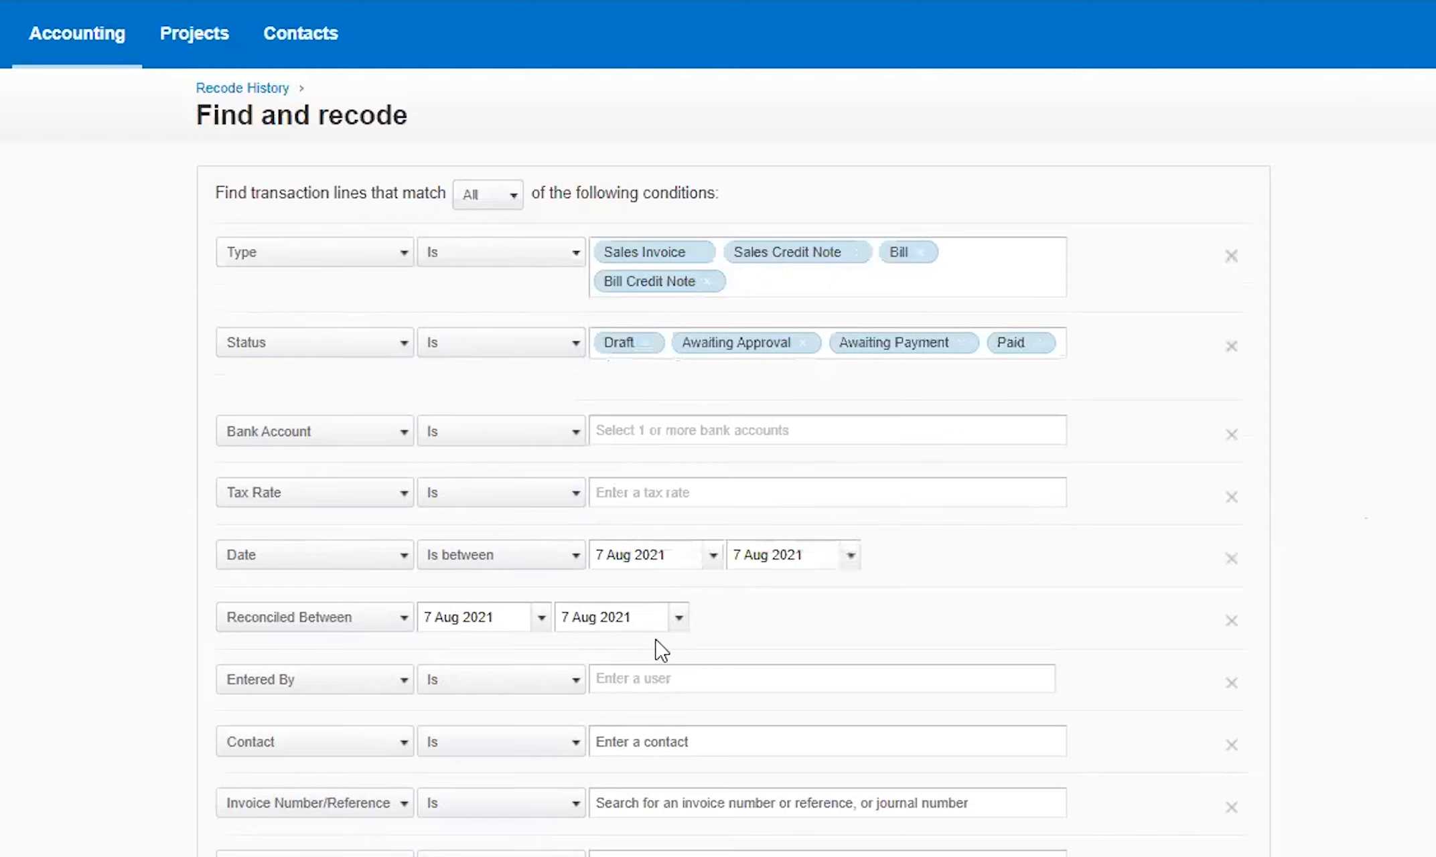
# - Remove the Paid and Draft statuses from the Status condition
pyautogui.click(1043, 343)
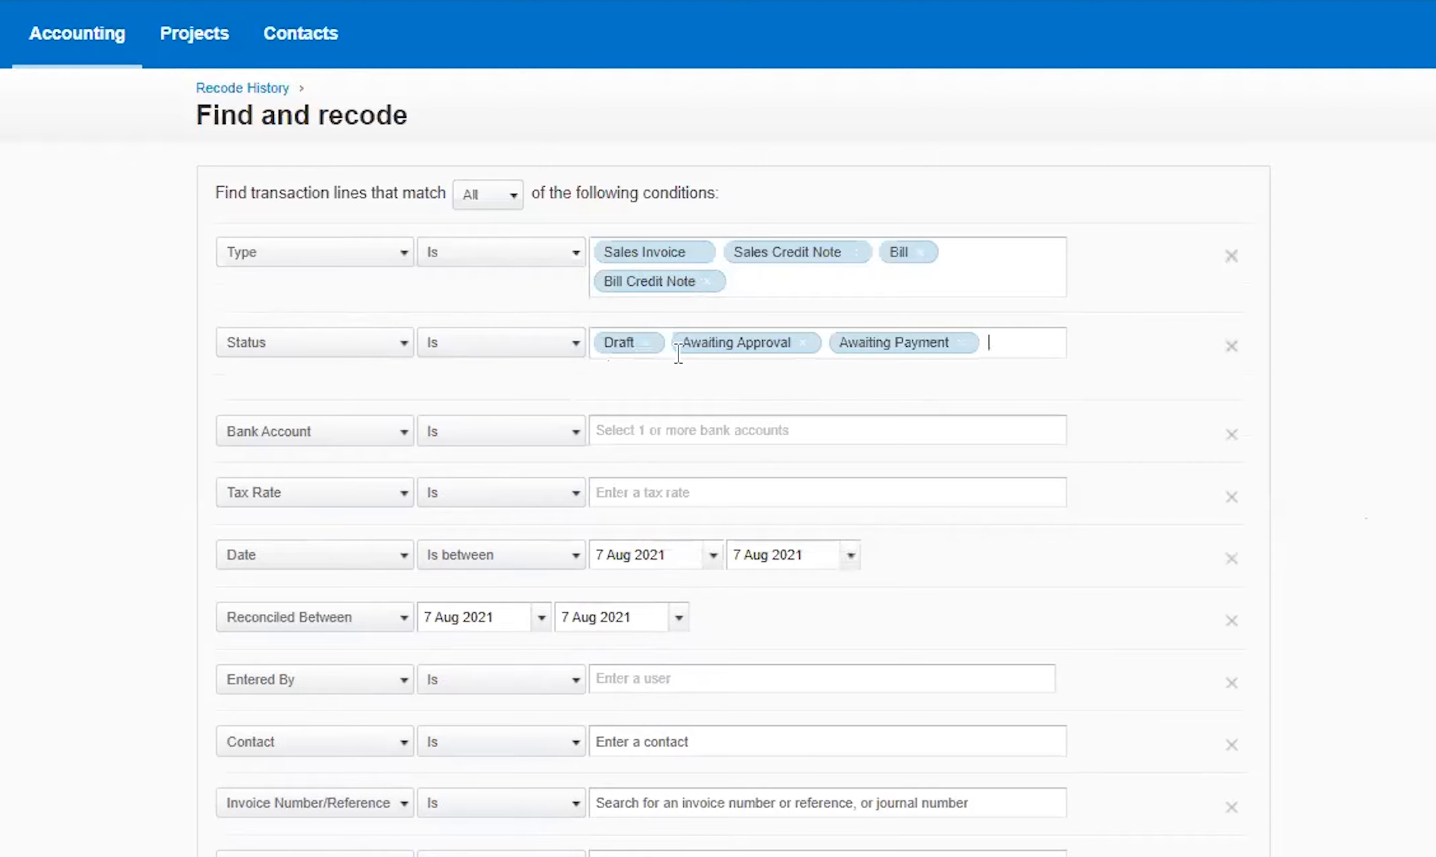
pyautogui.click(646, 343)
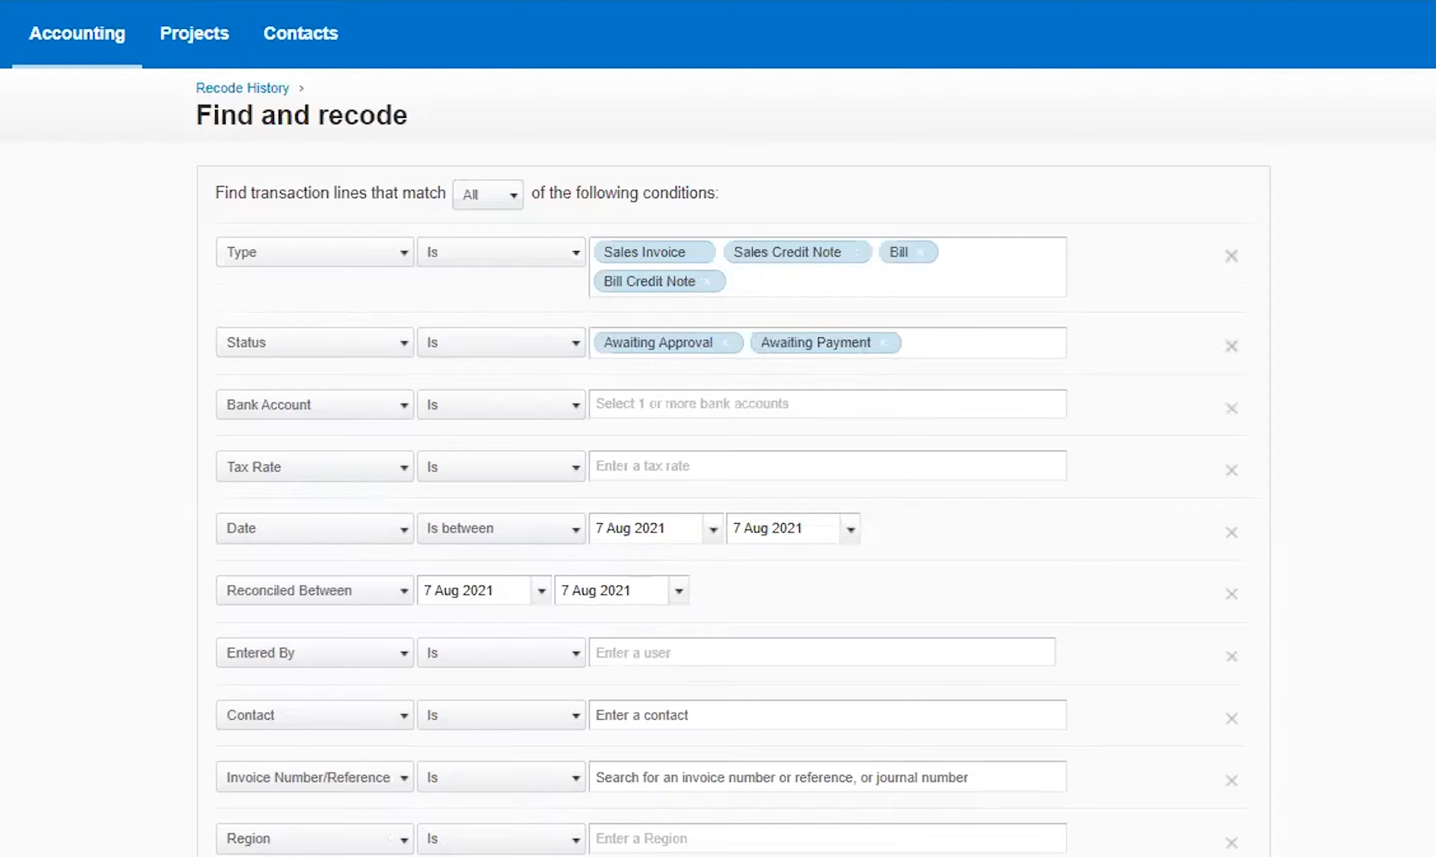
# - Replace the statuses in the Status condition with Paid and Awaiting Approval
pyautogui.click(886, 343)
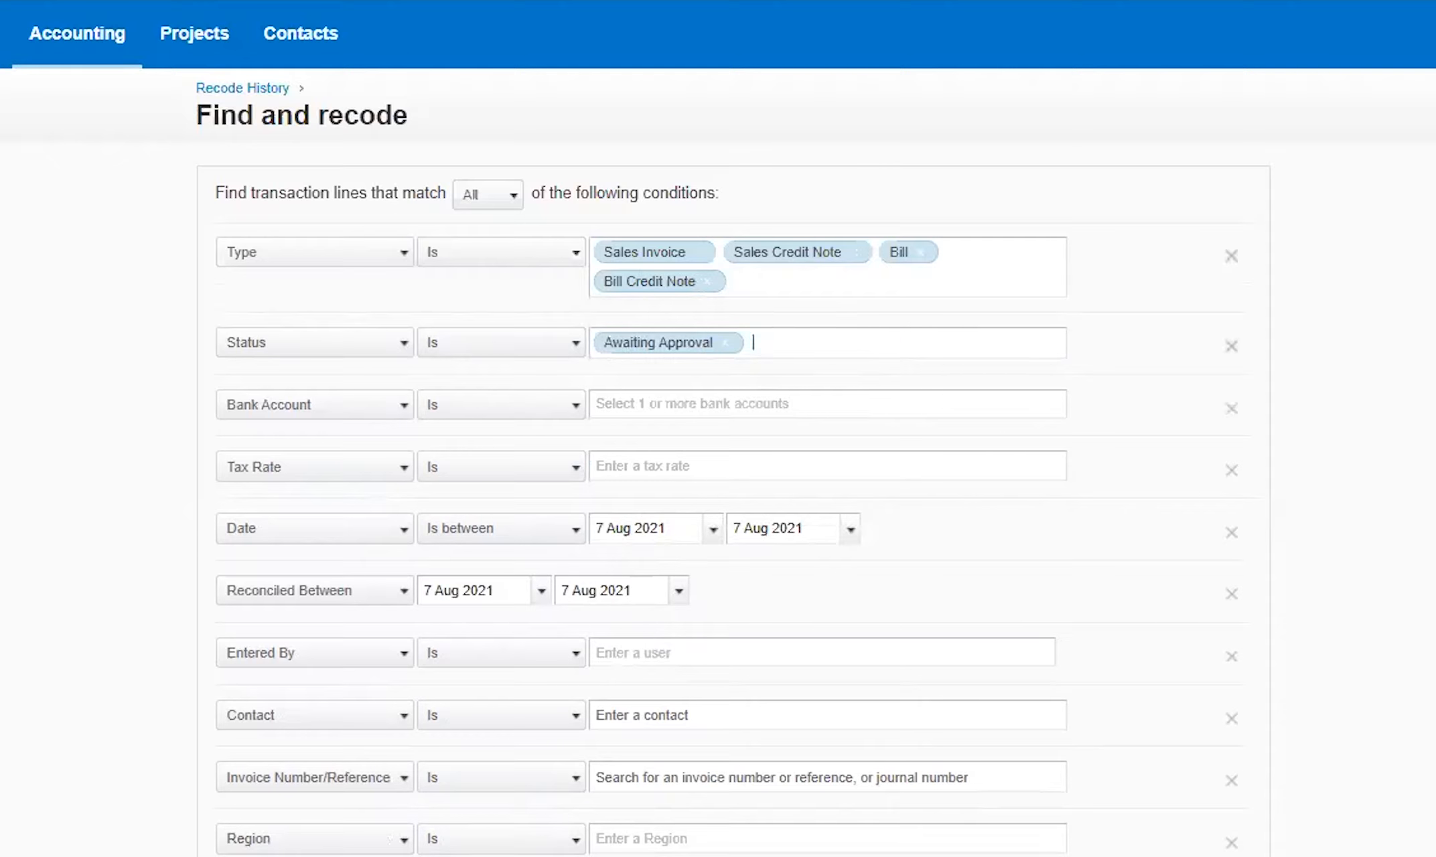
pyautogui.click(729, 344)
pyautogui.click(770, 343)
pyautogui.write('pai')
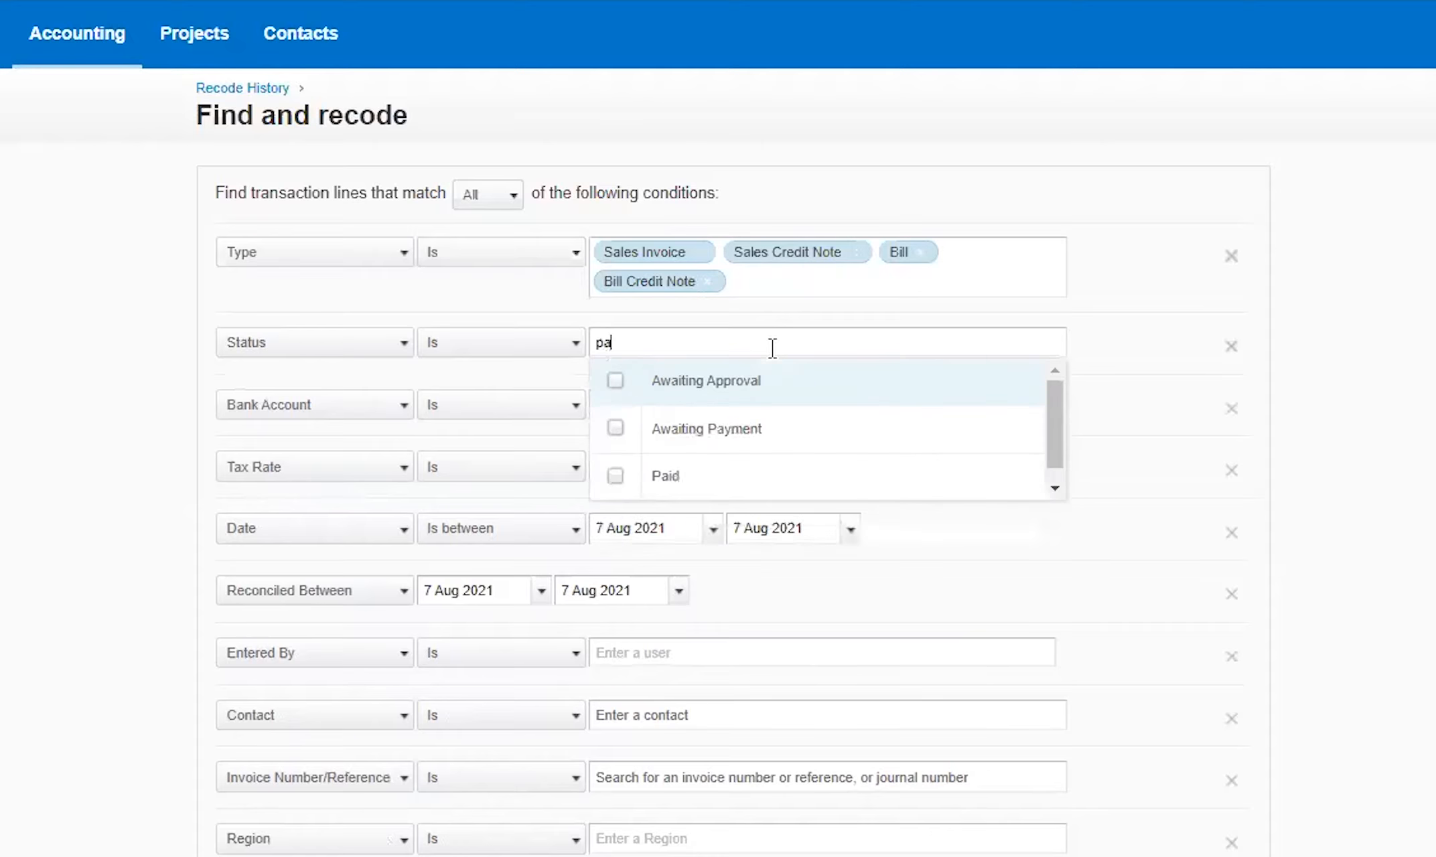
pyautogui.click(863, 382)
pyautogui.write('app')
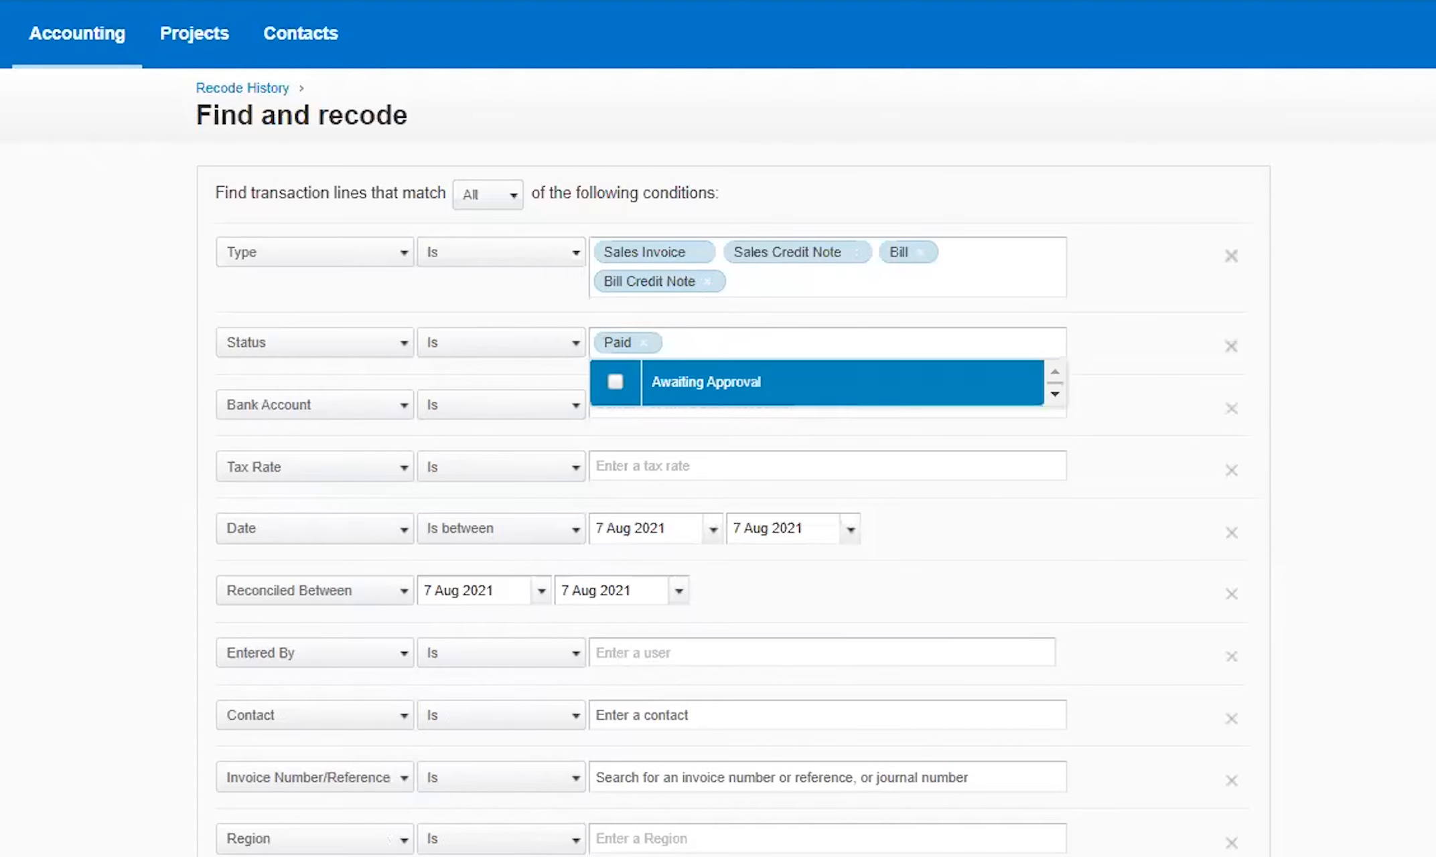
pyautogui.press('Return')
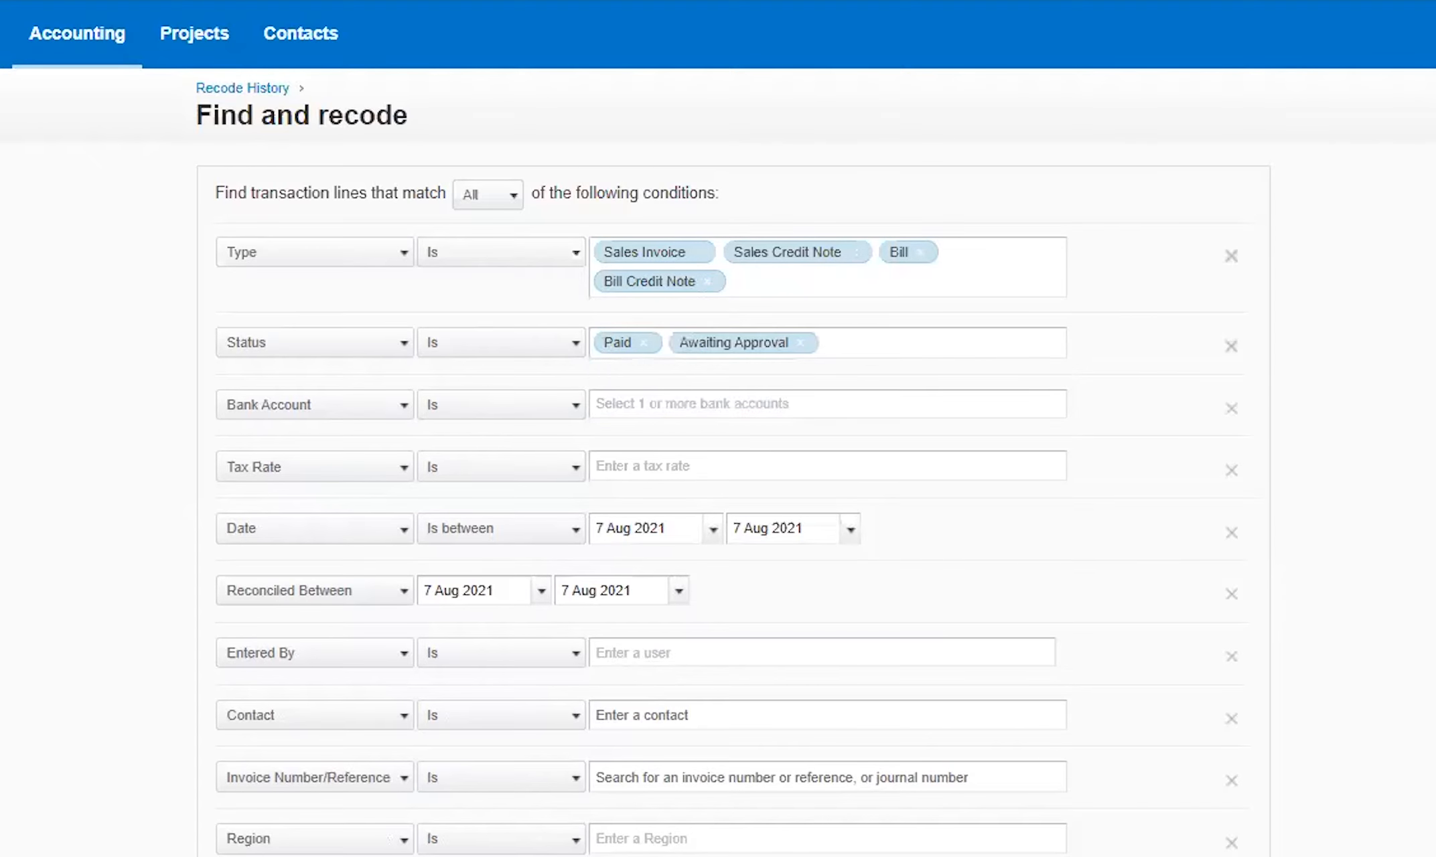
# - Look through the available bank accounts and set the Bank Account condition to only 090 - Business Bank Account
pyautogui.click(389, 410)
pyautogui.click(389, 410)
pyautogui.click(501, 418)
pyautogui.click(1179, 472)
pyautogui.click(915, 393)
pyautogui.moveTo(1060, 478); pyautogui.dragTo(1060, 480)
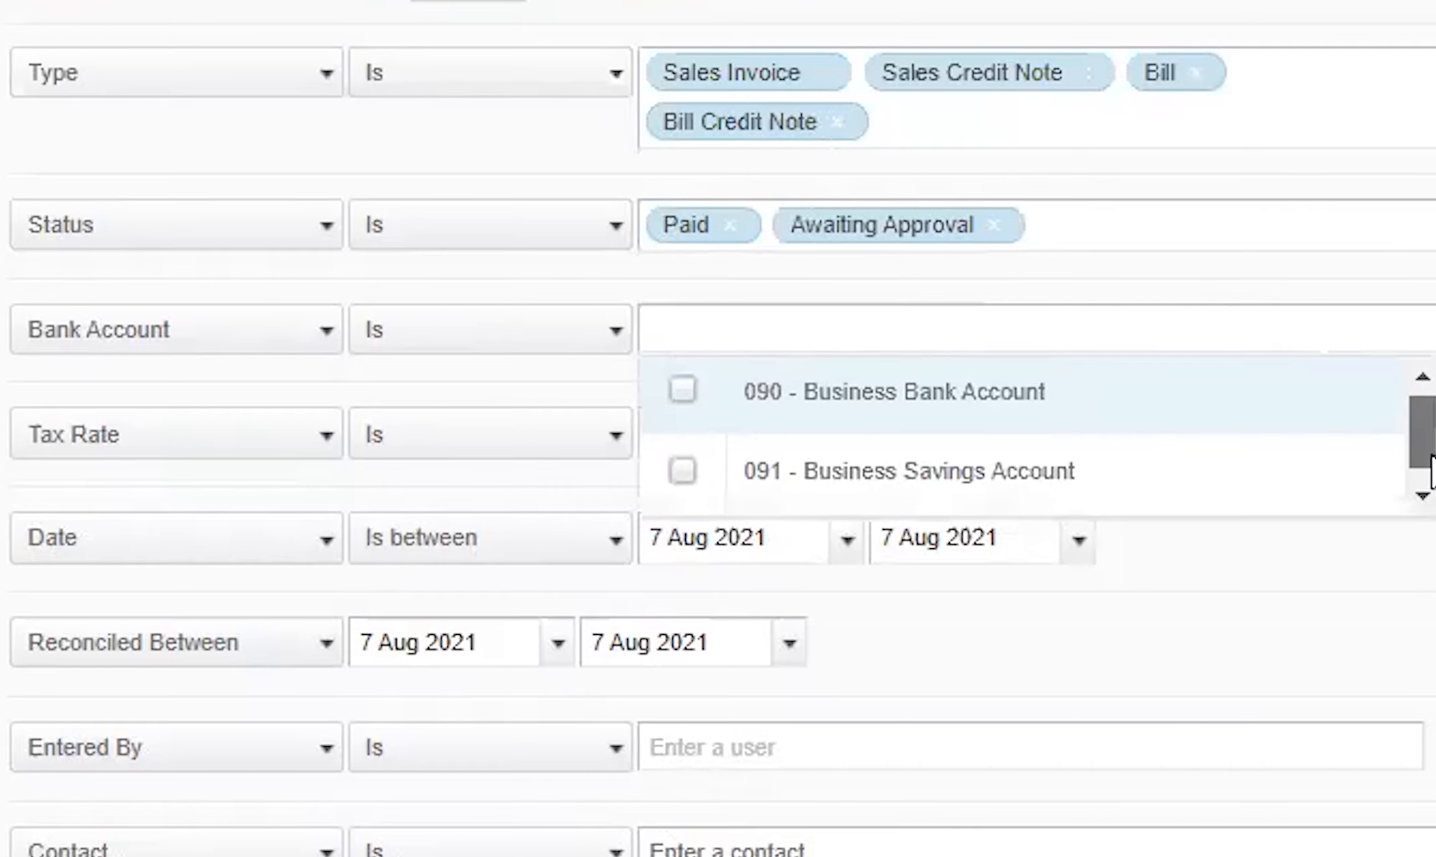
pyautogui.moveTo(1432, 469); pyautogui.dragTo(1433, 512)
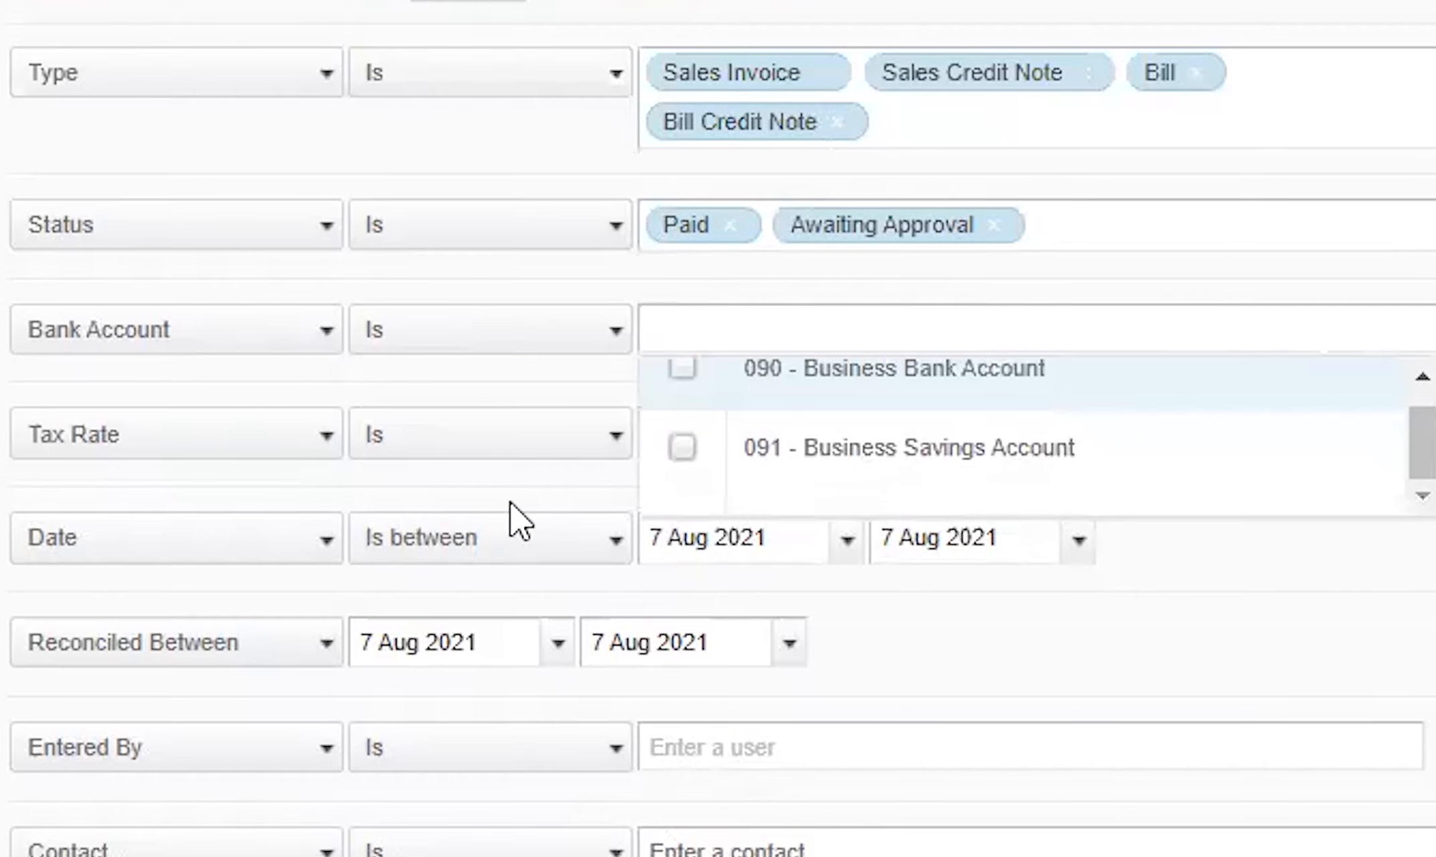
pyautogui.click(682, 447)
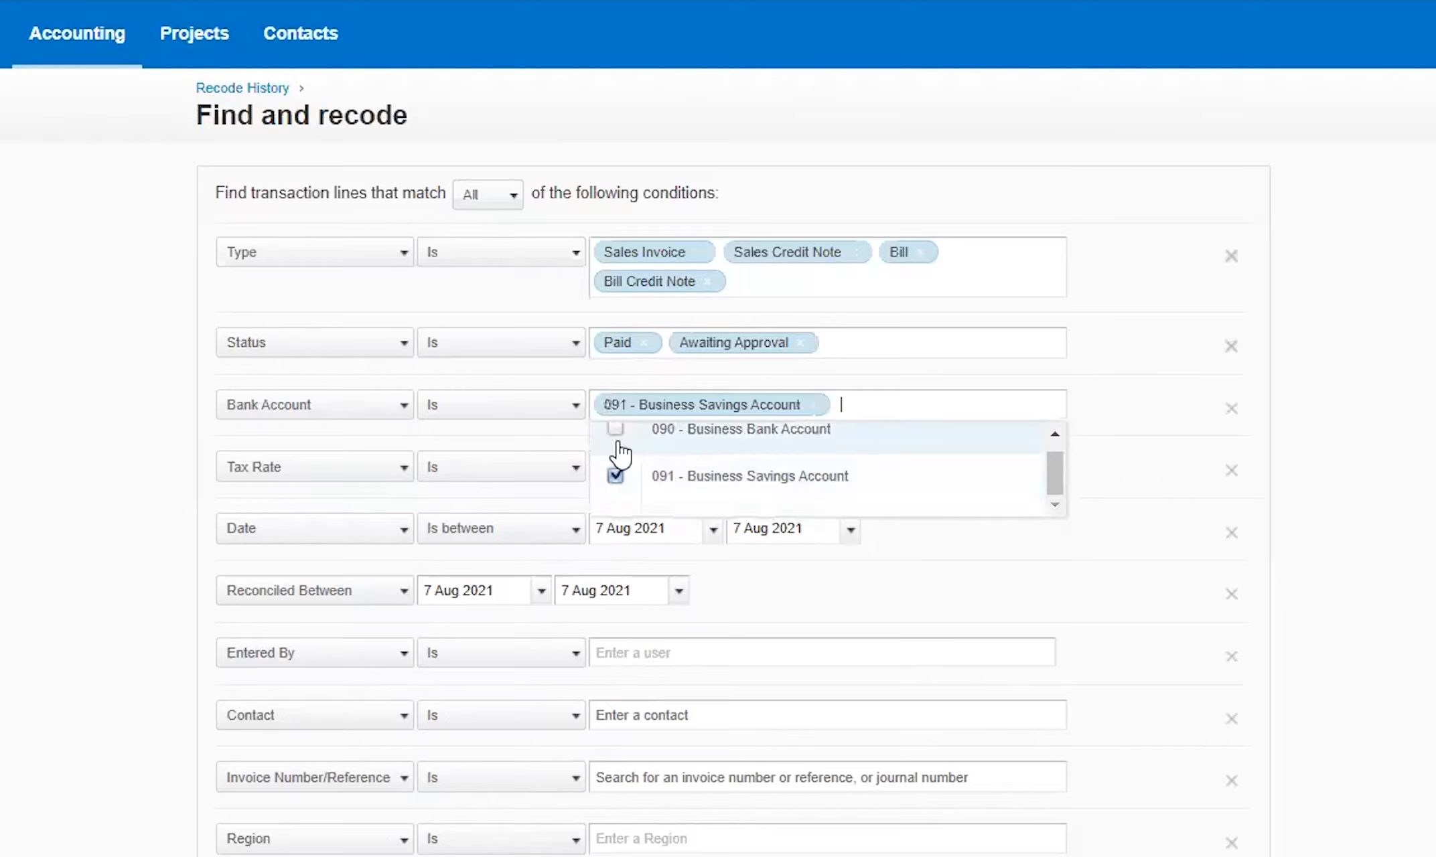
pyautogui.click(616, 444)
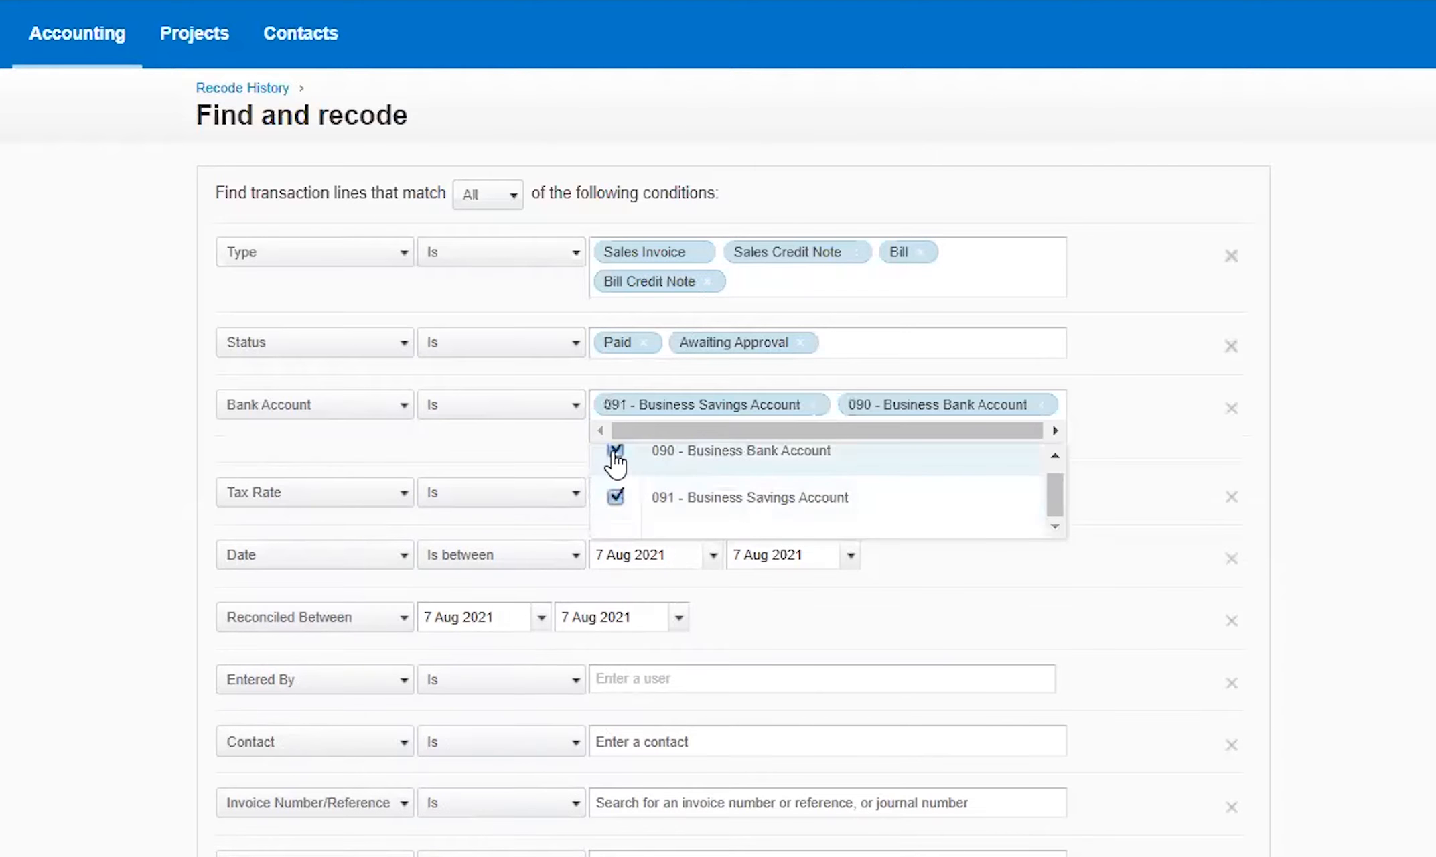
pyautogui.click(614, 503)
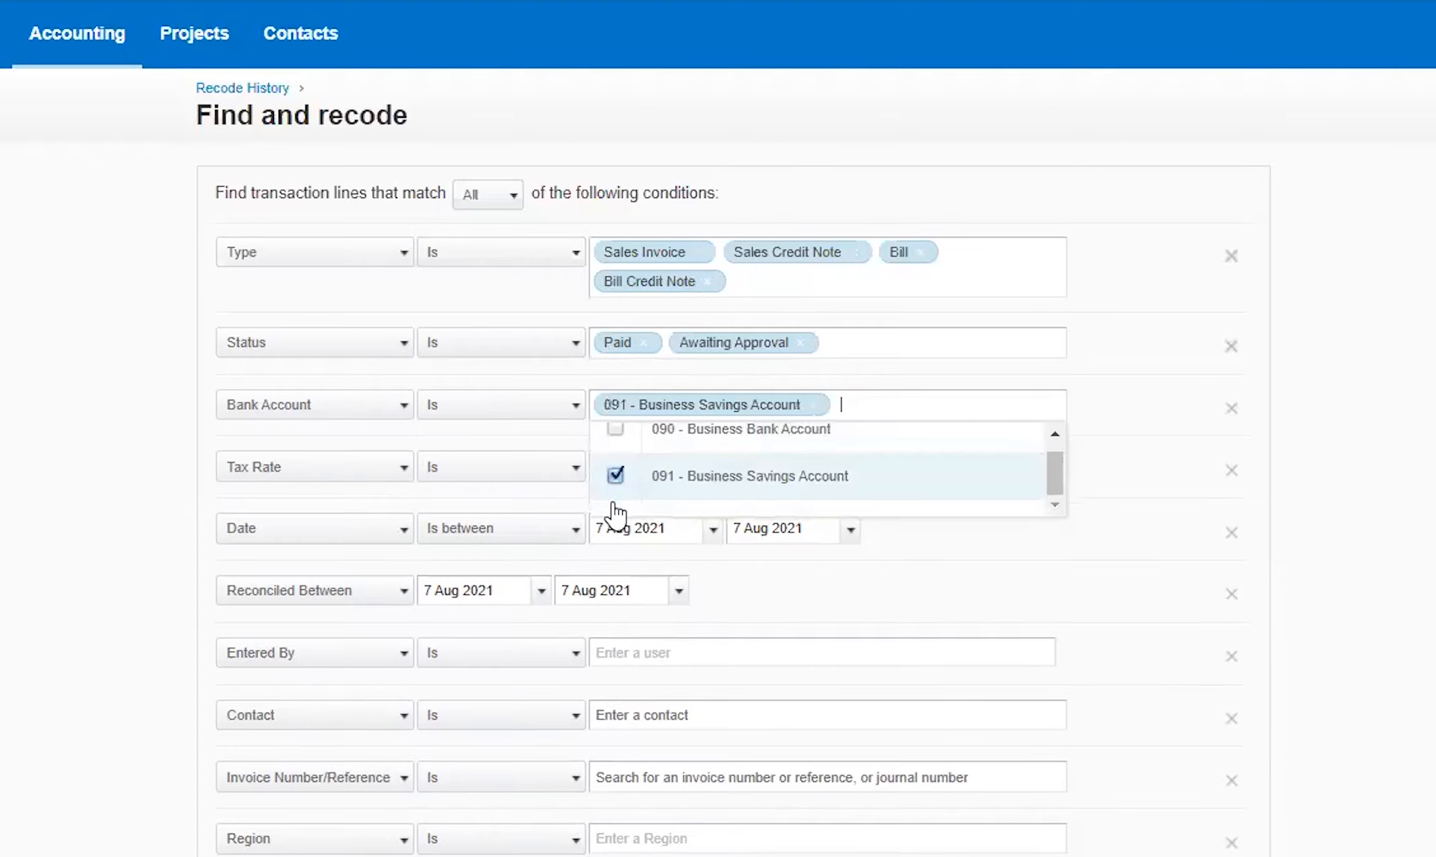
pyautogui.click(616, 429)
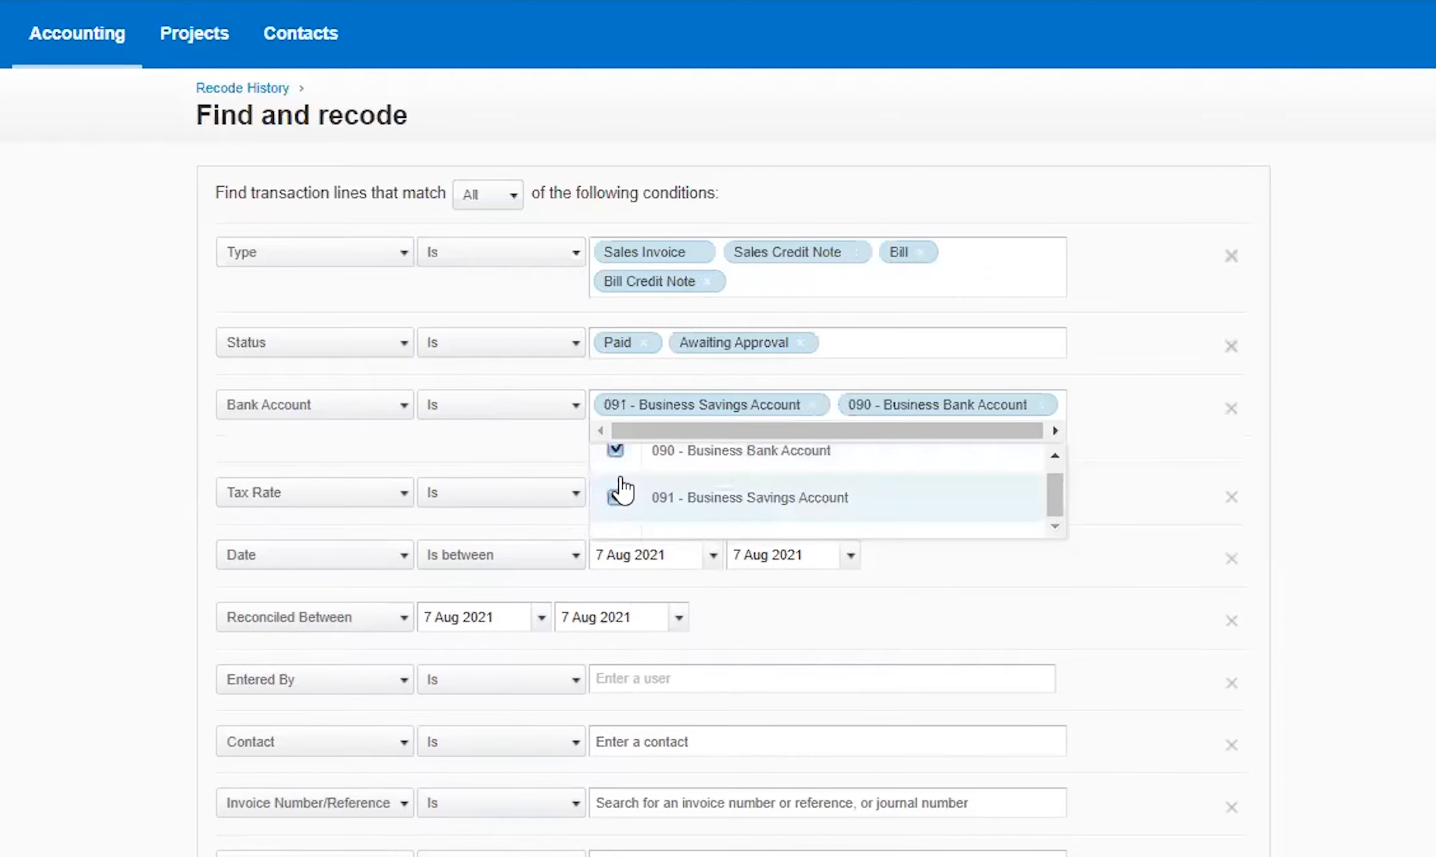
pyautogui.click(616, 499)
pyautogui.click(1430, 630)
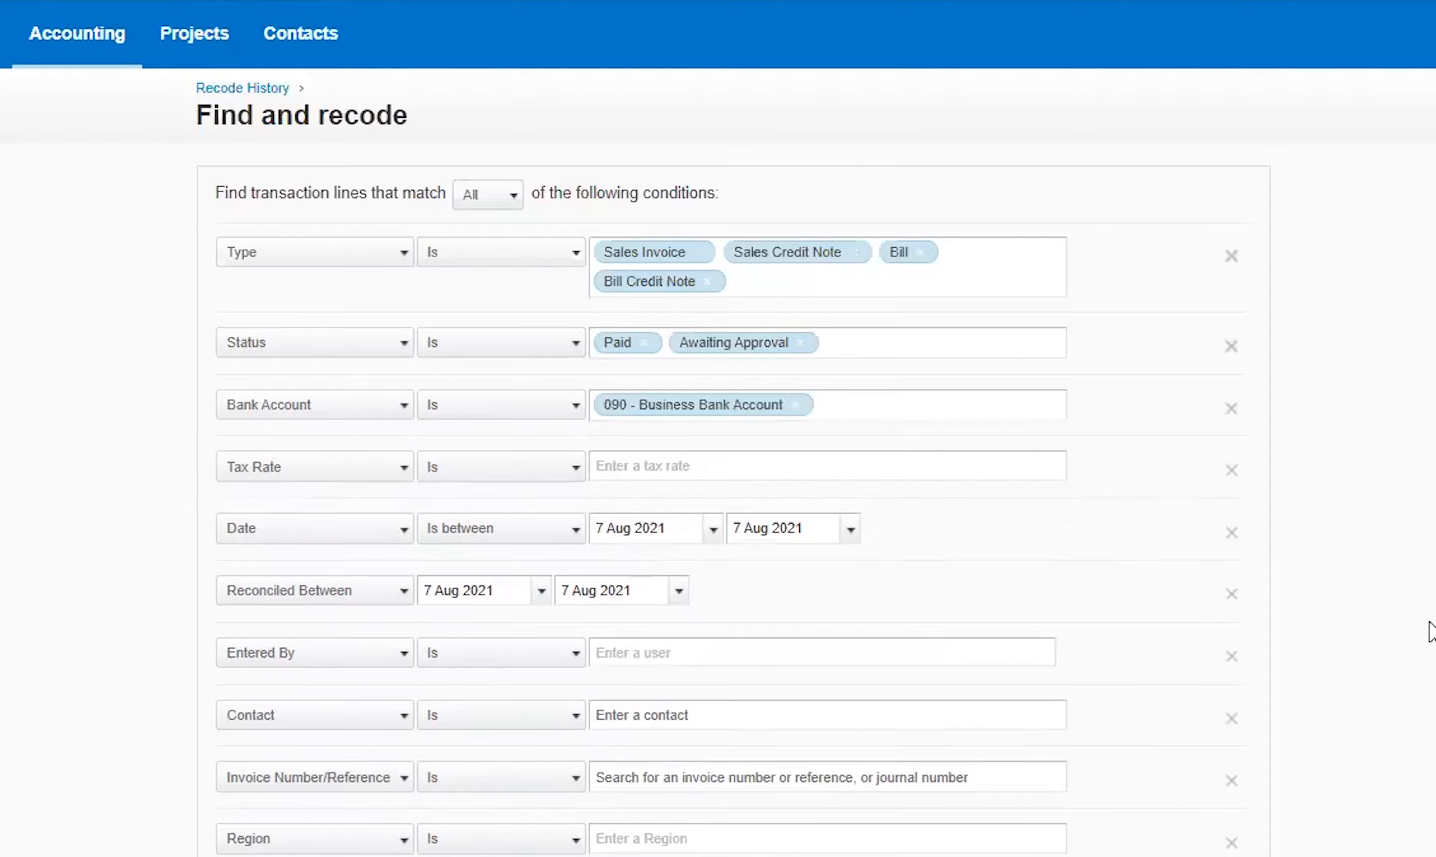
# - Look through the tax rates and select Sales Tax on Imports (0%), Tax Exempt (0%) and Exempt Sales (0%) for the Tax Rate condition
pyautogui.click(798, 468)
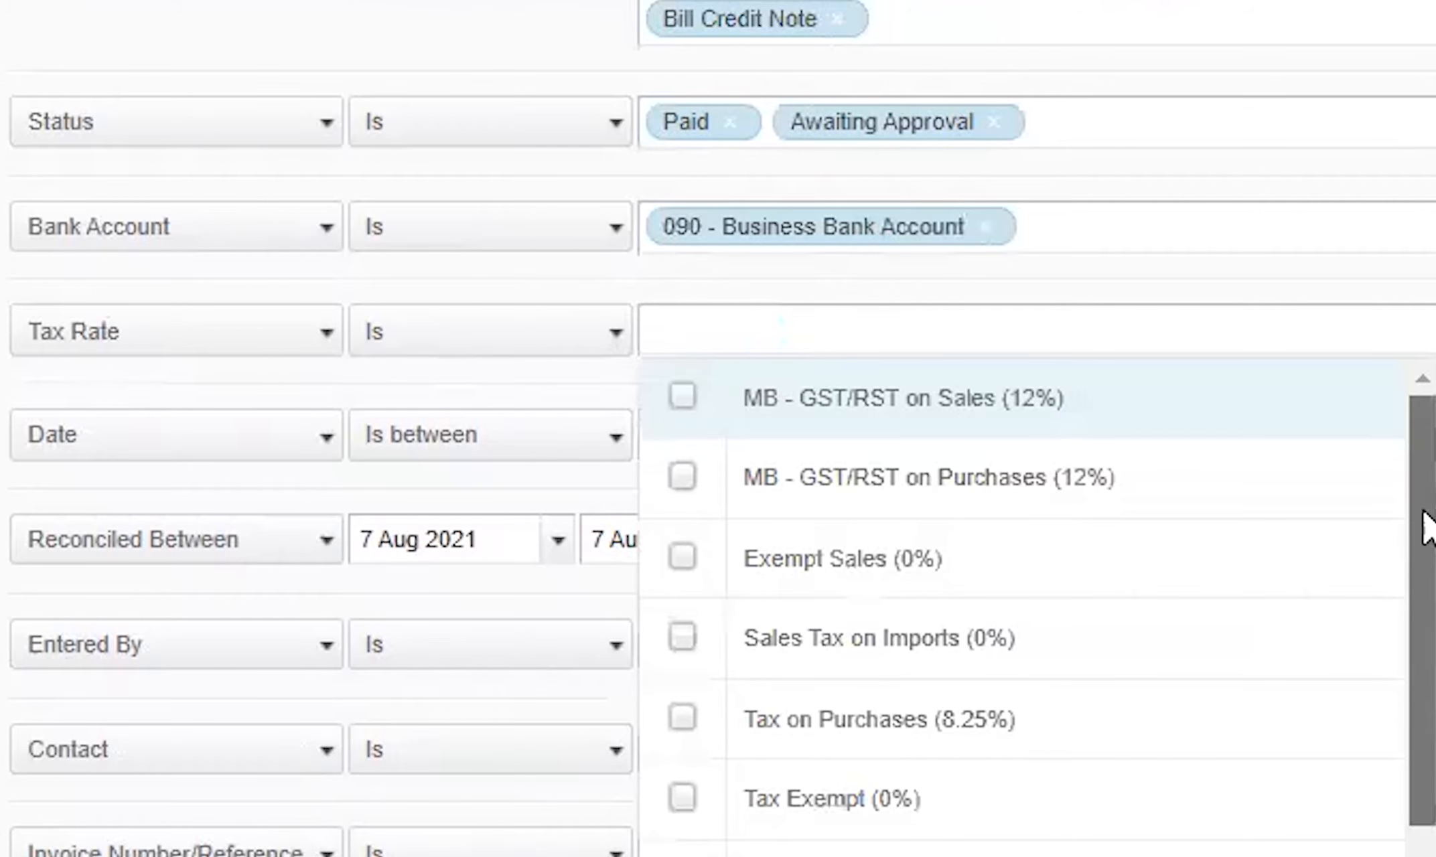
pyautogui.scroll(-1, 1053, 603)
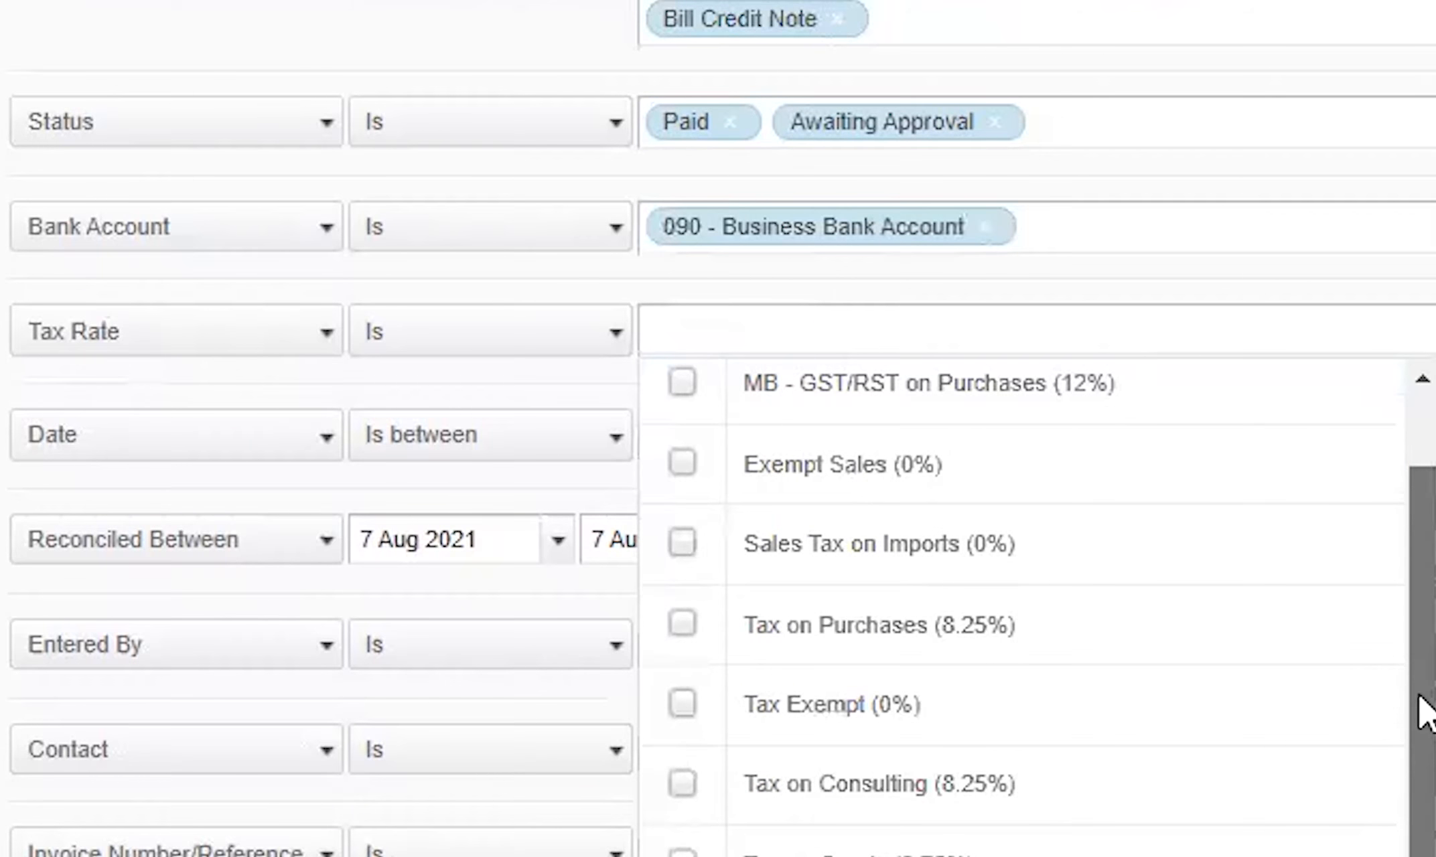
pyautogui.scroll(1, 1038, 602)
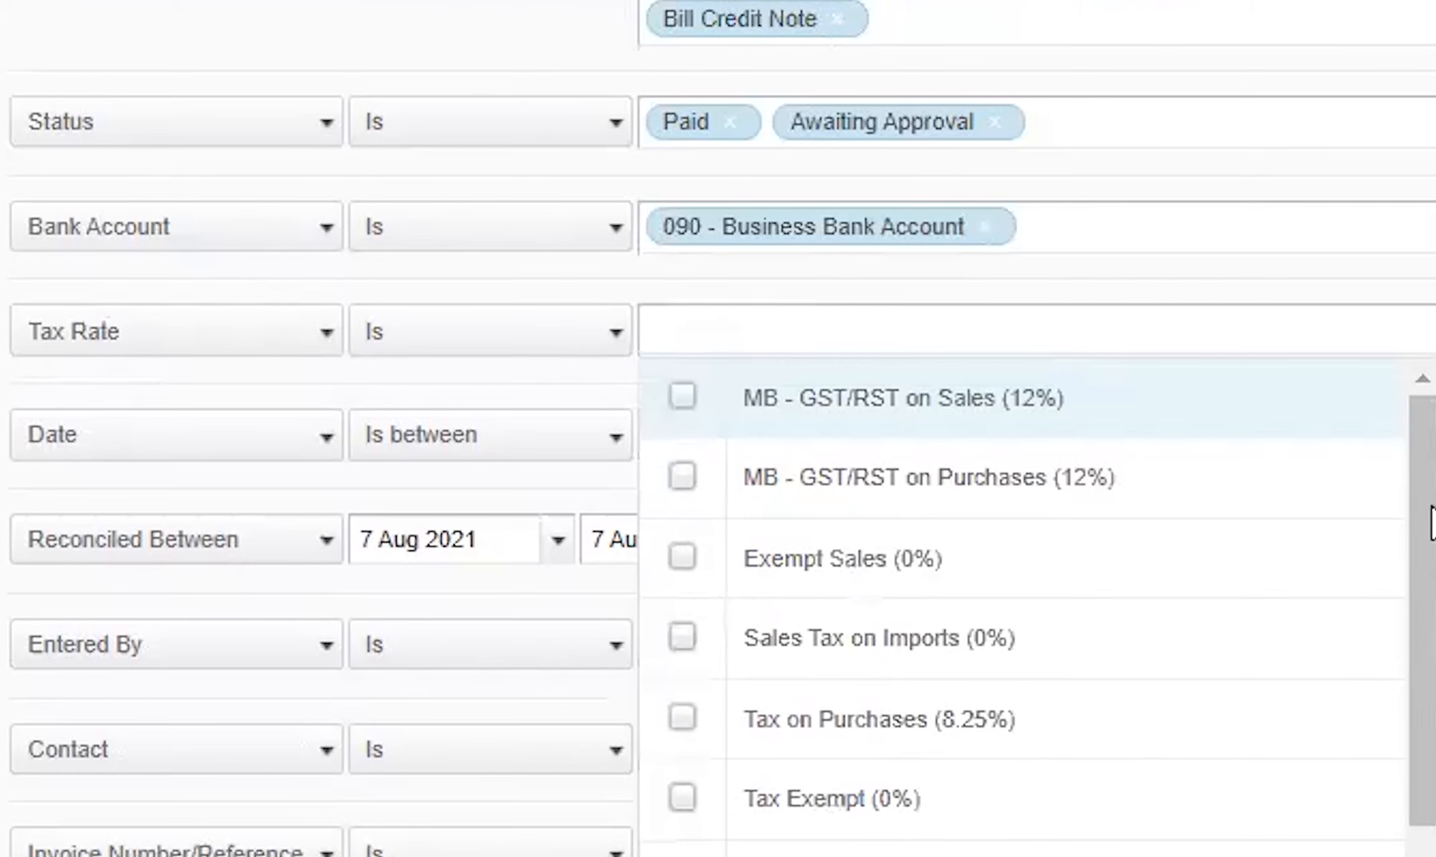
pyautogui.scroll(-1, 1413, 596)
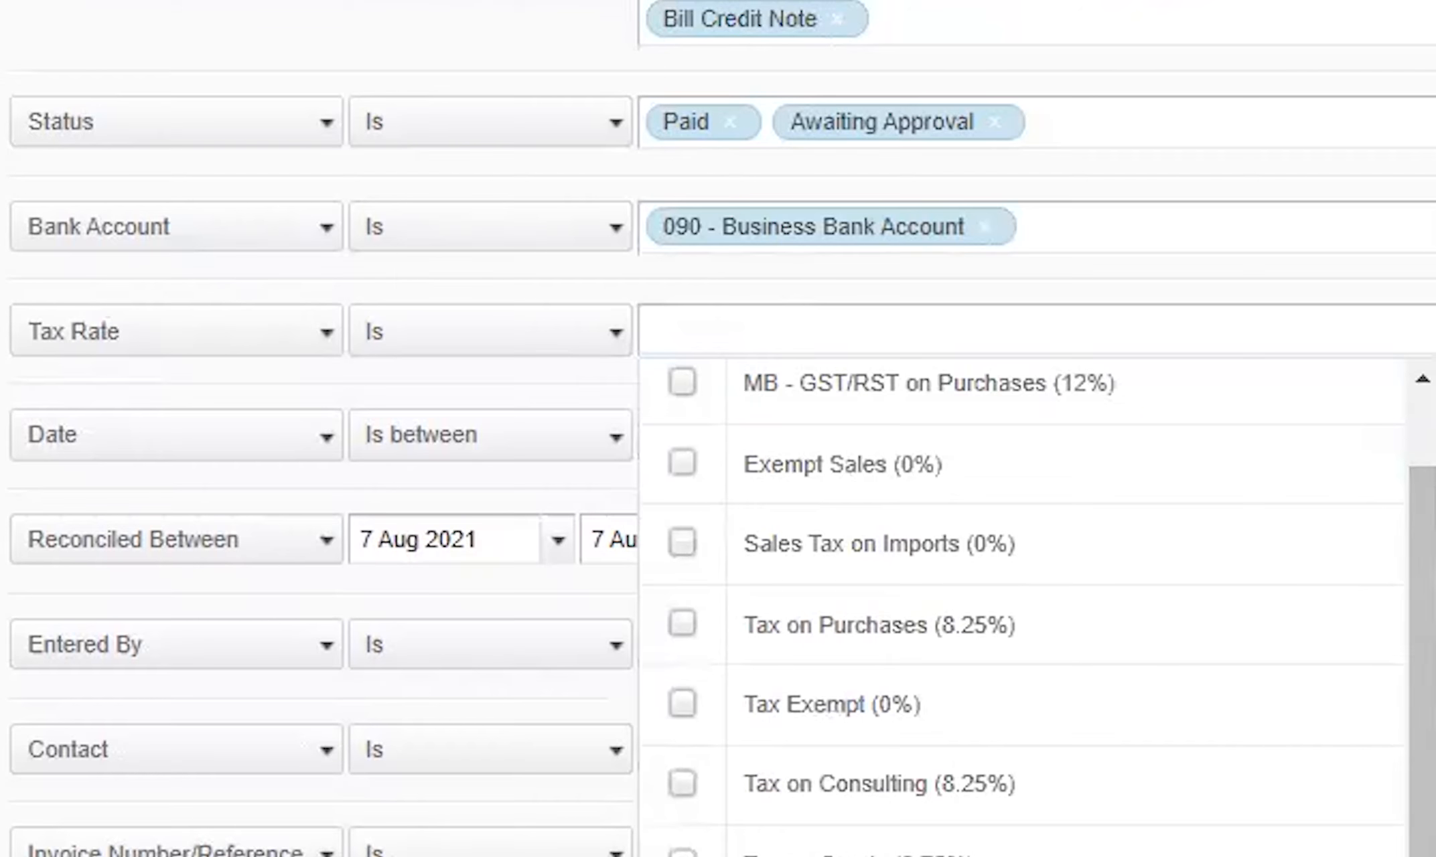
pyautogui.scroll(1, 1421, 603)
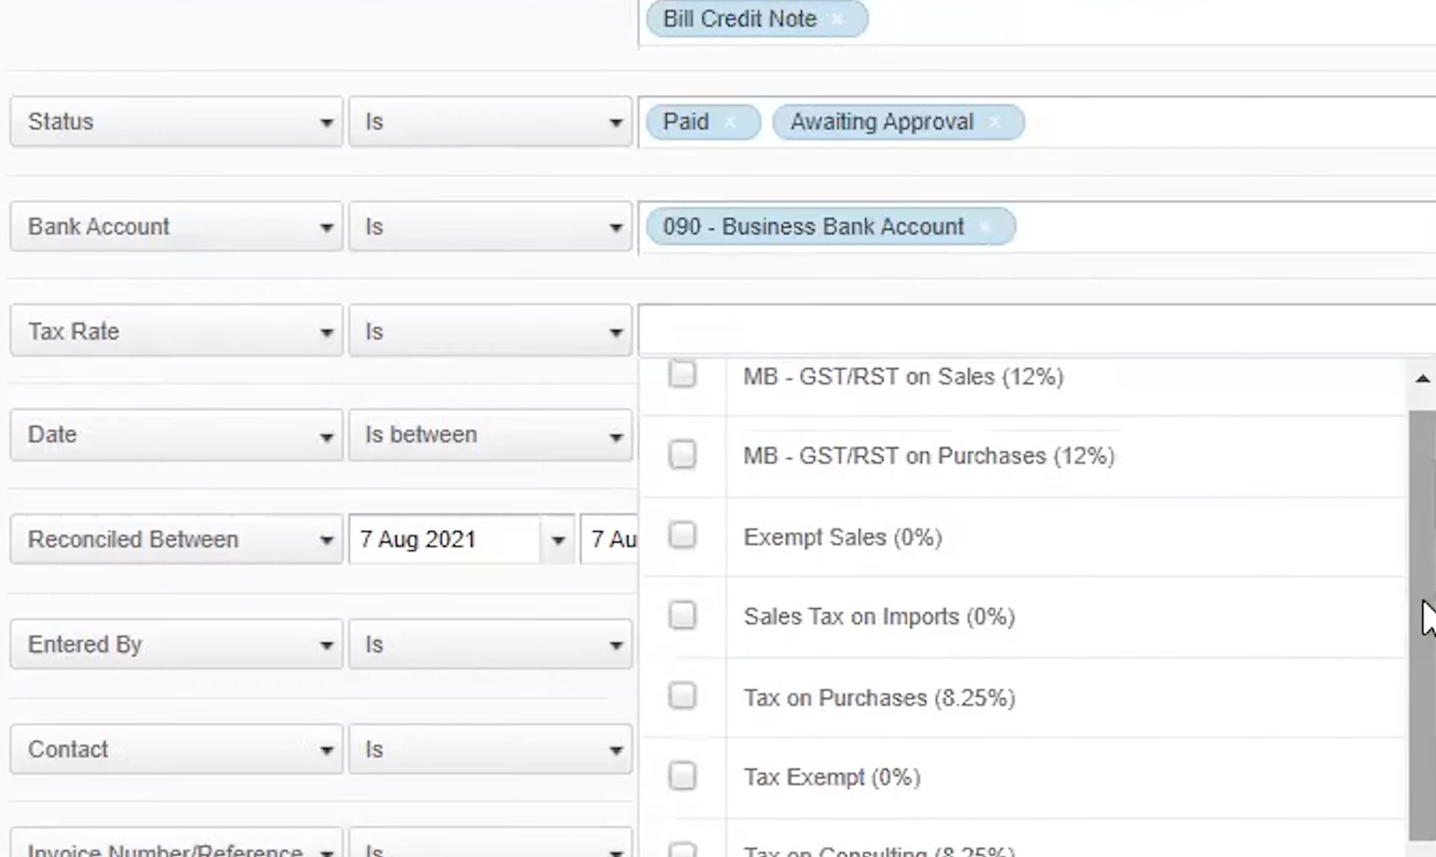
pyautogui.scroll(1, 1426, 603)
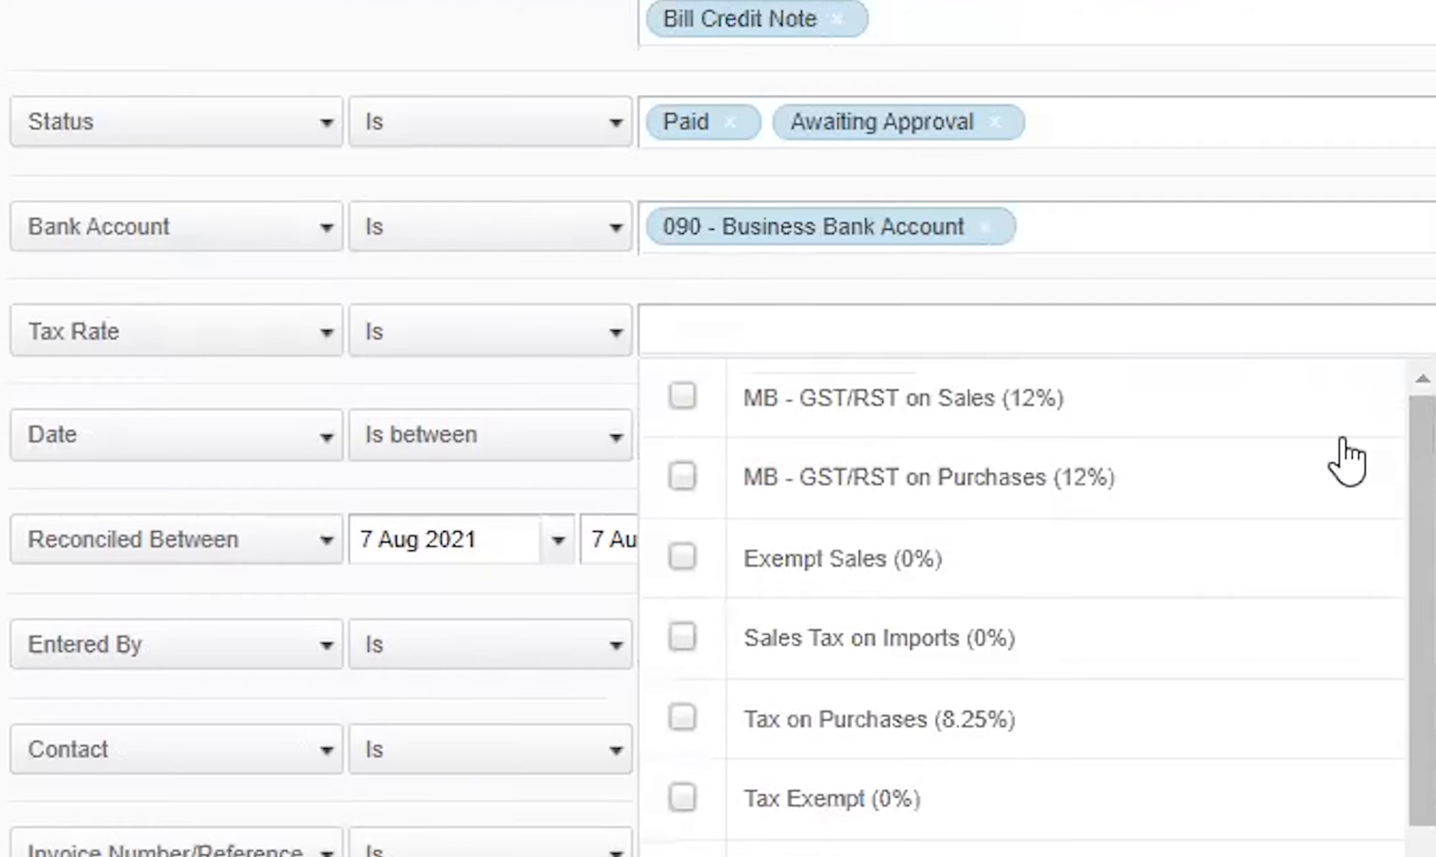
pyautogui.scroll(-1, 1330, 642)
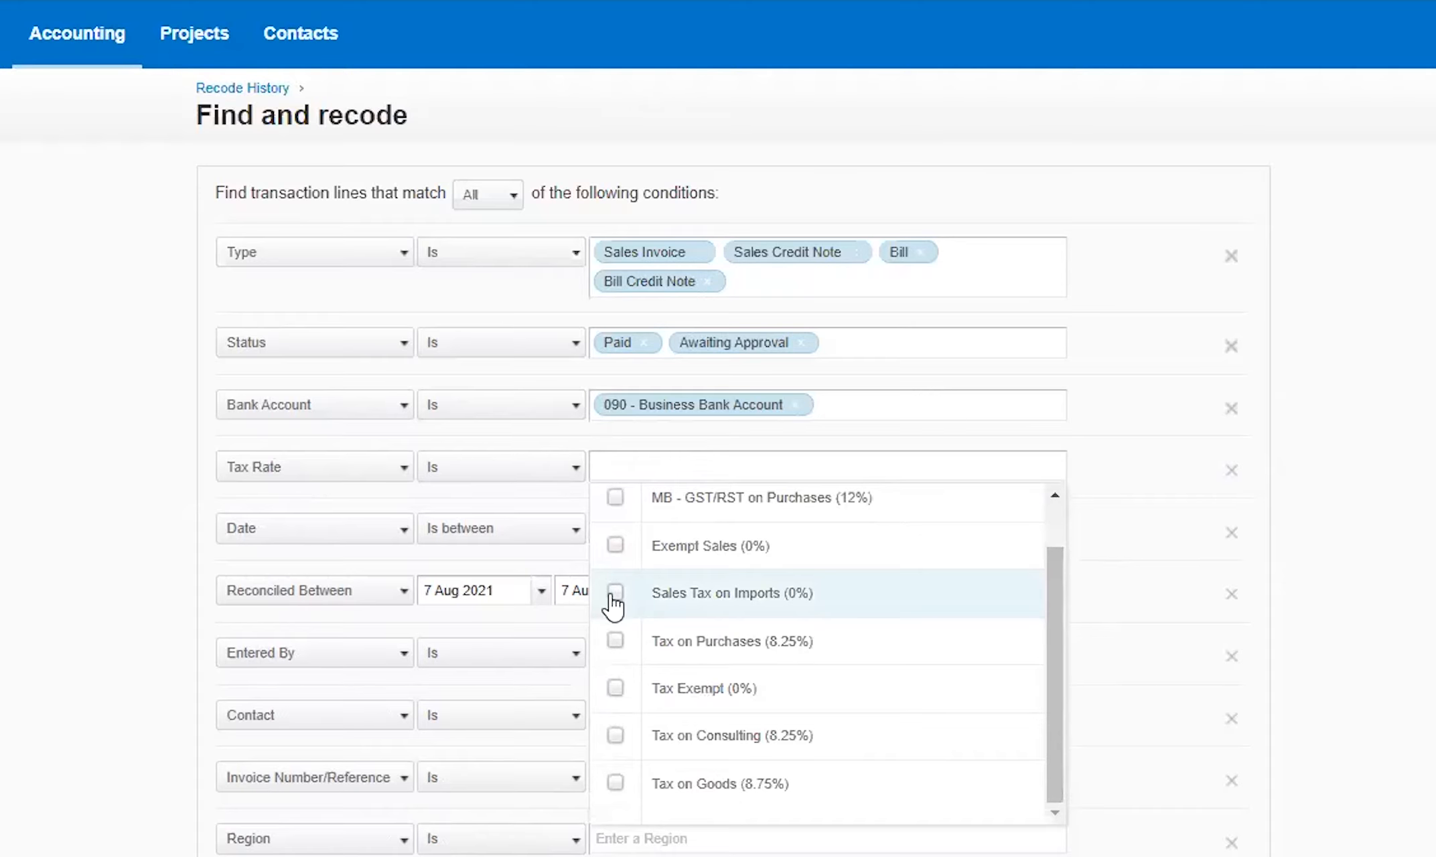
pyautogui.click(613, 606)
pyautogui.click(615, 687)
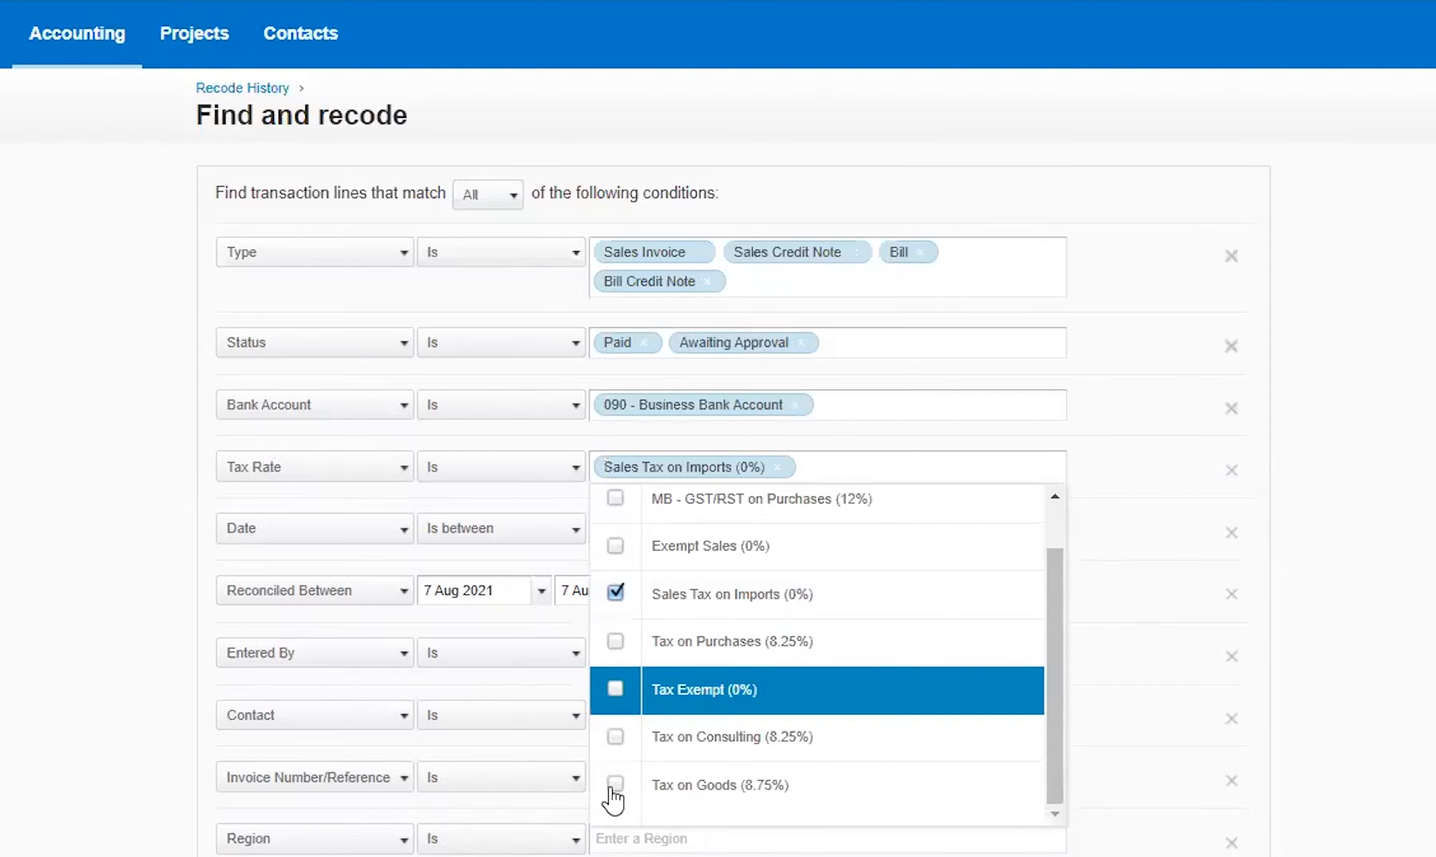
pyautogui.scroll(1, 615, 602)
pyautogui.click(616, 603)
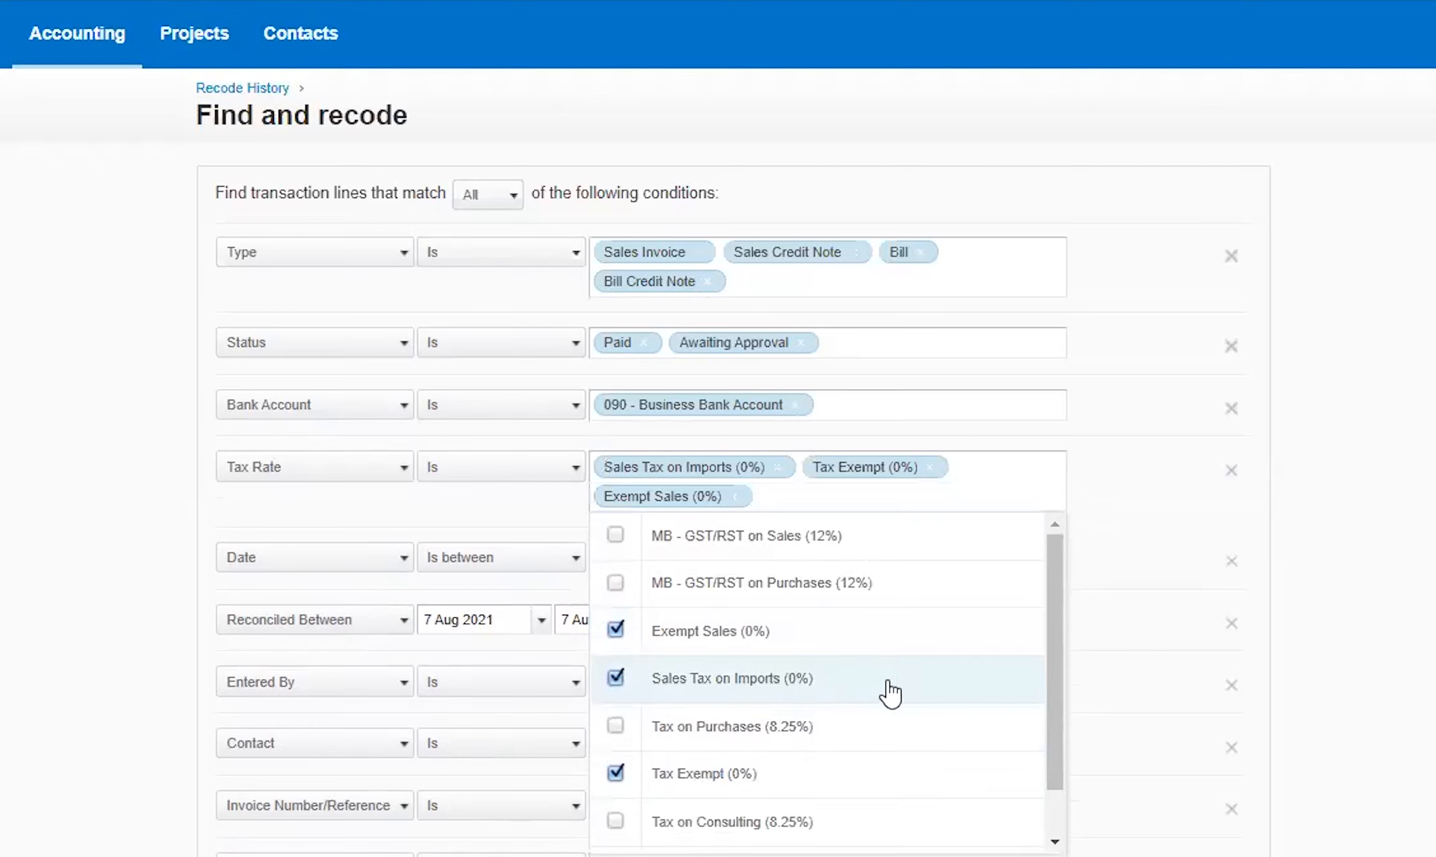
# - Replace the selections in the Tax Rate condition with only MB - GST/RST on Sales (12%)
pyautogui.click(619, 629)
pyautogui.click(621, 679)
pyautogui.click(619, 780)
pyautogui.click(617, 773)
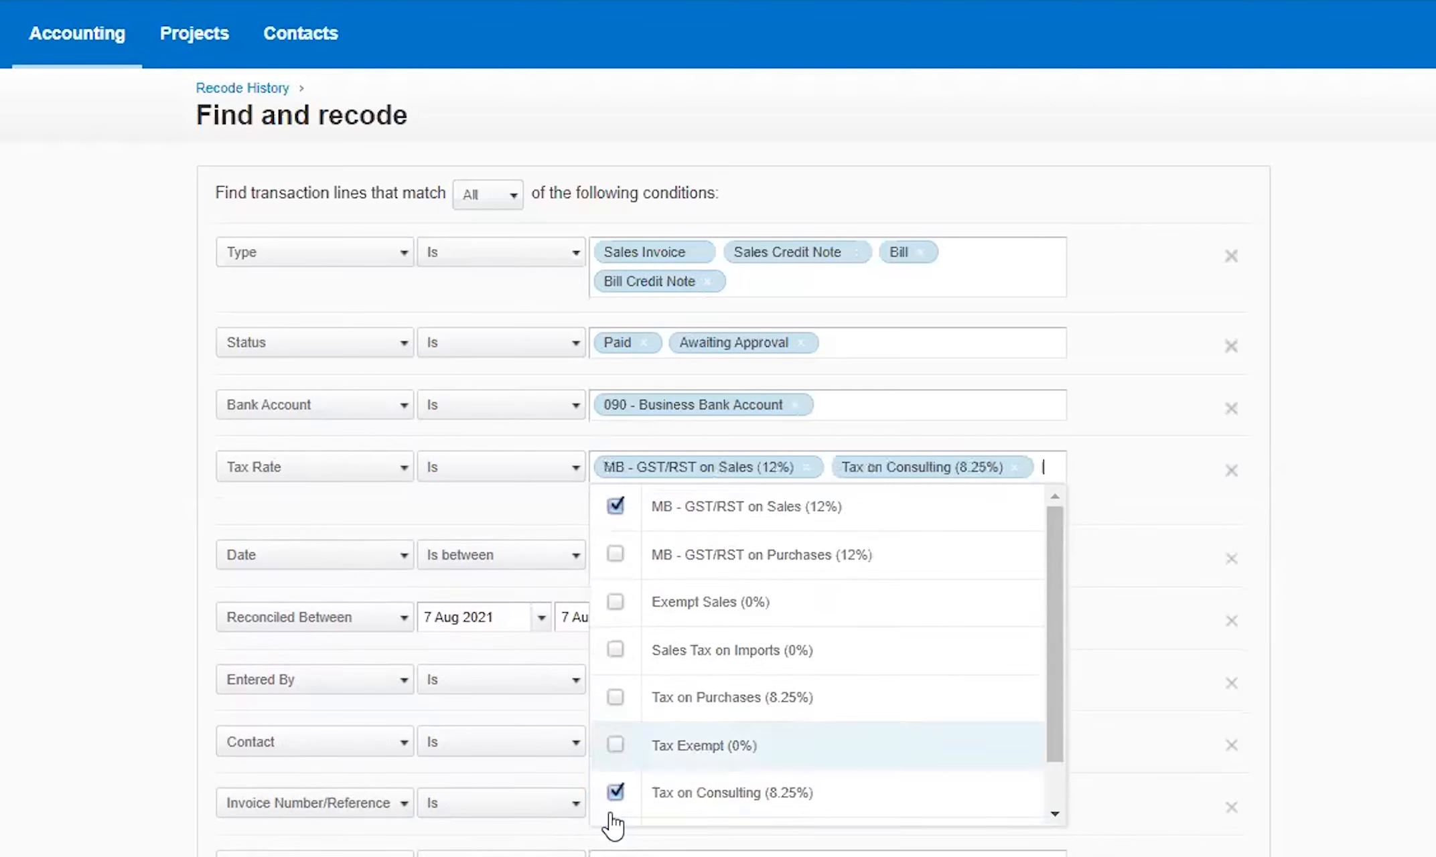
pyautogui.click(615, 793)
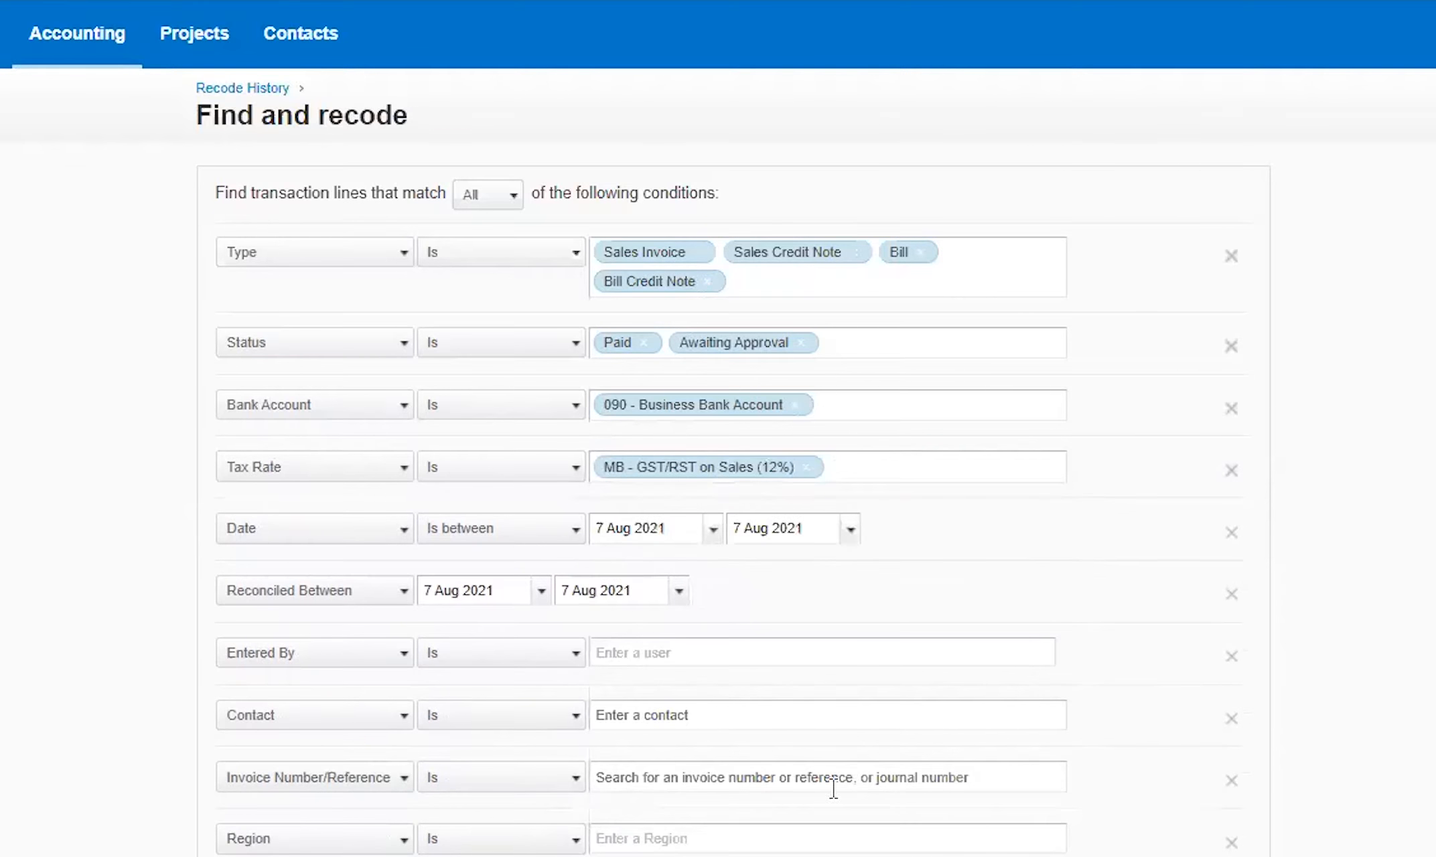
# - Try the operators Is, Is before and Is after on the Date condition and return it to Is between
pyautogui.click(389, 536)
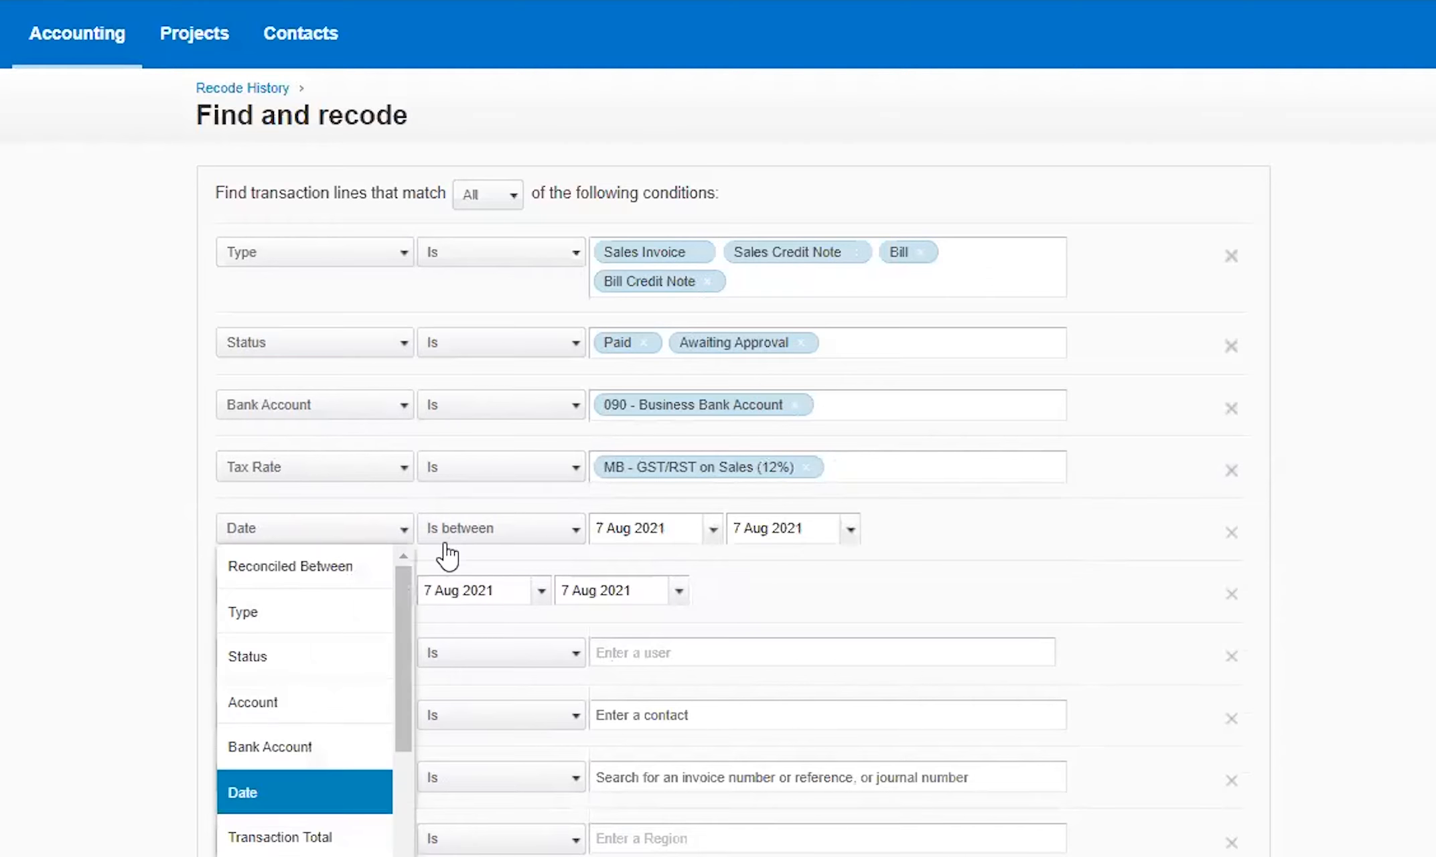
pyautogui.click(536, 532)
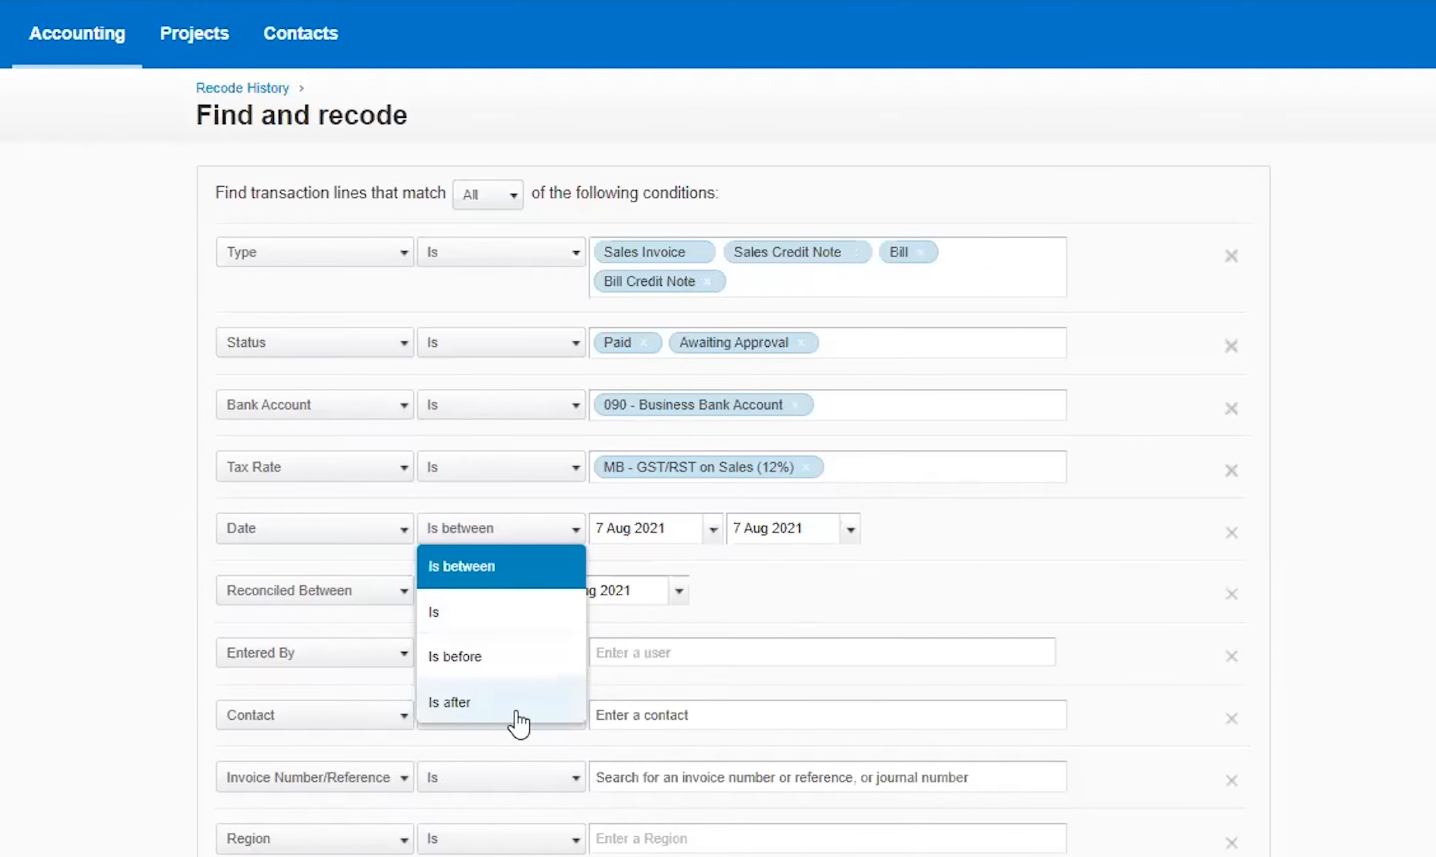
pyautogui.click(568, 606)
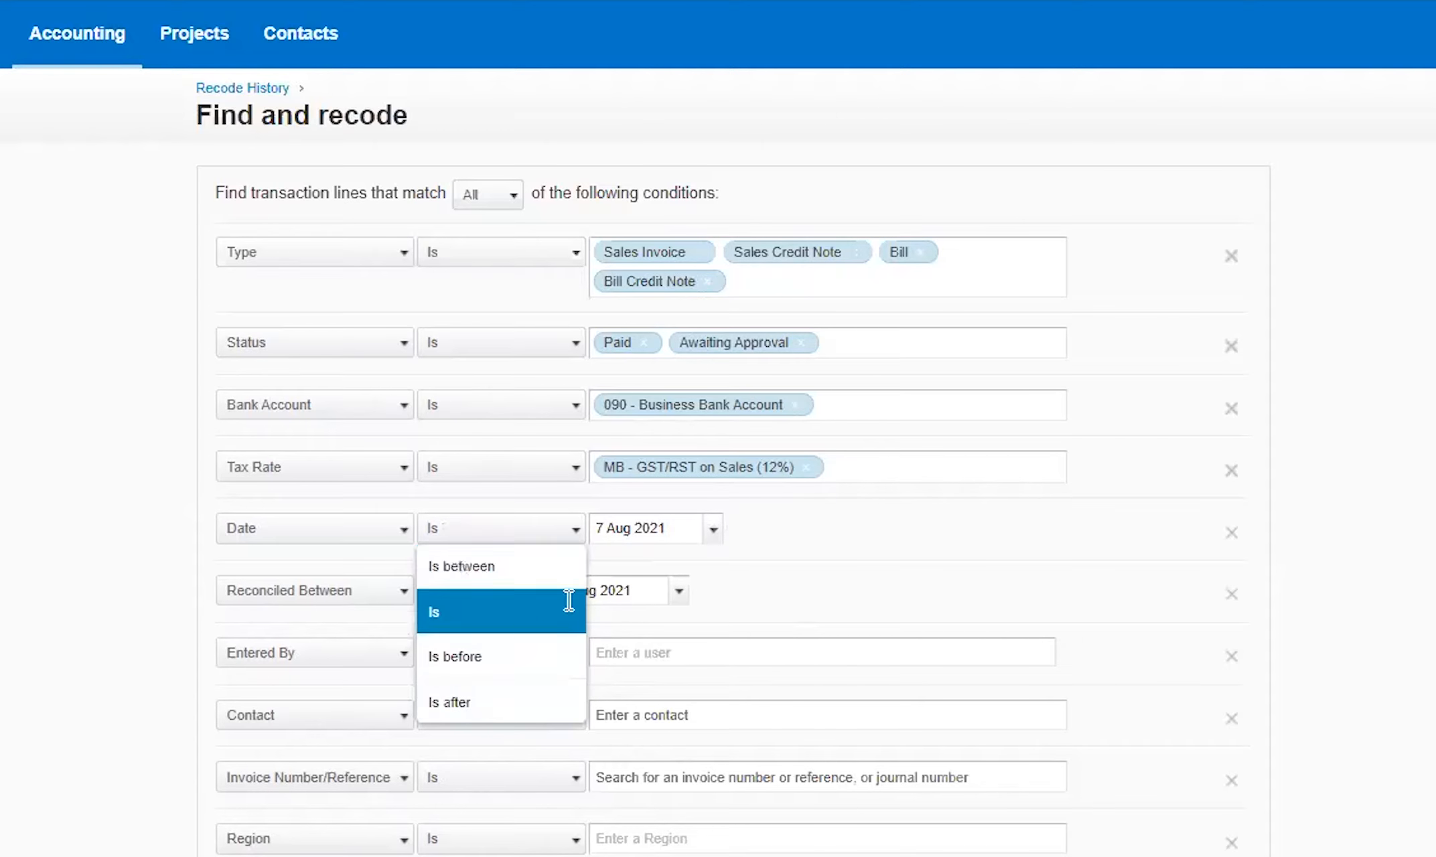
pyautogui.click(713, 531)
pyautogui.click(542, 529)
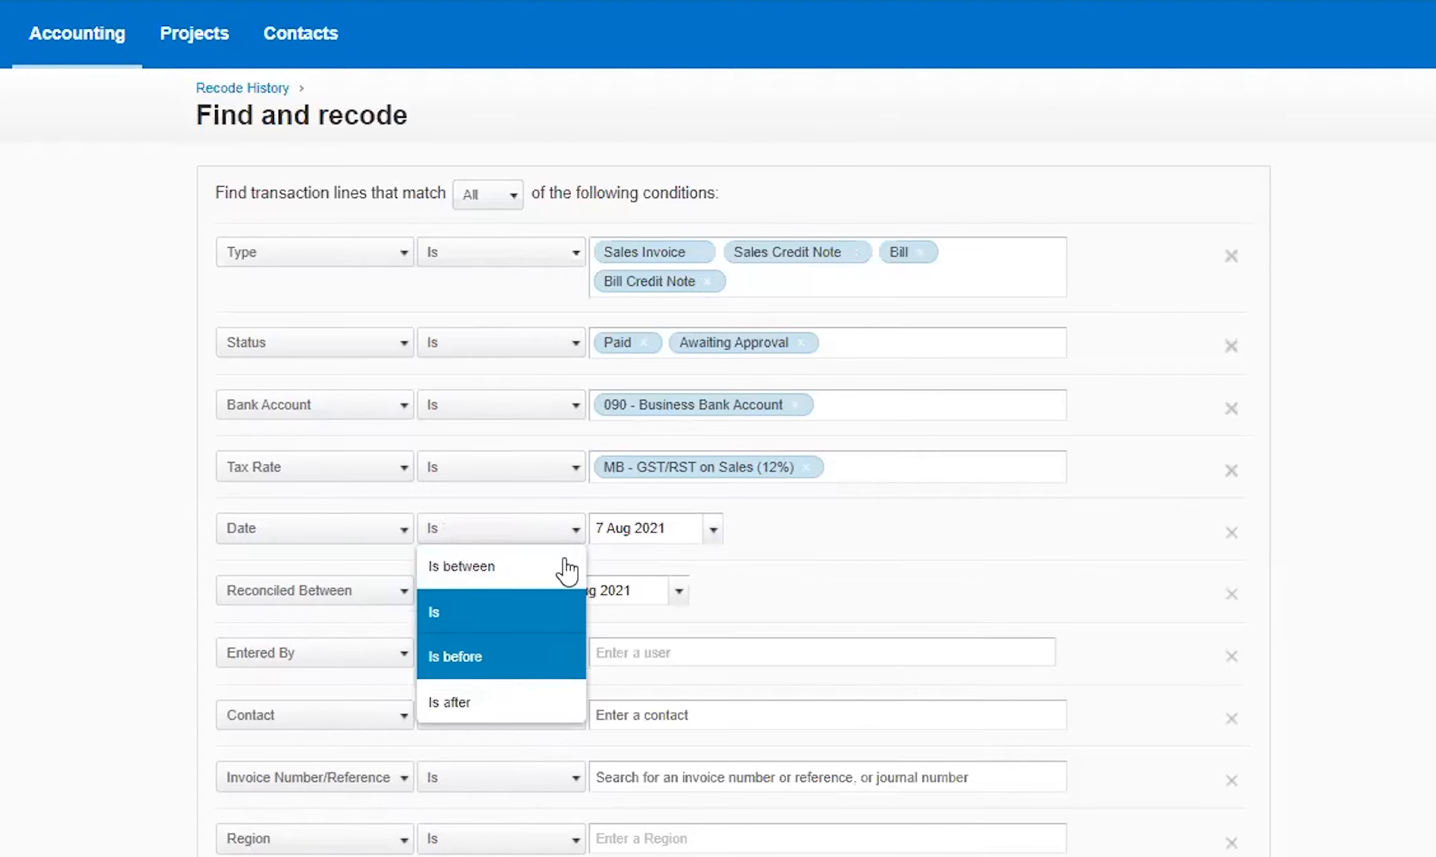
pyautogui.click(517, 656)
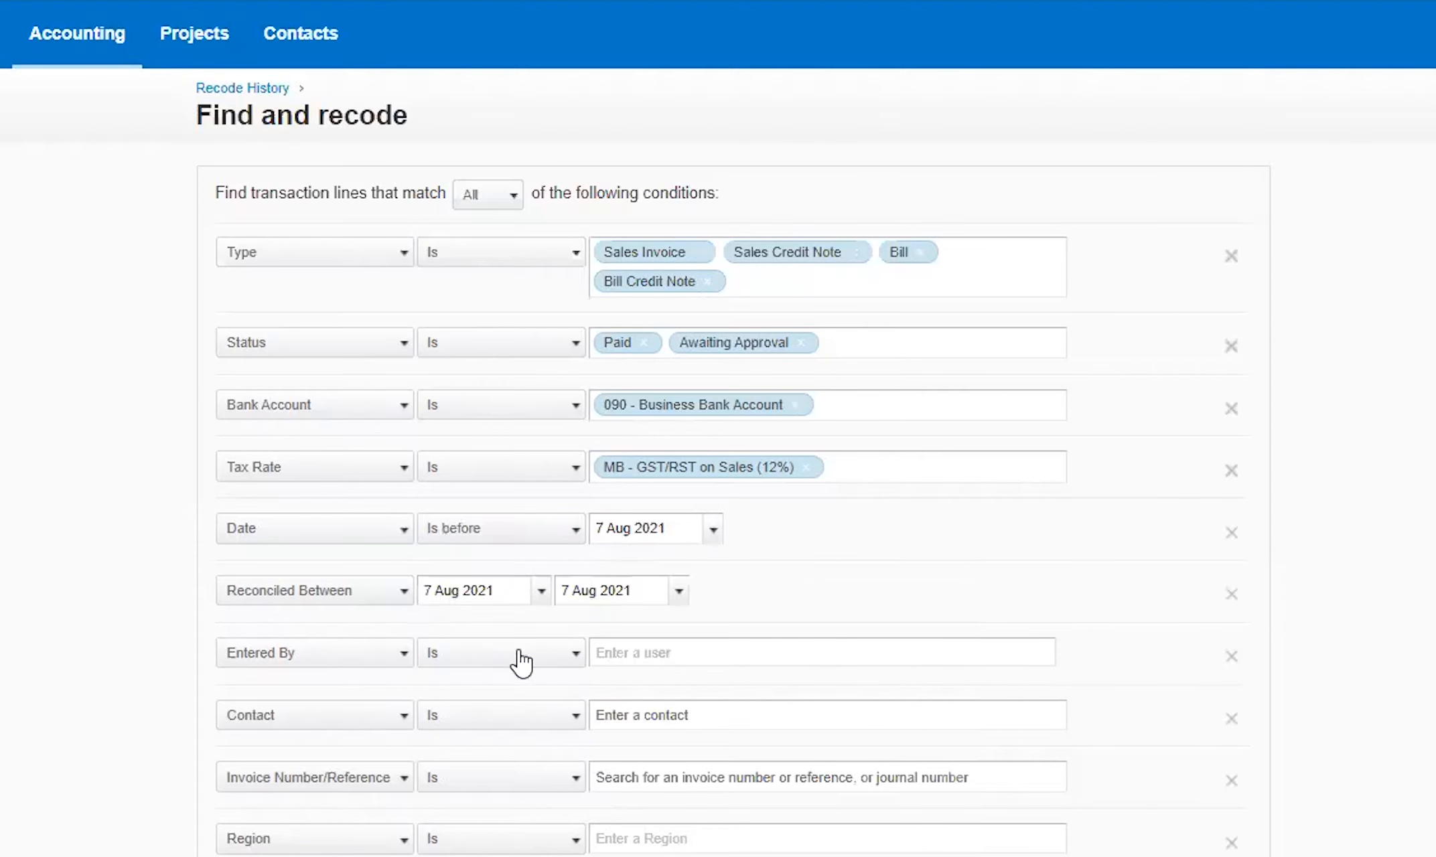
pyautogui.click(575, 541)
pyautogui.click(600, 704)
pyautogui.click(575, 540)
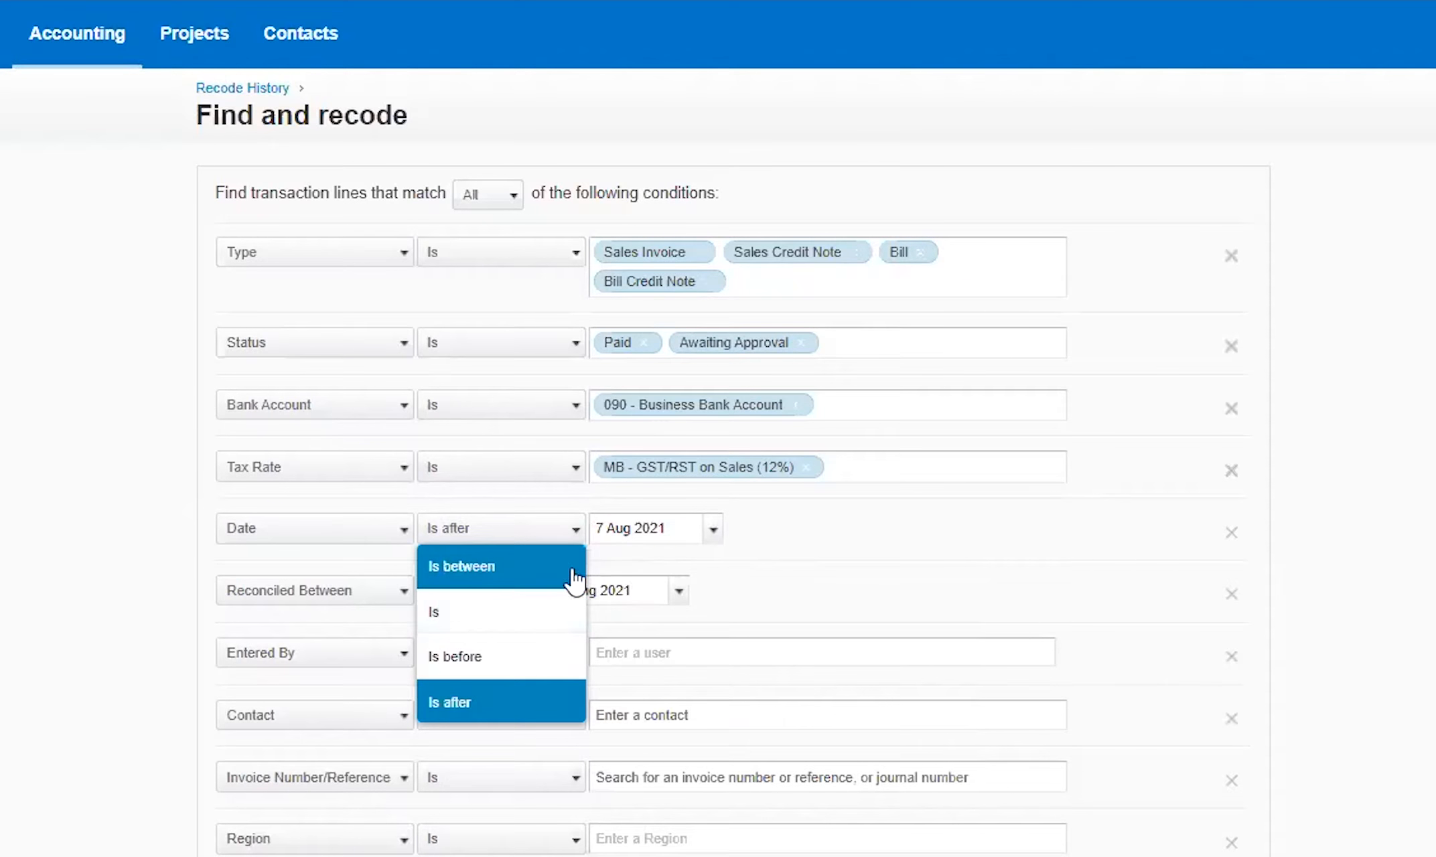
pyautogui.click(570, 574)
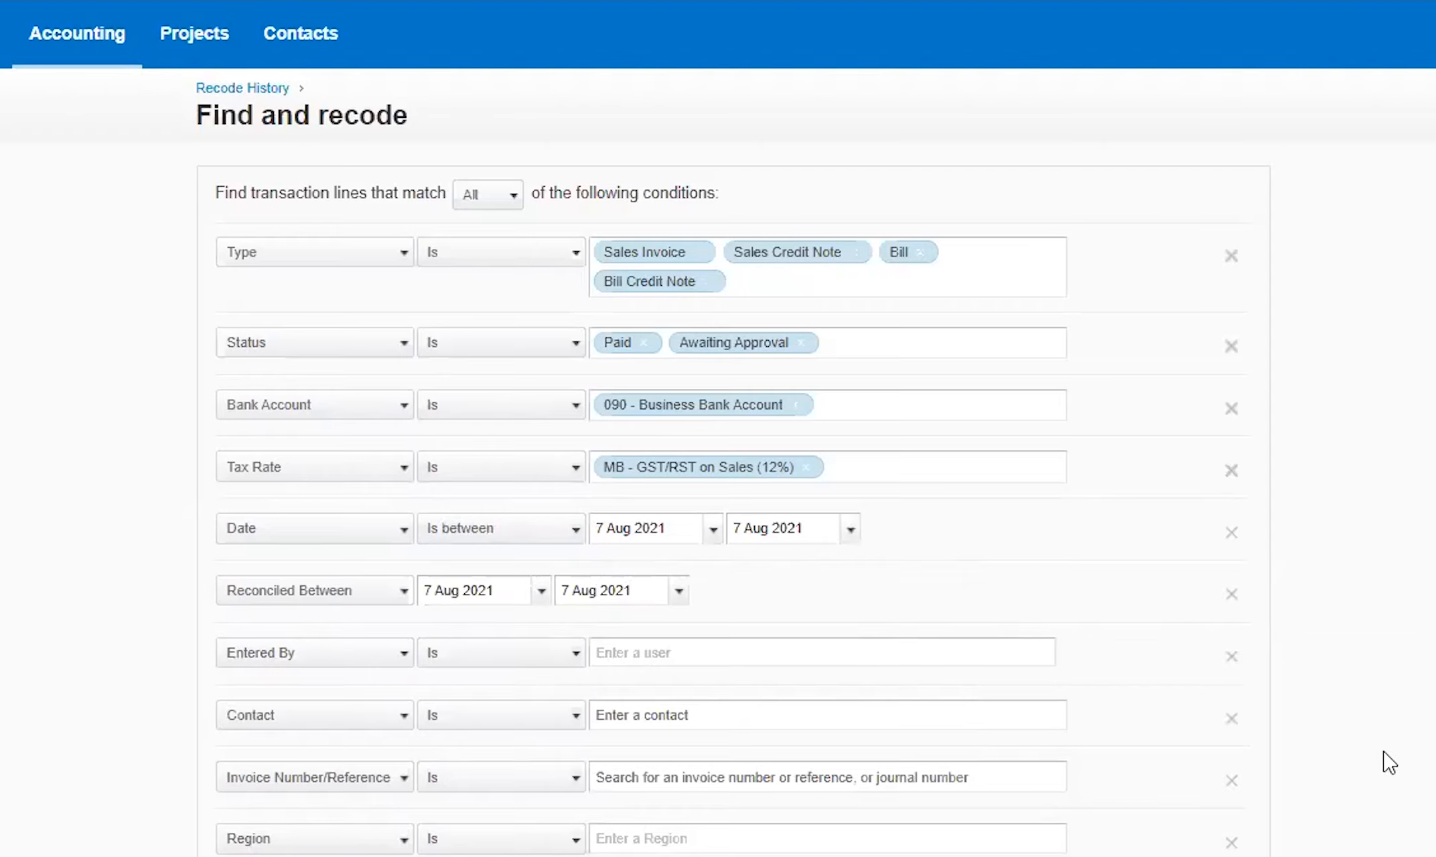
# - Check the date choices of the Reconciled Between condition and the user choices of the Entered By condition
pyautogui.click(542, 592)
pyautogui.click(682, 593)
pyautogui.click(1309, 695)
pyautogui.click(729, 653)
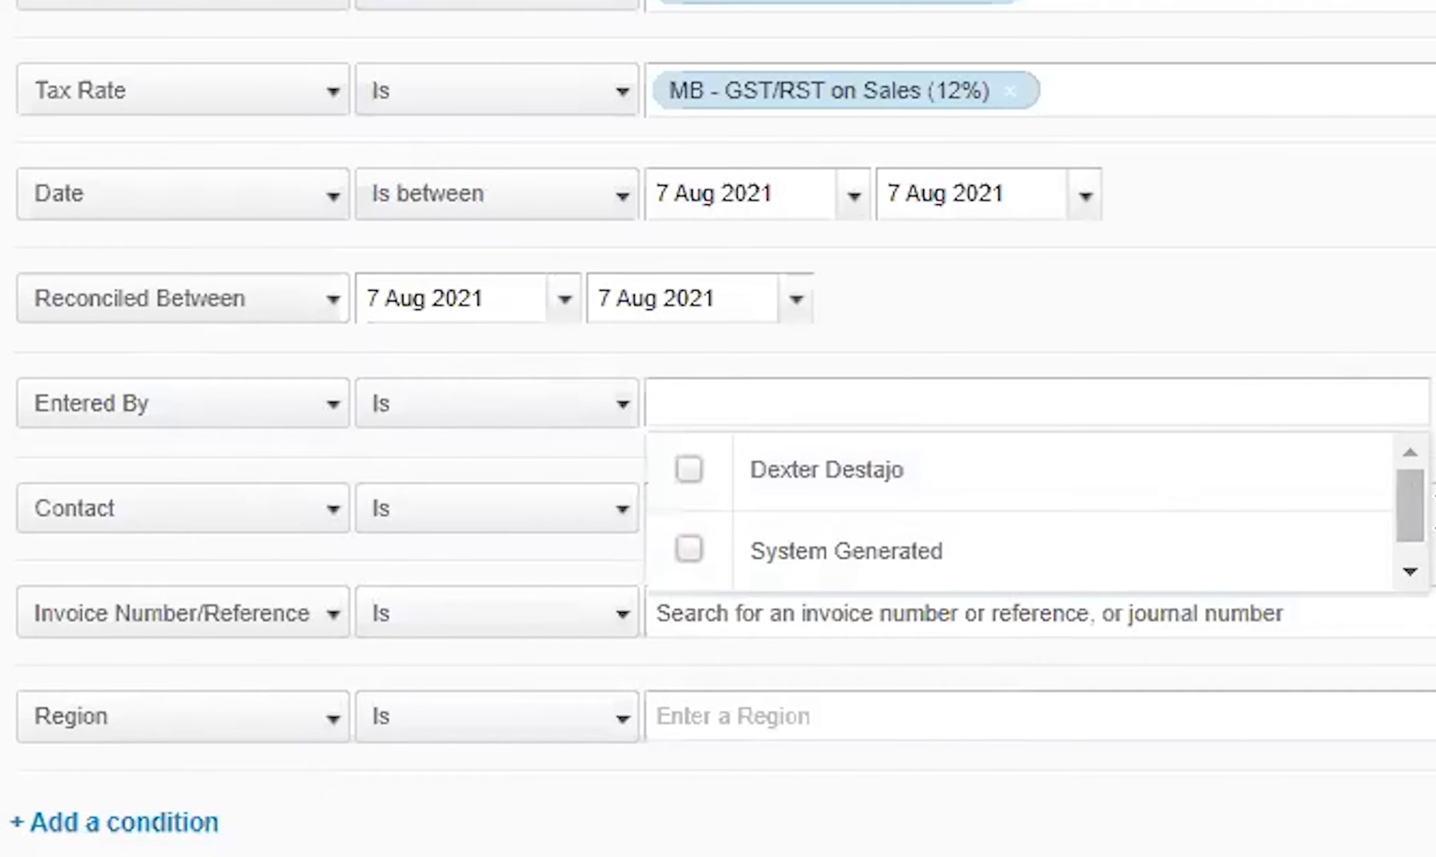
pyautogui.moveTo(1416, 514); pyautogui.dragTo(1432, 525)
pyautogui.click(1101, 721)
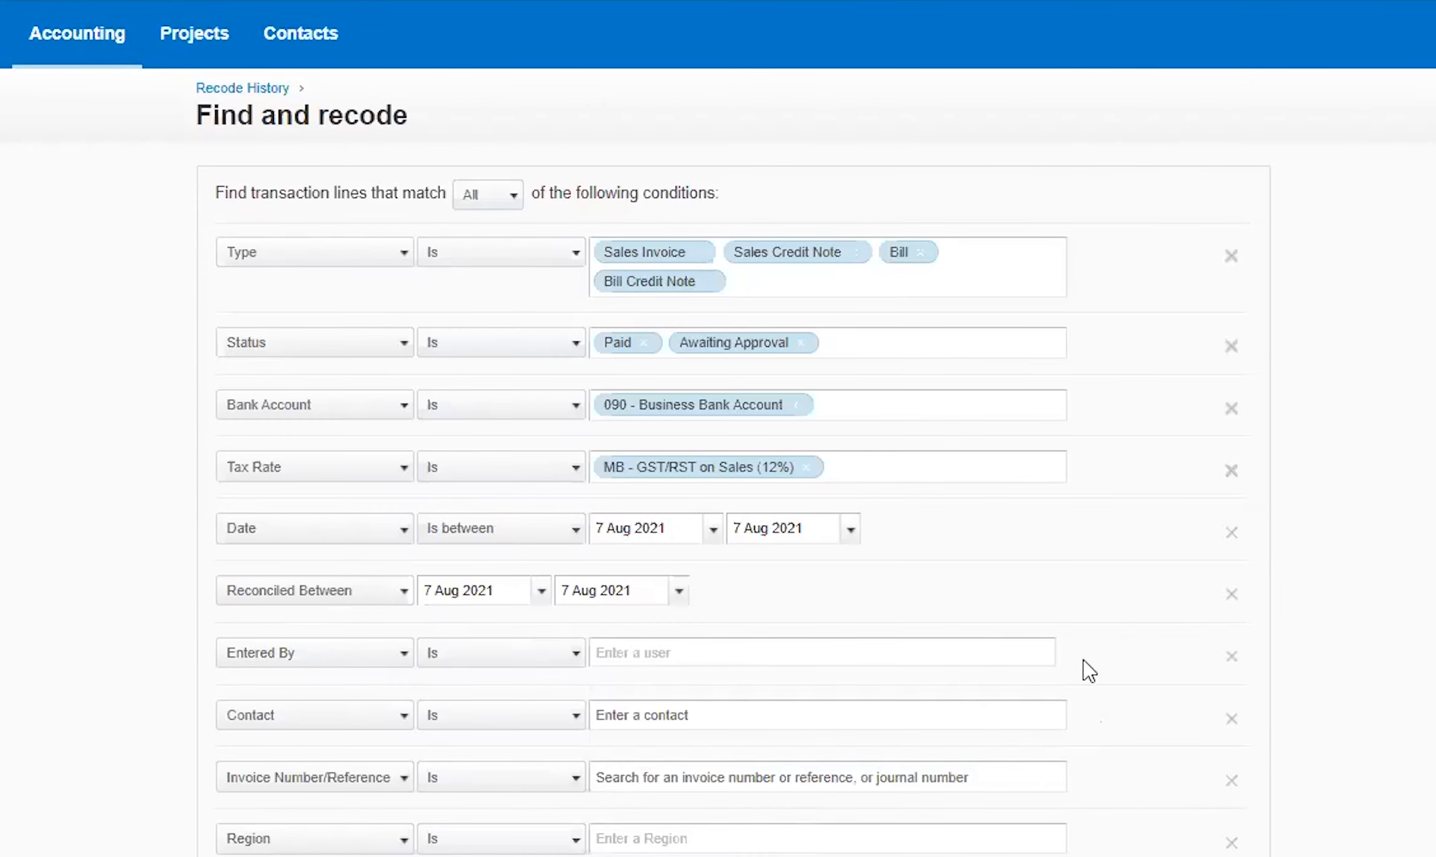
pyautogui.click(1019, 649)
# - Search the Contact condition for "uni" and select Ridgeway University
pyautogui.click(759, 715)
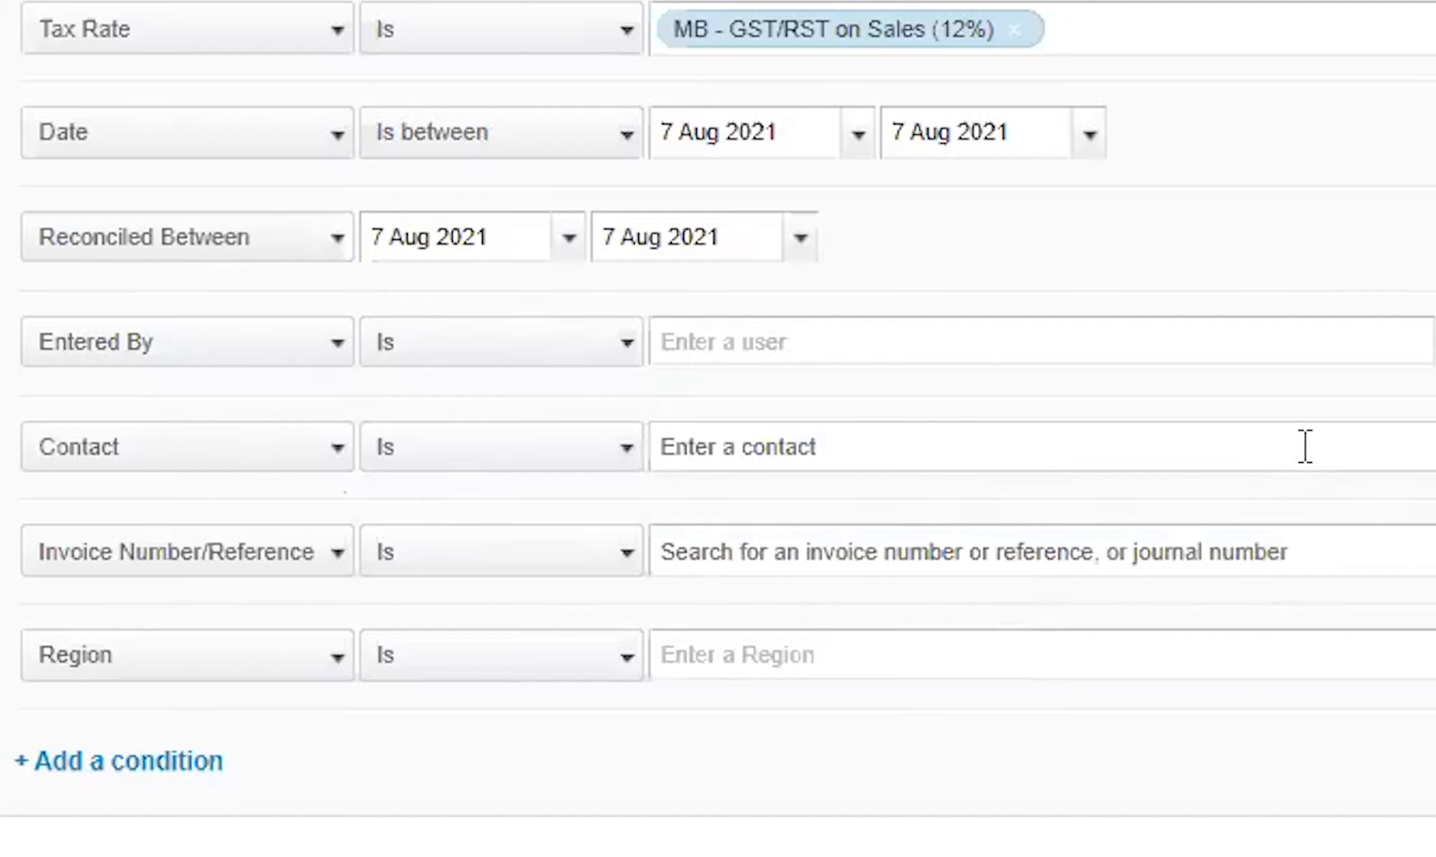
pyautogui.write('uni')
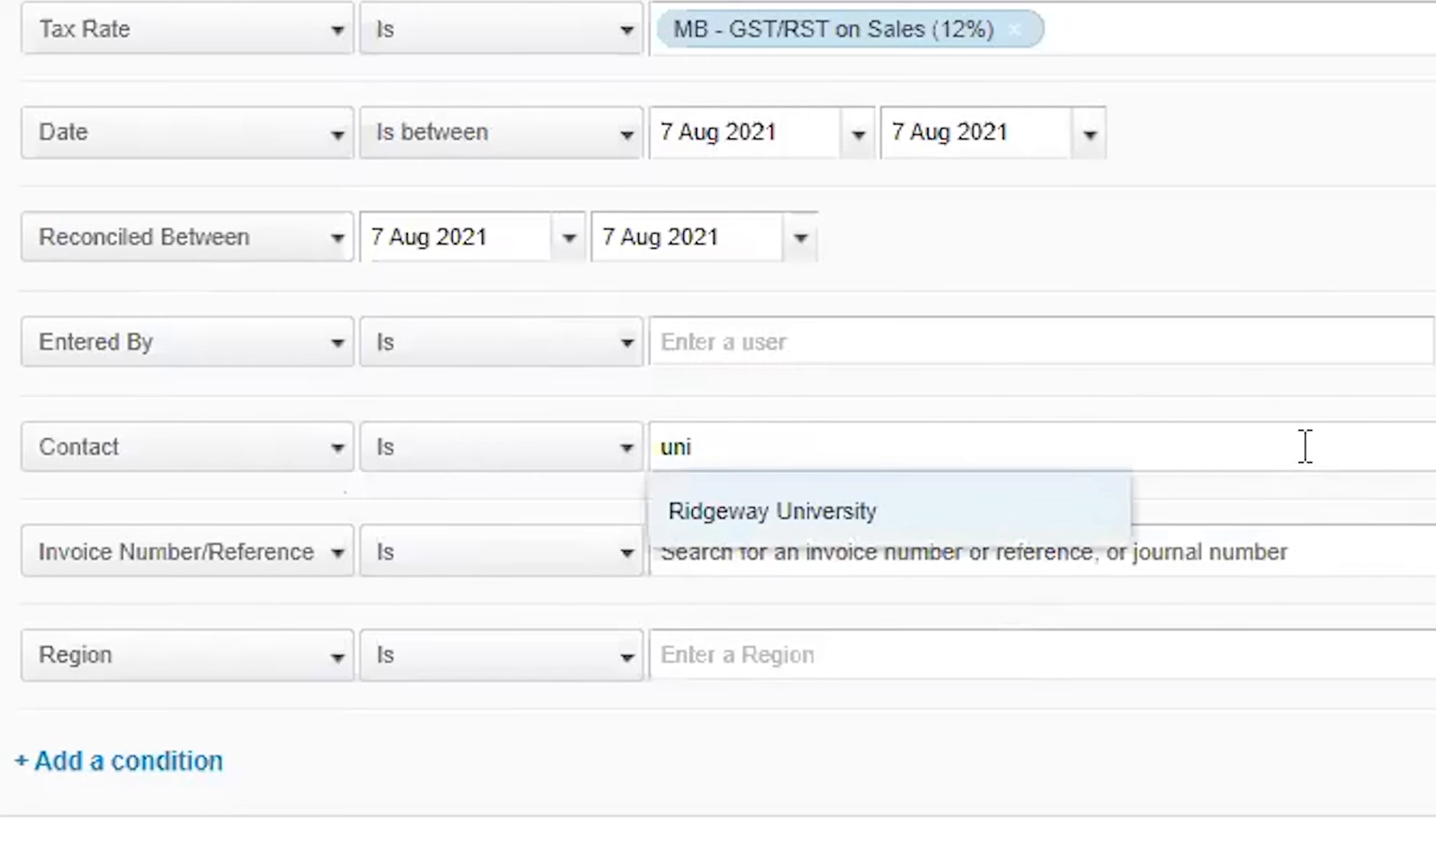
pyautogui.click(835, 521)
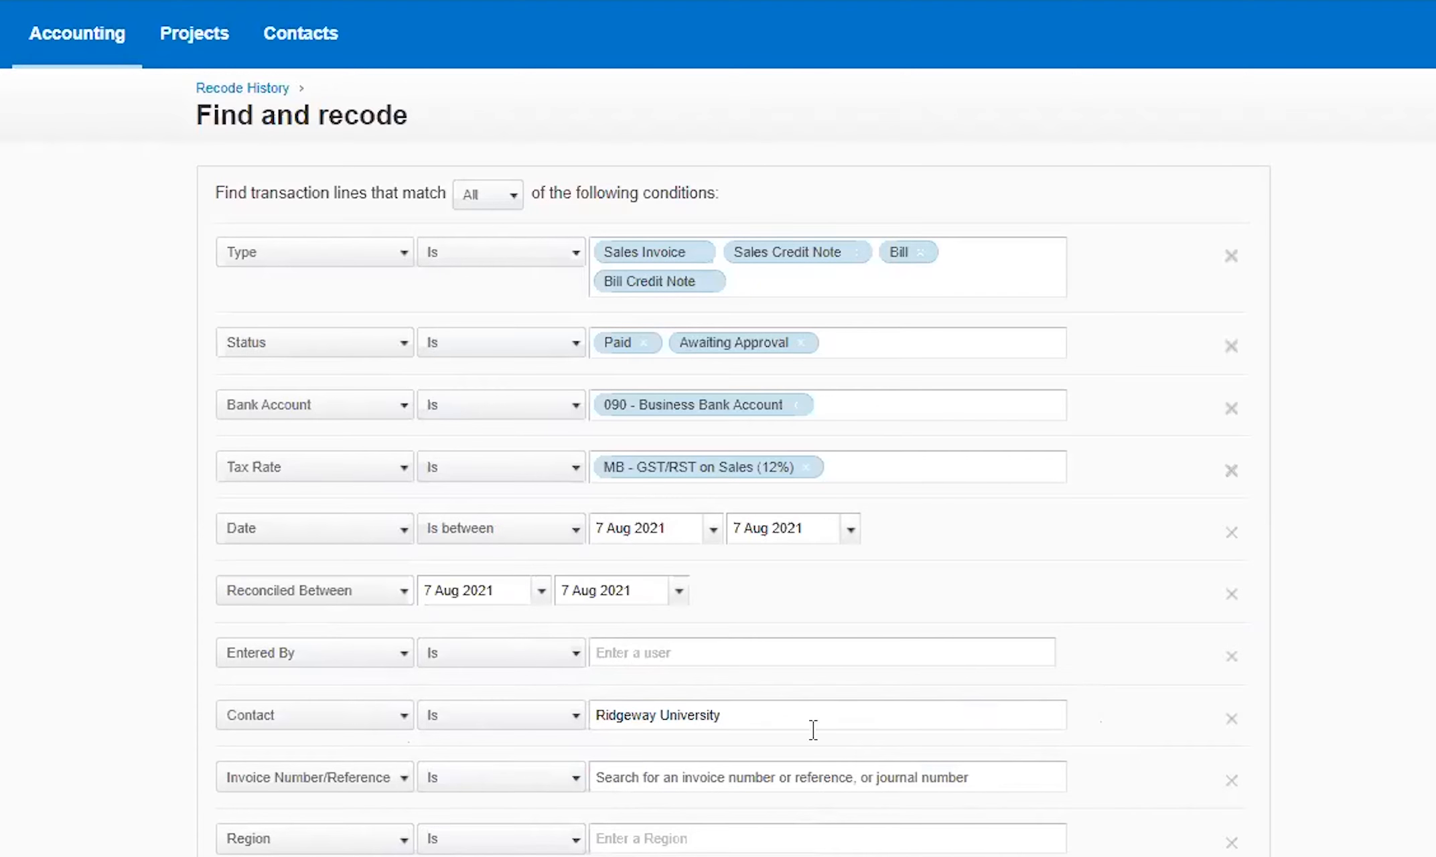
# - Clear Ridgeway University from the Contact condition
pyautogui.press('BackSpace')
pyautogui.press('BackSpace')
pyautogui.press('BackSpace')
pyautogui.press('BackSpace')
pyautogui.press('BackSpace')
pyautogui.press('BackSpace')
pyautogui.press('BackSpace')
pyautogui.press('BackSpace')
pyautogui.press('BackSpace')
pyautogui.press('BackSpace')
pyautogui.press('BackSpace')
pyautogui.press('BackSpace')
pyautogui.press('BackSpace')
pyautogui.press('BackSpace')
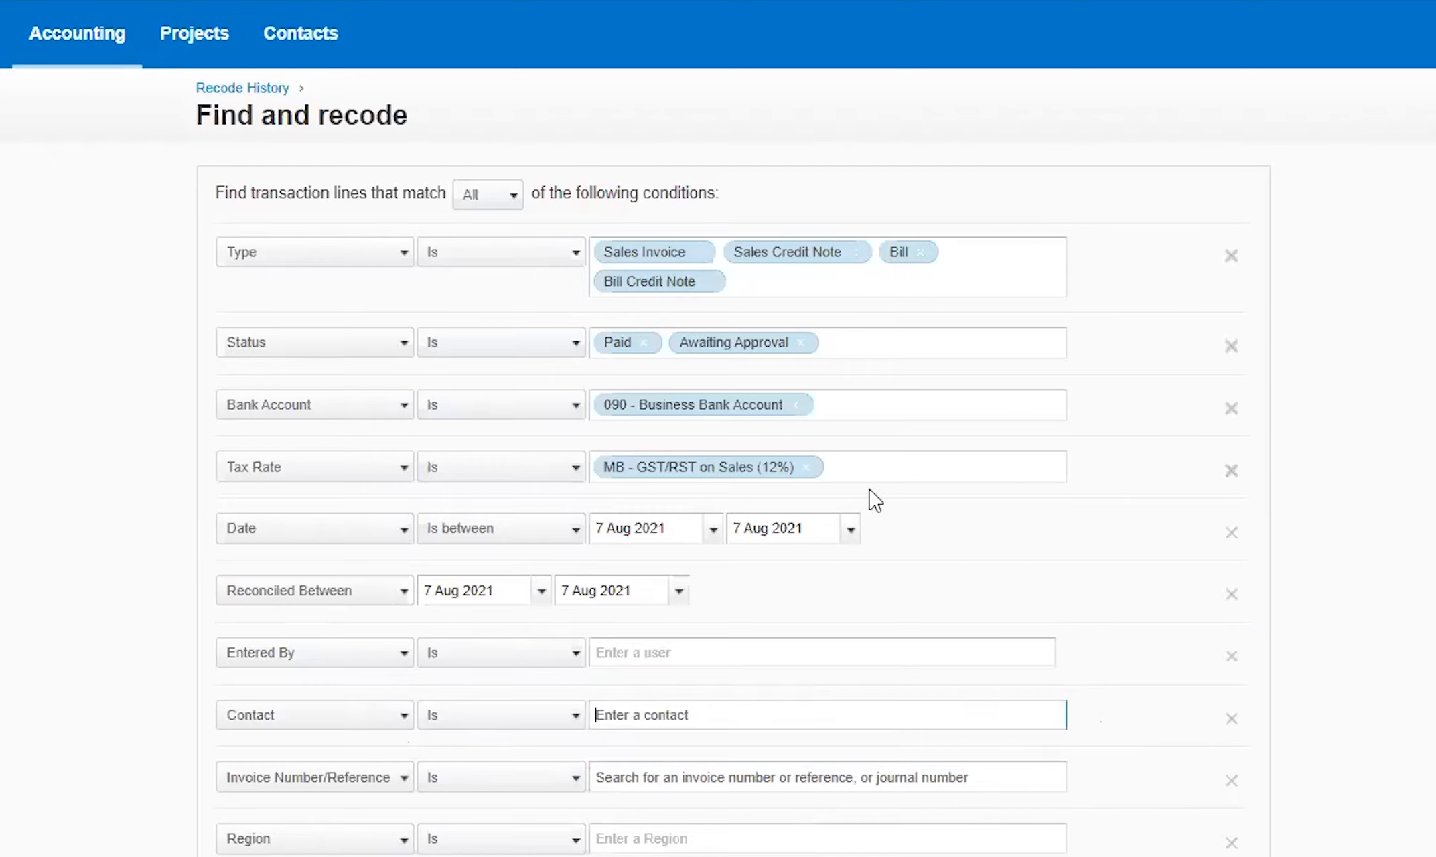
# - Try entering Ridgeway University again as the contact in the Contact condition
pyautogui.click(951, 472)
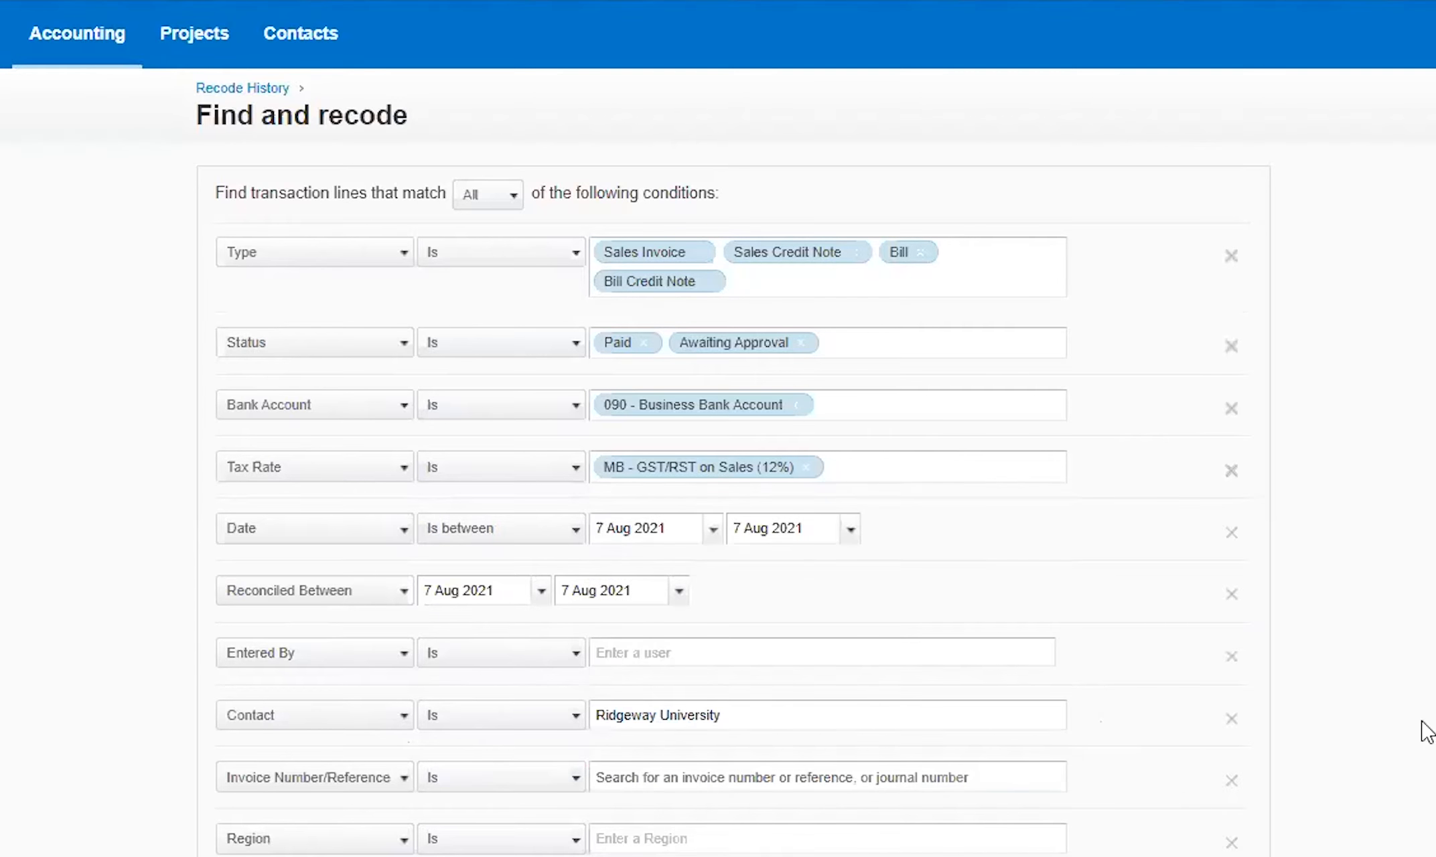
pyautogui.moveTo(919, 709); pyautogui.dragTo(496, 727)
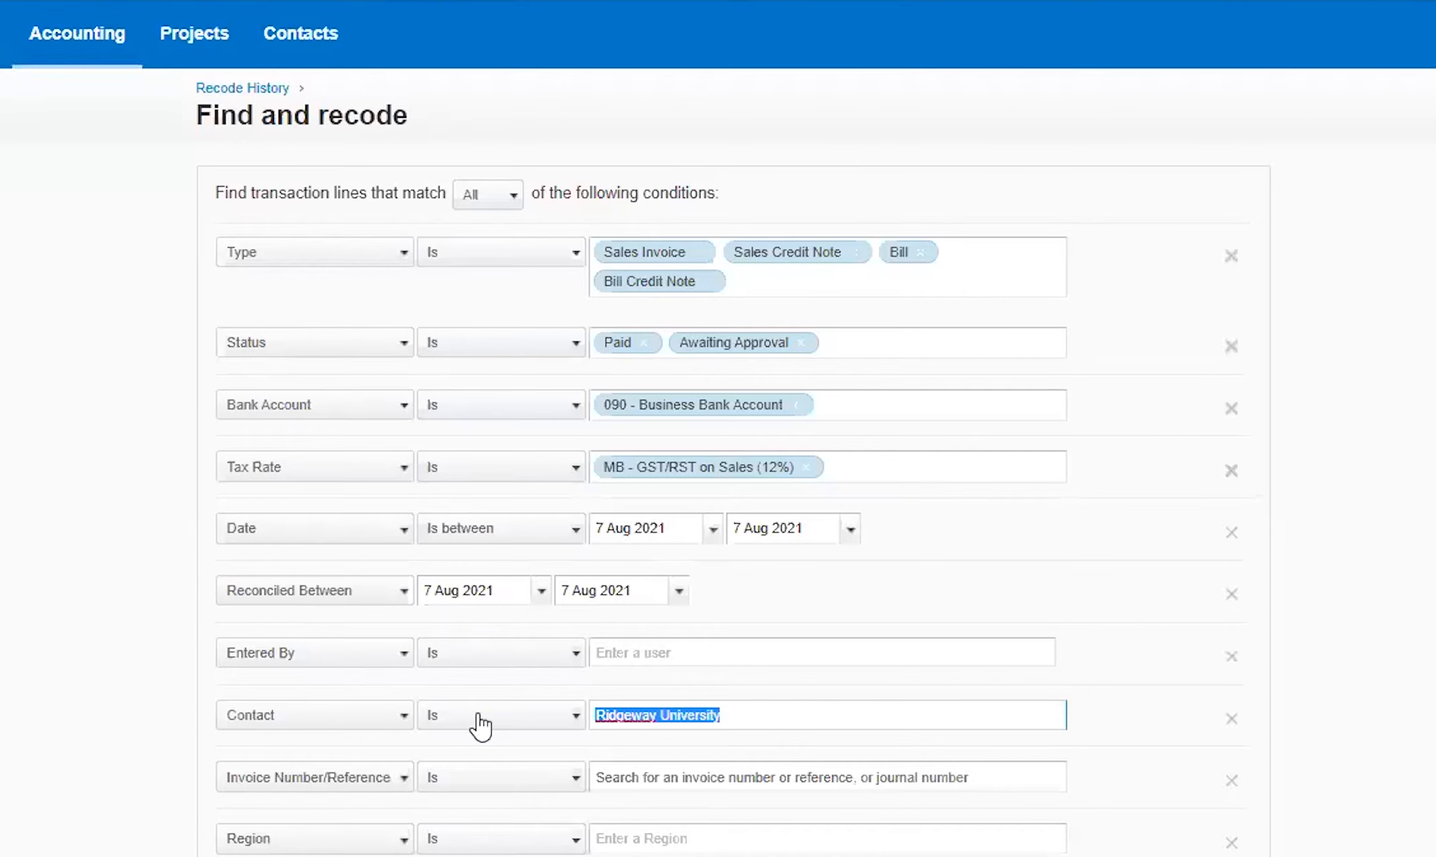
pyautogui.write('Ridgeway University')
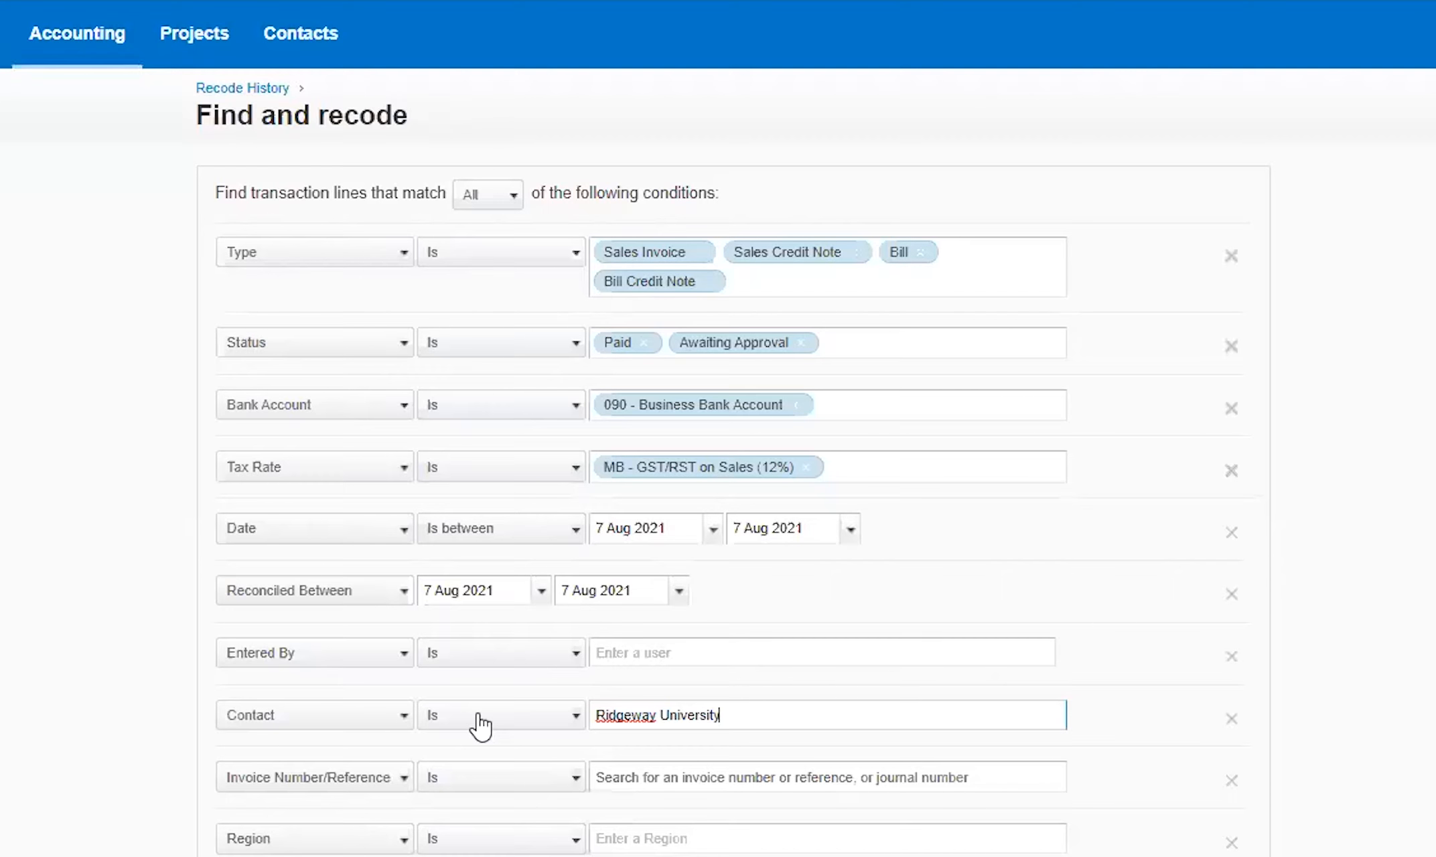
pyautogui.click(744, 727)
pyautogui.press('Return')
pyautogui.click(966, 261)
pyautogui.click(1370, 430)
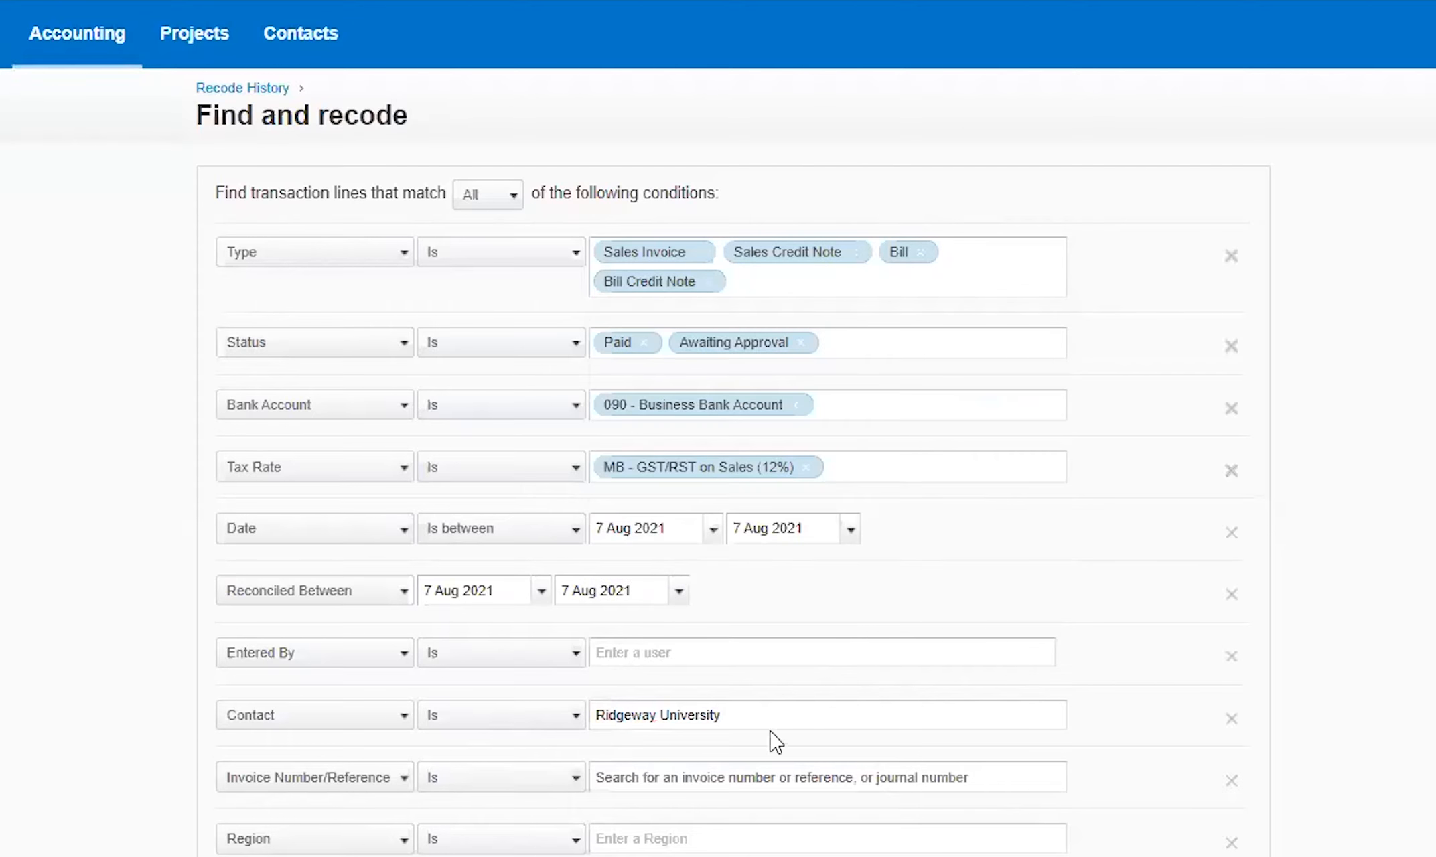
pyautogui.moveTo(777, 710); pyautogui.dragTo(519, 718)
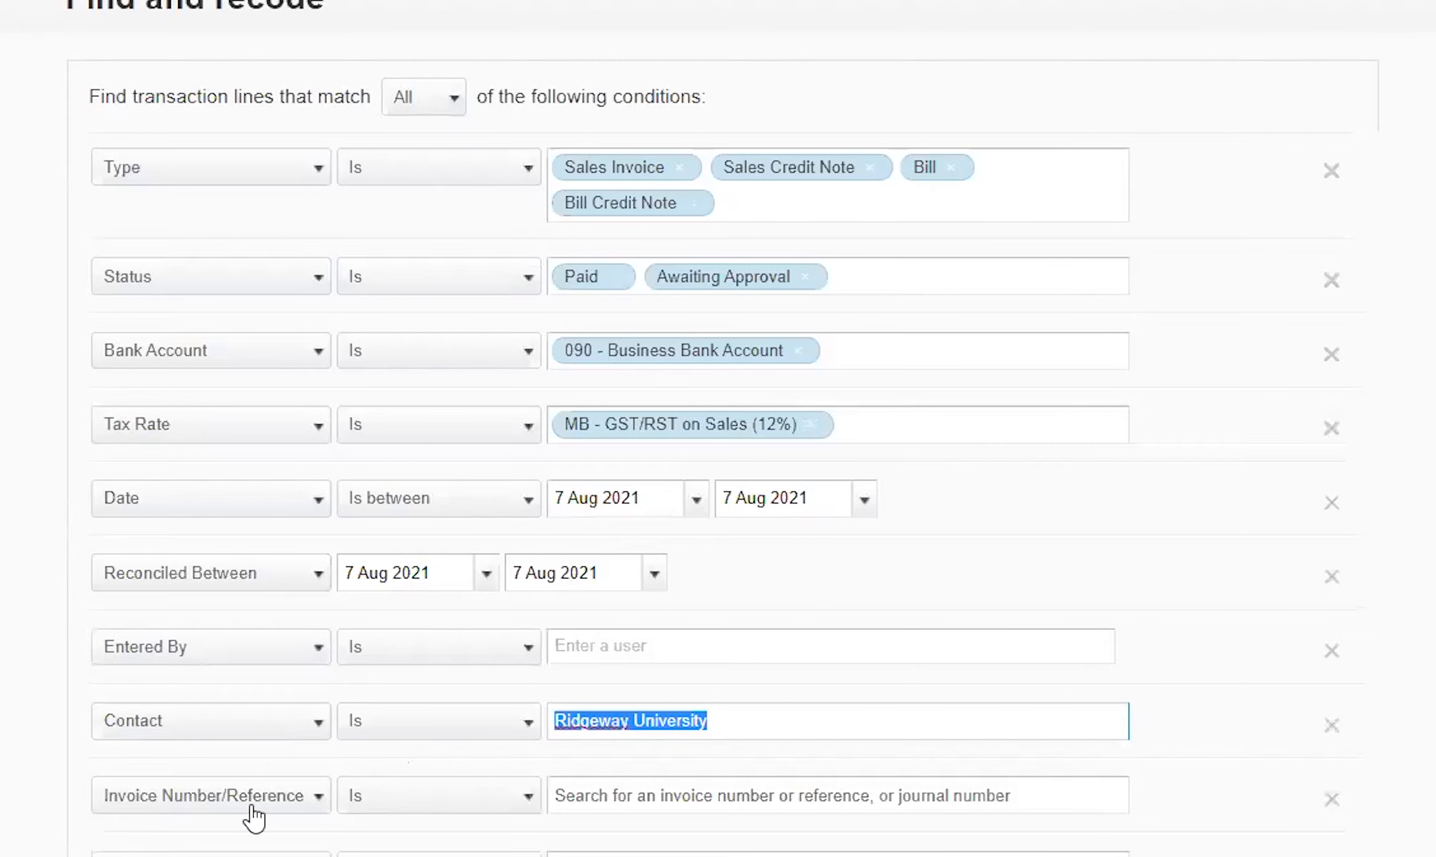
# - Check the Invoice Number/Reference search field and the region choices of the Region condition
pyautogui.click(910, 802)
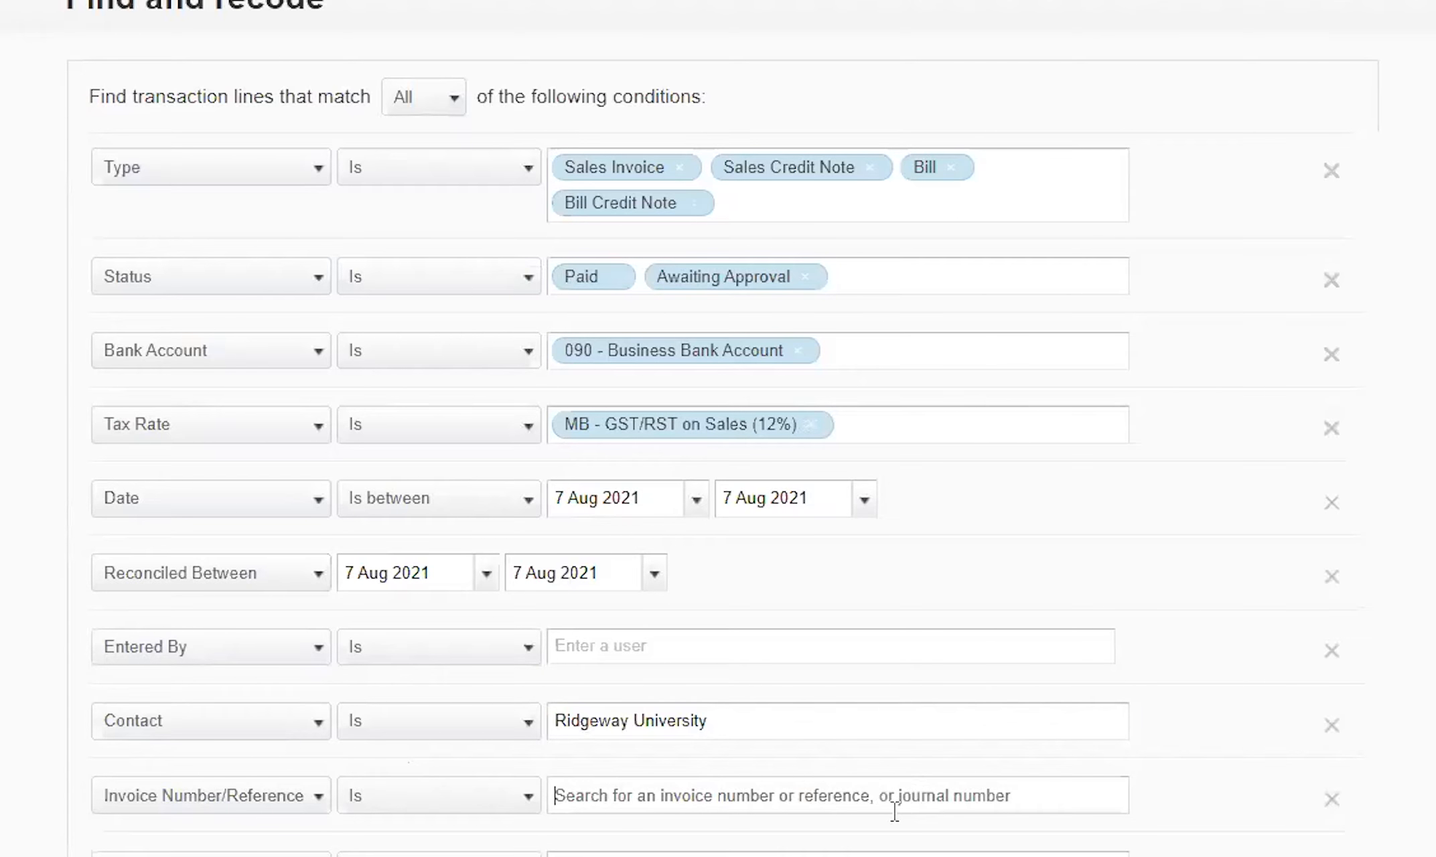
pyautogui.click(909, 855)
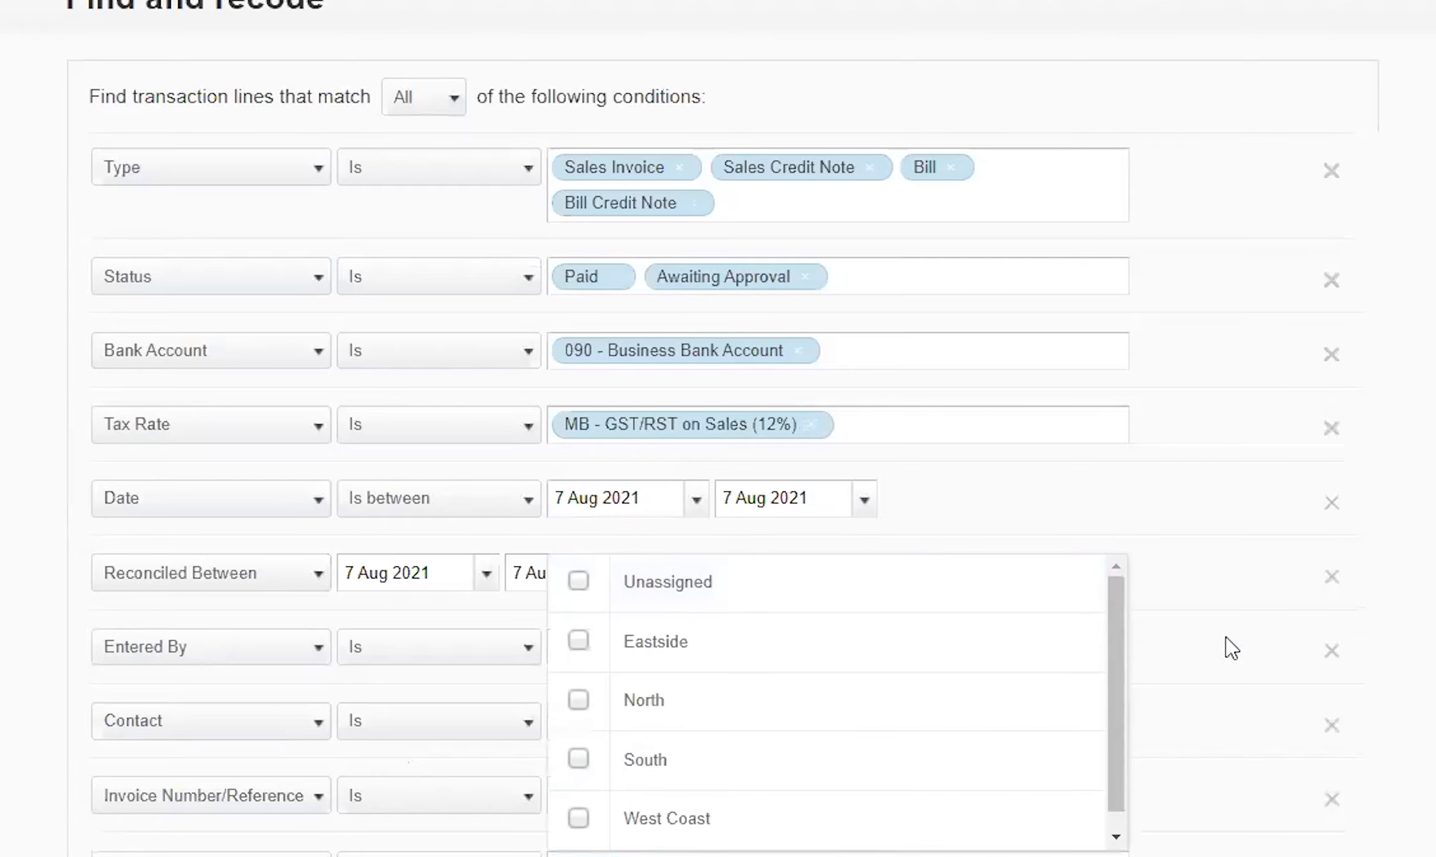
pyautogui.moveTo(1119, 649)
pyautogui.mouseDown()
pyautogui.moveTo(1116, 720)
pyautogui.moveTo(1116, 645)
pyautogui.mouseUp()
pyautogui.moveTo(1122, 637); pyautogui.dragTo(1127, 750)
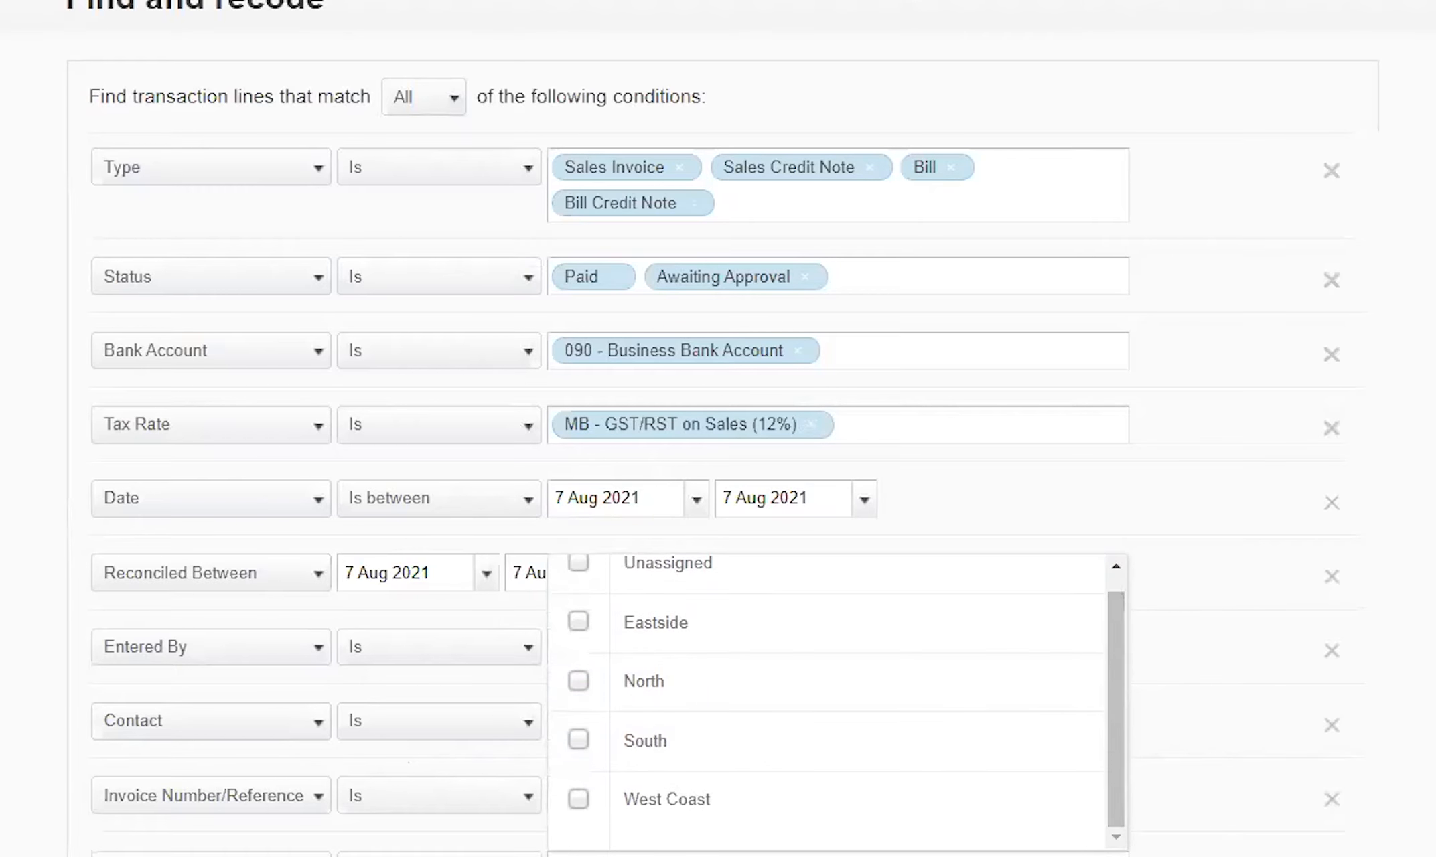
pyautogui.press('Escape')
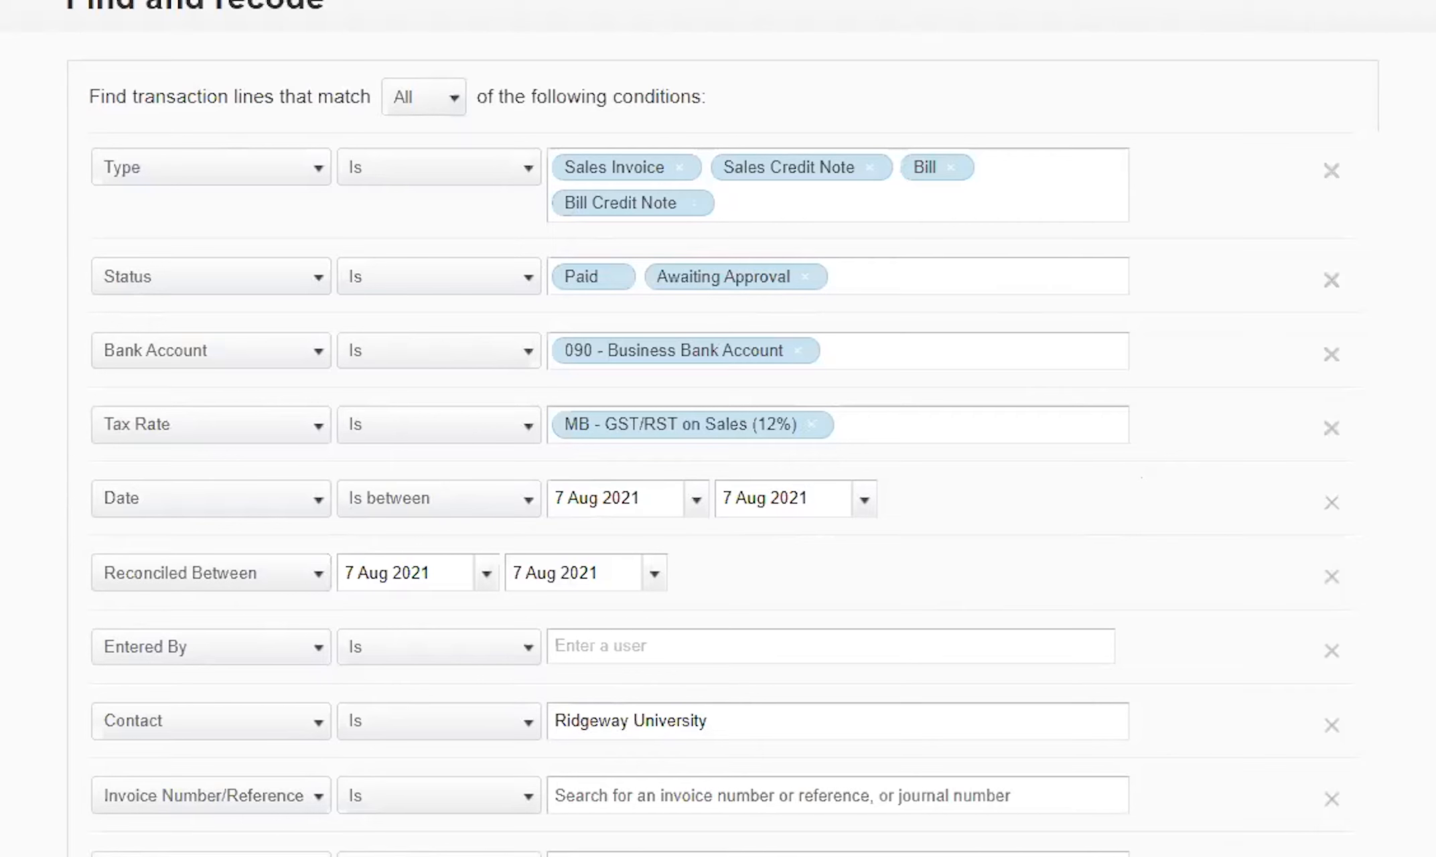
# - Remove every condition below Tax Rate, including Contact, Entered By, Reconciled Between and Date, and run the search
pyautogui.scroll(2, 1333, 826)
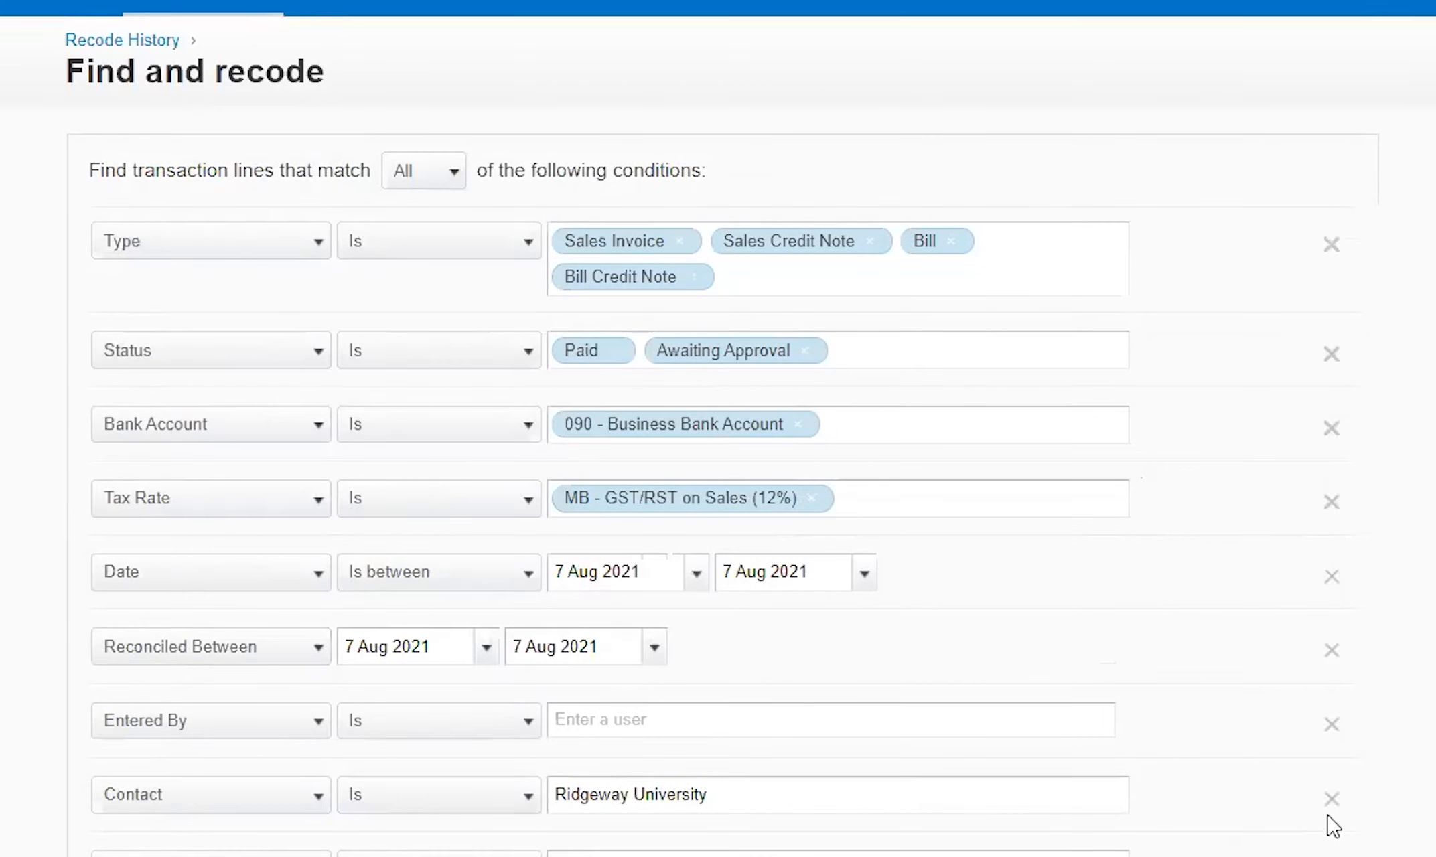
pyautogui.scroll(2, 1336, 823)
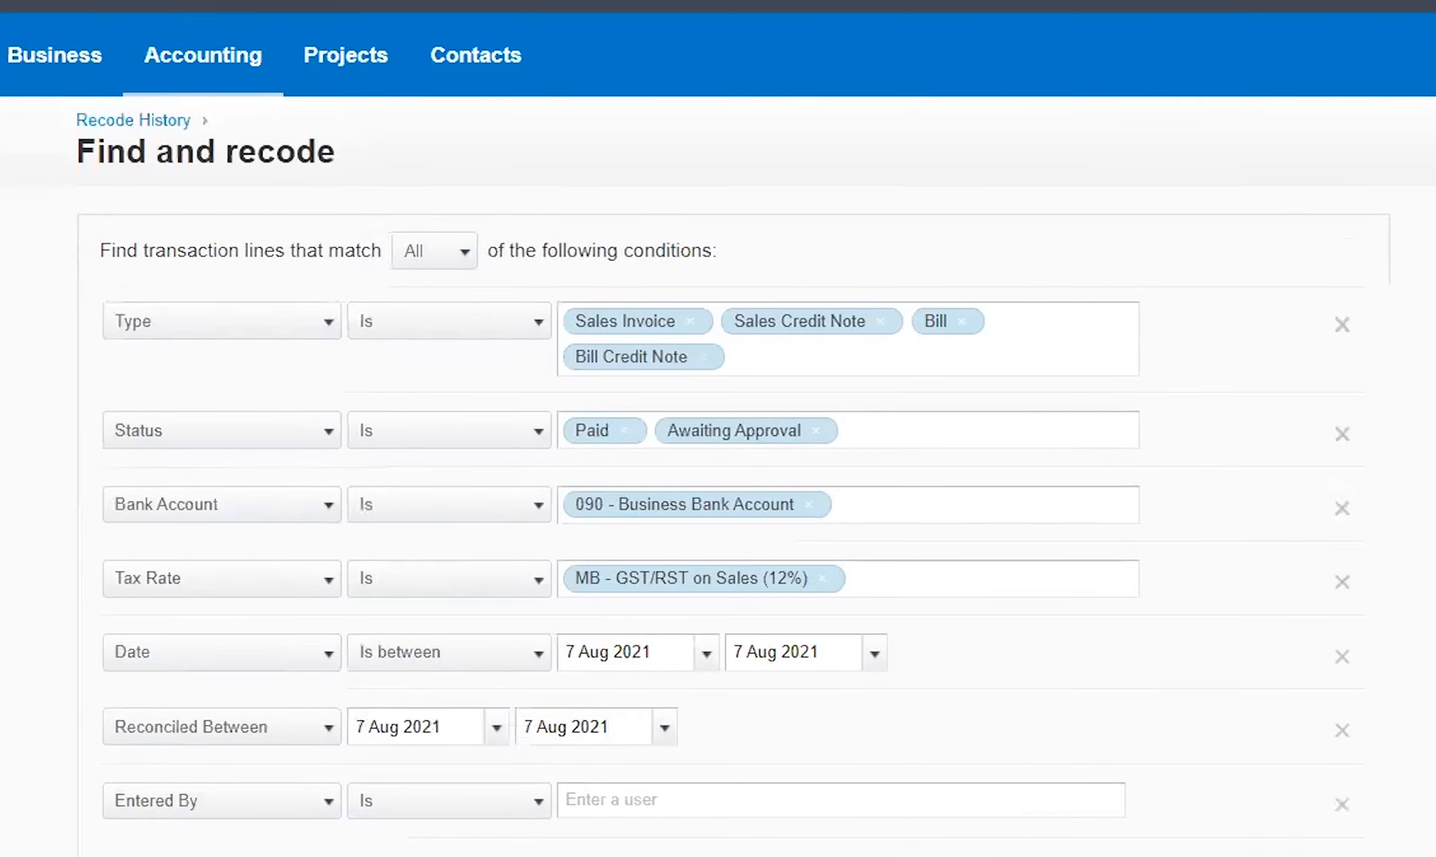
pyautogui.click(1342, 803)
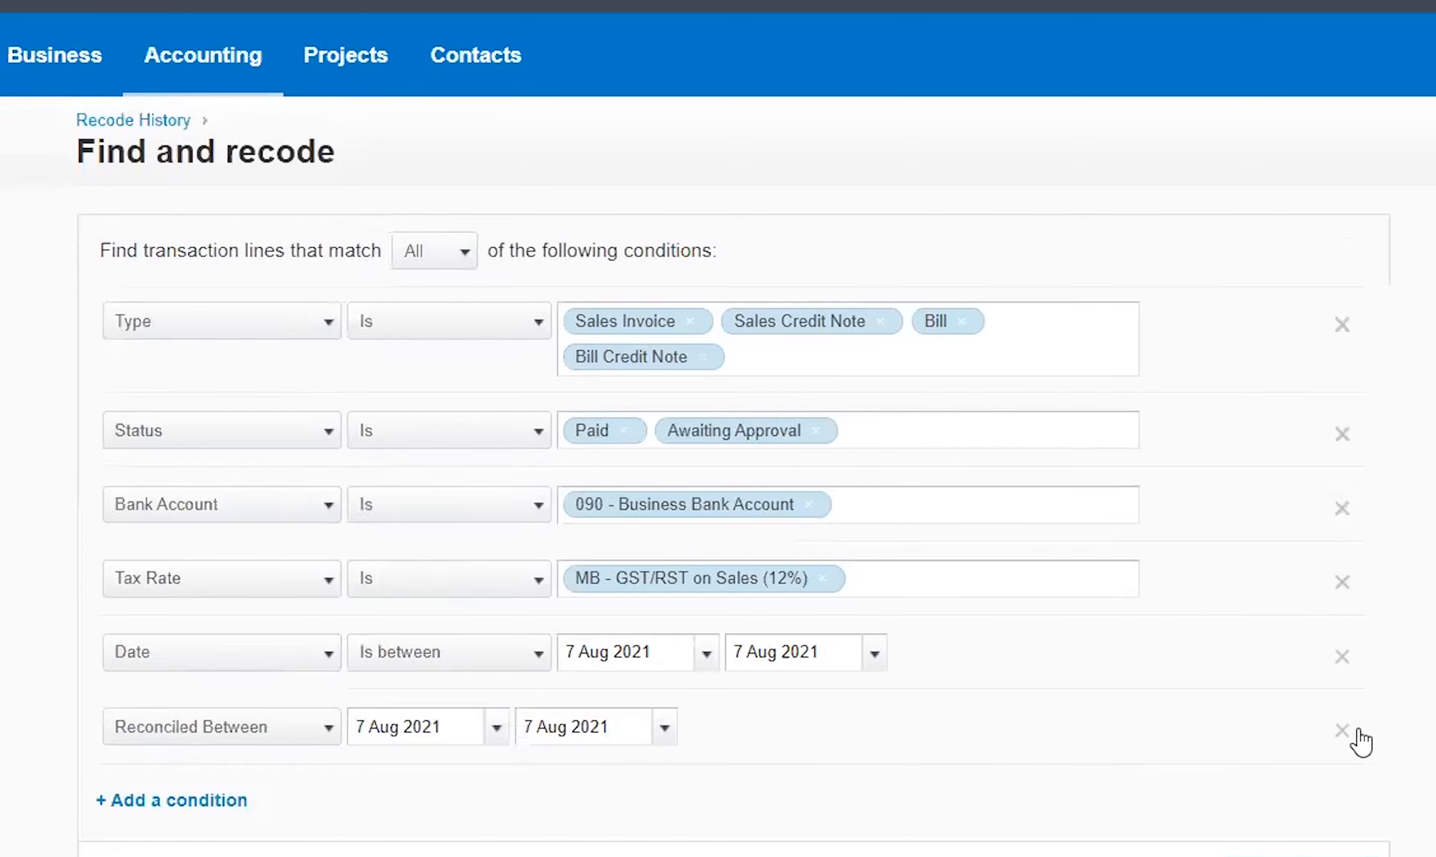
pyautogui.click(1343, 731)
pyautogui.click(1341, 659)
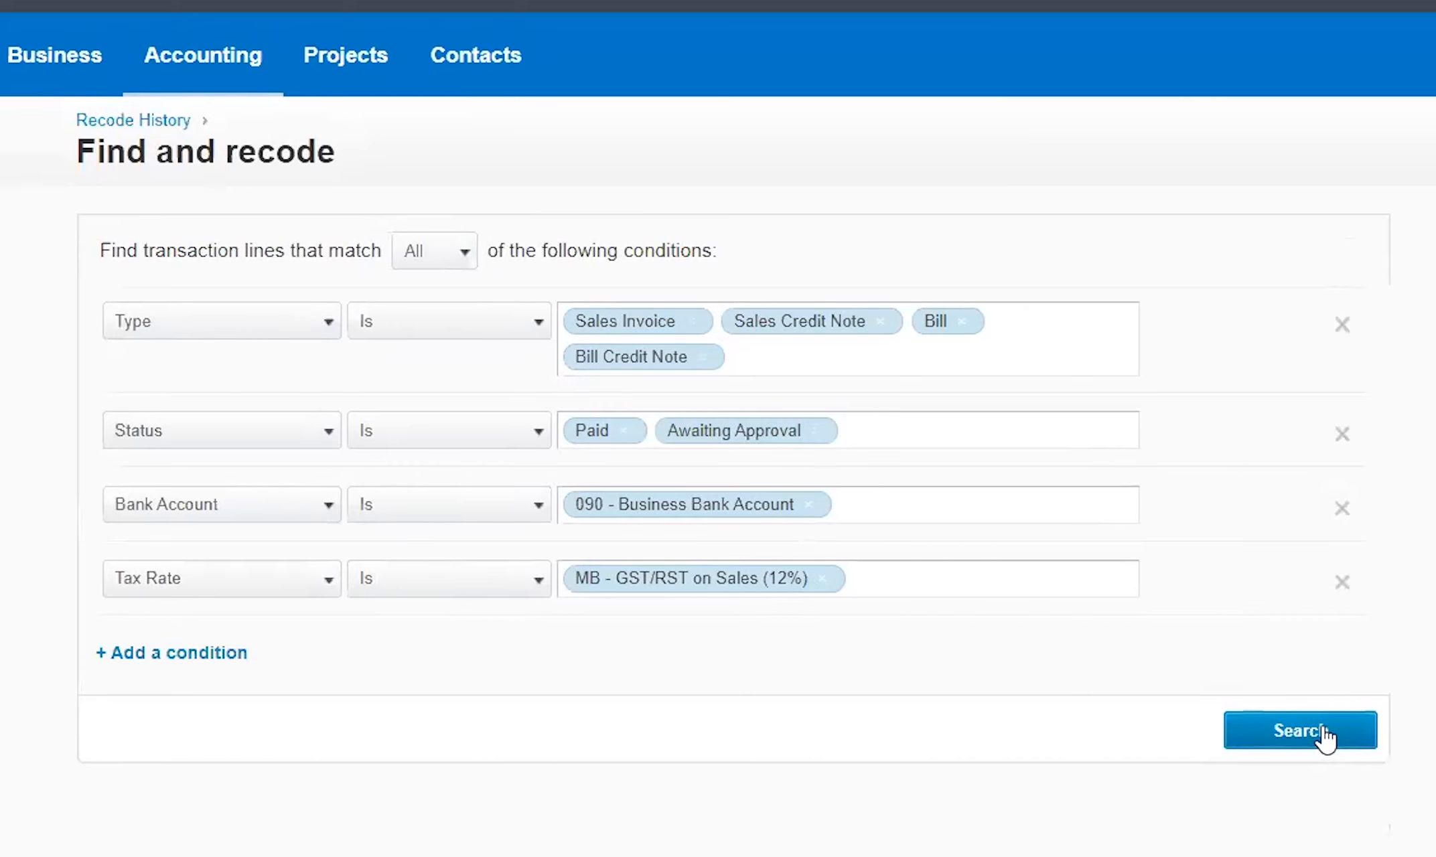
pyautogui.click(1301, 731)
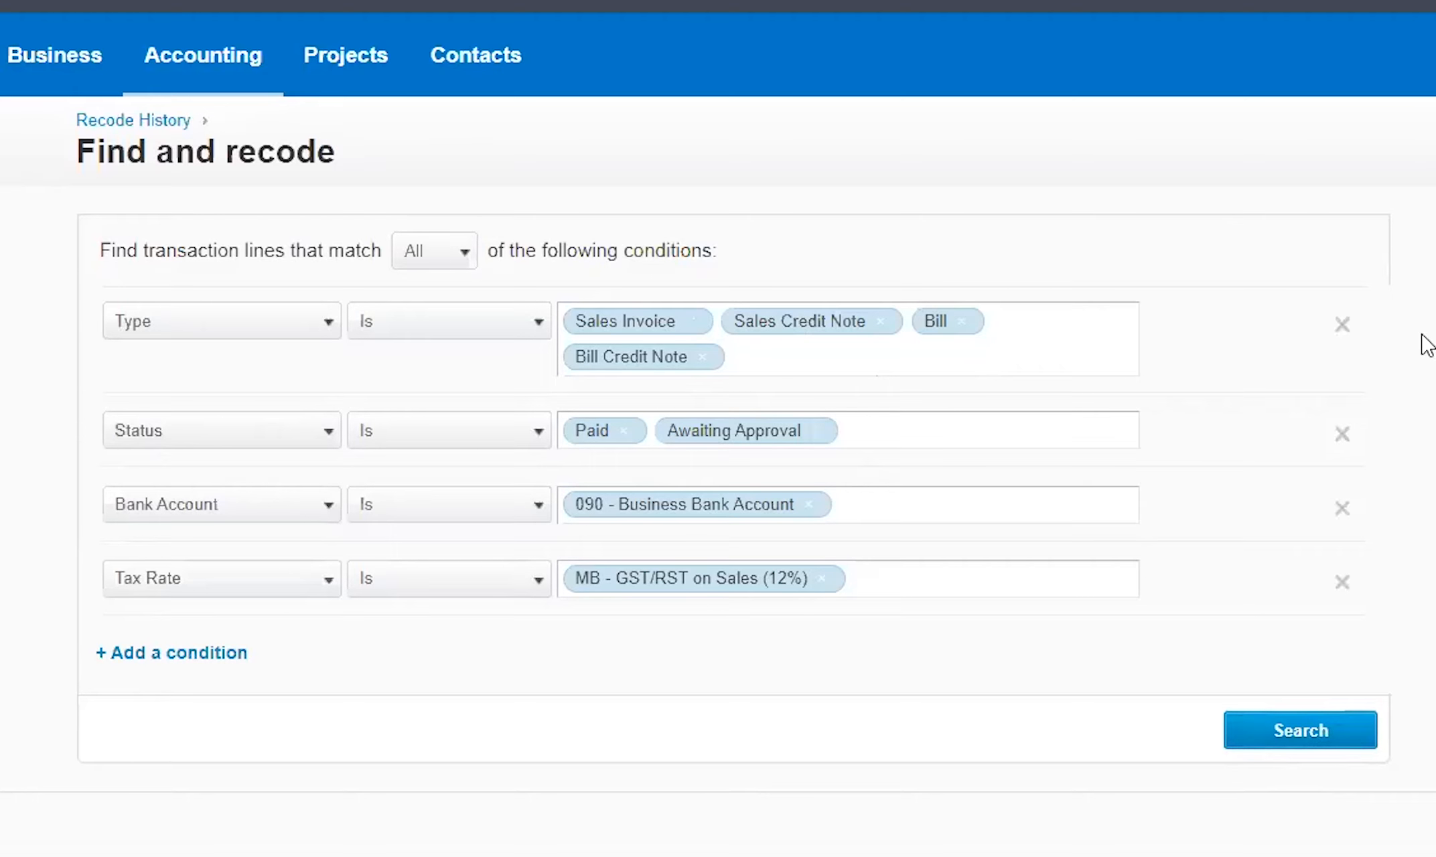
# - Remove the remaining Type, Status, Bank Account and Tax Rate conditions
pyautogui.click(1342, 324)
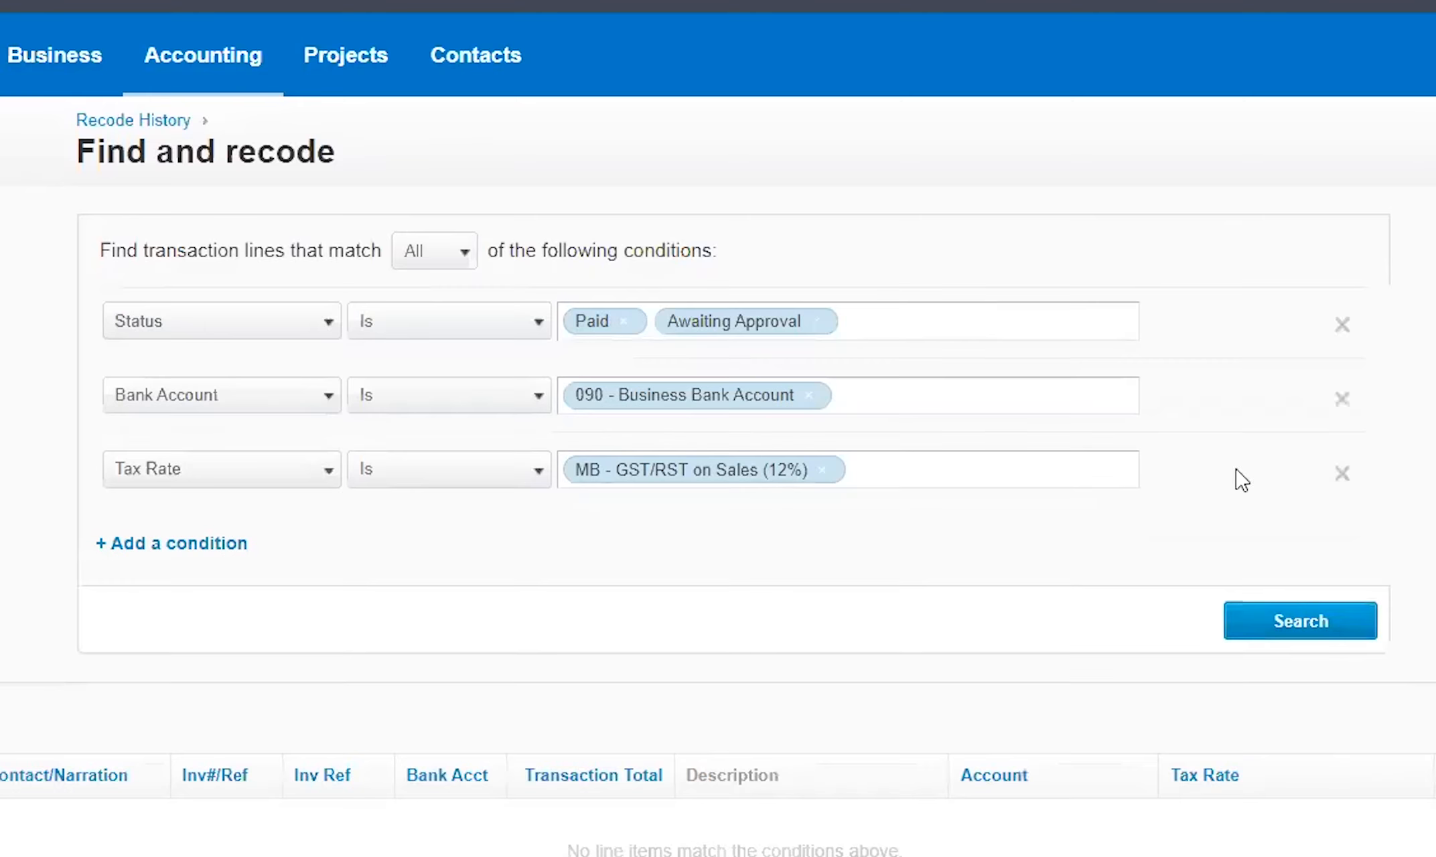
pyautogui.click(1340, 323)
pyautogui.click(1341, 328)
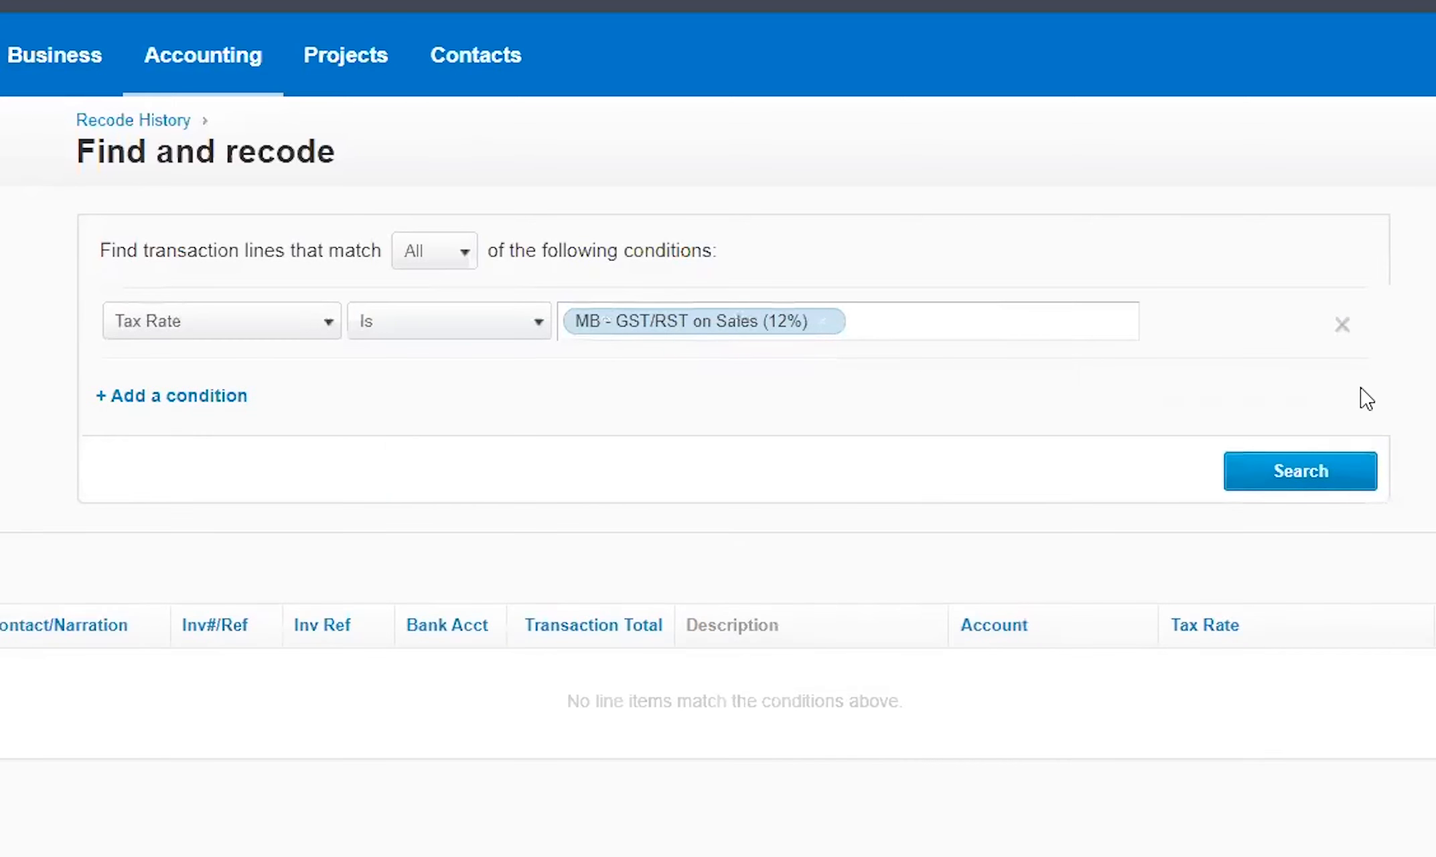
pyautogui.click(1342, 325)
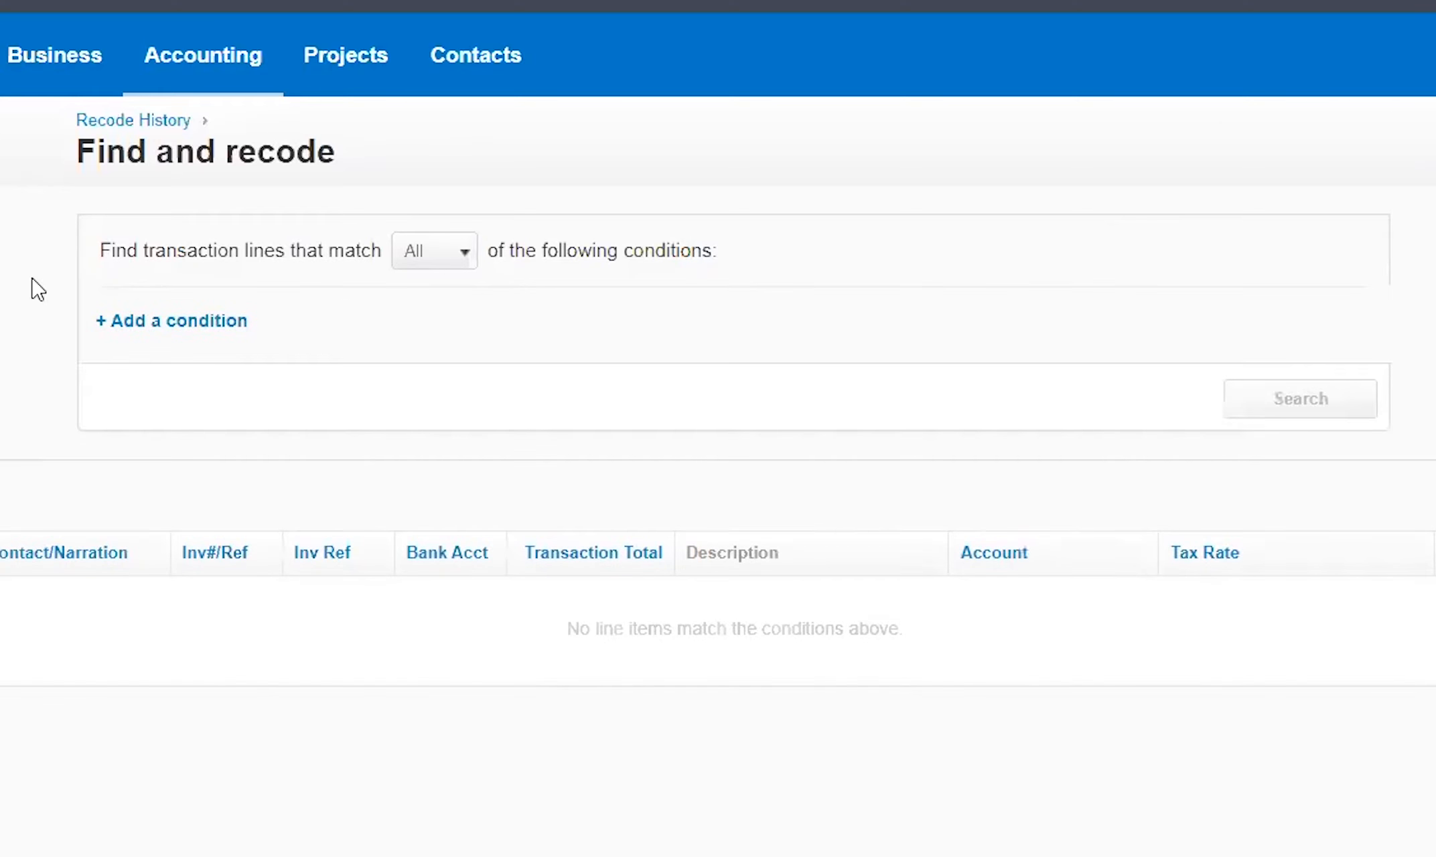
# - Add a Type condition matching Sales Invoice, Bill, Manual Journal, Spend Money and Receive Money
pyautogui.click(199, 323)
pyautogui.click(163, 459)
pyautogui.click(193, 323)
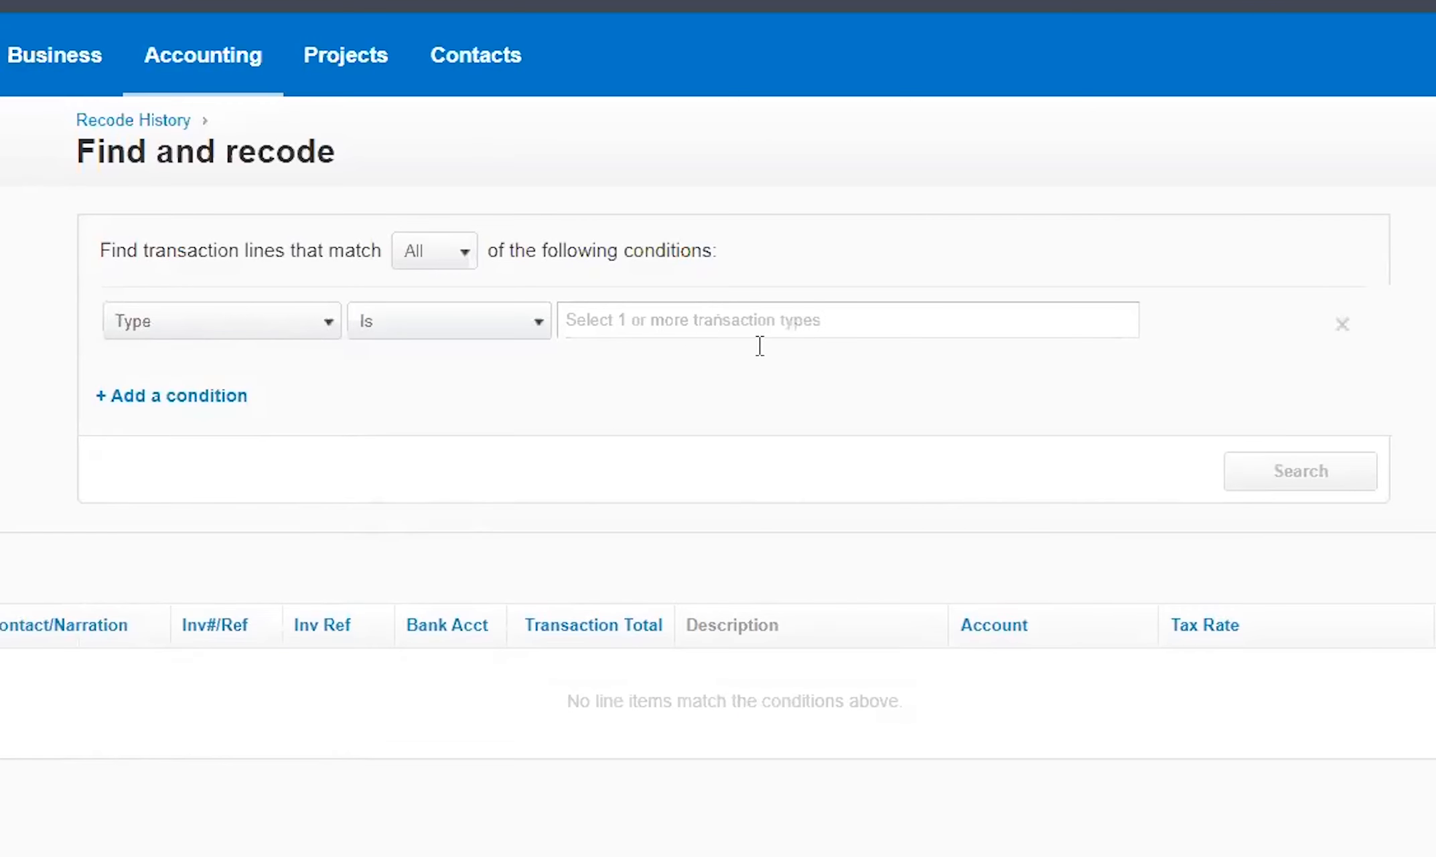
pyautogui.click(911, 317)
pyautogui.click(596, 594)
pyautogui.click(824, 553)
pyautogui.scroll(-3, 824, 643)
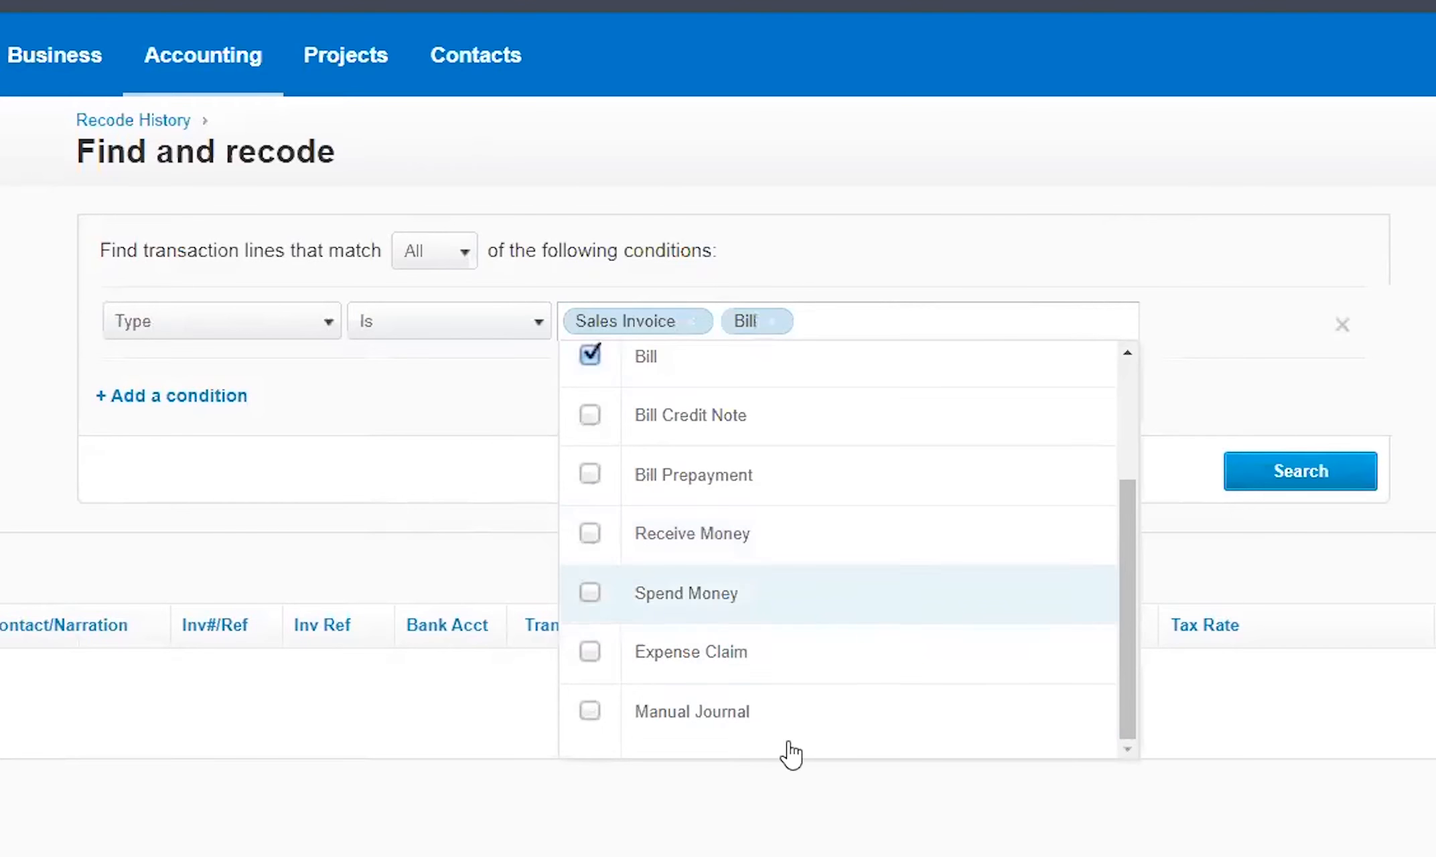
pyautogui.click(615, 718)
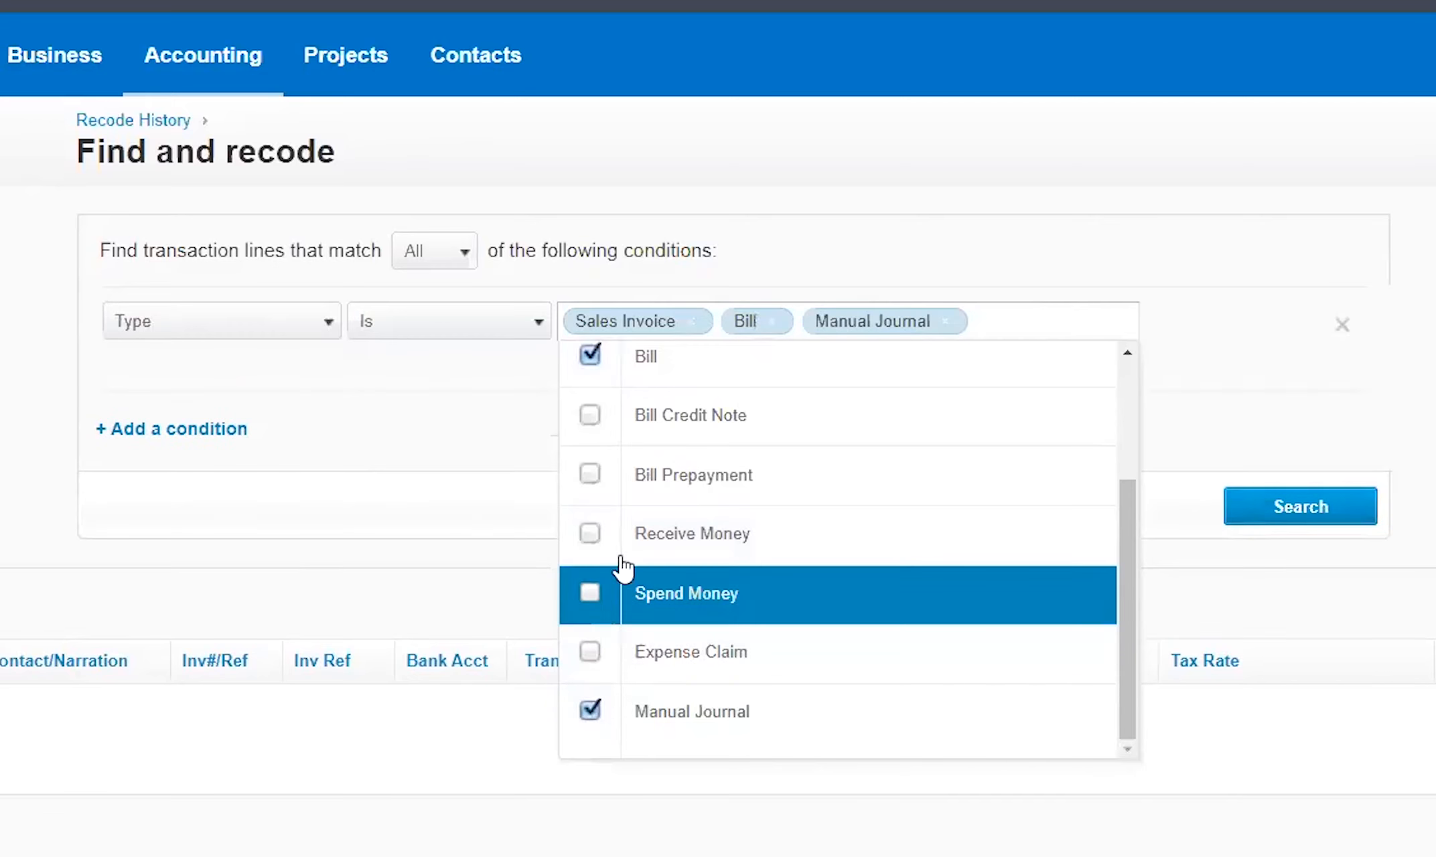
pyautogui.click(622, 576)
pyautogui.click(590, 549)
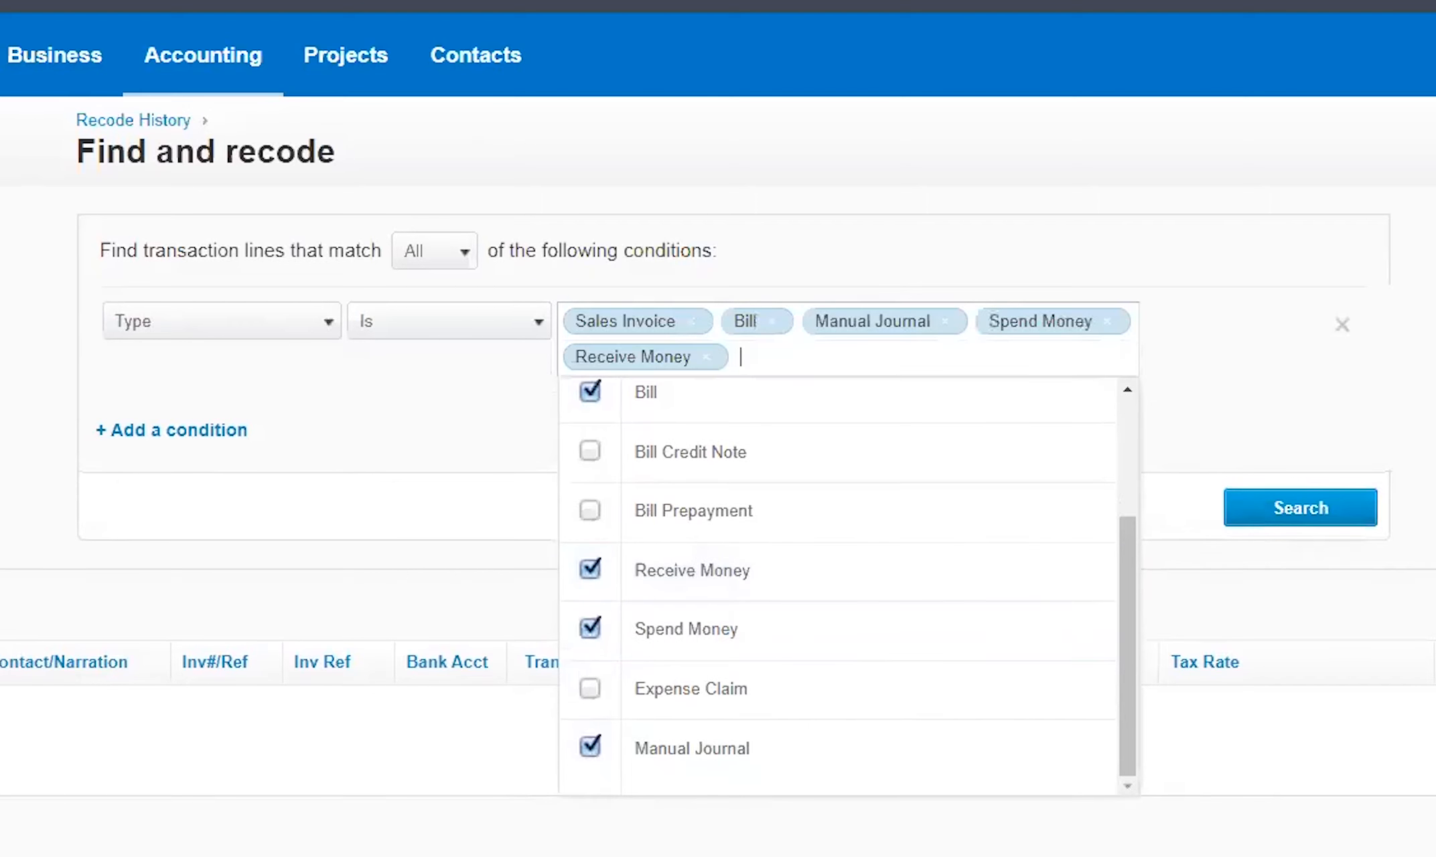
pyautogui.click(204, 506)
# - Add an Account condition for 200 - Sales and 445 - Light, Power, Heating, and run the search
pyautogui.click(201, 432)
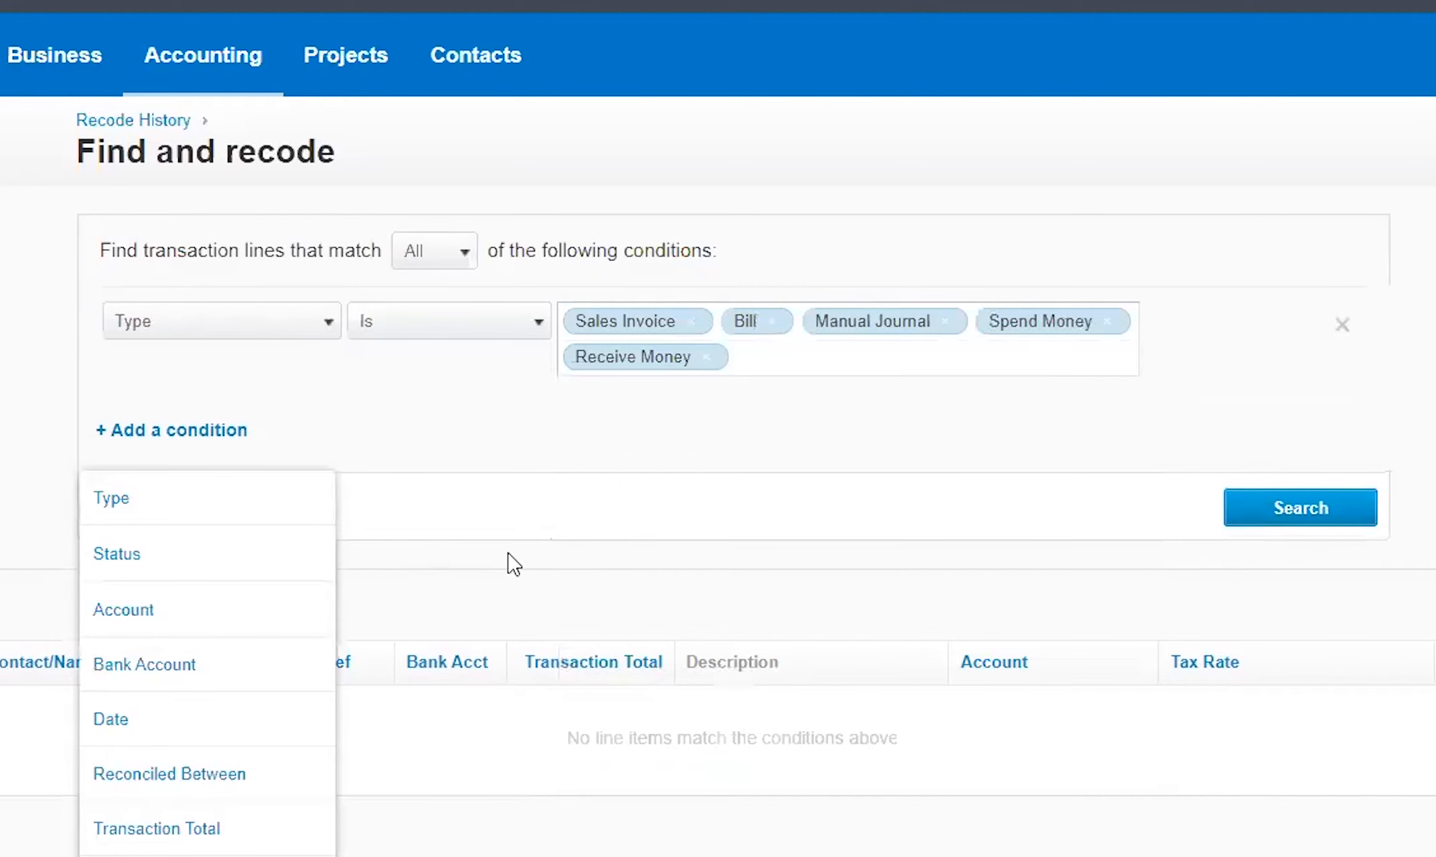
pyautogui.click(176, 626)
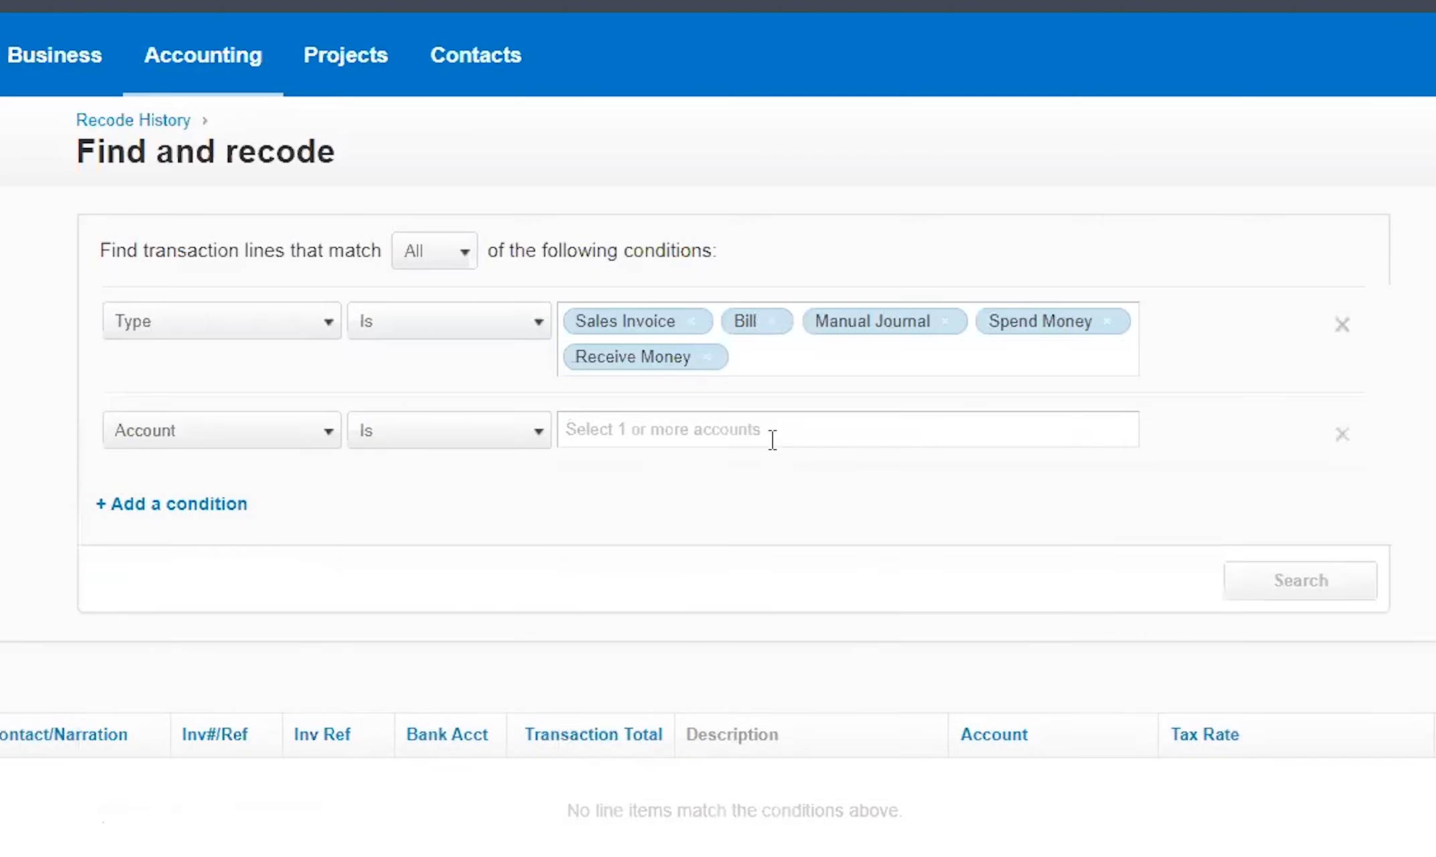
pyautogui.click(744, 430)
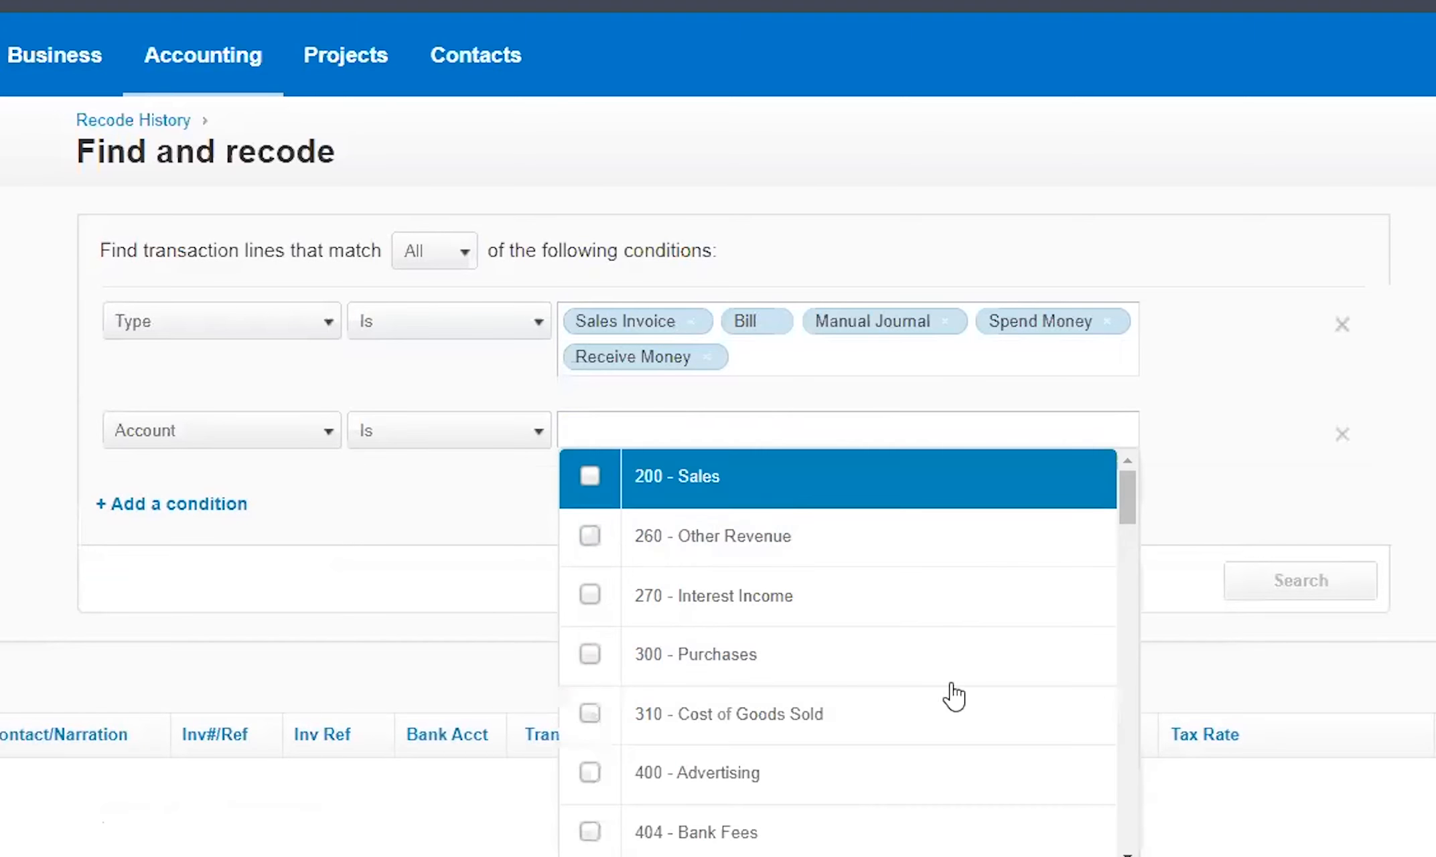
pyautogui.click(590, 476)
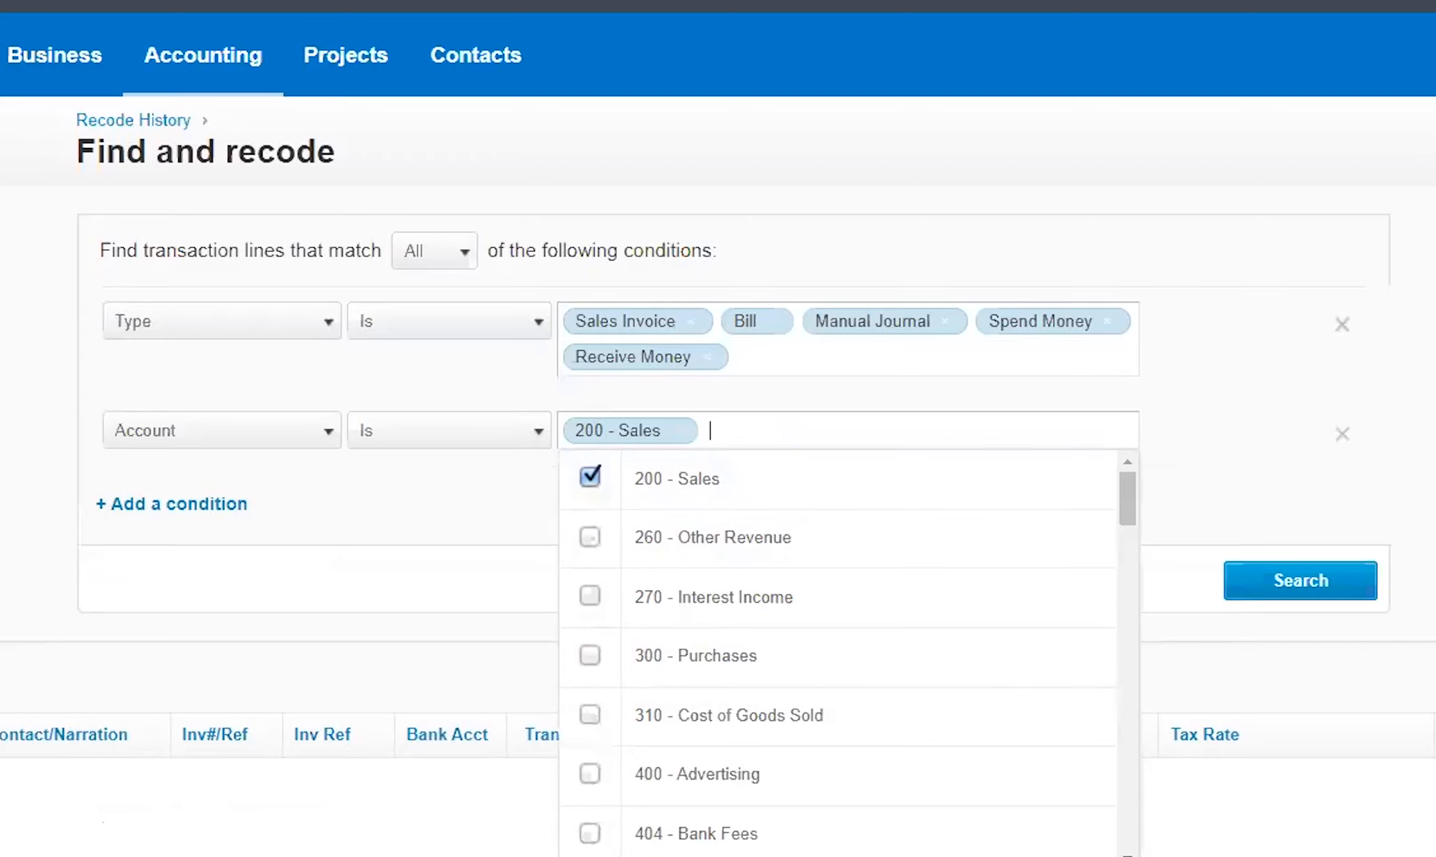
pyautogui.moveTo(1127, 506); pyautogui.dragTo(1129, 662)
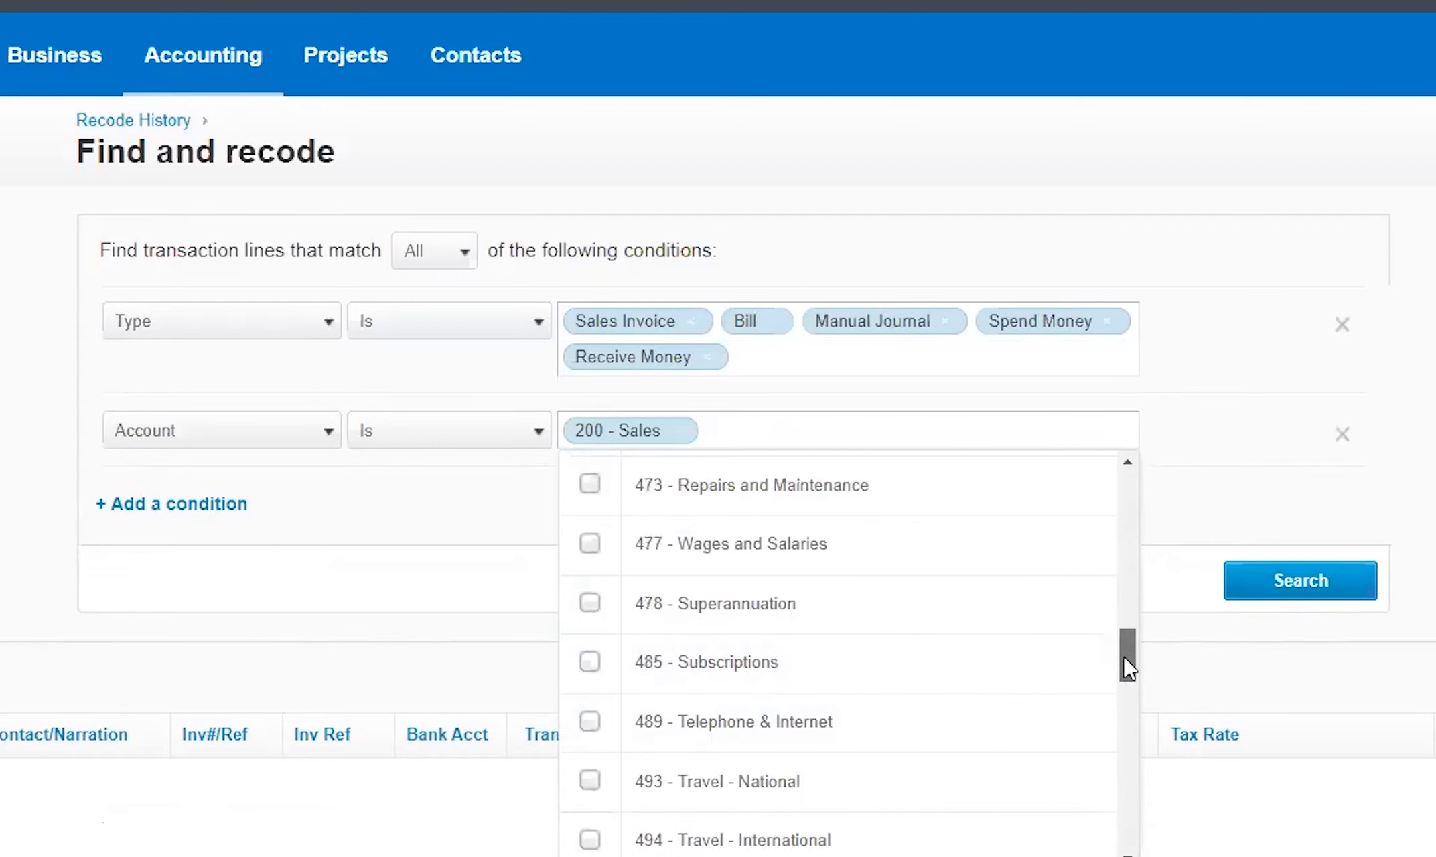
pyautogui.scroll(1, 1128, 659)
pyautogui.scroll(1, 1128, 643)
pyautogui.scroll(5, 820, 632)
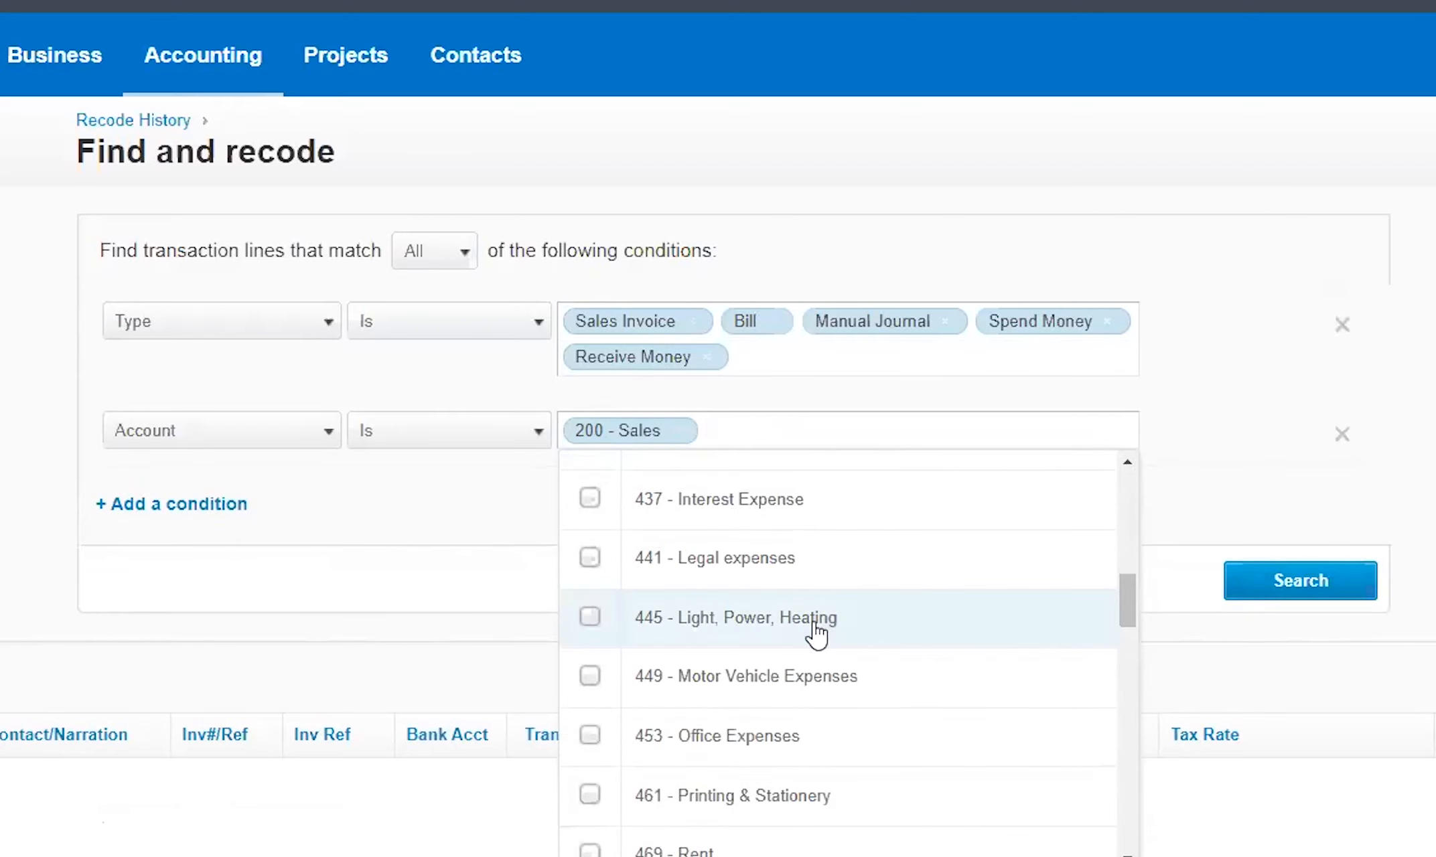
pyautogui.click(644, 616)
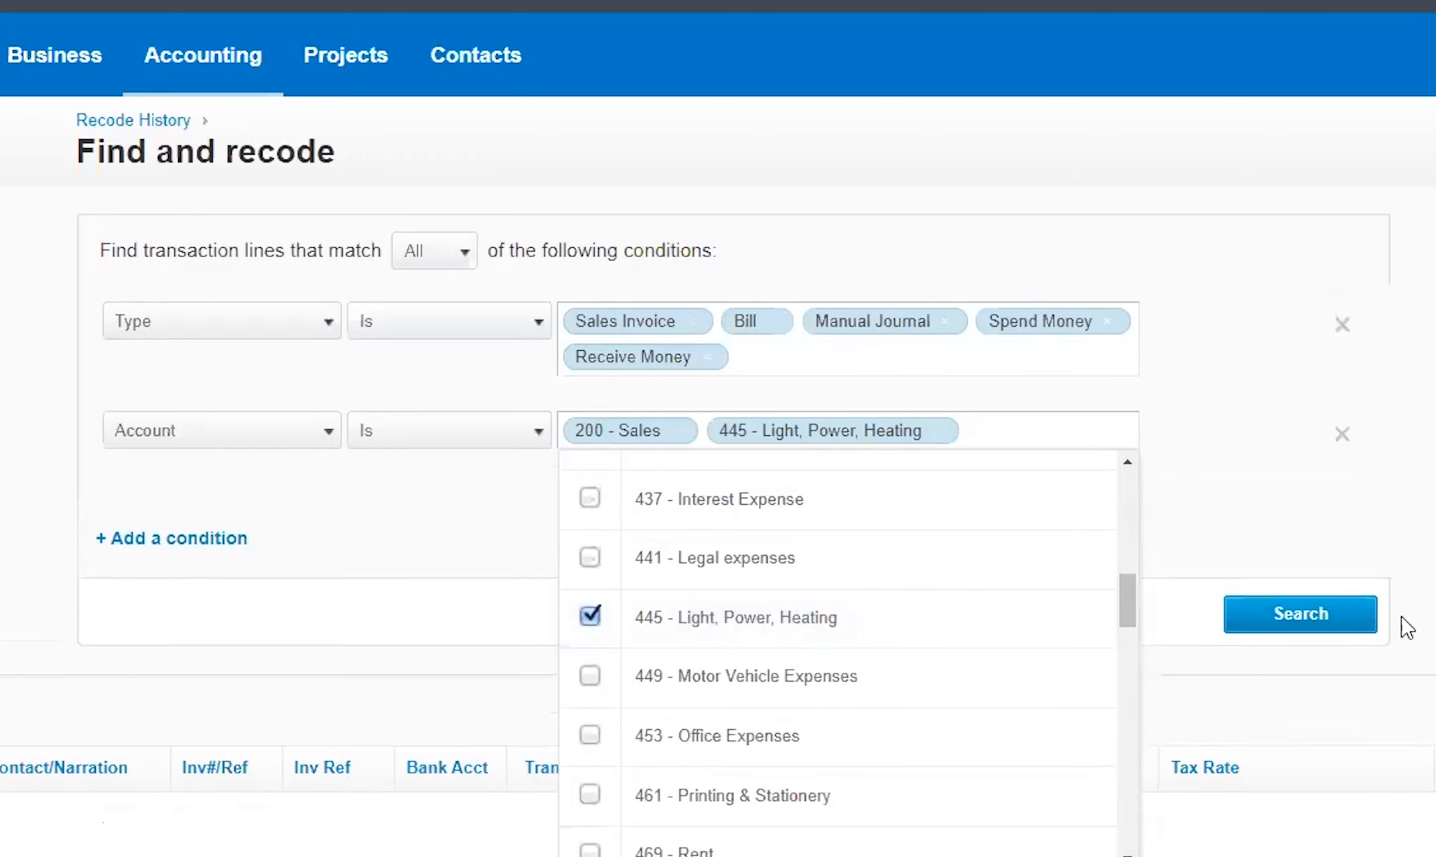
pyautogui.click(1347, 594)
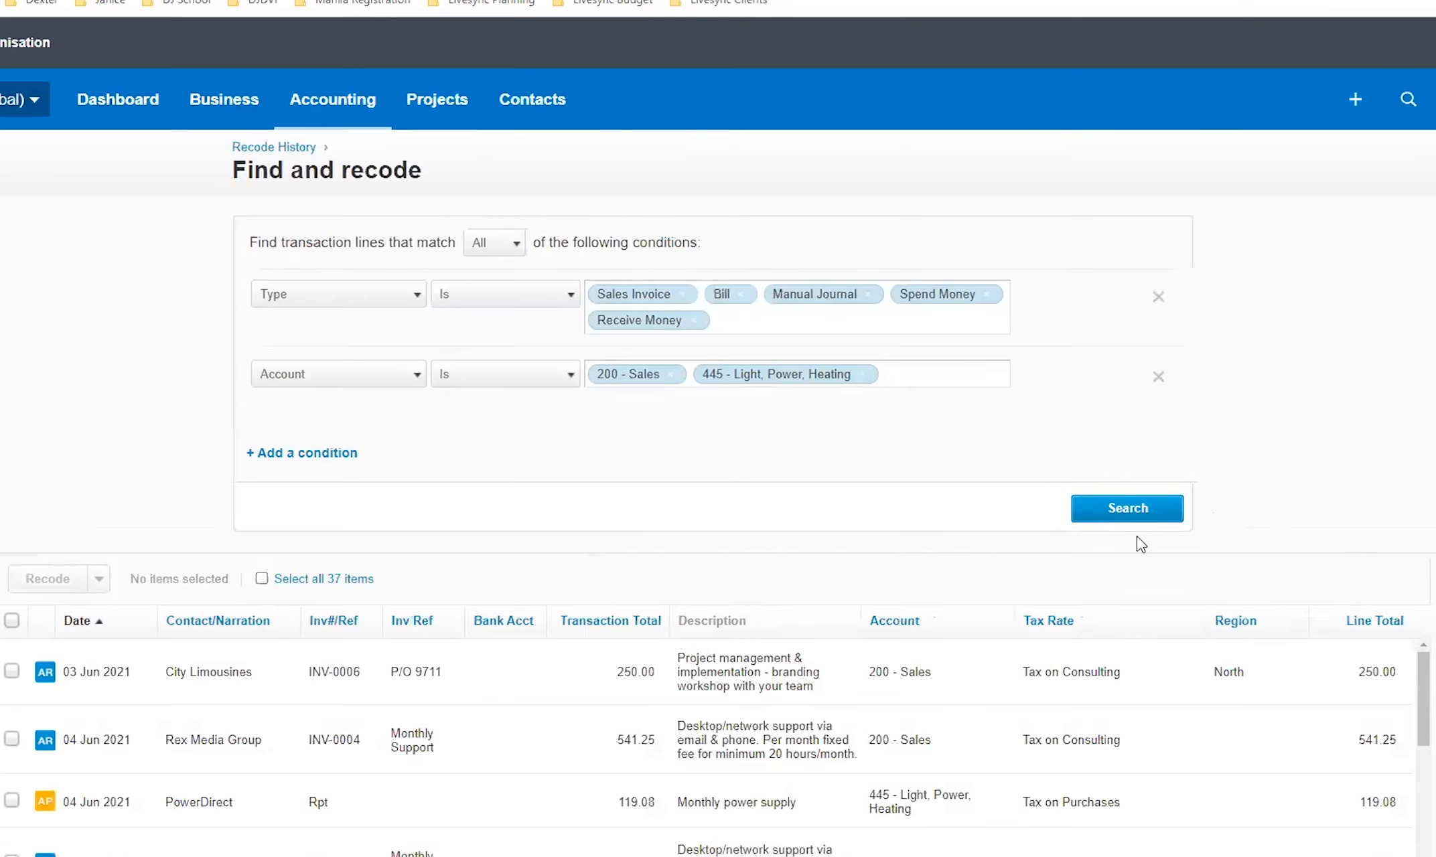
# - Look through the full list of transaction lines found, with their dates, contacts, accounts and tax rates
pyautogui.scroll(-5, 763, 722)
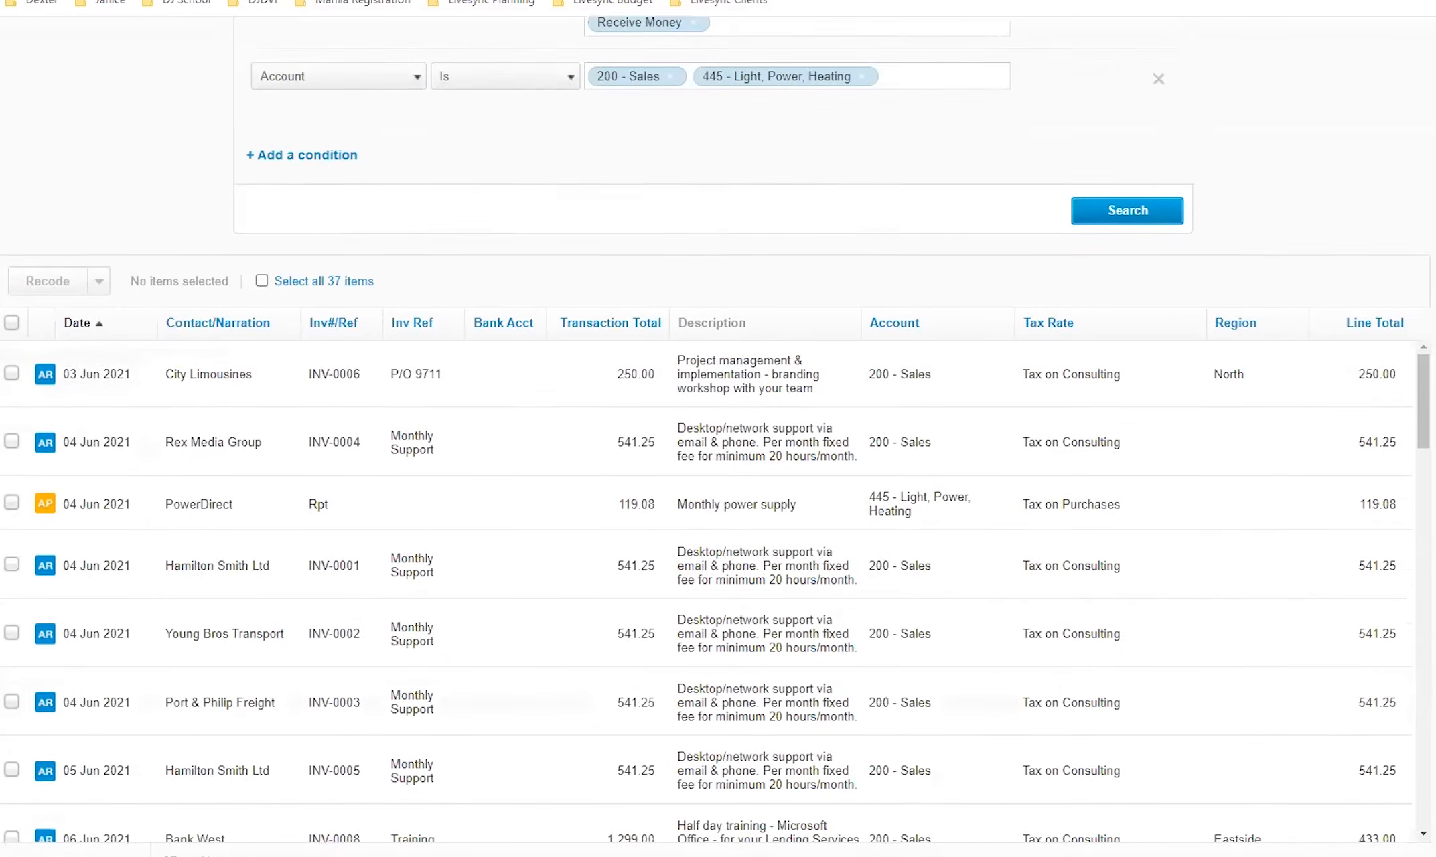
pyautogui.scroll(2, 1148, 264)
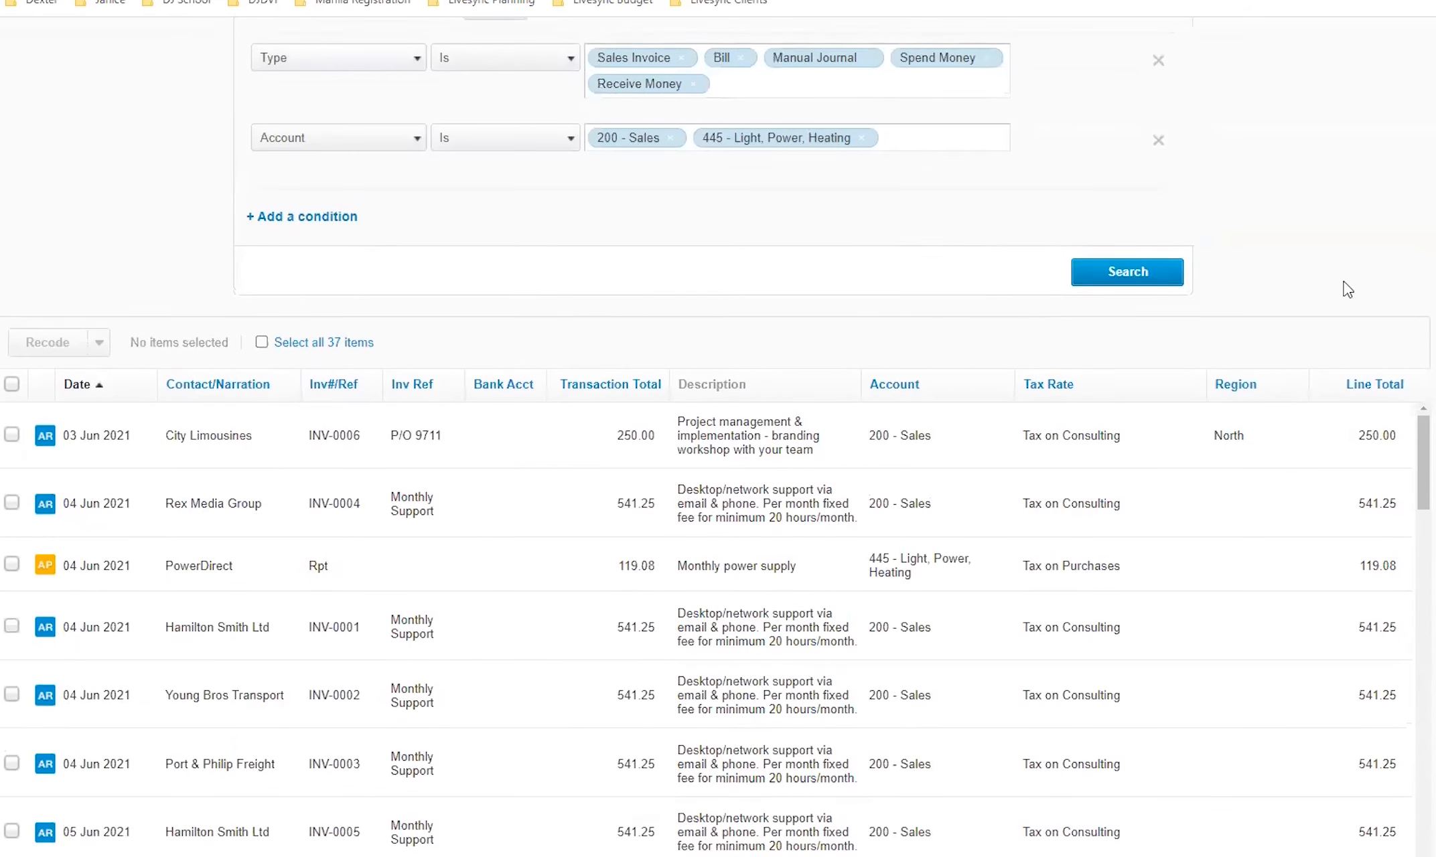
pyautogui.scroll(3, 783, 177)
pyautogui.scroll(-1, 715, 434)
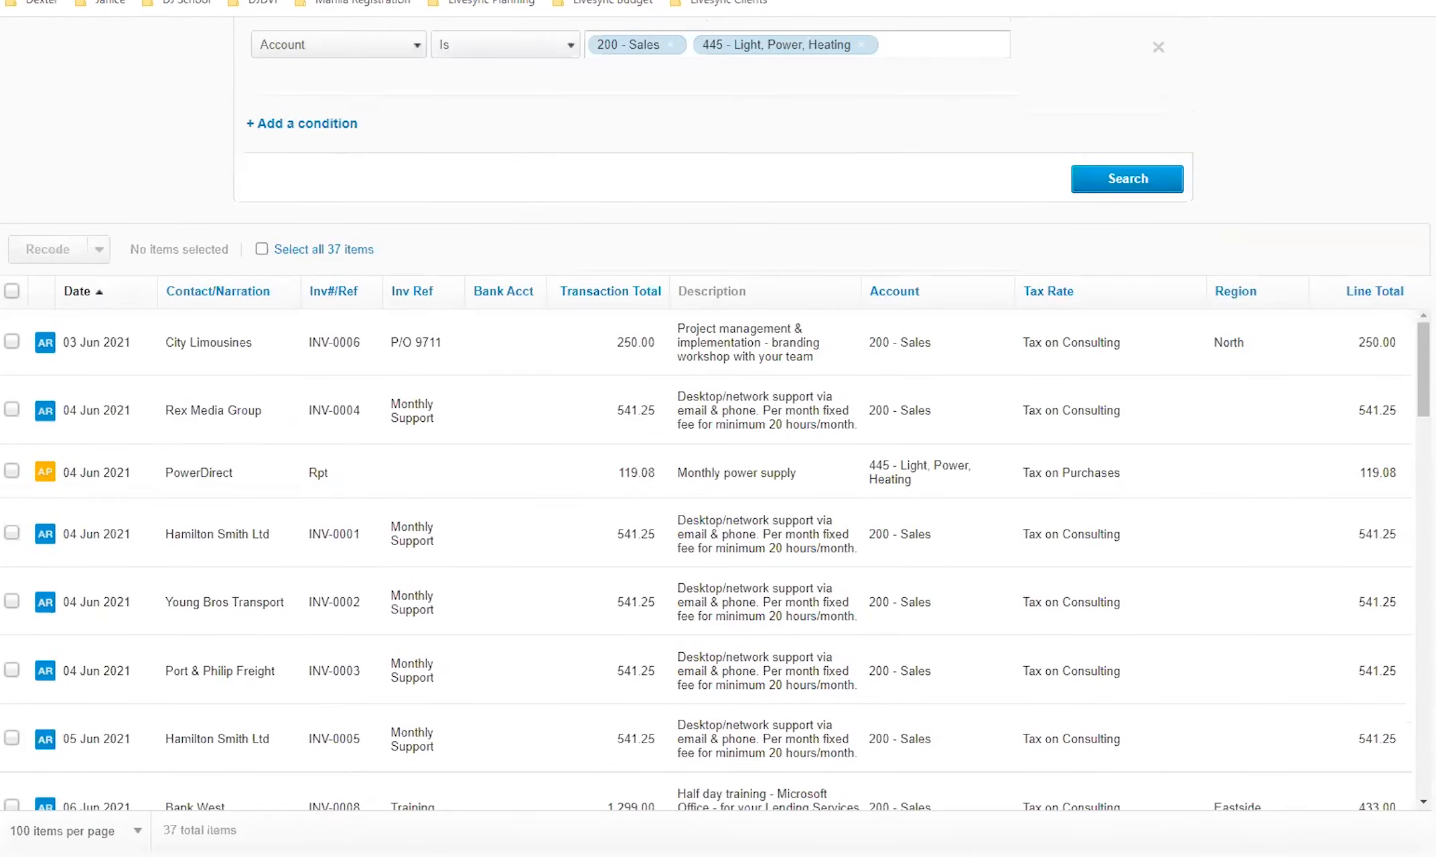
pyautogui.moveTo(1424, 408); pyautogui.dragTo(1425, 619)
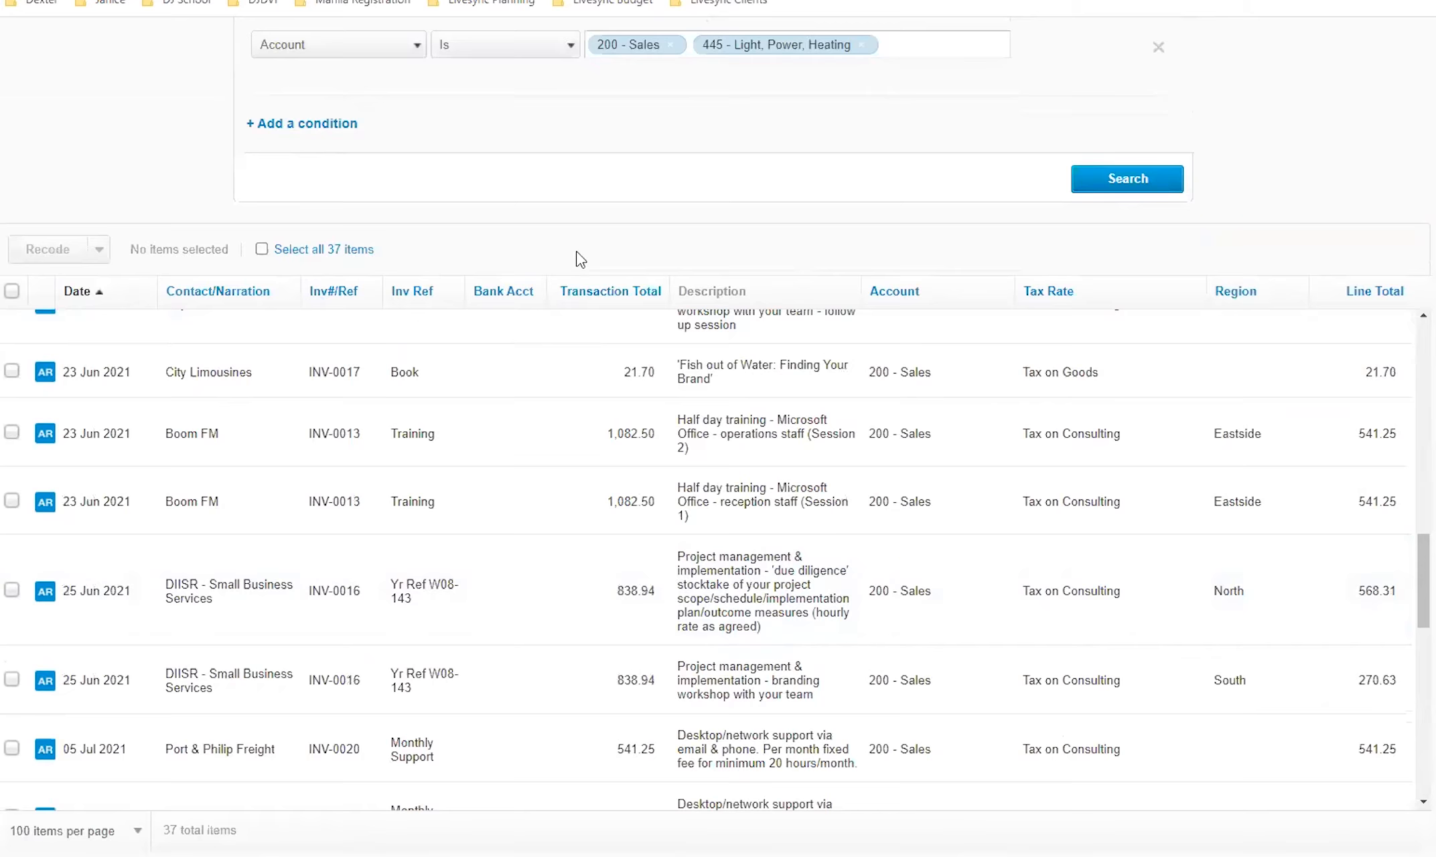
pyautogui.scroll(2, 694, 172)
pyautogui.moveTo(1424, 646); pyautogui.dragTo(1419, 783)
pyautogui.scroll(-1, 718, 436)
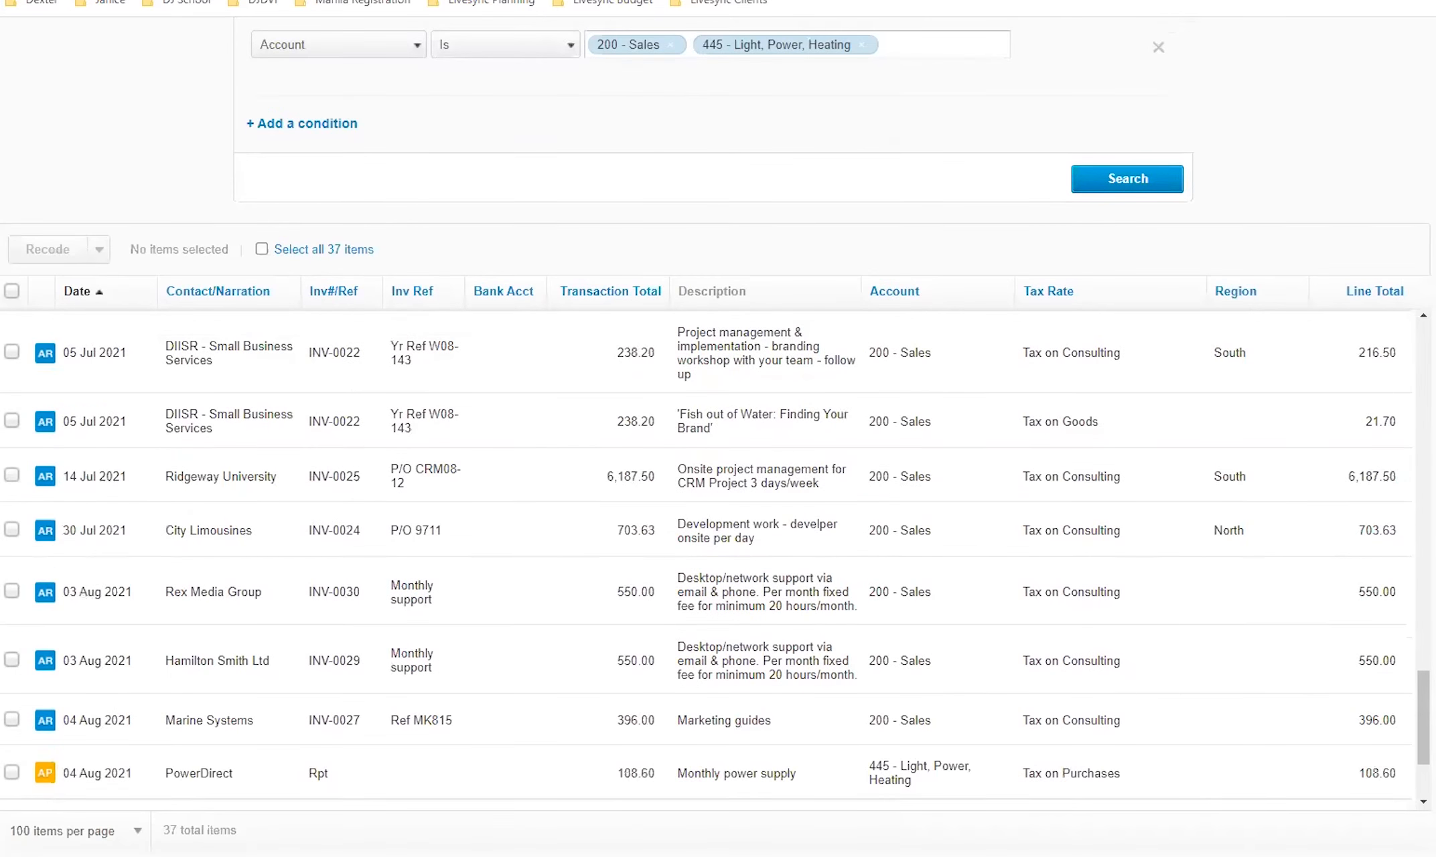
pyautogui.moveTo(1426, 716); pyautogui.dragTo(1427, 368)
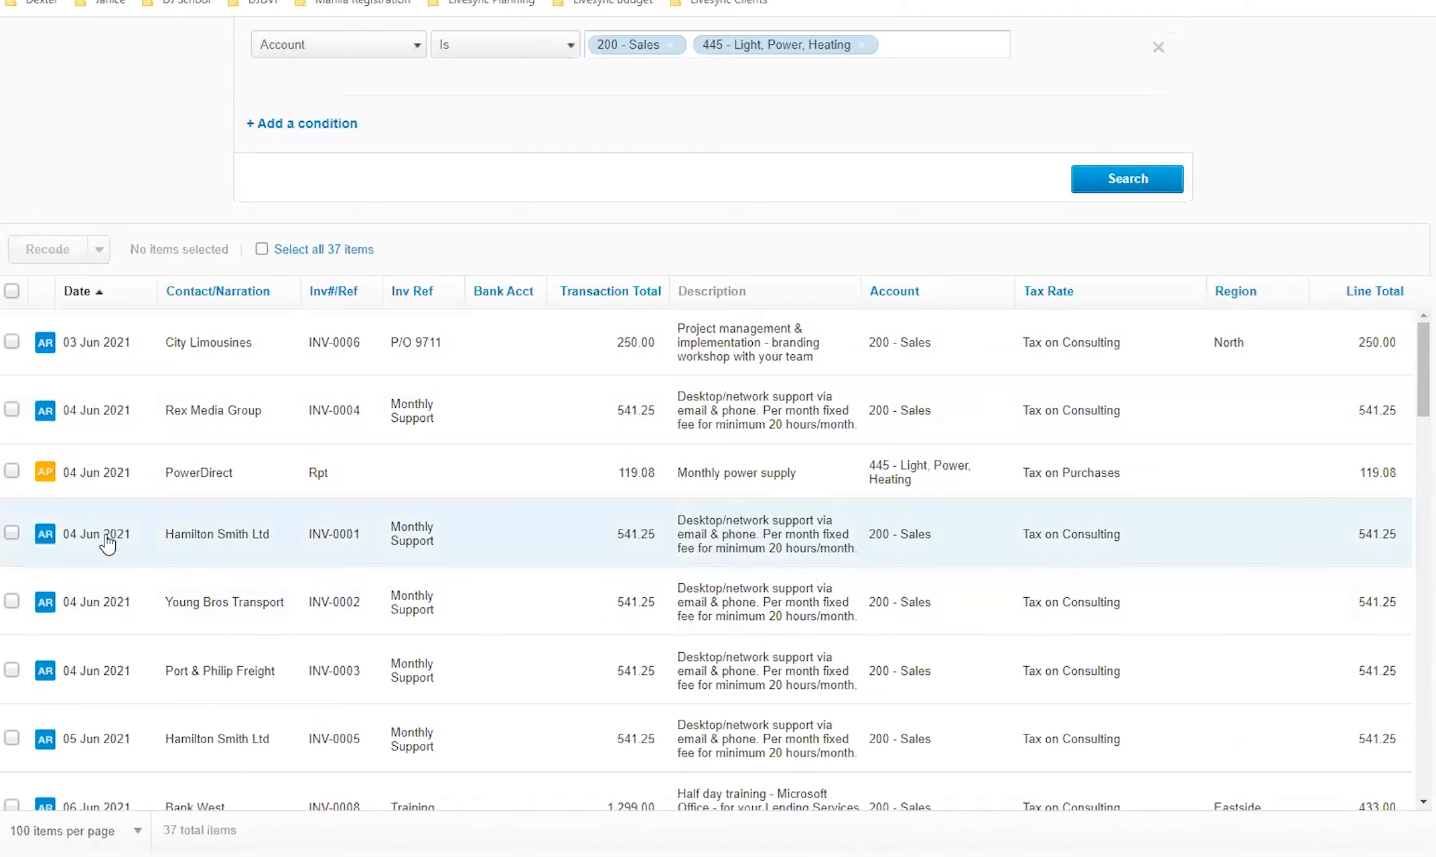
# - Compare the matching lines with the Type and Account conditions, from the earliest dates to the latest and back
pyautogui.click(1390, 566)
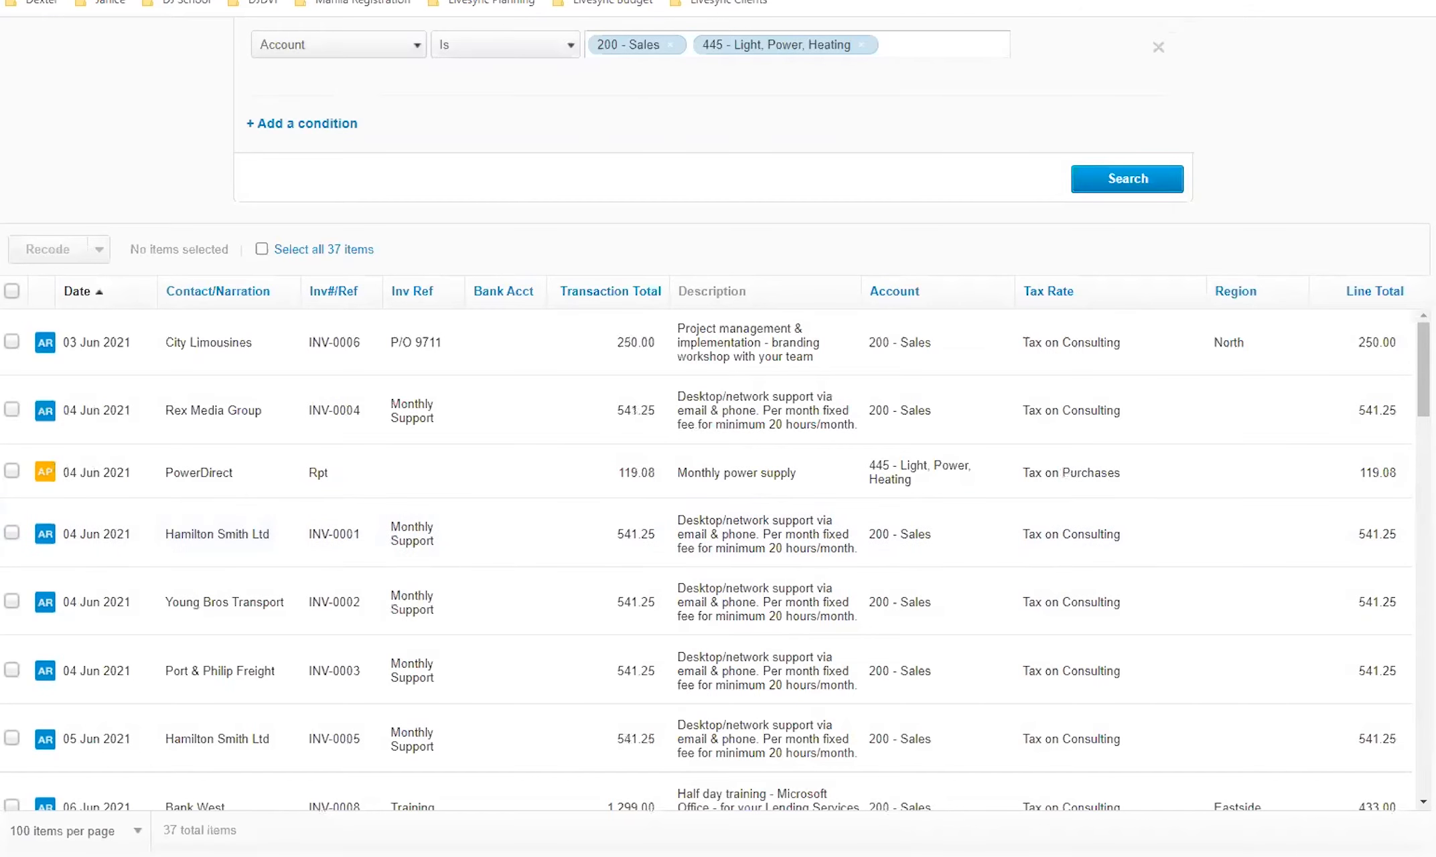
pyautogui.scroll(5, 715, 428)
pyautogui.scroll(-5, 715, 429)
pyautogui.scroll(5, 715, 429)
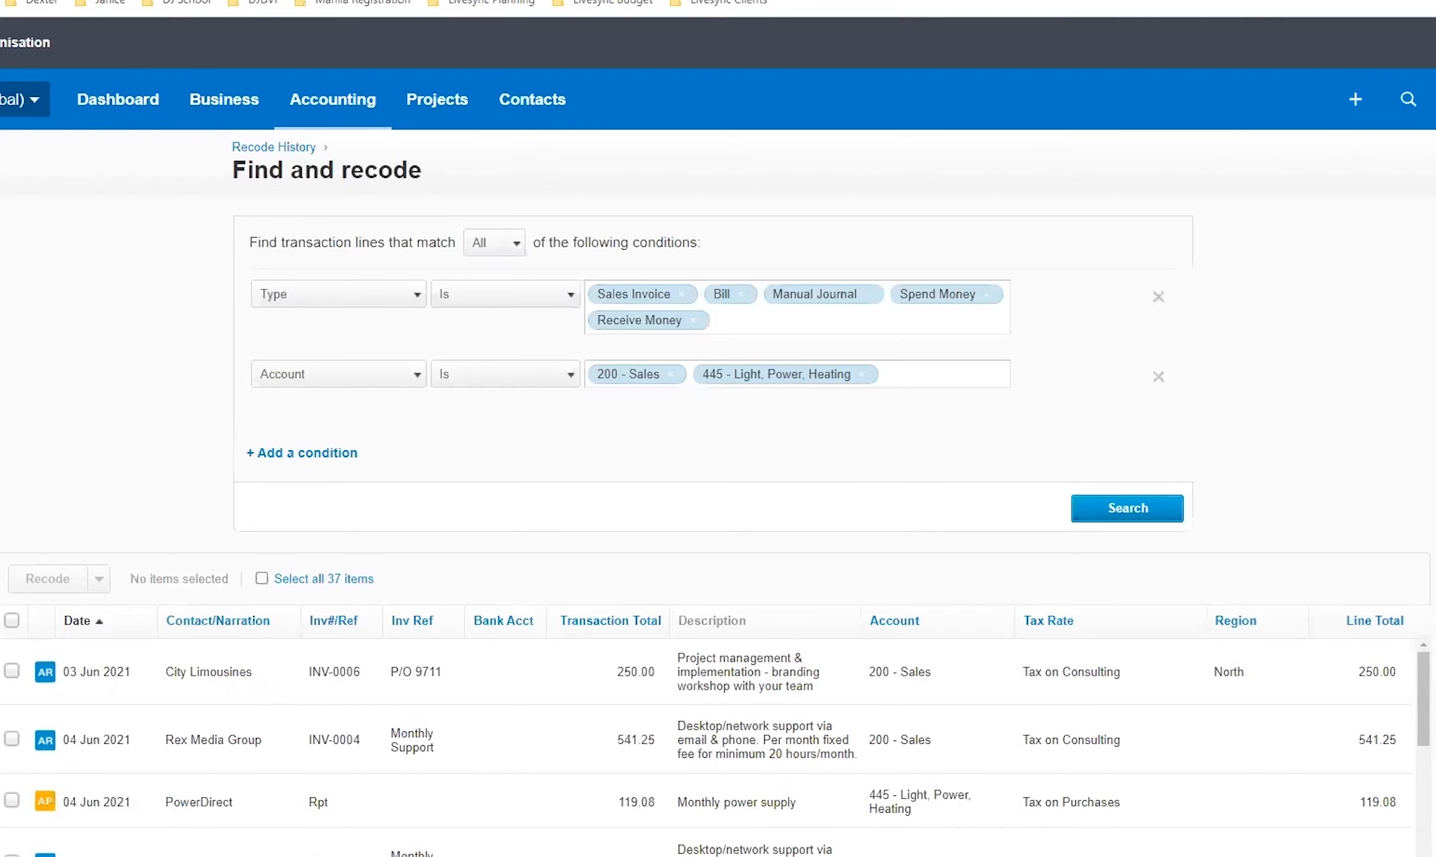
pyautogui.scroll(-5, 715, 429)
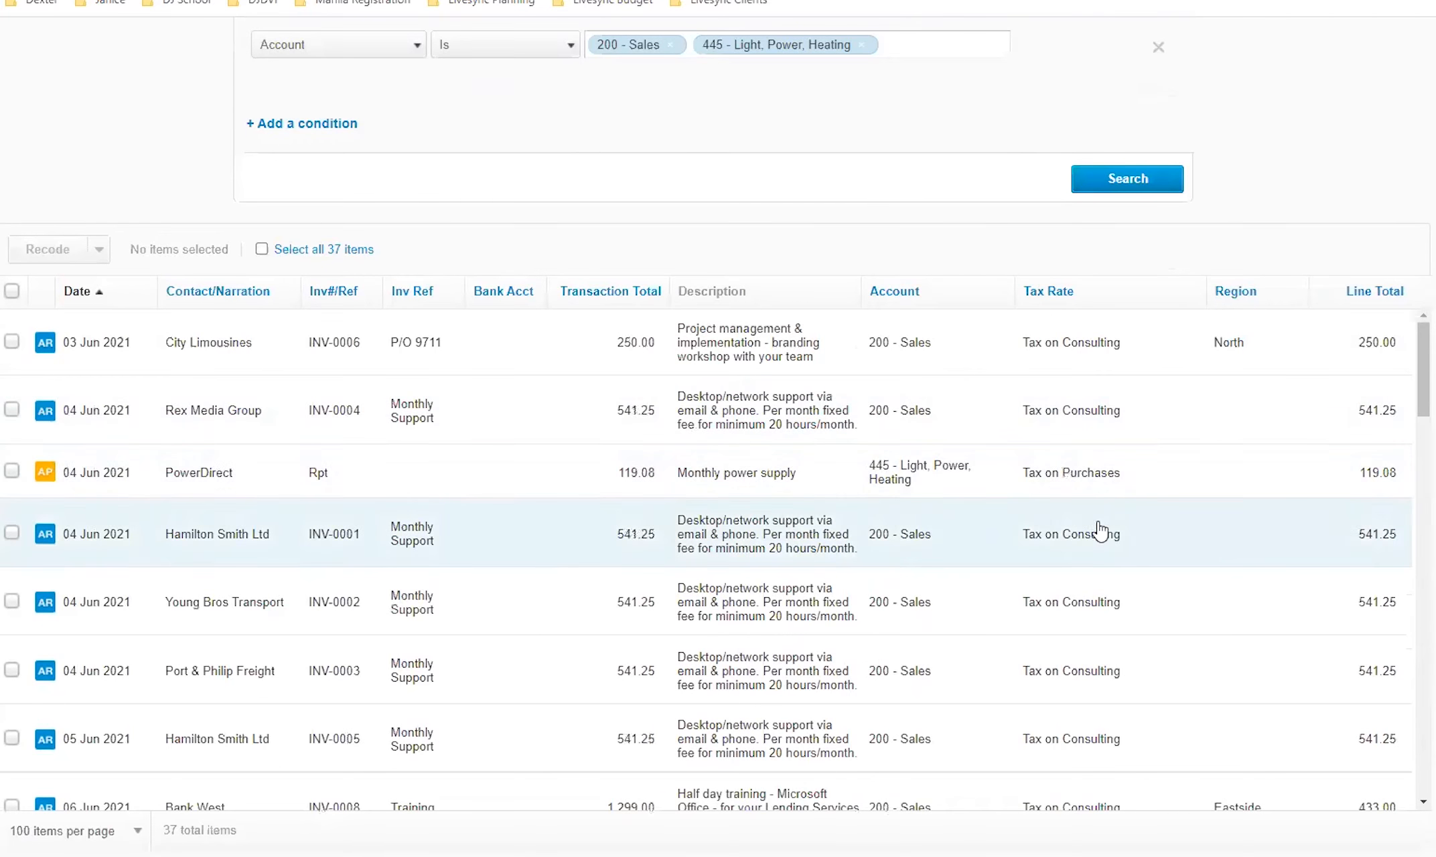
pyautogui.scroll(-3, 1099, 529)
pyautogui.scroll(-10, 1404, 600)
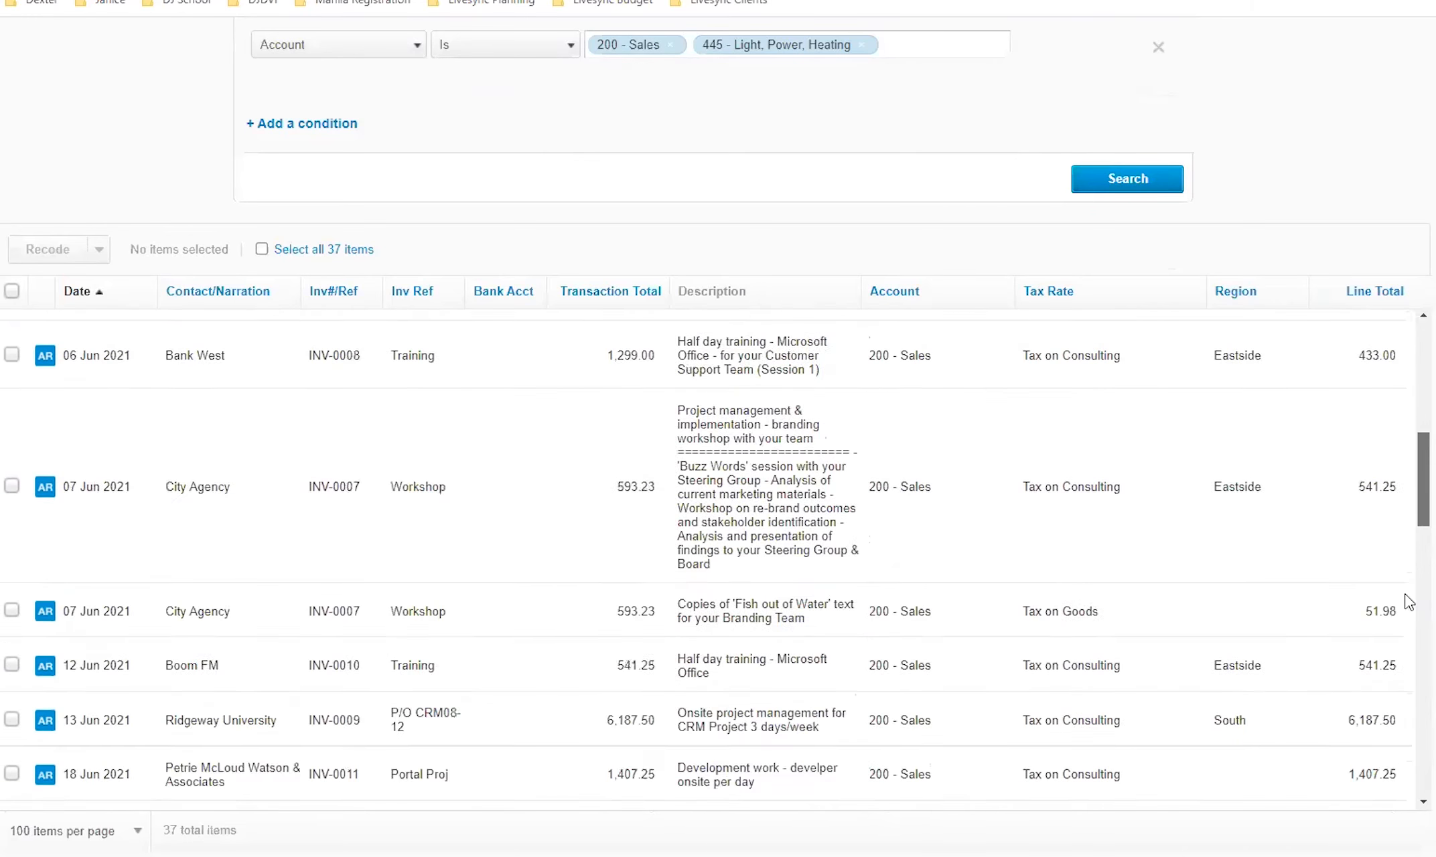
pyautogui.scroll(-5, 1404, 713)
pyautogui.moveTo(1426, 763); pyautogui.dragTo(1425, 387)
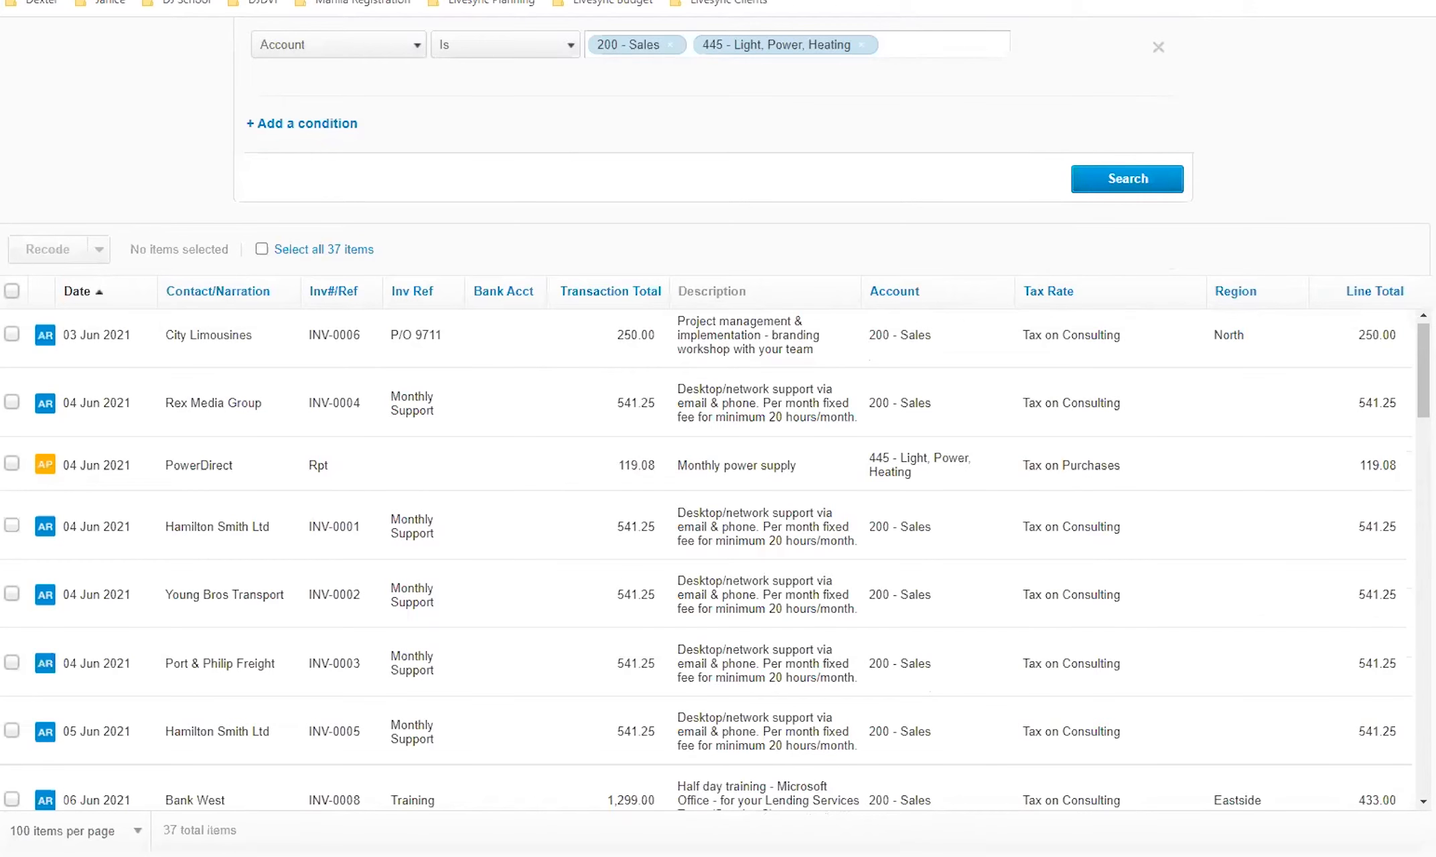
pyautogui.moveTo(1425, 367); pyautogui.dragTo(1425, 747)
pyautogui.scroll(2, 718, 167)
pyautogui.scroll(3, 507, 558)
pyautogui.scroll(-5, 506, 558)
pyautogui.scroll(7, 926, 366)
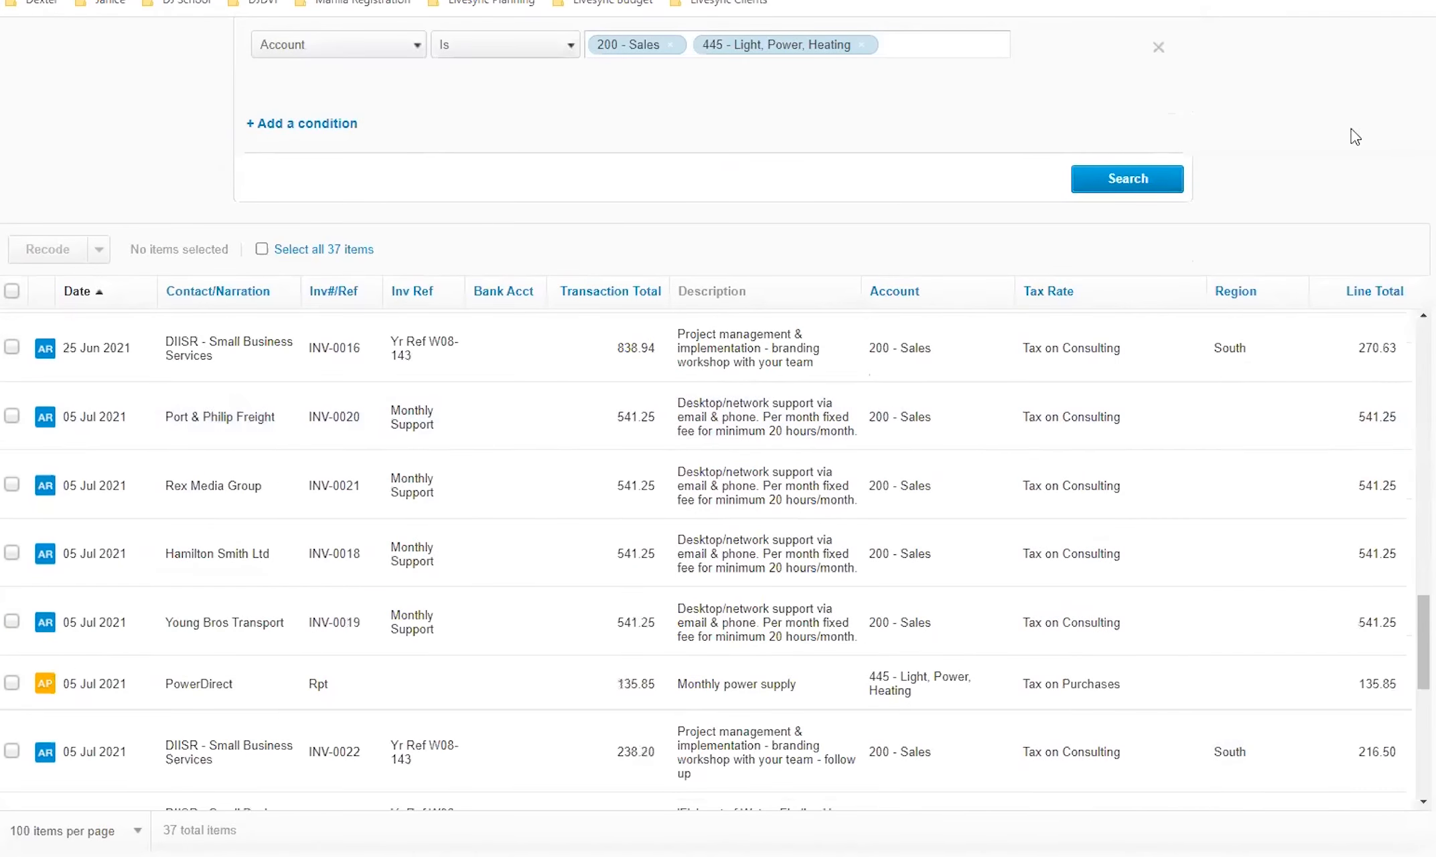
pyautogui.scroll(3, 1354, 136)
pyautogui.scroll(-3, 1410, 472)
pyautogui.moveTo(1426, 608); pyautogui.dragTo(1426, 325)
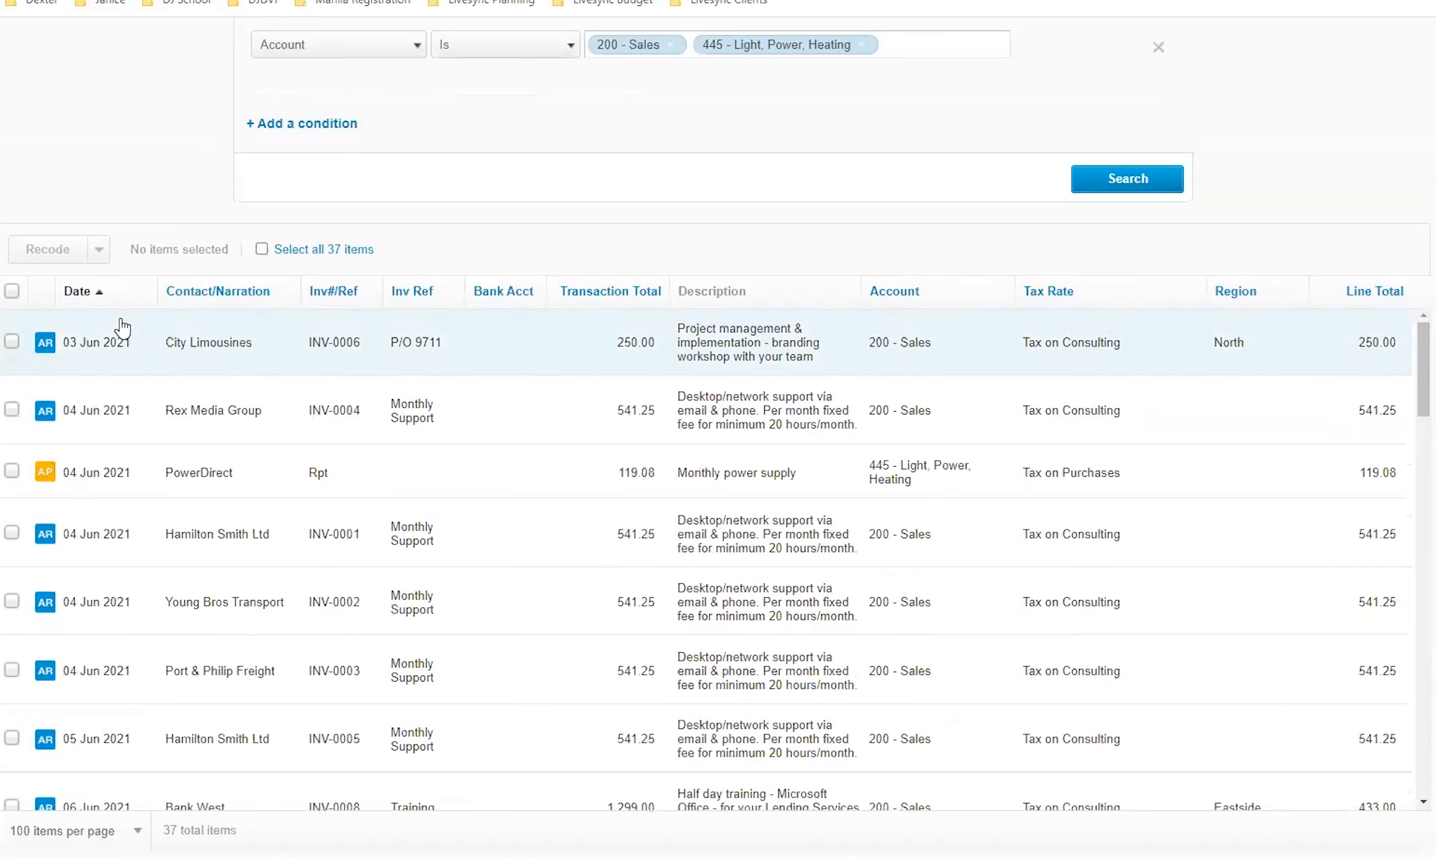
# - Sort the transaction lines by date in both directions, and finally by contact in descending order
pyautogui.click(77, 298)
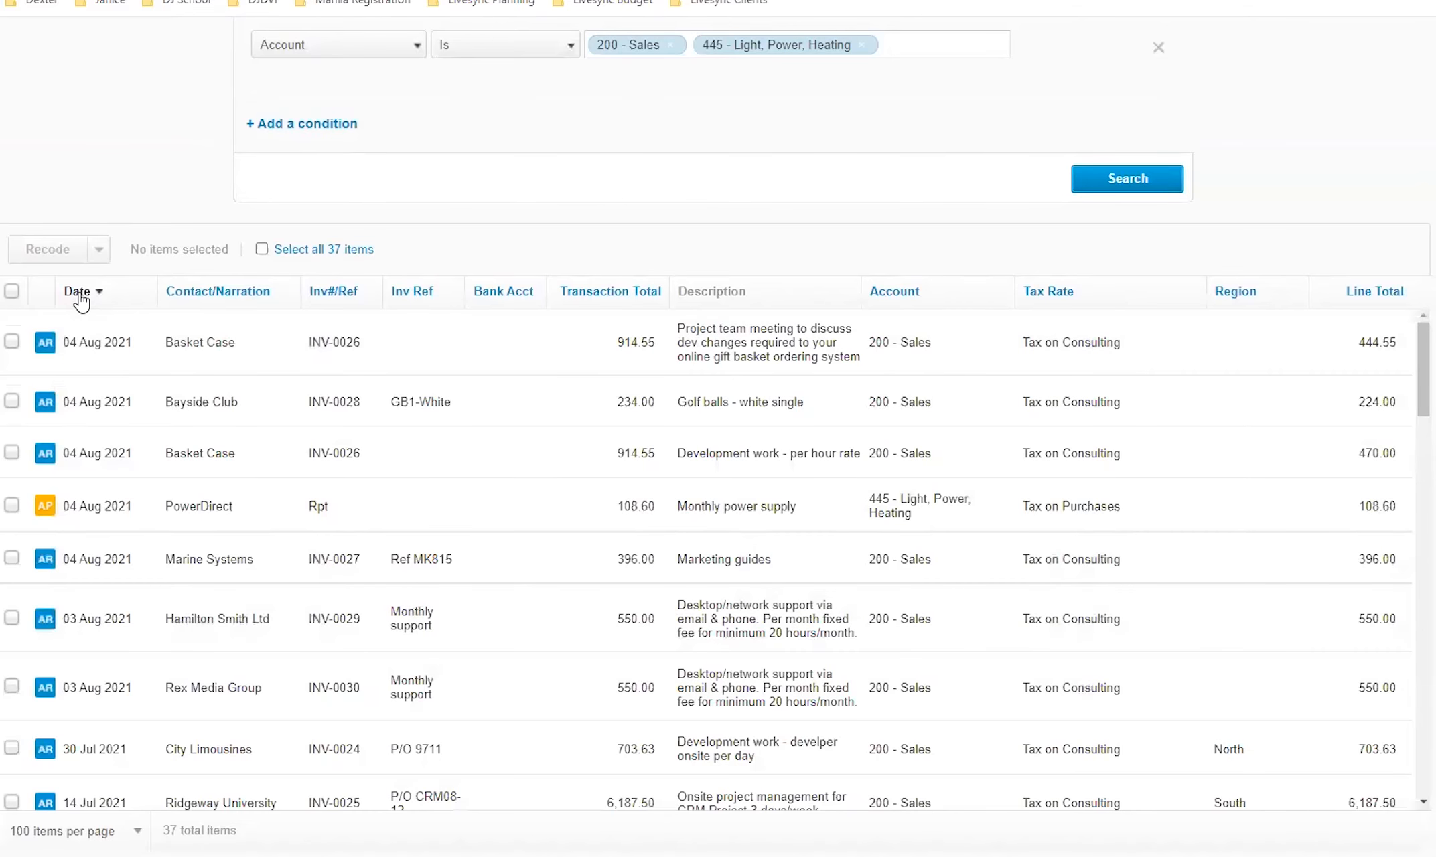
pyautogui.click(79, 296)
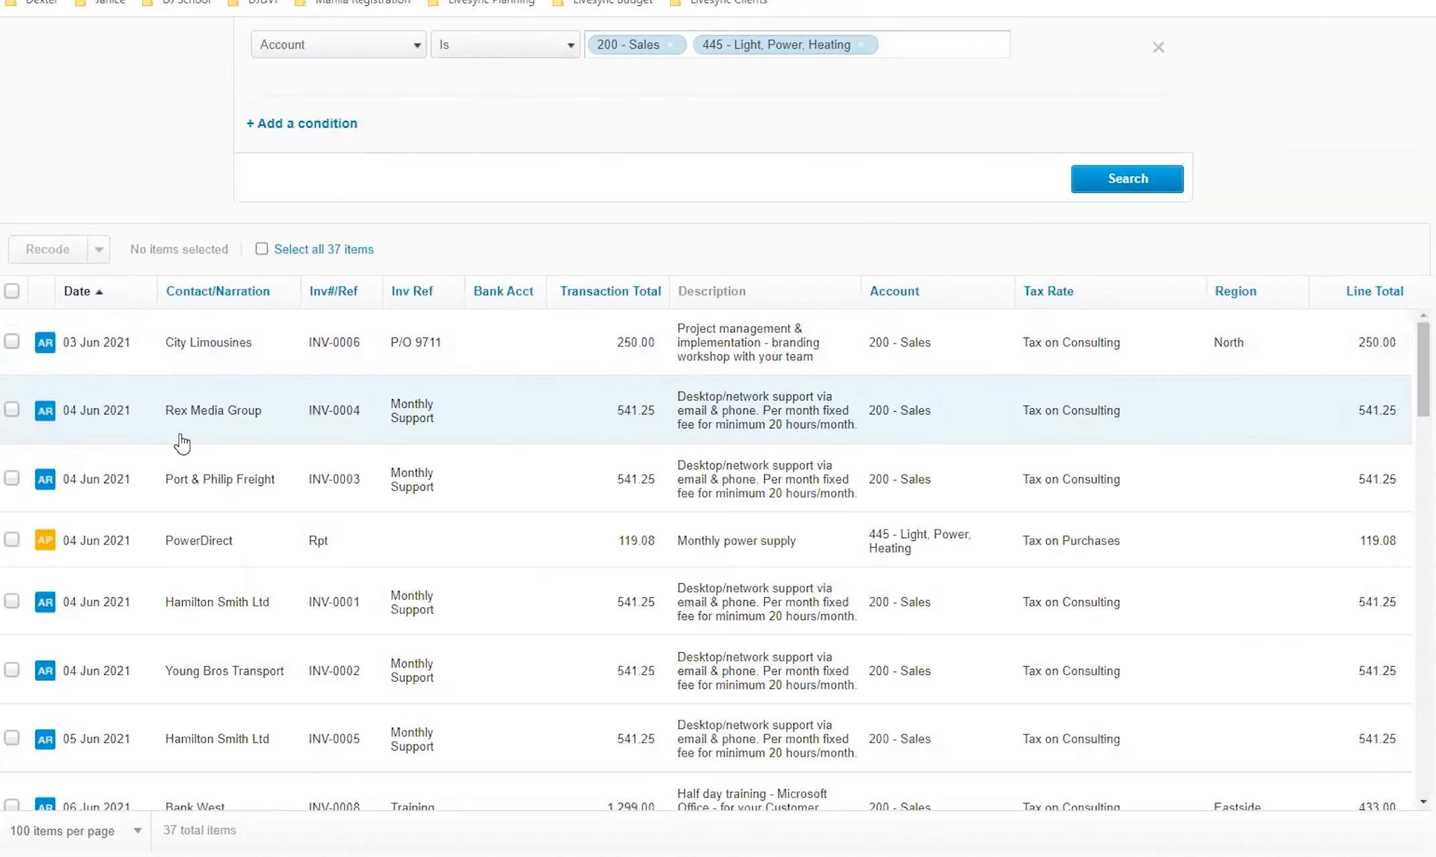
pyautogui.scroll(5, 181, 449)
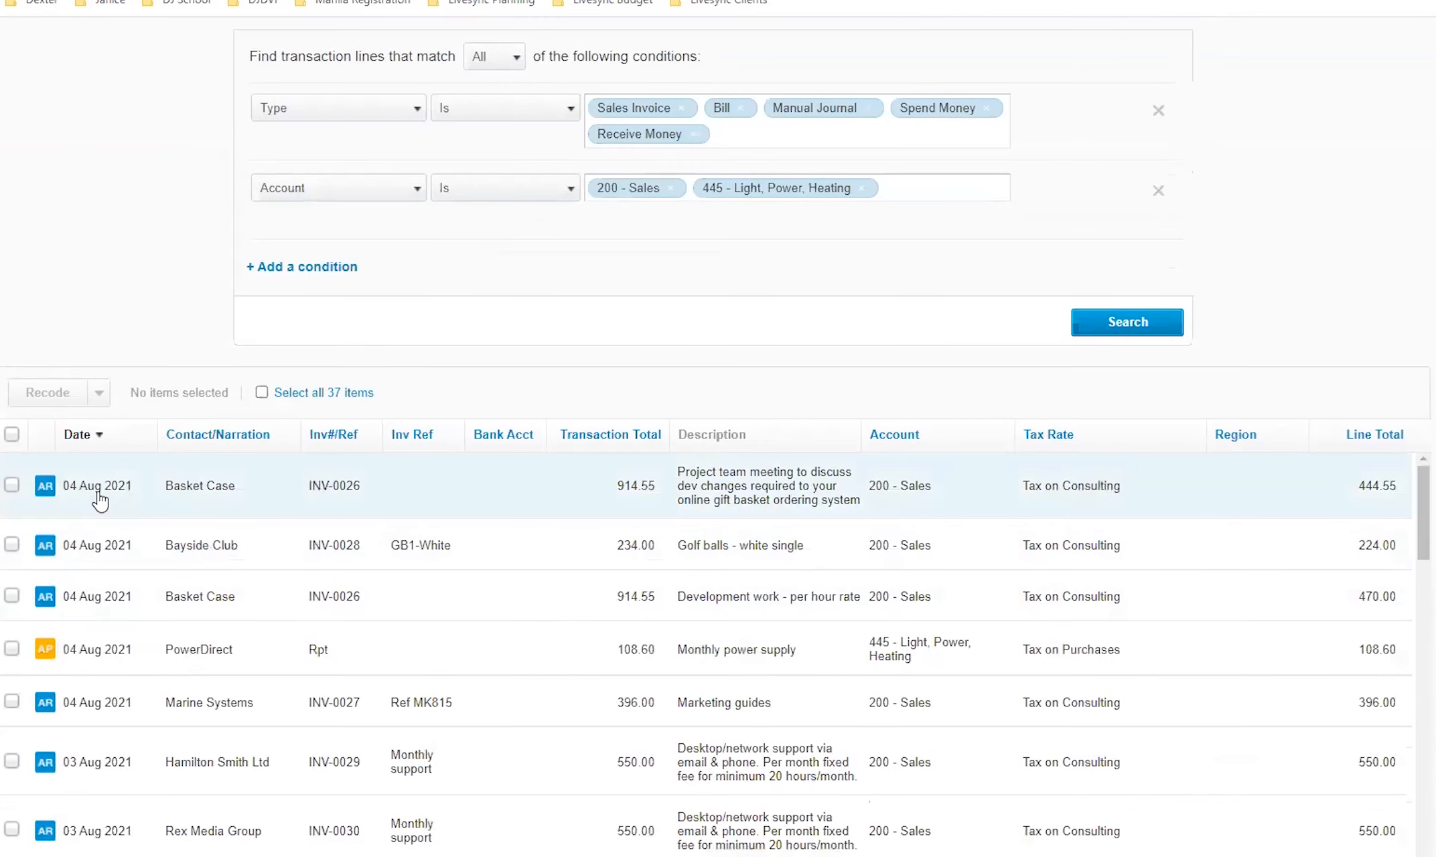
pyautogui.click(78, 437)
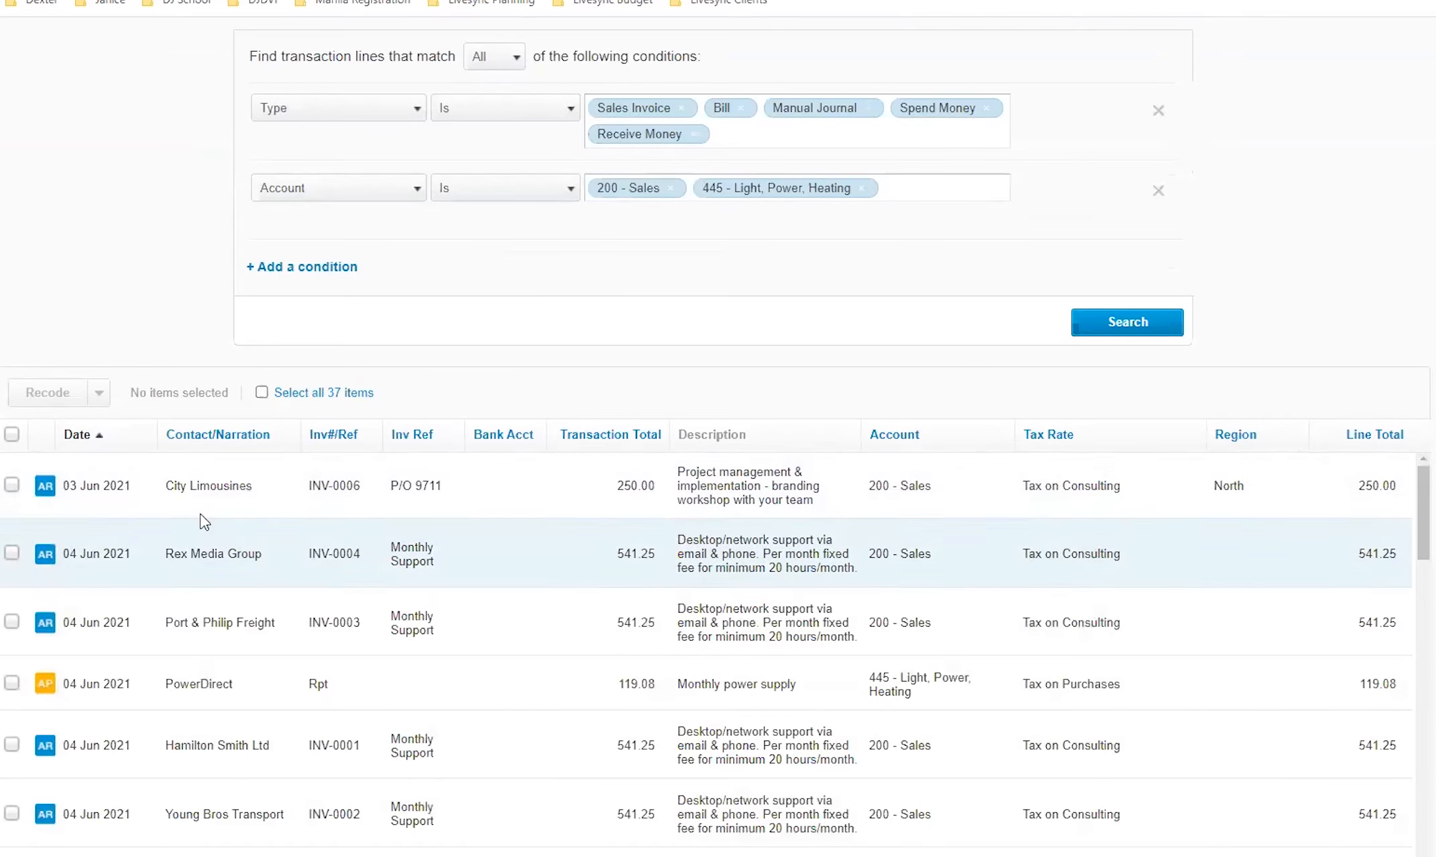
pyautogui.click(227, 439)
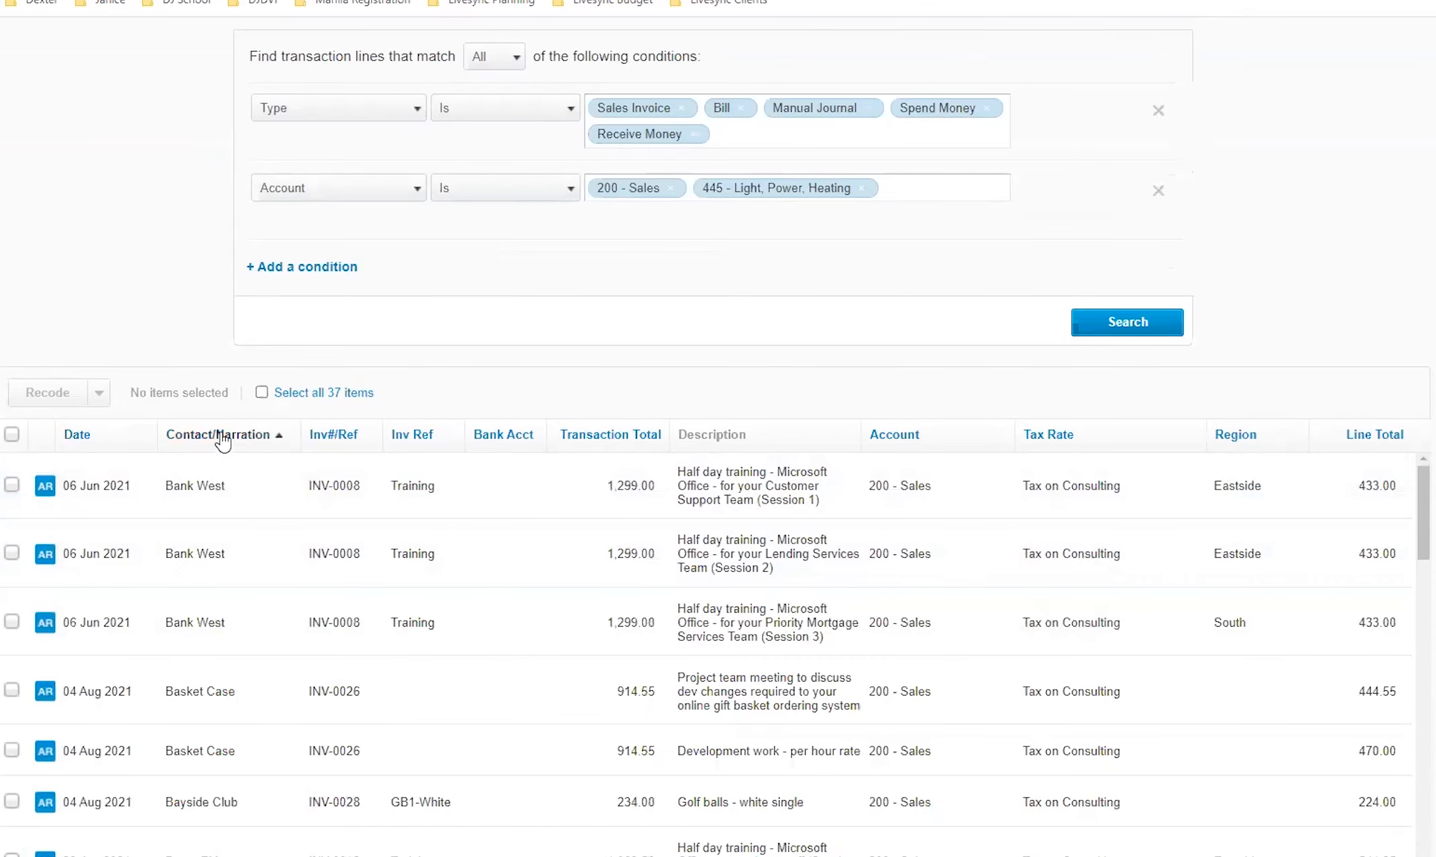
pyautogui.click(224, 437)
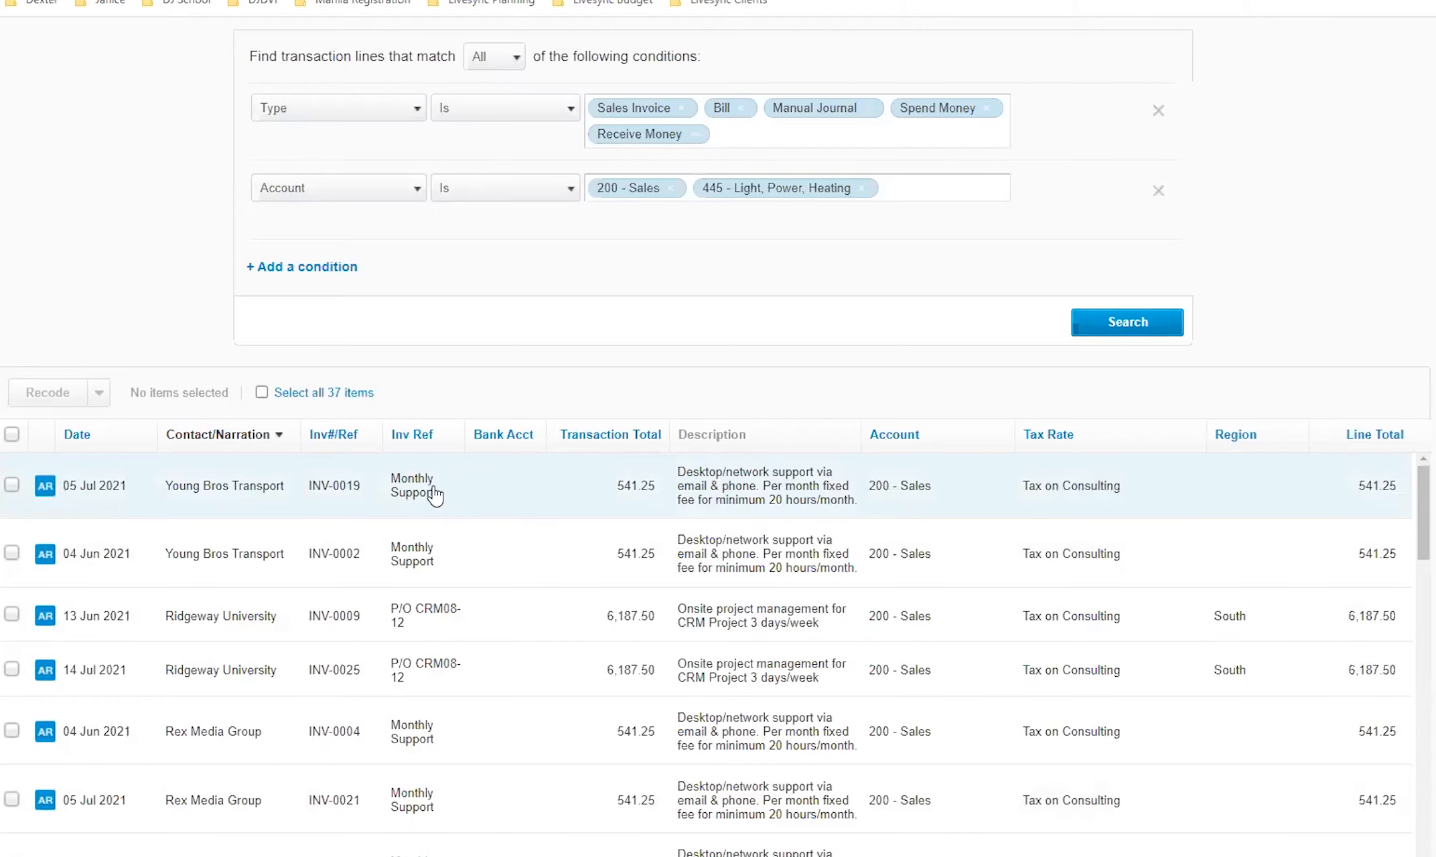
# - Examine the contact-sorted transaction lines and the search conditions that produced them
pyautogui.scroll(-3, 1403, 594)
pyautogui.scroll(3, 1403, 594)
pyautogui.scroll(-7, 777, 553)
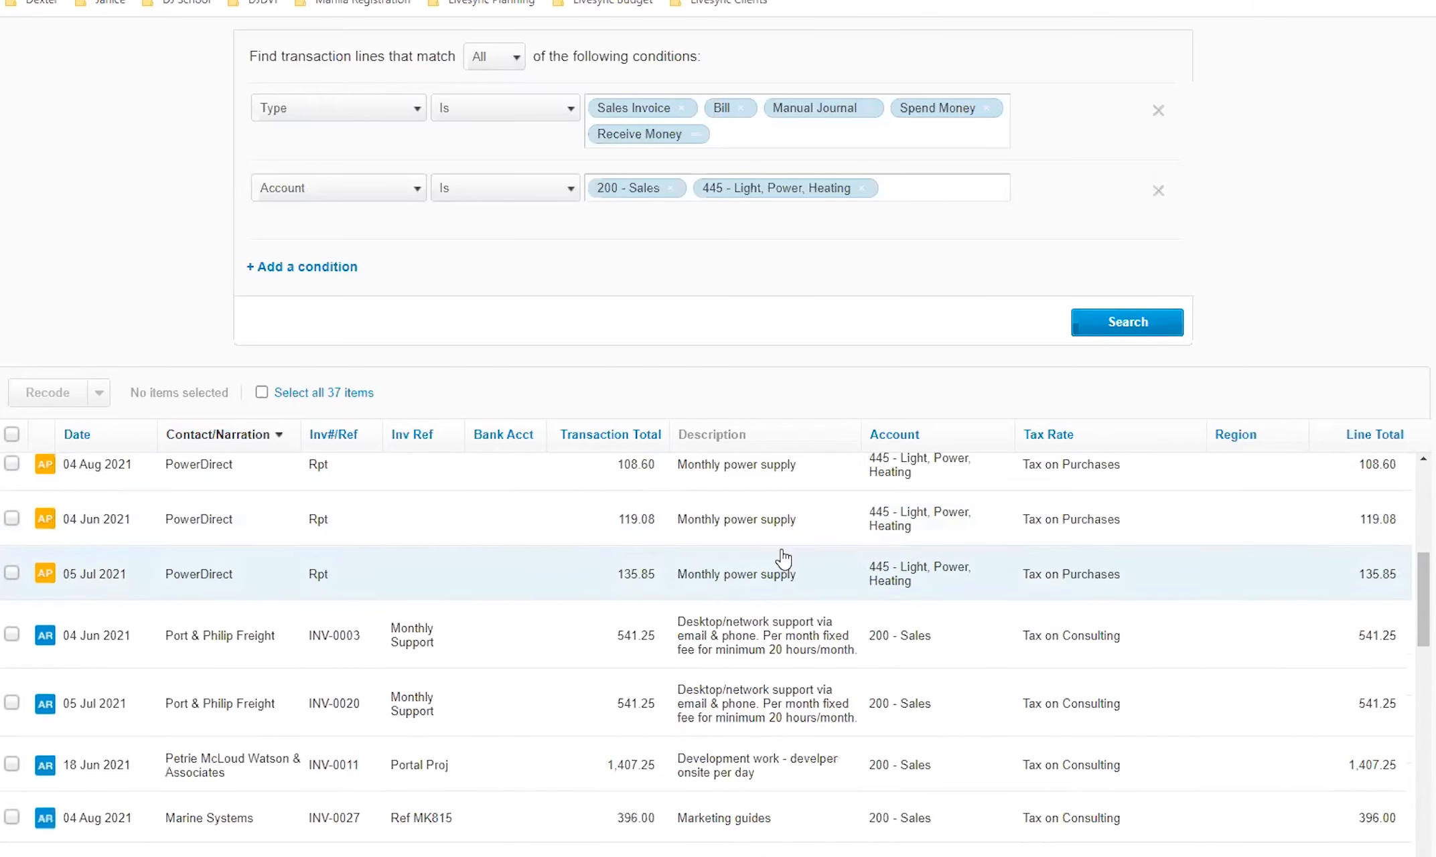
pyautogui.scroll(5, 778, 554)
pyautogui.scroll(-5, 1423, 529)
pyautogui.scroll(3, 1423, 529)
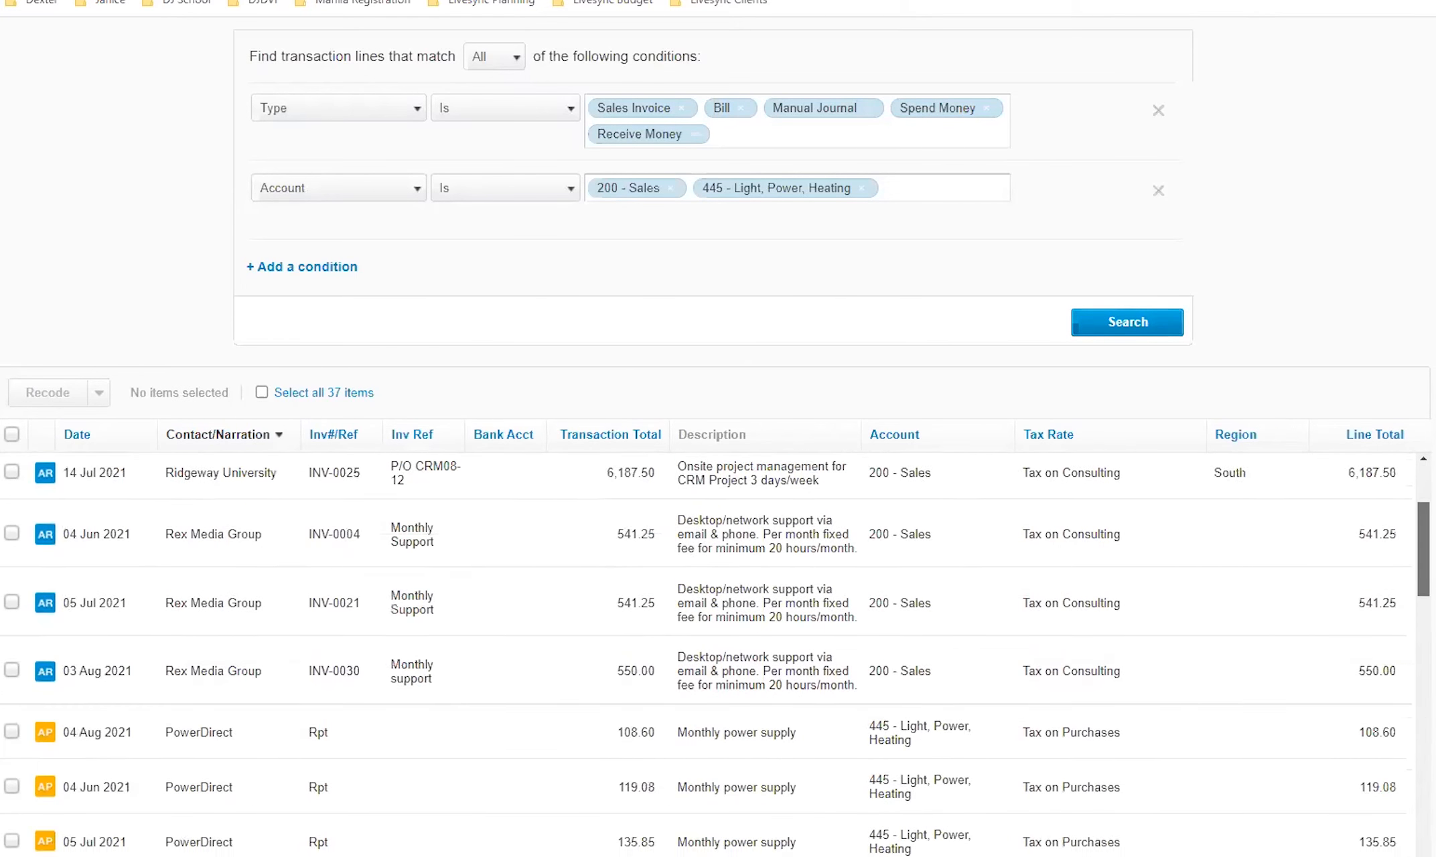
pyautogui.scroll(2, 1407, 402)
pyautogui.scroll(-4, 1370, 395)
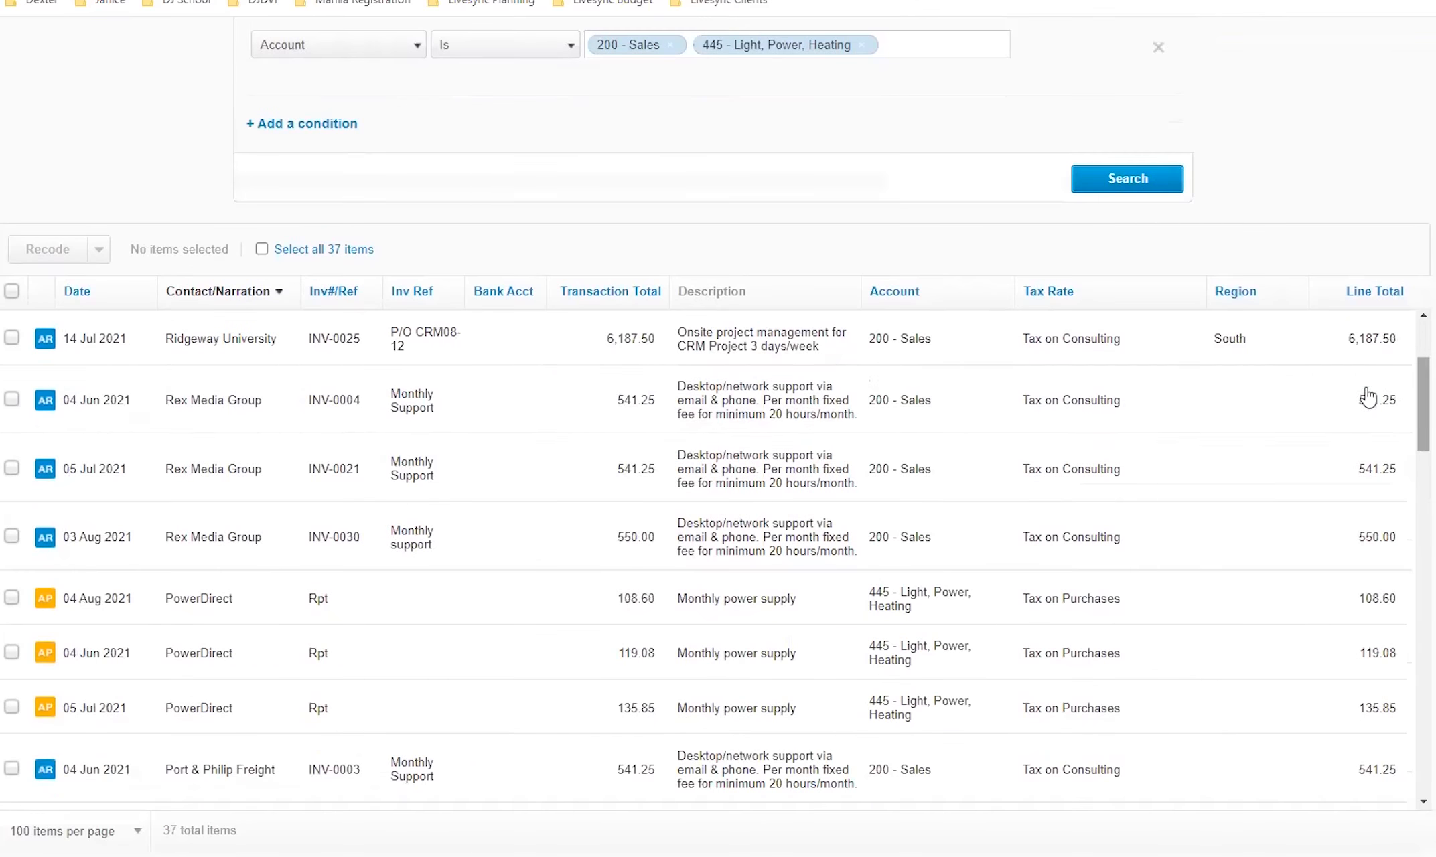
pyautogui.scroll(3, 1421, 415)
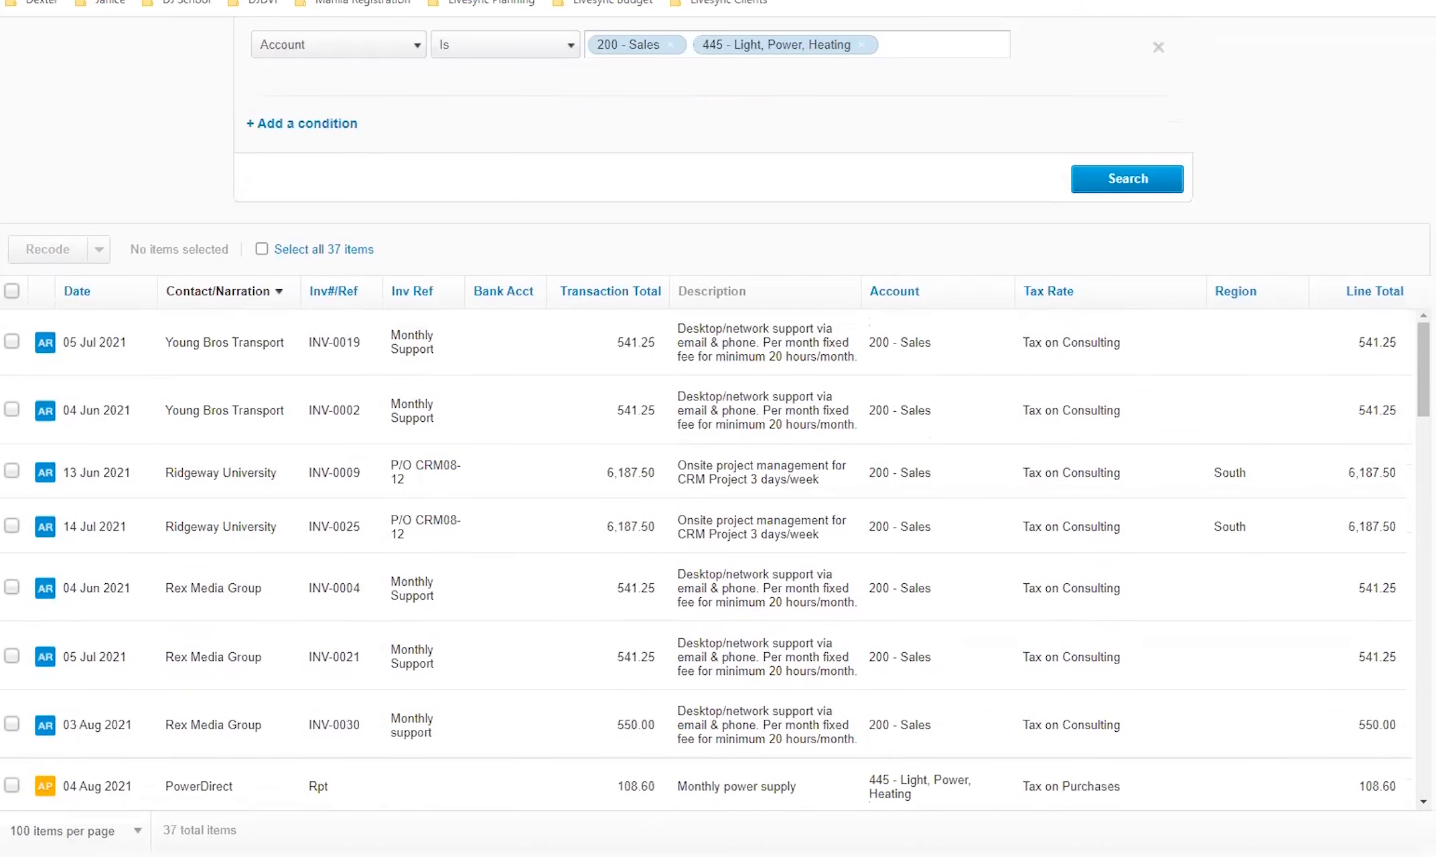
pyautogui.scroll(5, 718, 429)
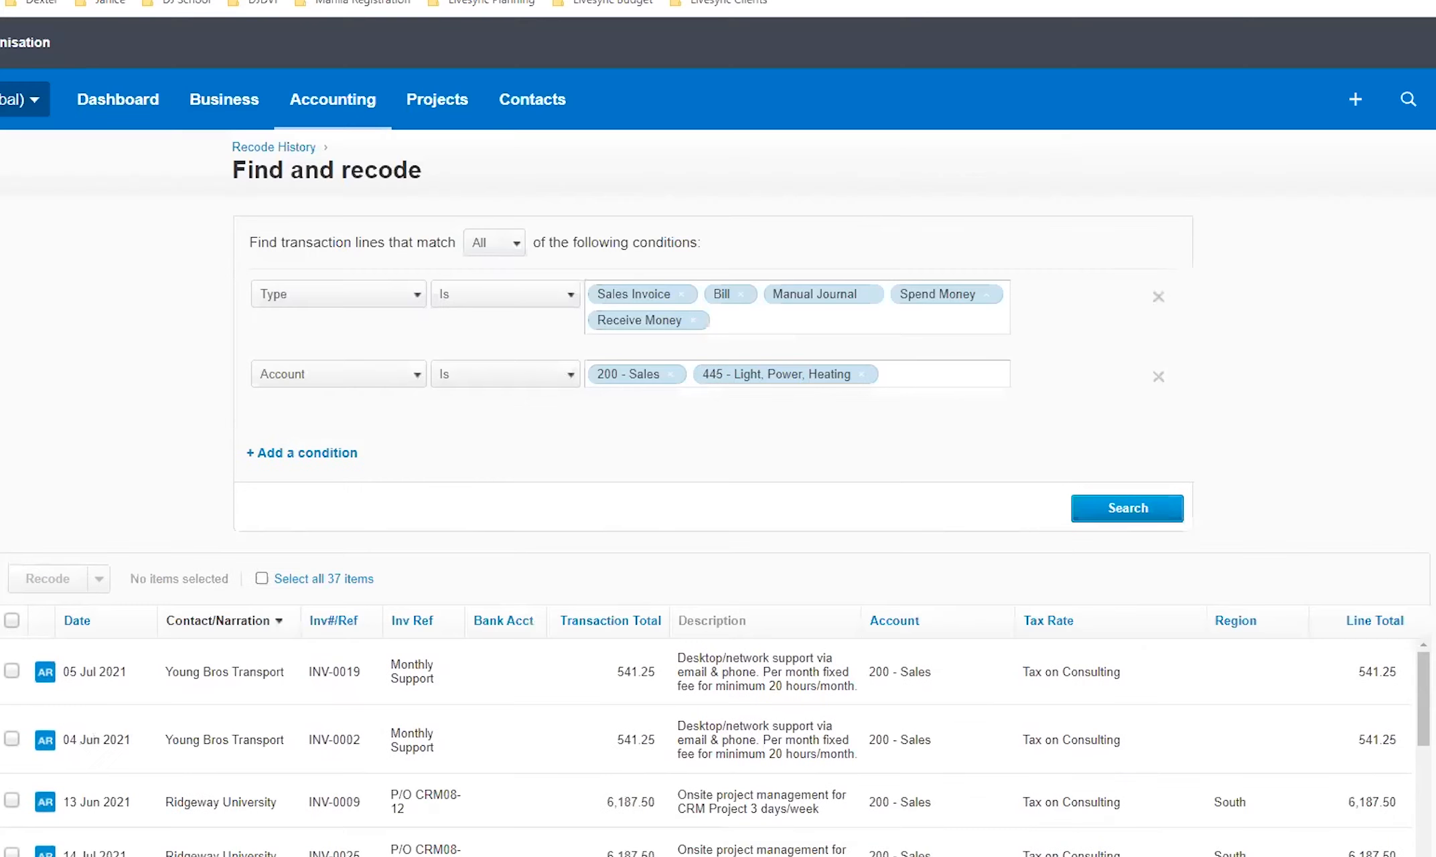
pyautogui.scroll(-5, 718, 429)
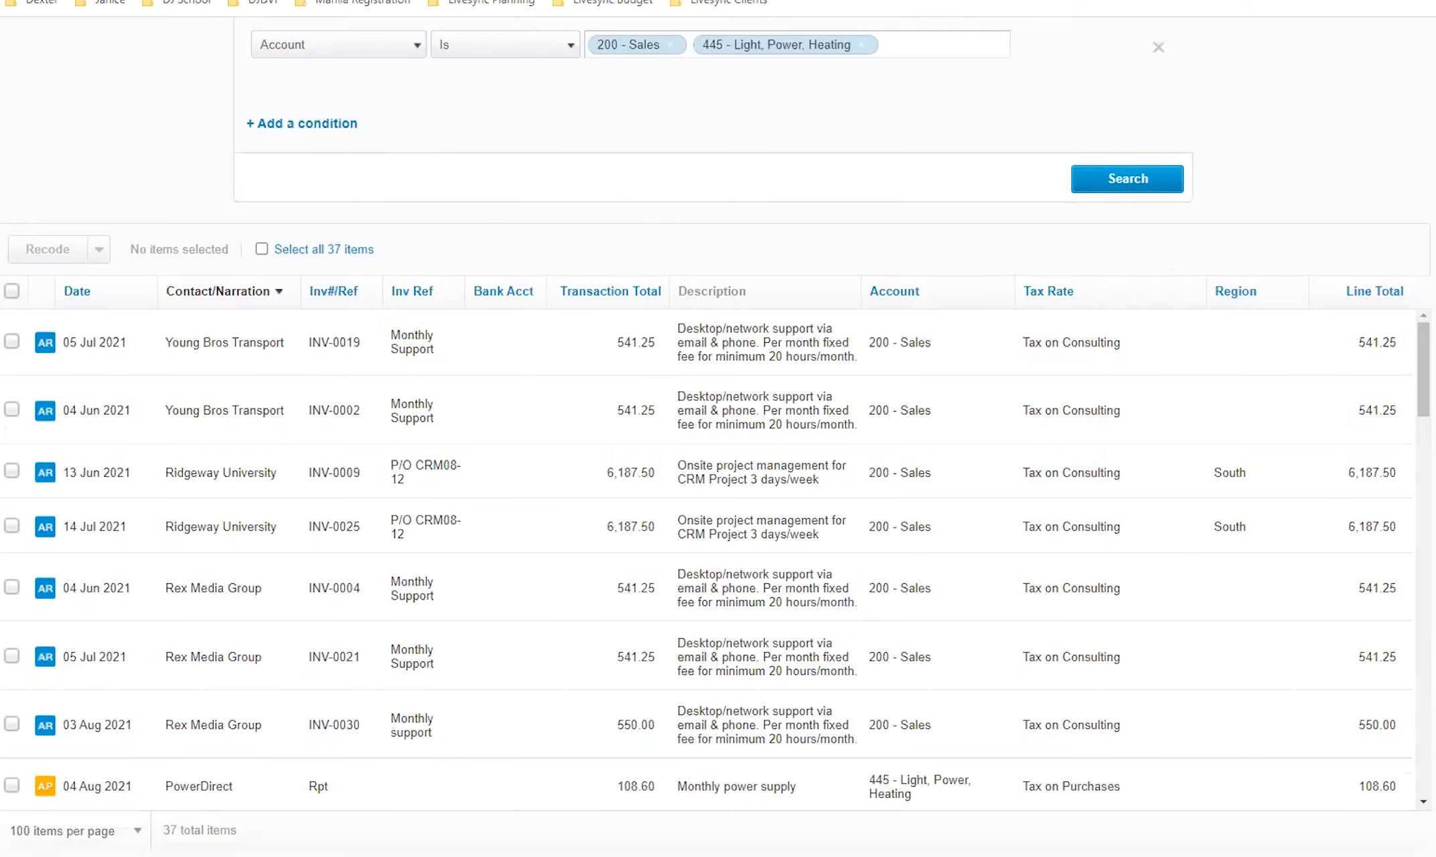
pyautogui.moveTo(1423, 390); pyautogui.dragTo(1425, 635)
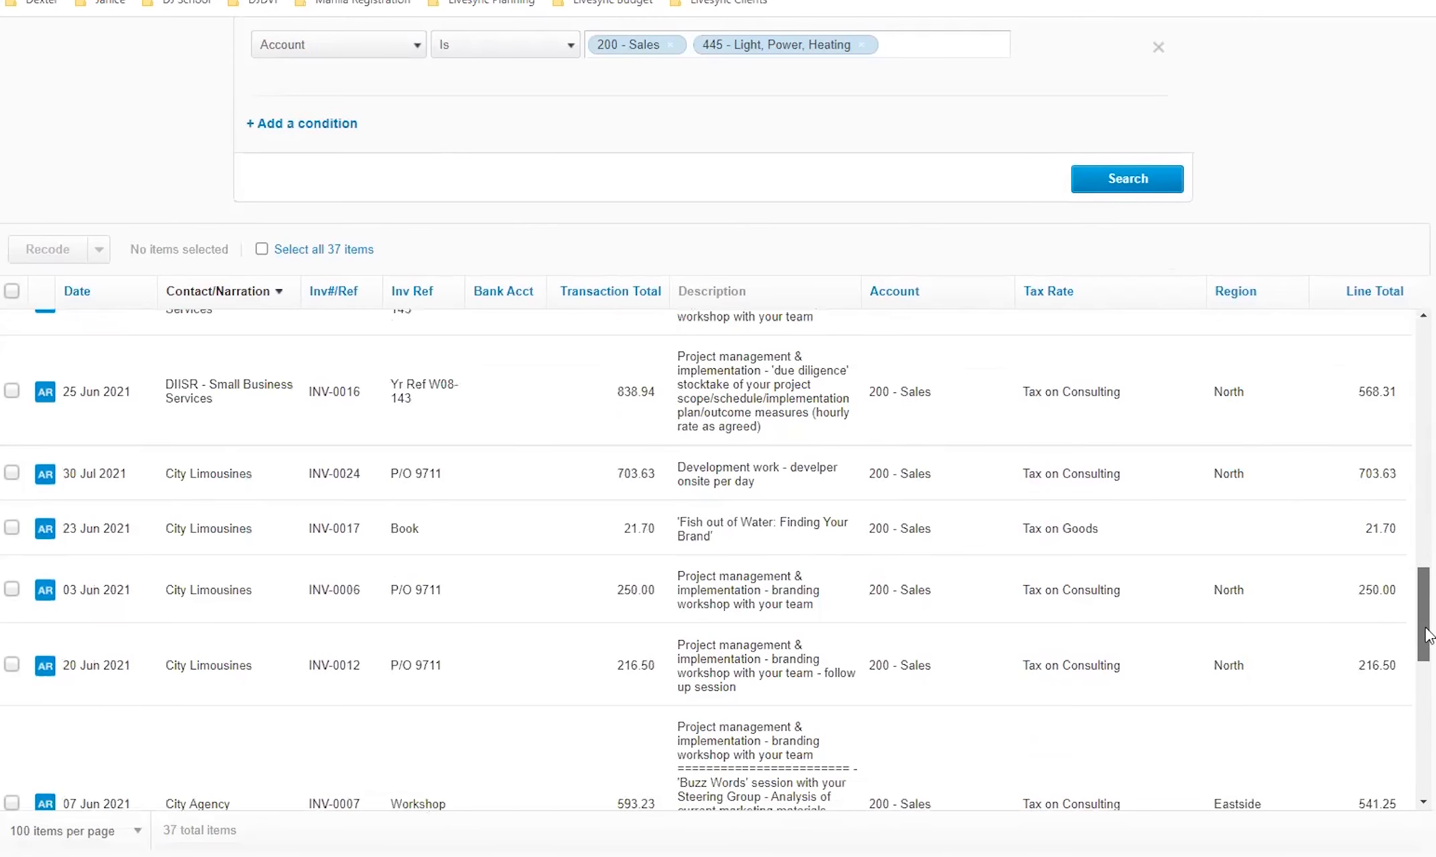
pyautogui.scroll(5, 29, 127)
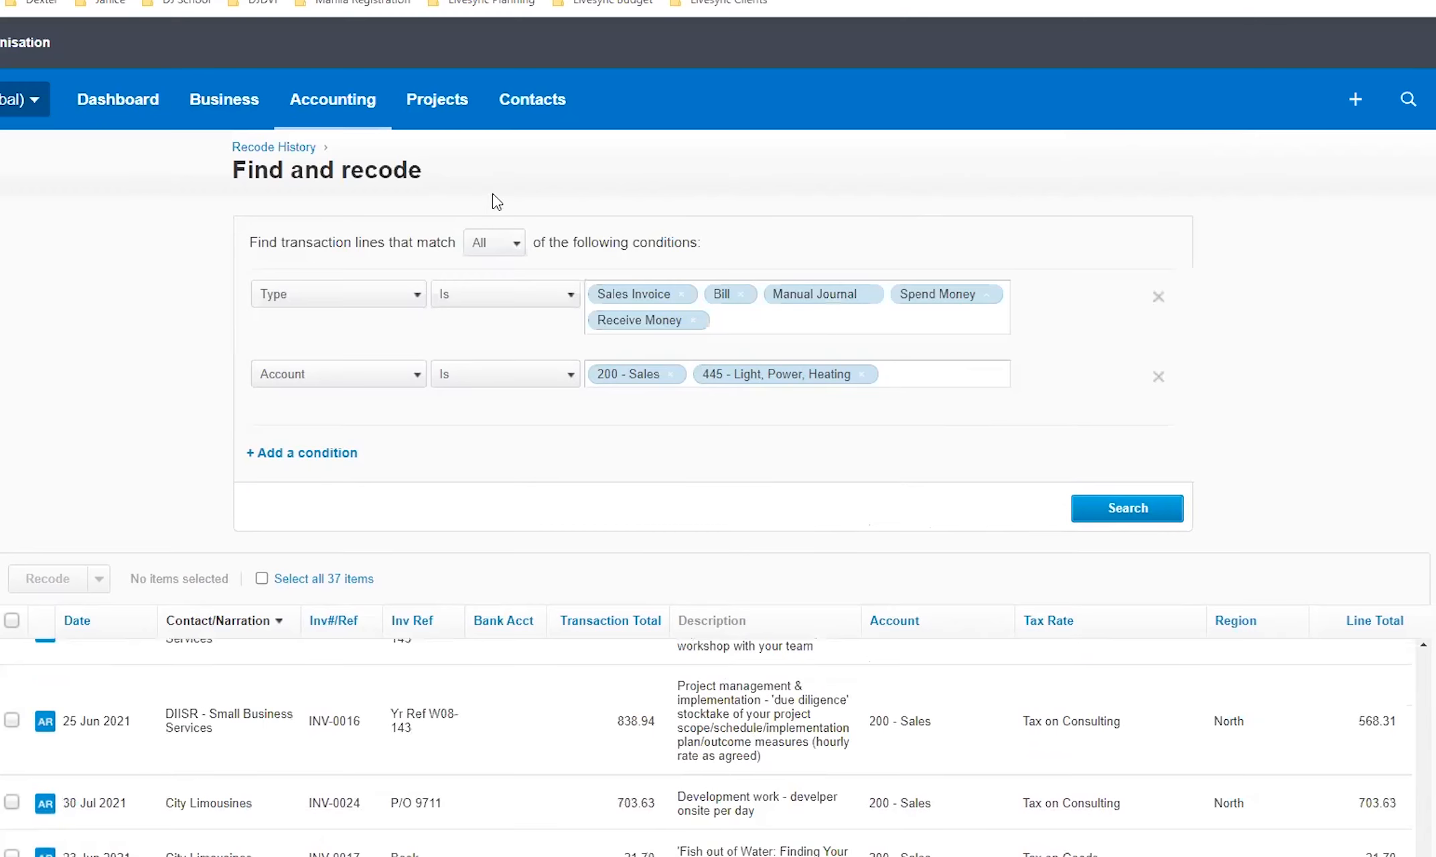
# - Open the Profit and Loss report in a new browser tab and examine its monthly expense figures
pyautogui.click(354, 103)
pyautogui.rightClick(462, 514)
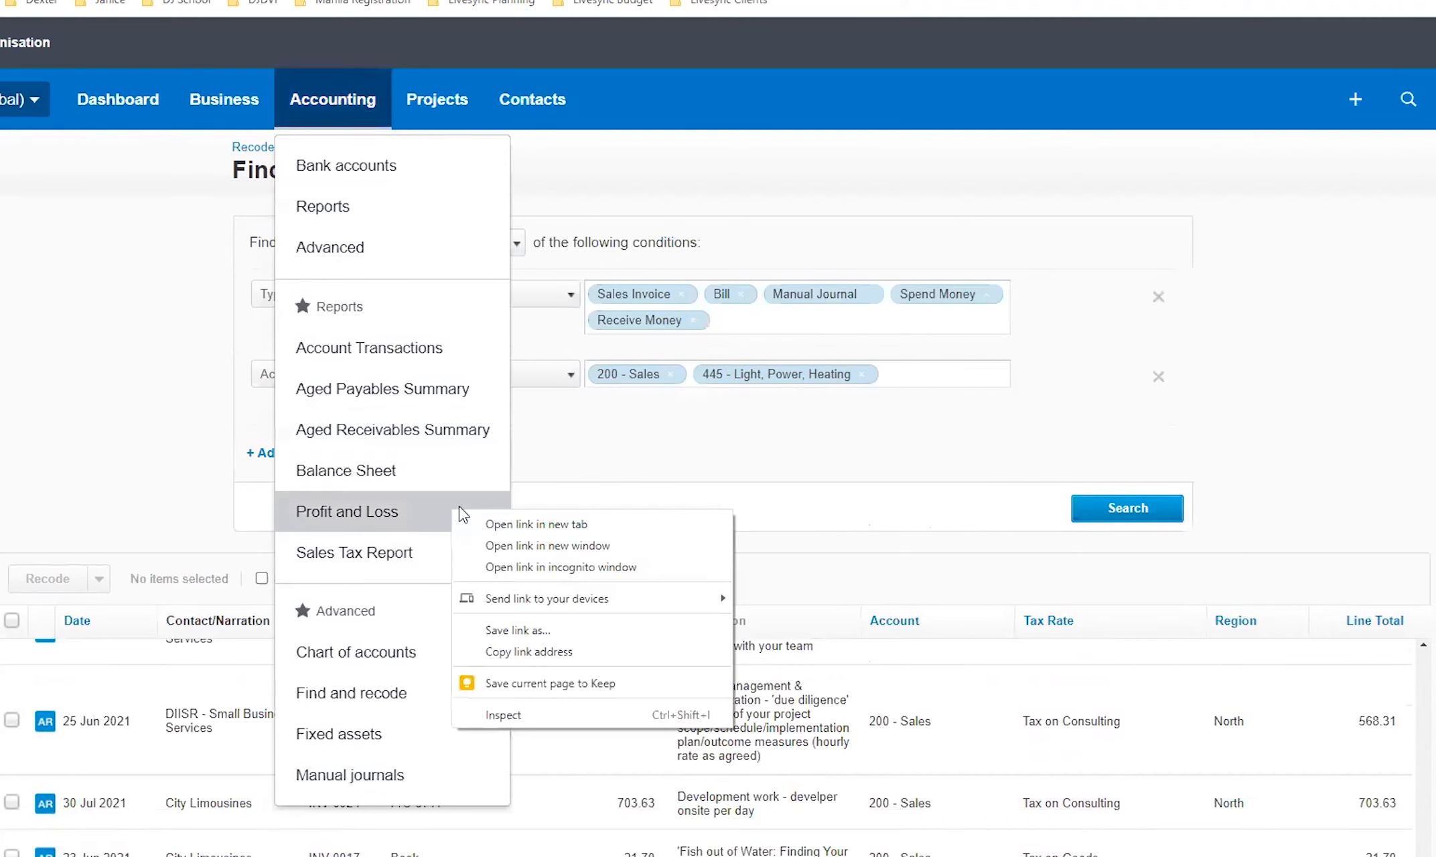
pyautogui.click(478, 524)
pyautogui.hotkey('ctrl', 'Tab')
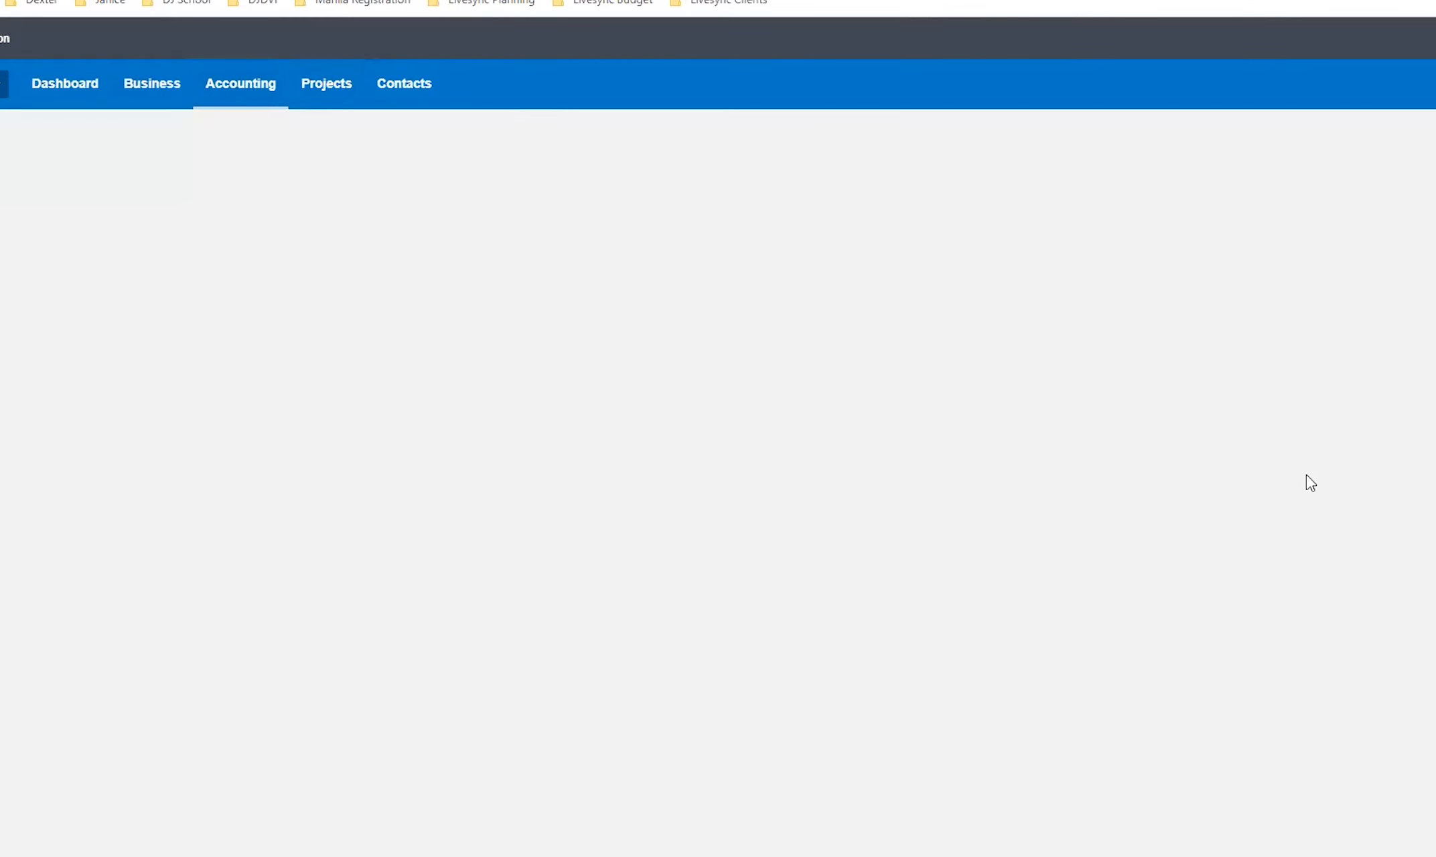
pyautogui.scroll(-5, 1340, 492)
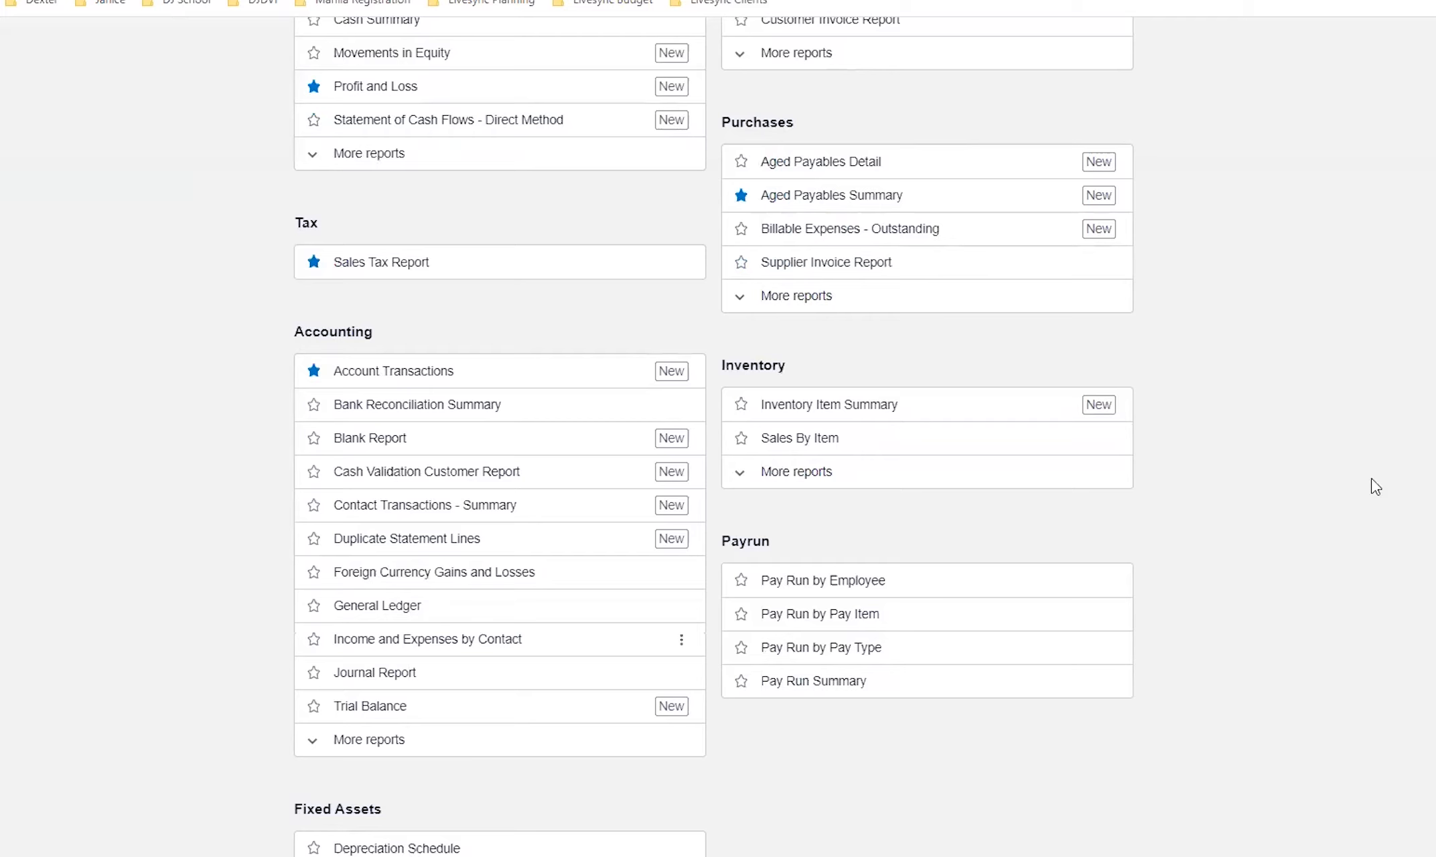
pyautogui.scroll(-1, 1376, 484)
pyautogui.scroll(3, 1249, 636)
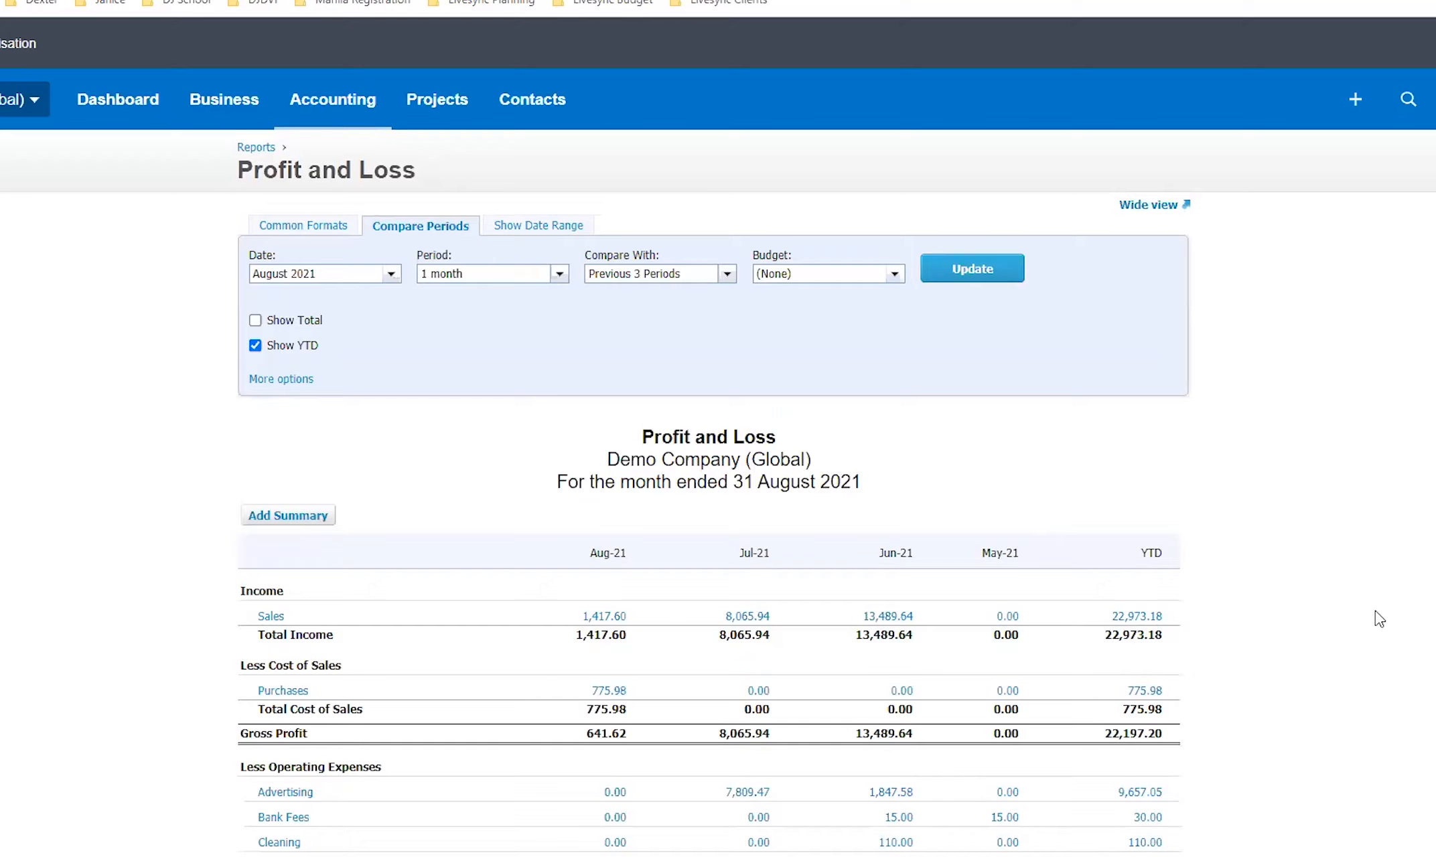
pyautogui.scroll(-6, 1381, 617)
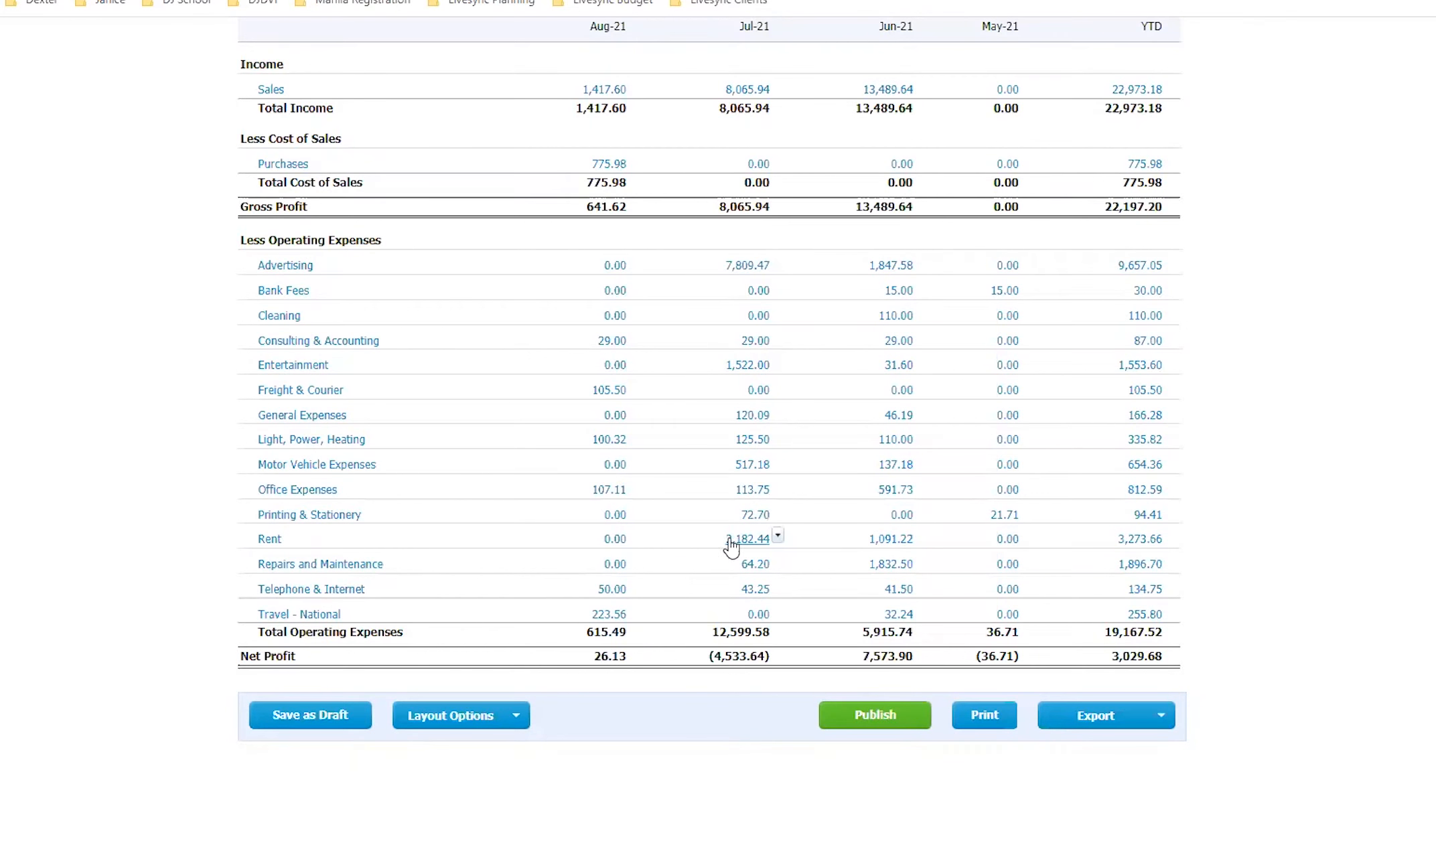
# - Open the July 2021 Entertainment amount's transactions in a new browser tab and switch to it
pyautogui.rightClick(744, 366)
pyautogui.click(868, 380)
pyautogui.click(613, 1)
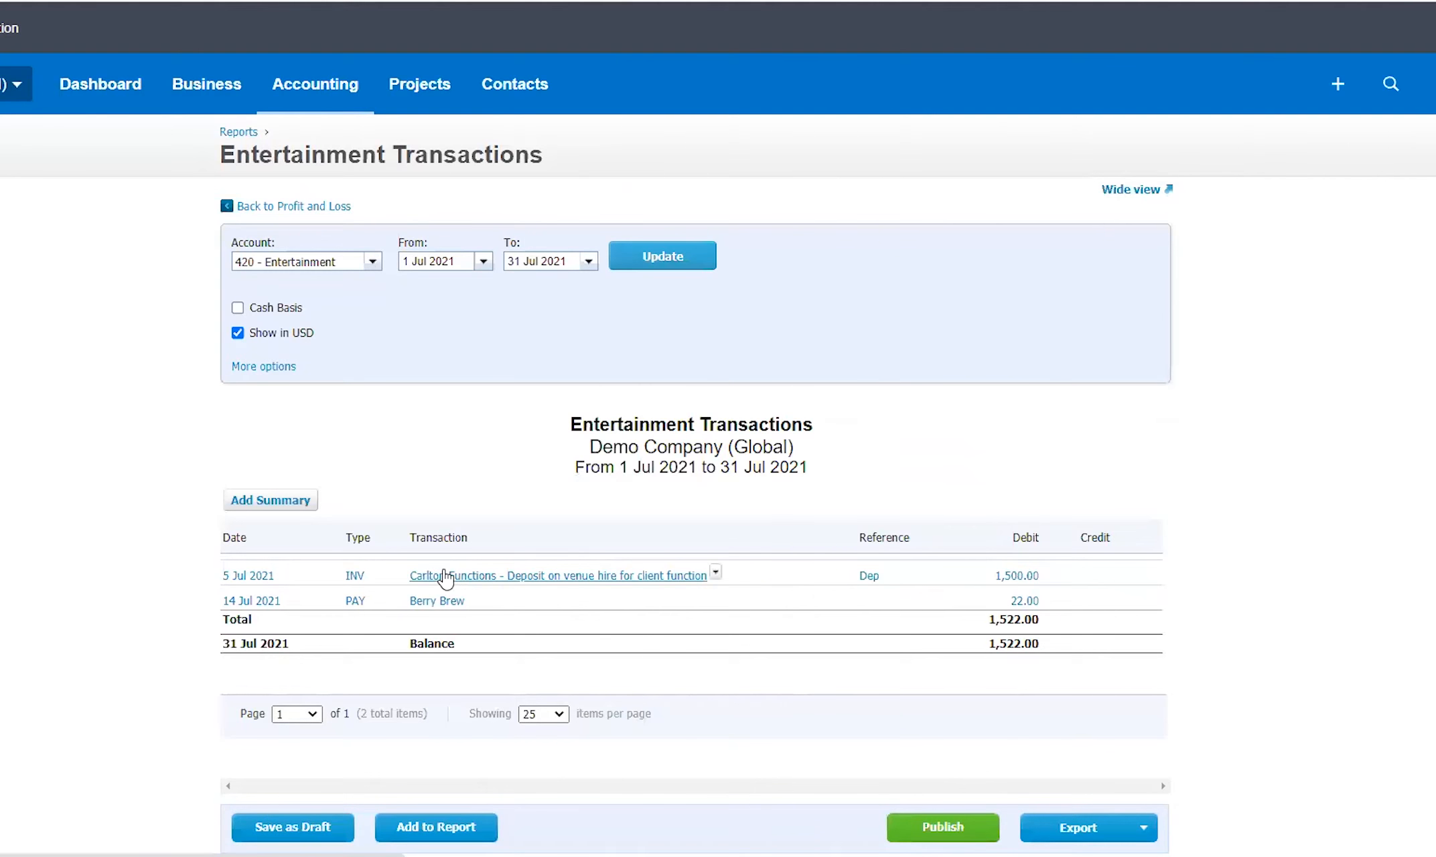
# - Open the Carlton Functions and Berry Brew transactions in separate new browser tabs and switch to the first
pyautogui.rightClick(468, 575)
pyautogui.click(526, 583)
pyautogui.rightClick(462, 604)
pyautogui.click(523, 612)
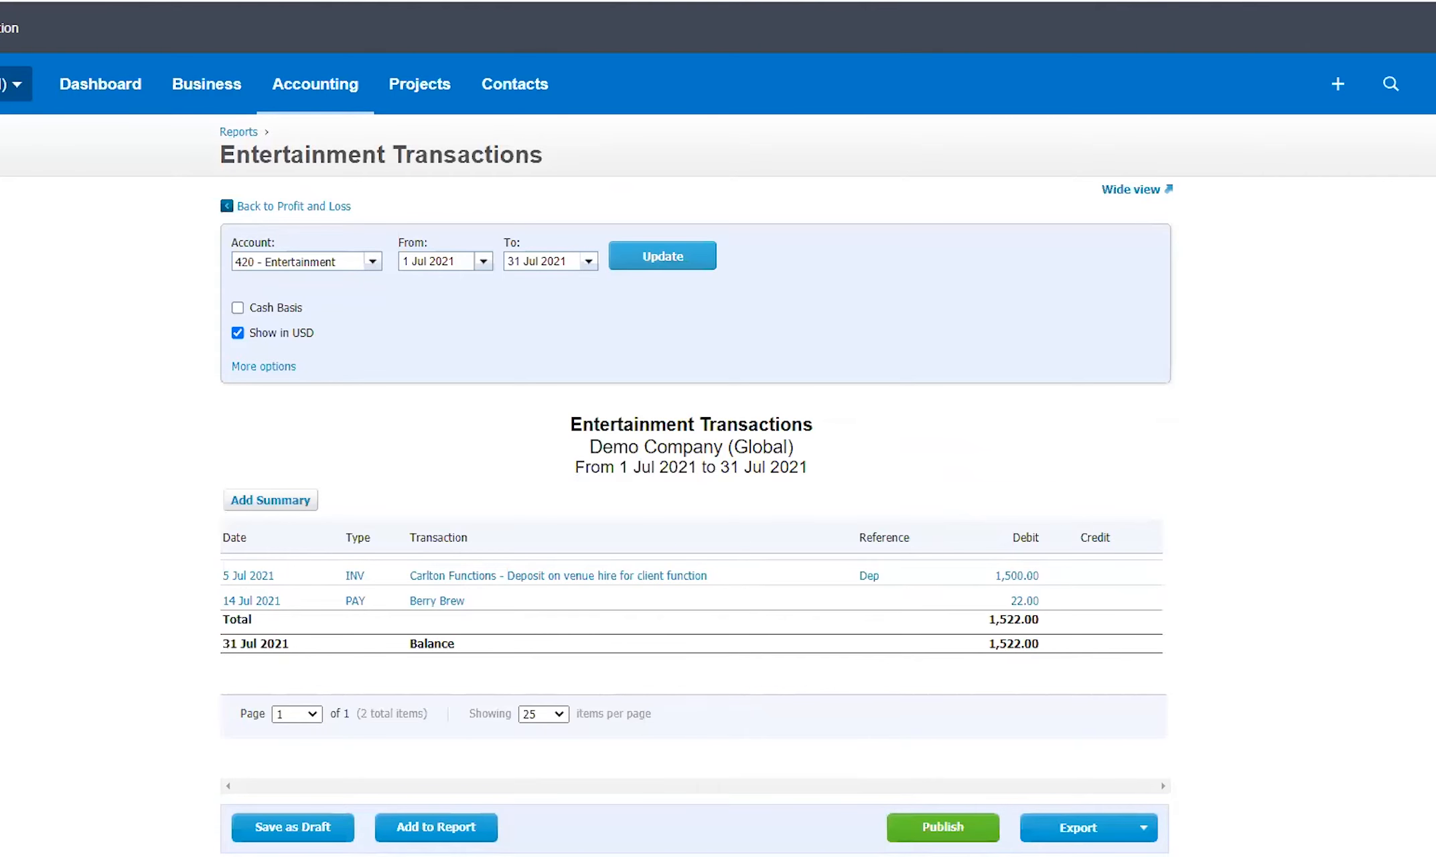
pyautogui.hotkey('ctrl', 'Tab')
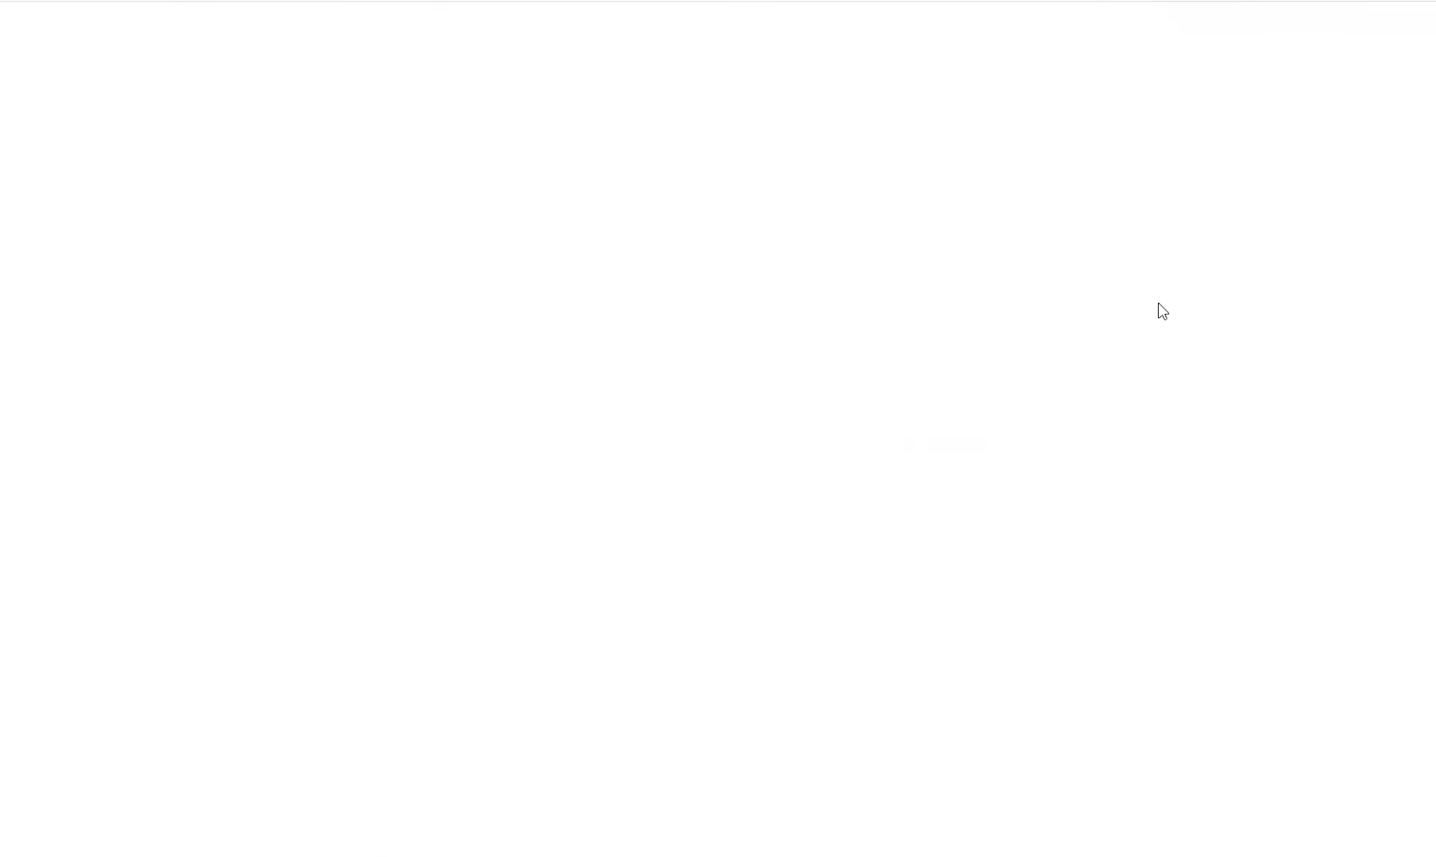
# - Open the Carlton Functions bill and the Berry Brew spend money transaction for editing
pyautogui.click(1266, 228)
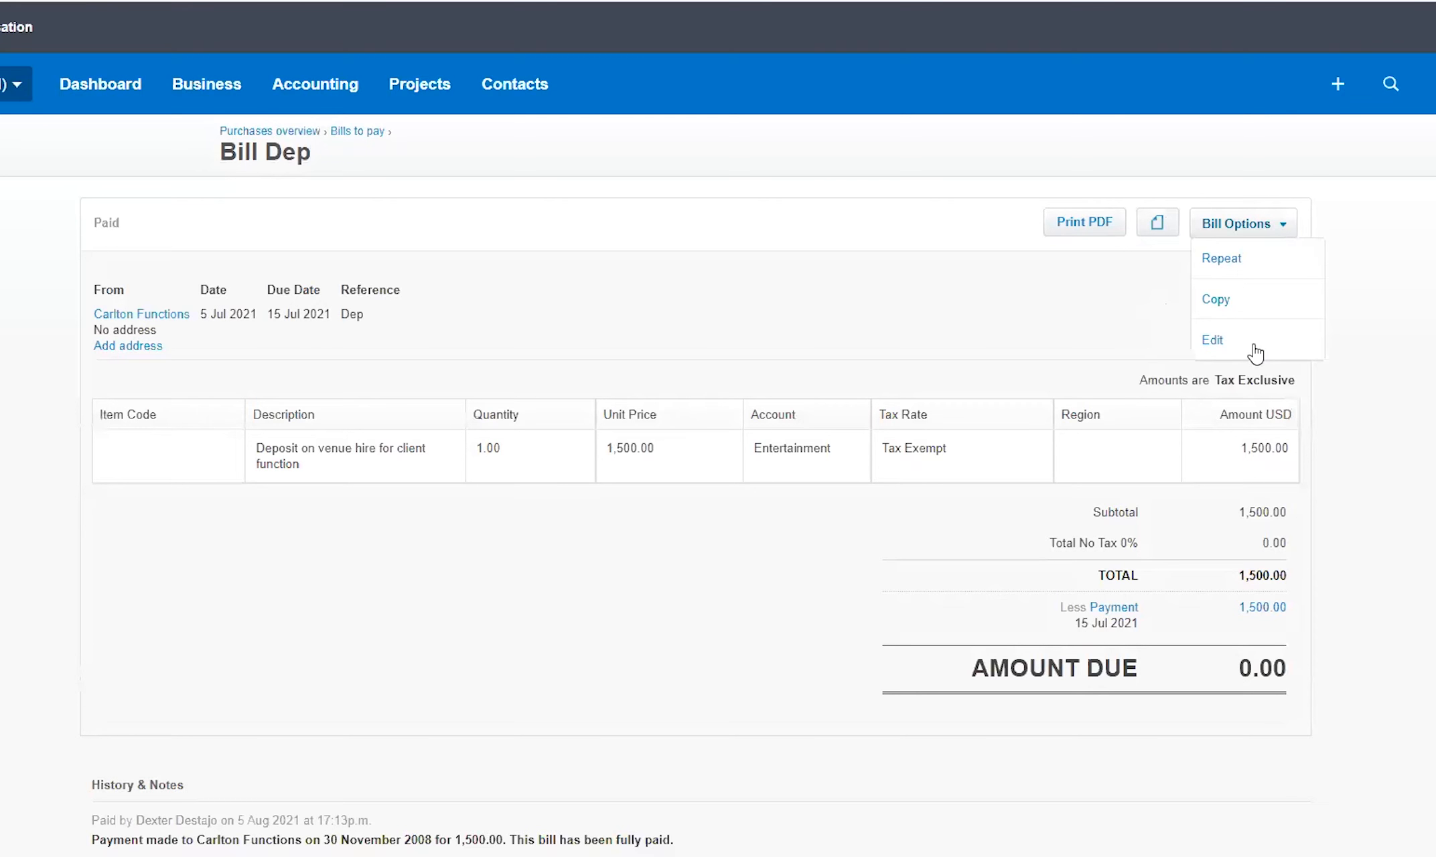
pyautogui.click(1215, 340)
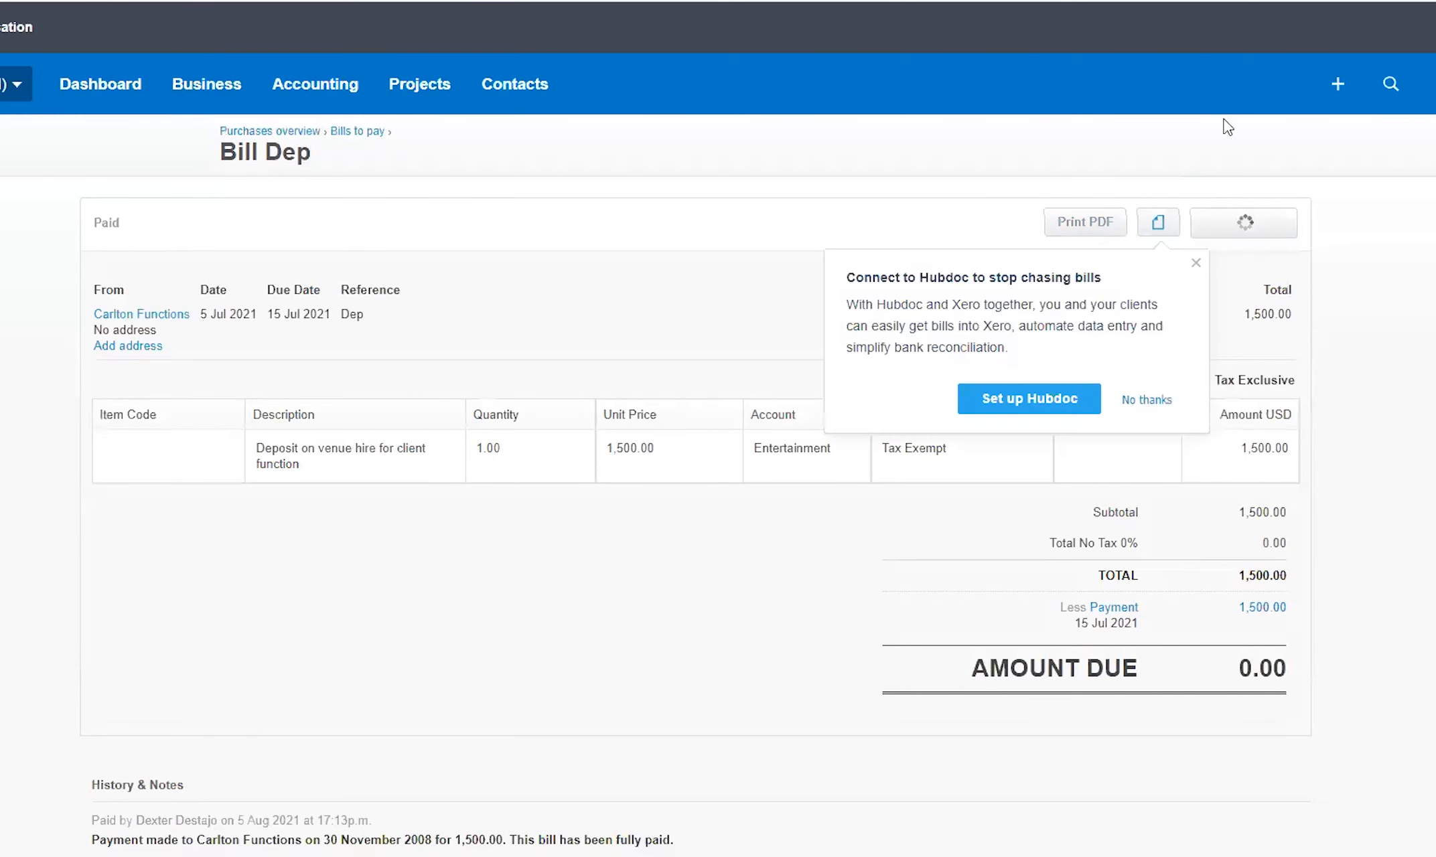
pyautogui.click(1148, 224)
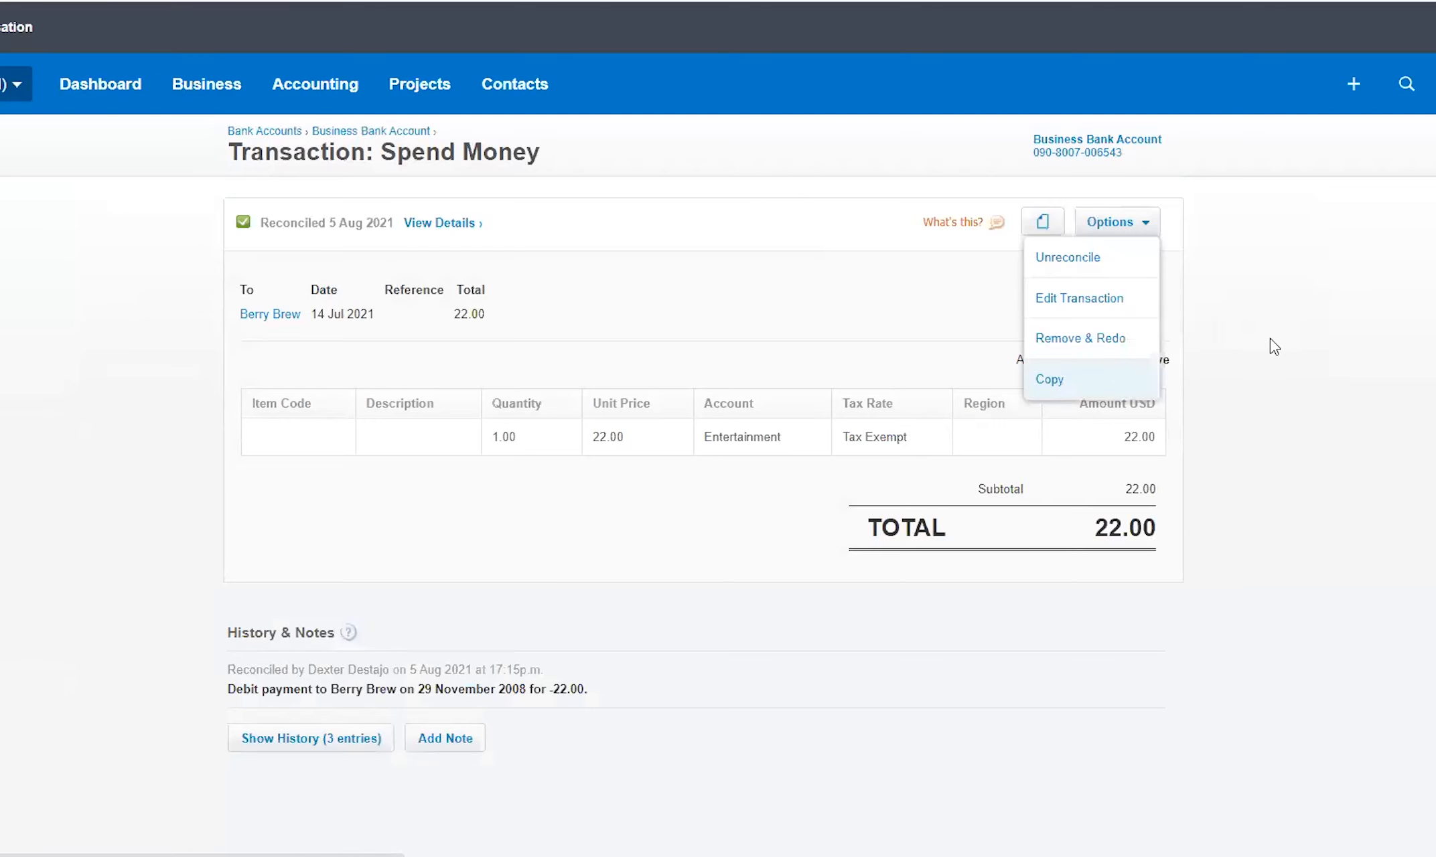
pyautogui.click(1296, 340)
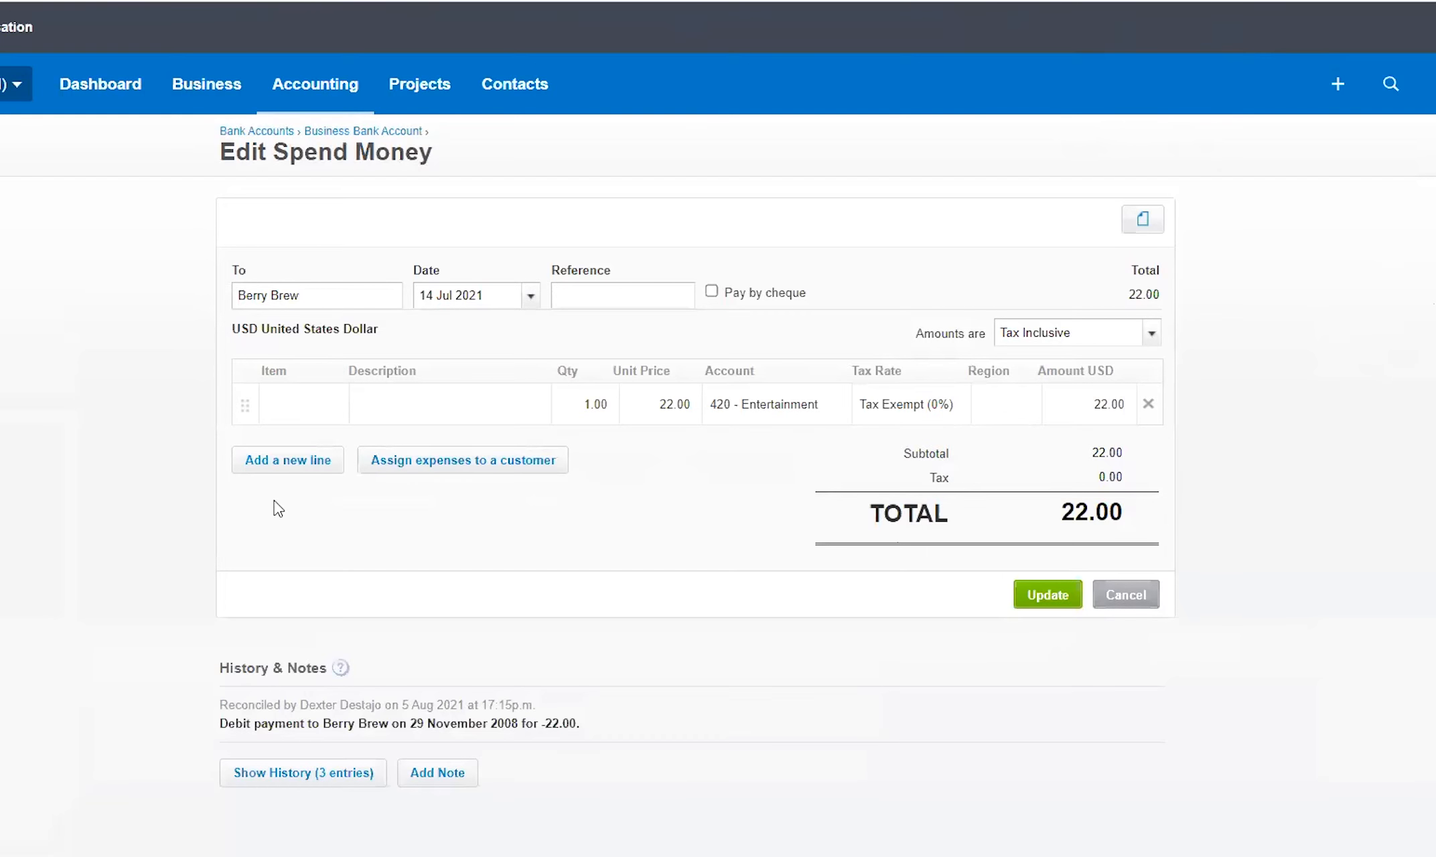
# - Search the account options for "off" on the Berry Brew spend money line and dismiss the list without choosing one
pyautogui.click(763, 408)
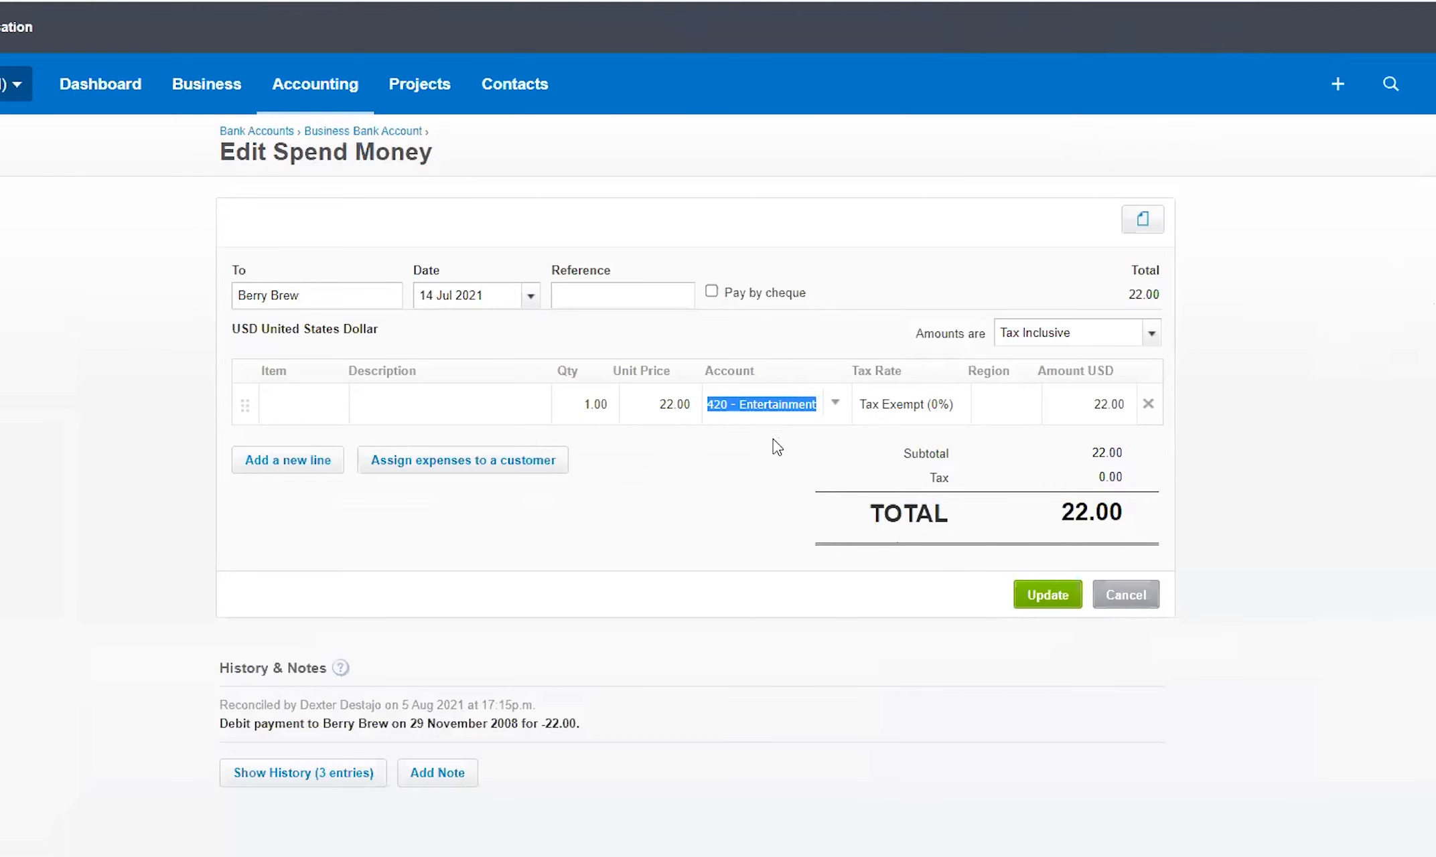
pyautogui.write('off')
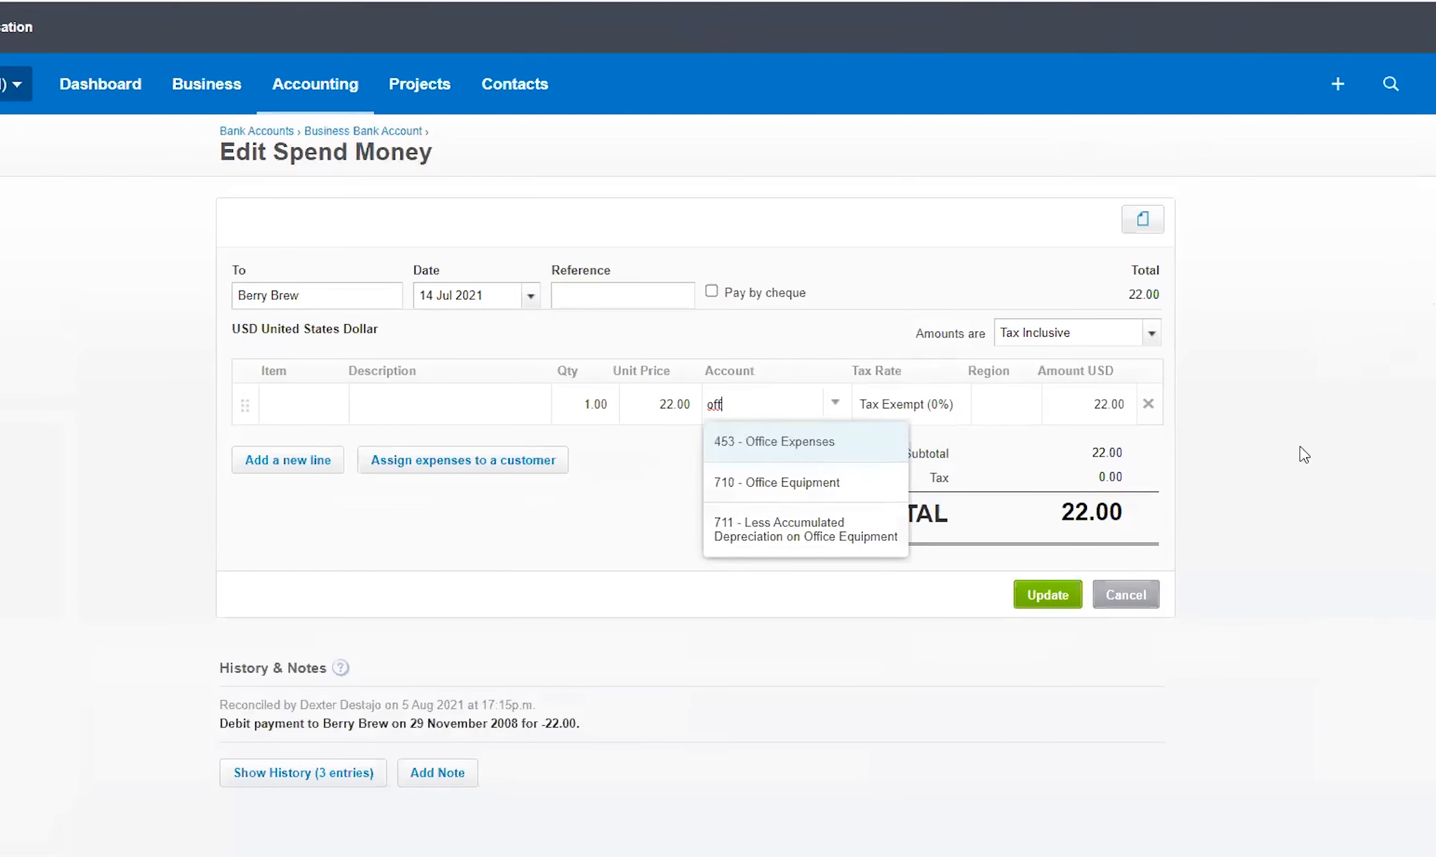
pyautogui.press('Escape')
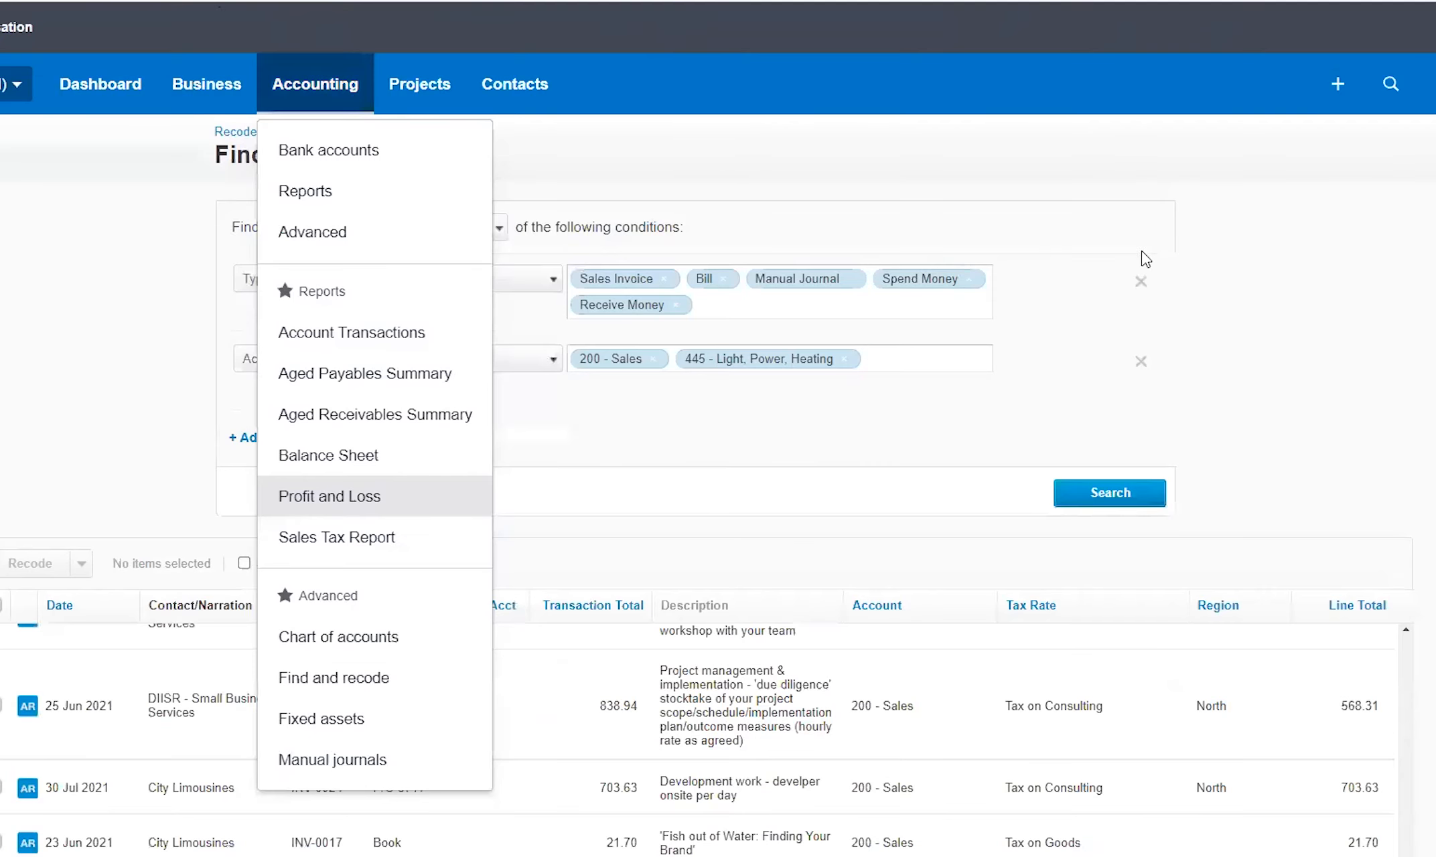
# - Return to Find and recode, remove the Type condition, and clear both accounts from the Account condition
pyautogui.click(1270, 276)
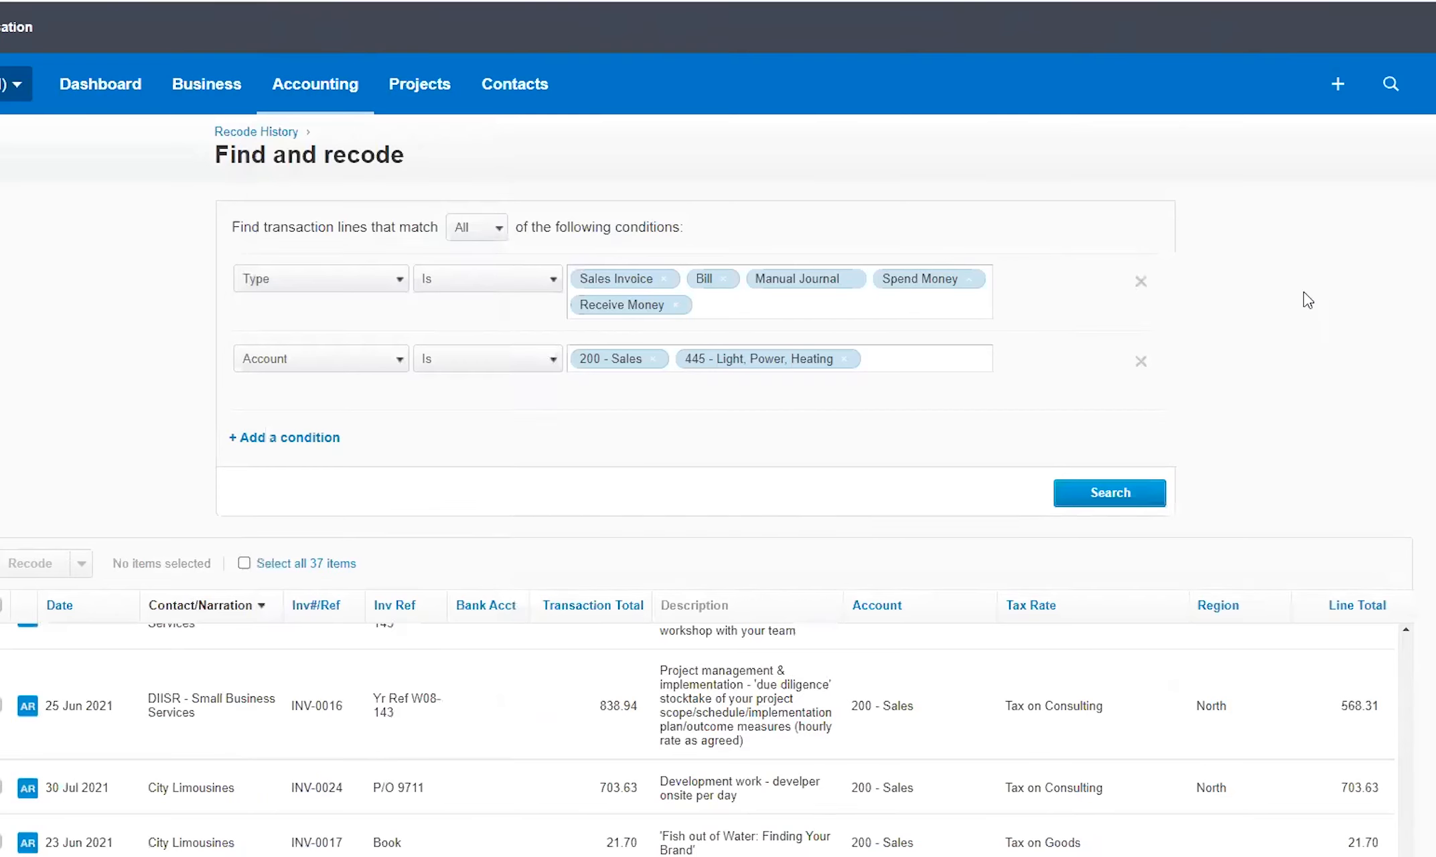
pyautogui.click(1141, 283)
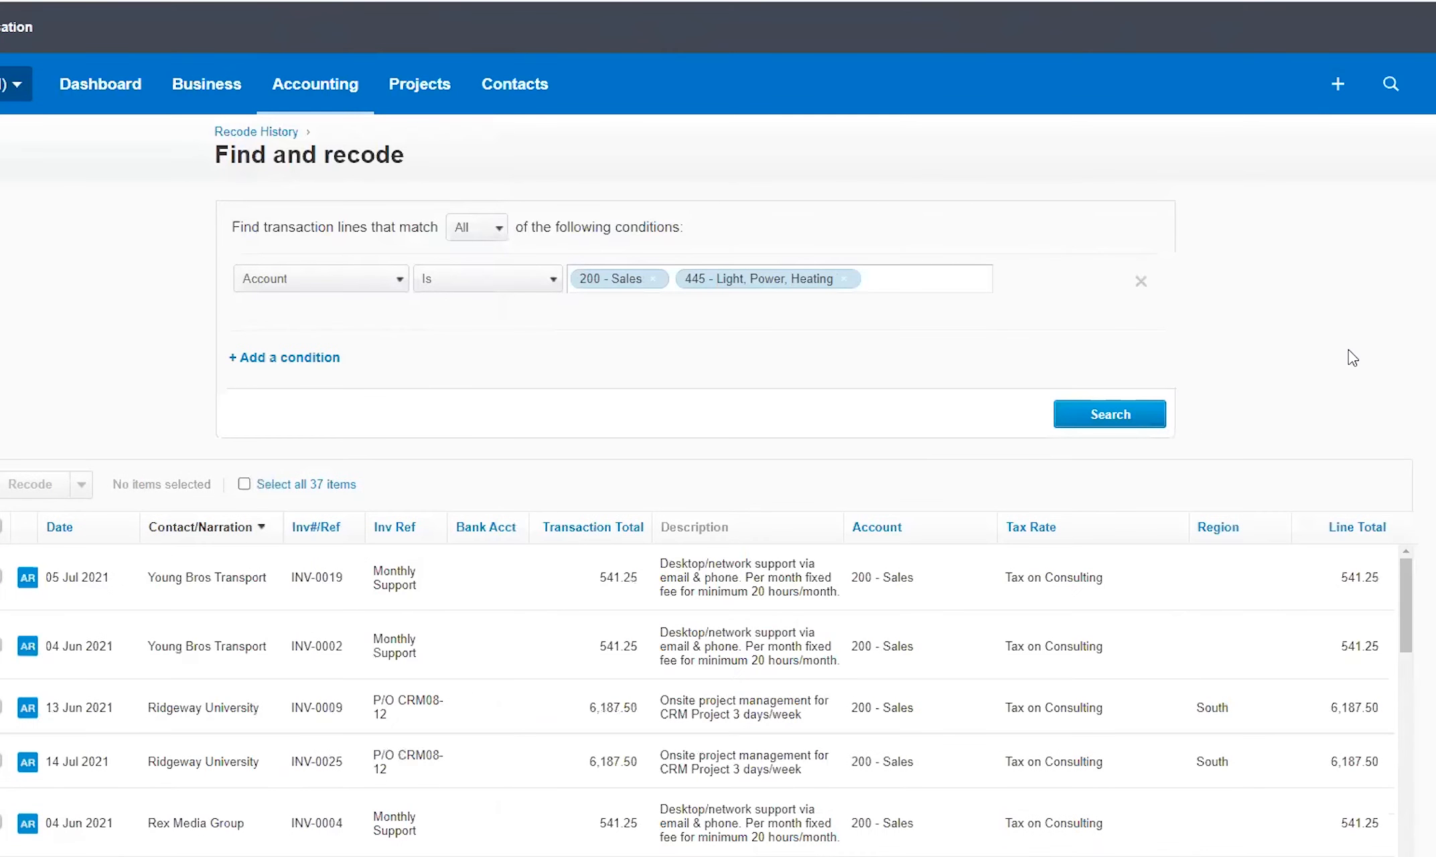
pyautogui.click(846, 287)
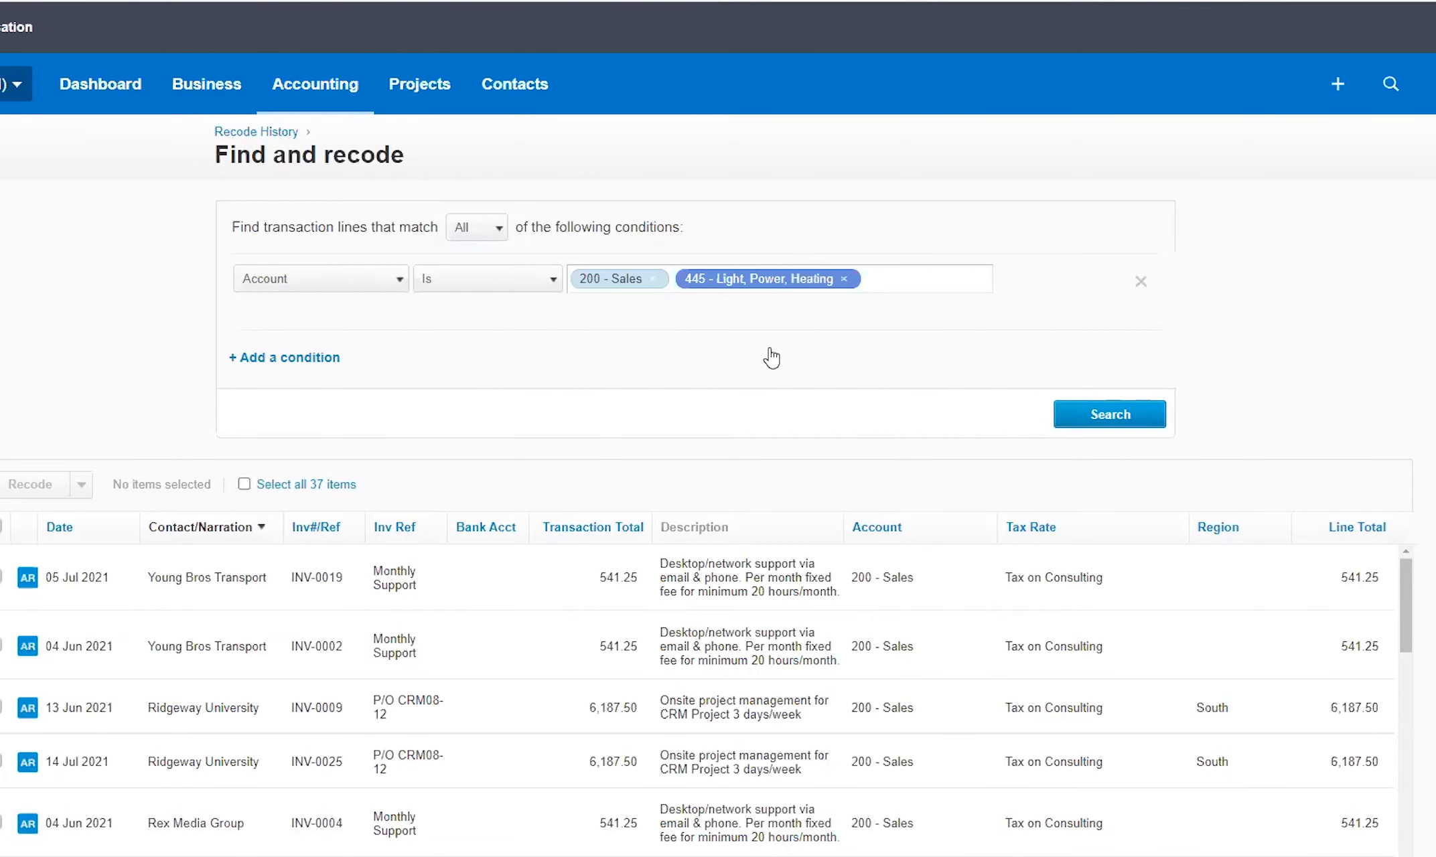
pyautogui.click(651, 279)
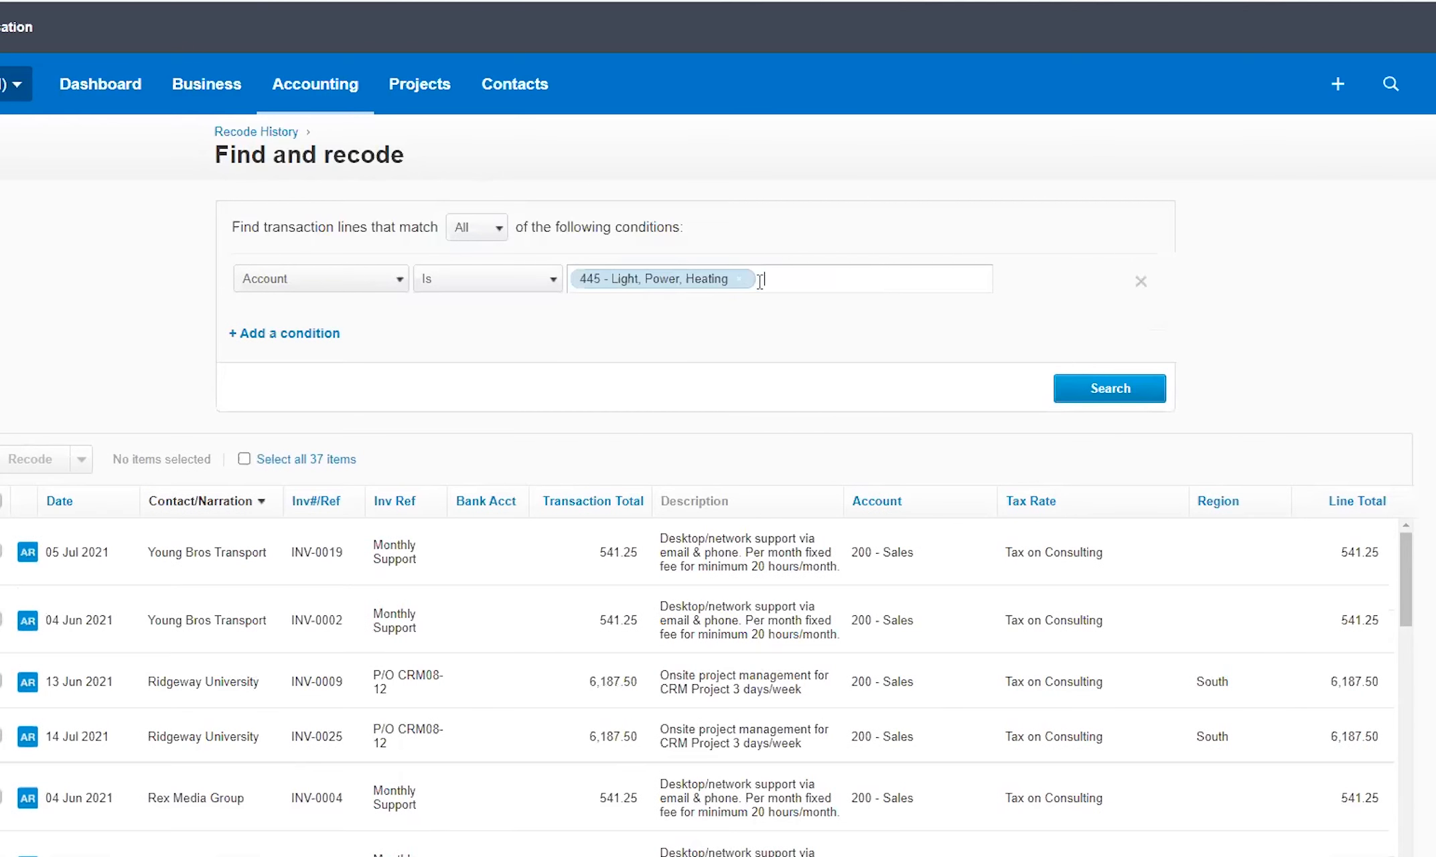
pyautogui.click(741, 280)
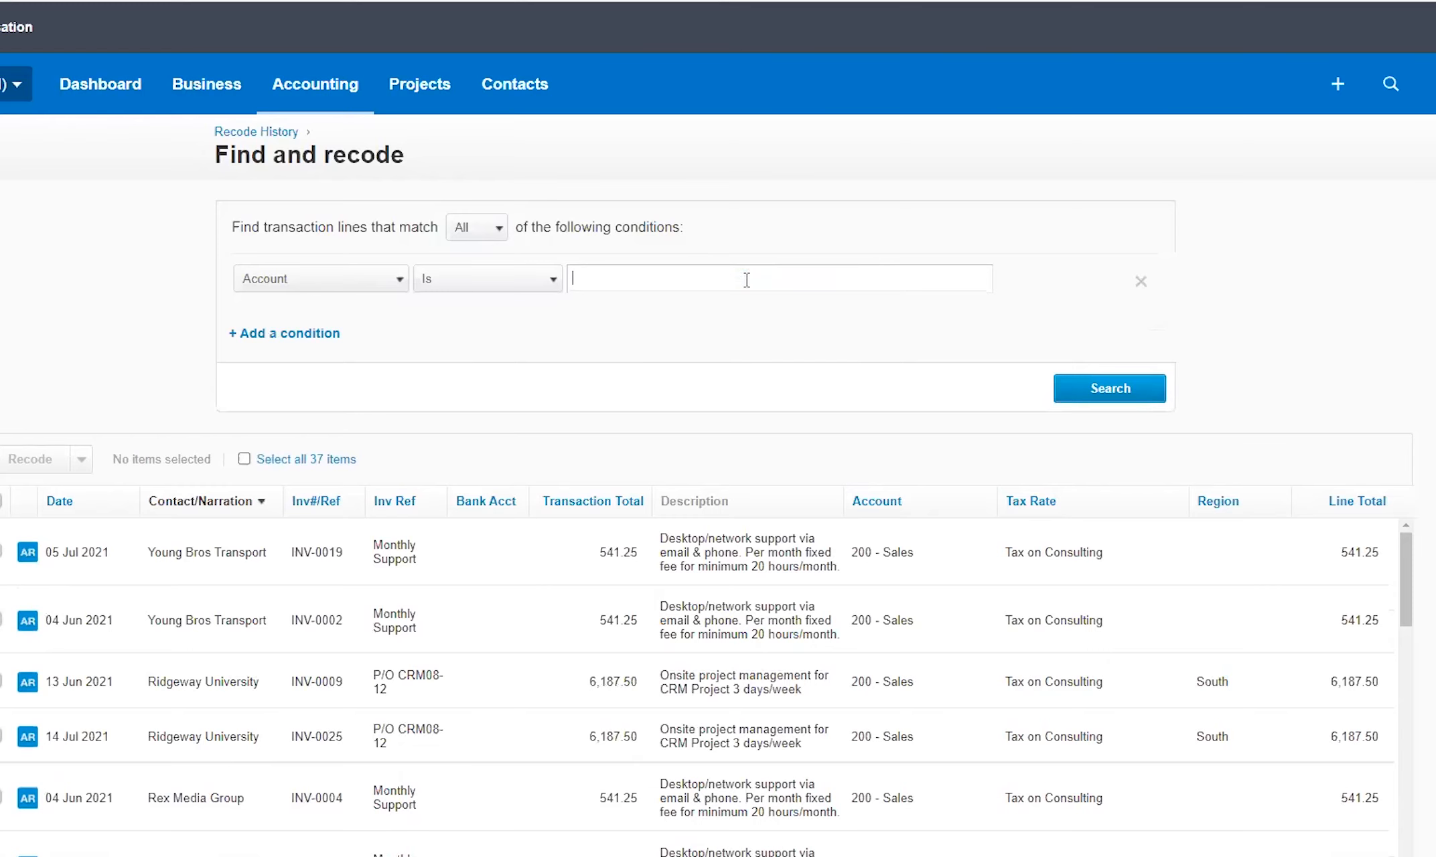
# - Set the Account condition to 420 - Entertainment and run the search
pyautogui.click(778, 280)
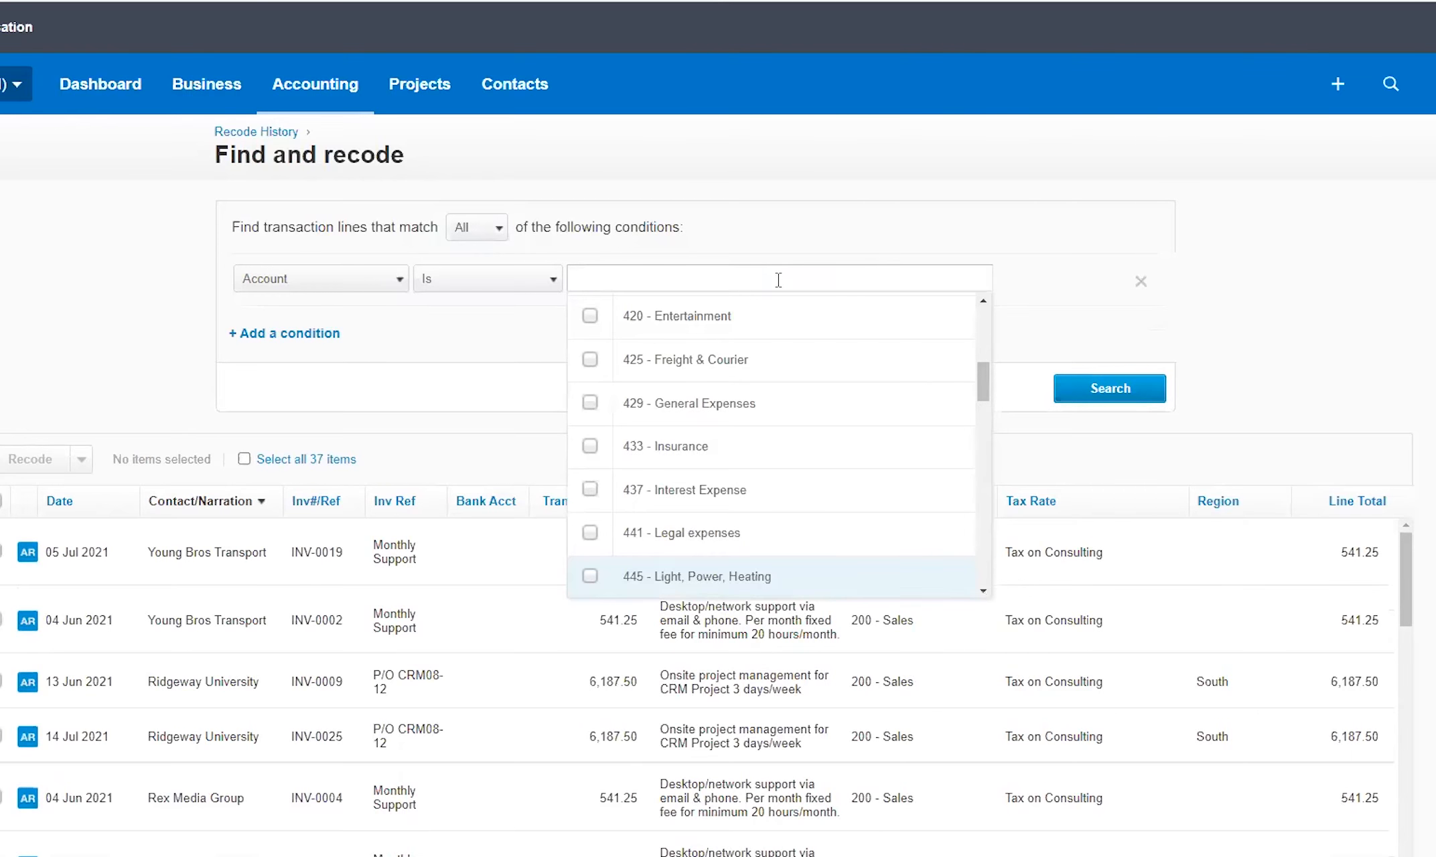
pyautogui.write('enter')
pyautogui.click(780, 314)
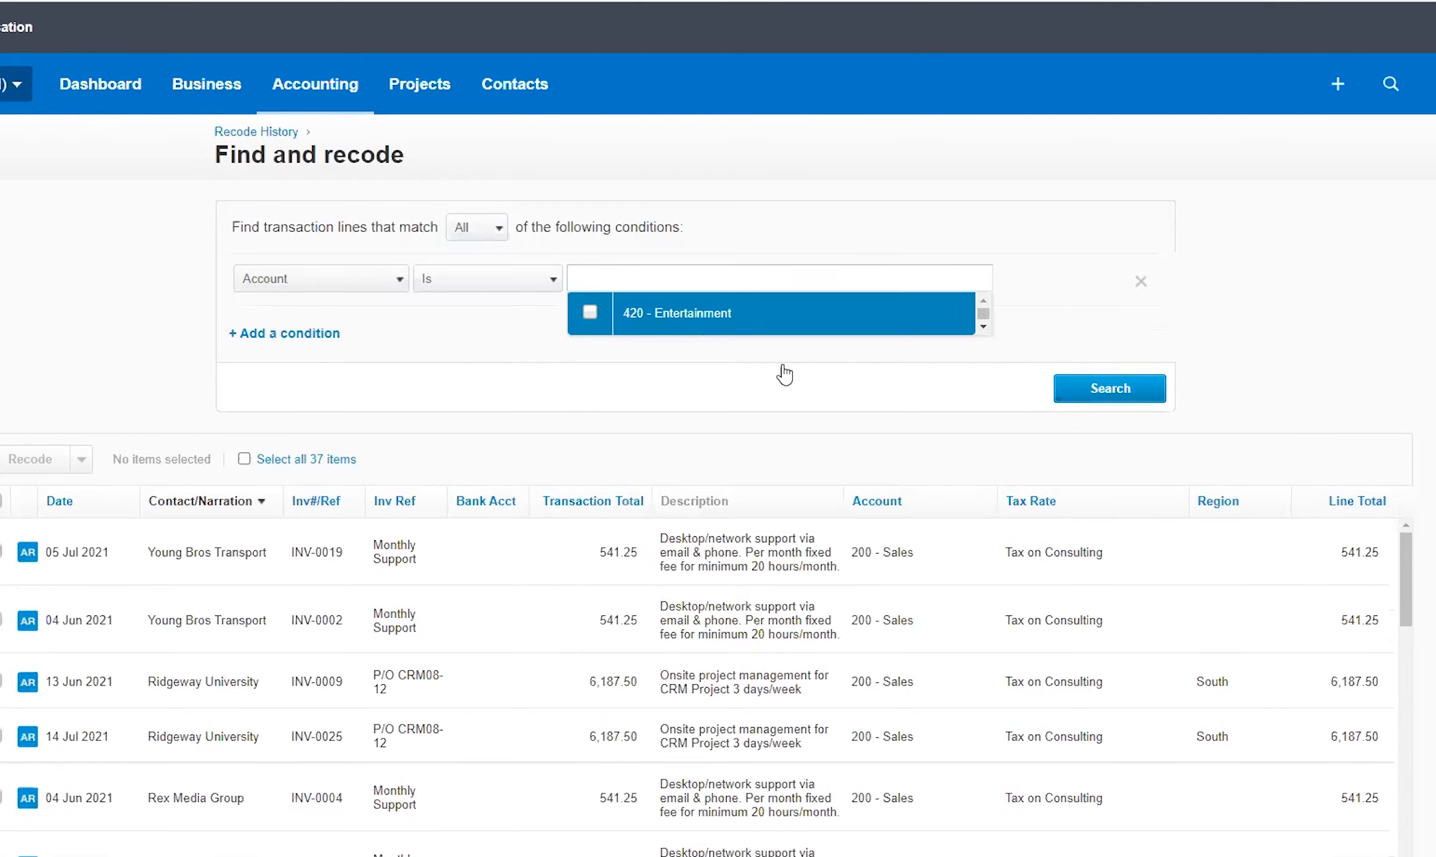
pyautogui.click(1108, 389)
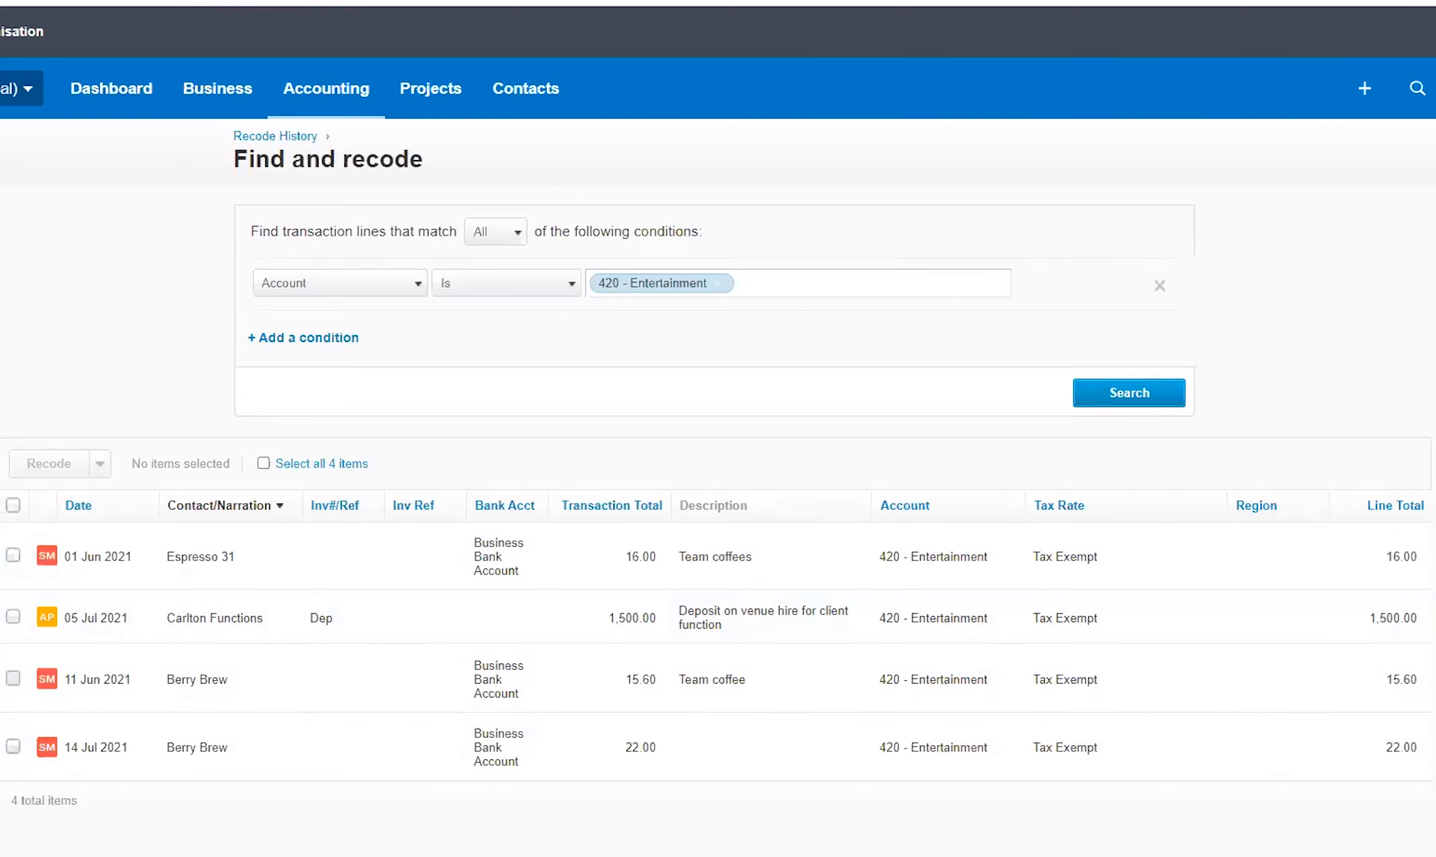
# - Try selecting only the Carlton Functions and 11 Jun Berry Brew lines, and finish with all four result lines selected
pyautogui.click(13, 506)
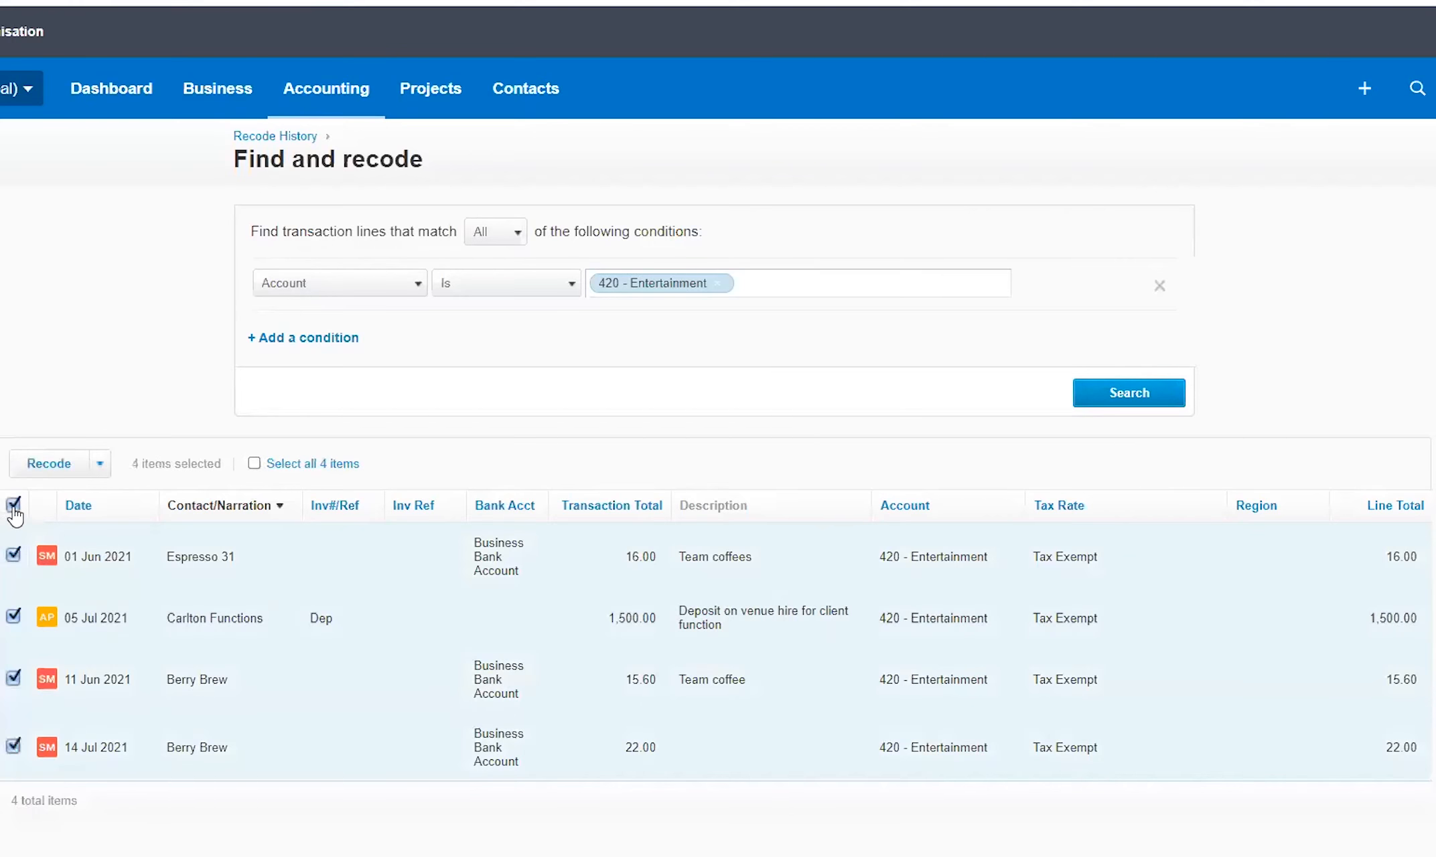
pyautogui.click(13, 507)
pyautogui.click(13, 616)
pyautogui.click(13, 677)
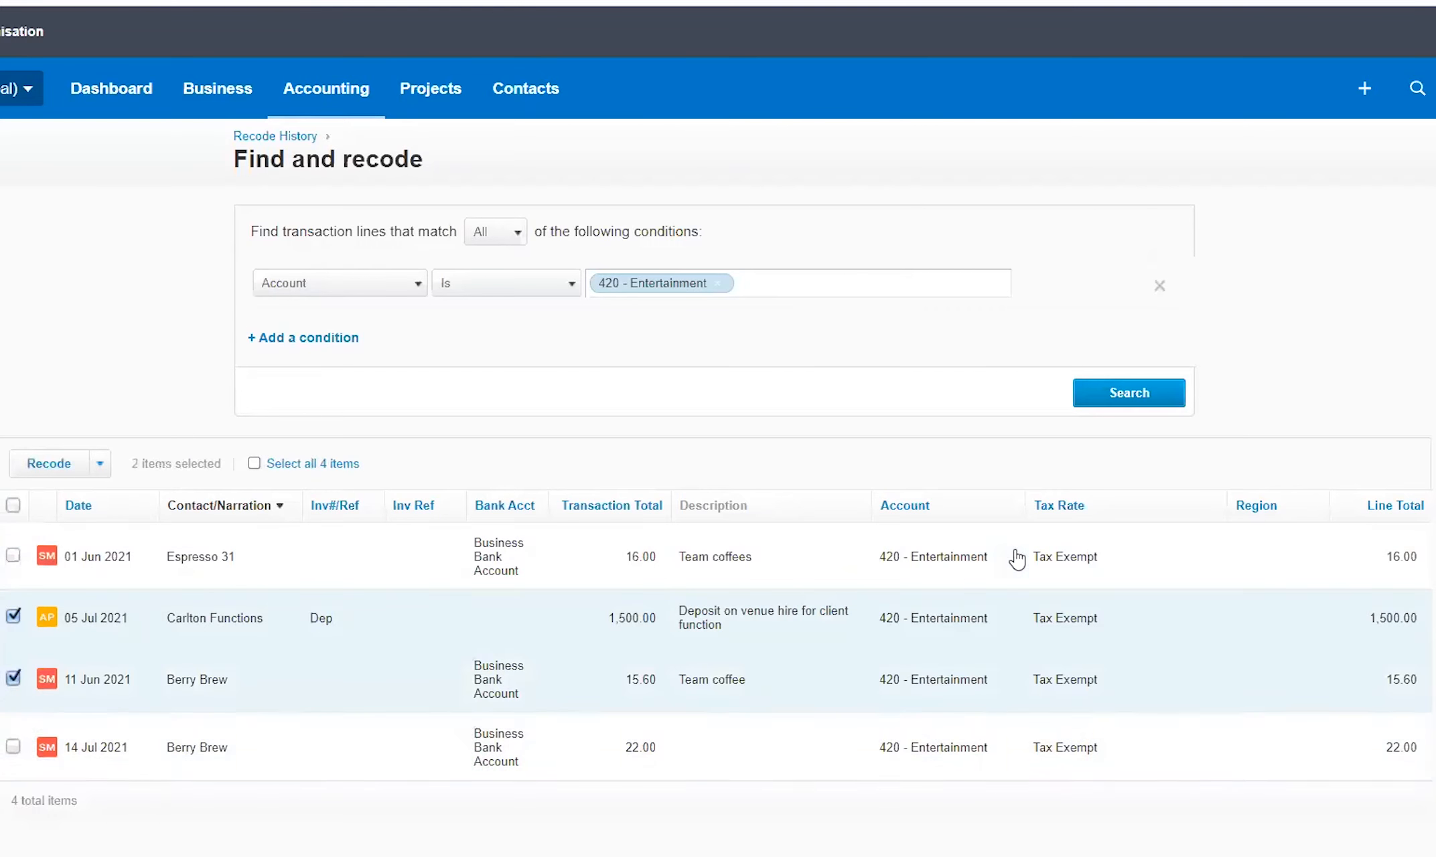
pyautogui.click(13, 505)
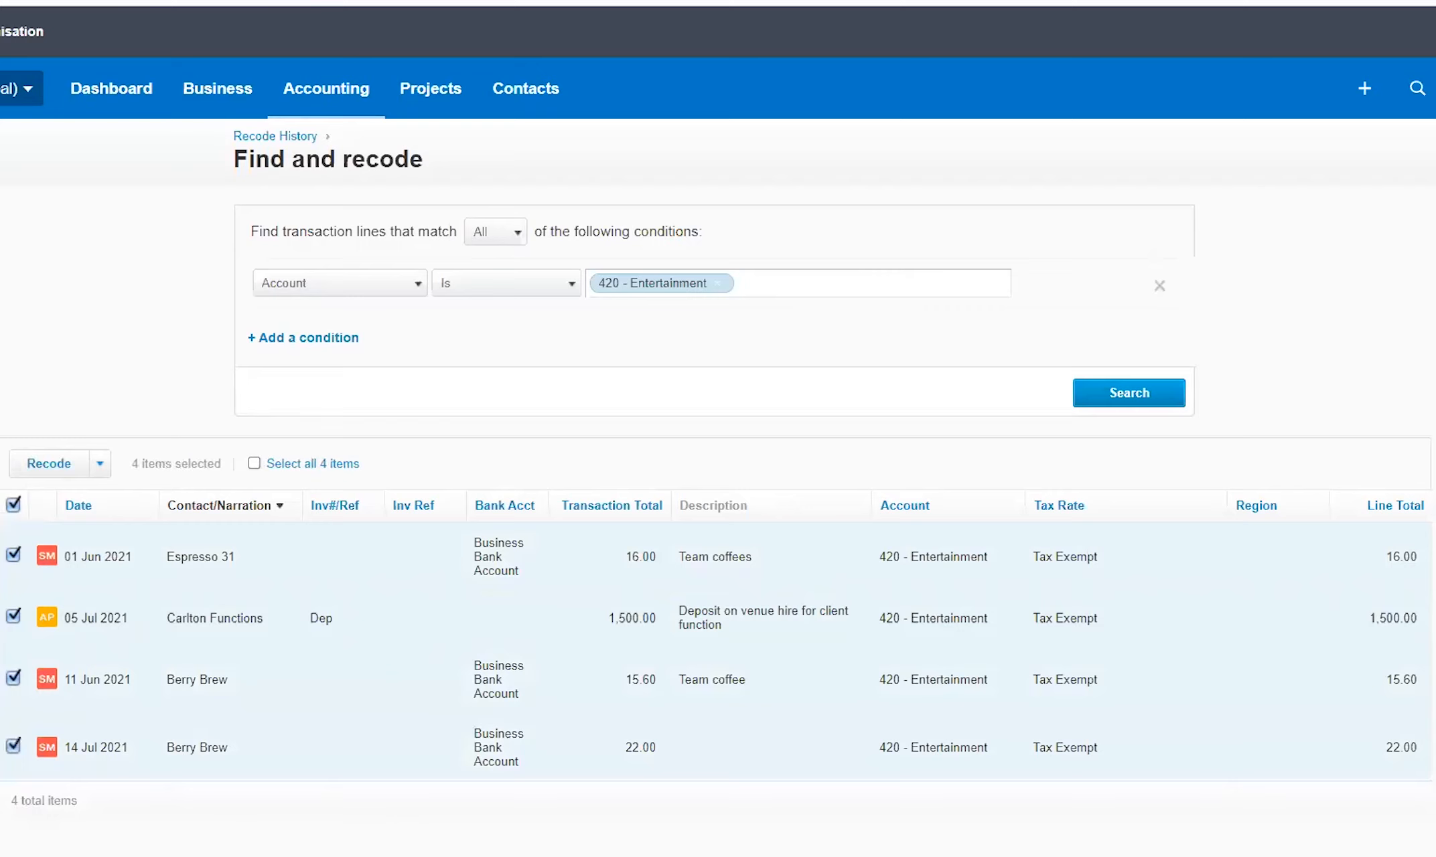
# - Open the recode options for the four selected lines, add the Region field, and dismiss the dialog without recoding
pyautogui.click(50, 472)
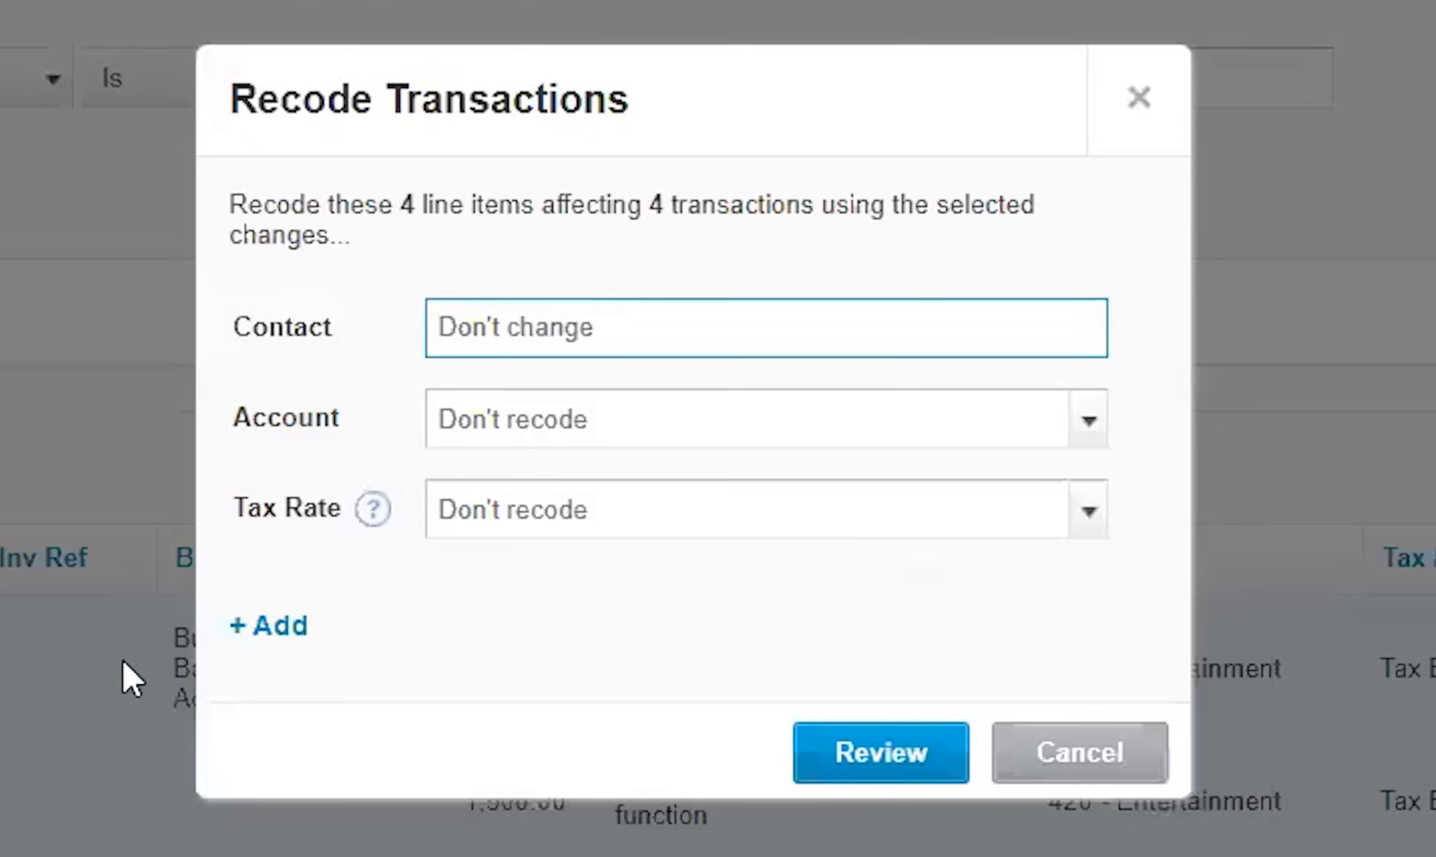
pyautogui.click(522, 538)
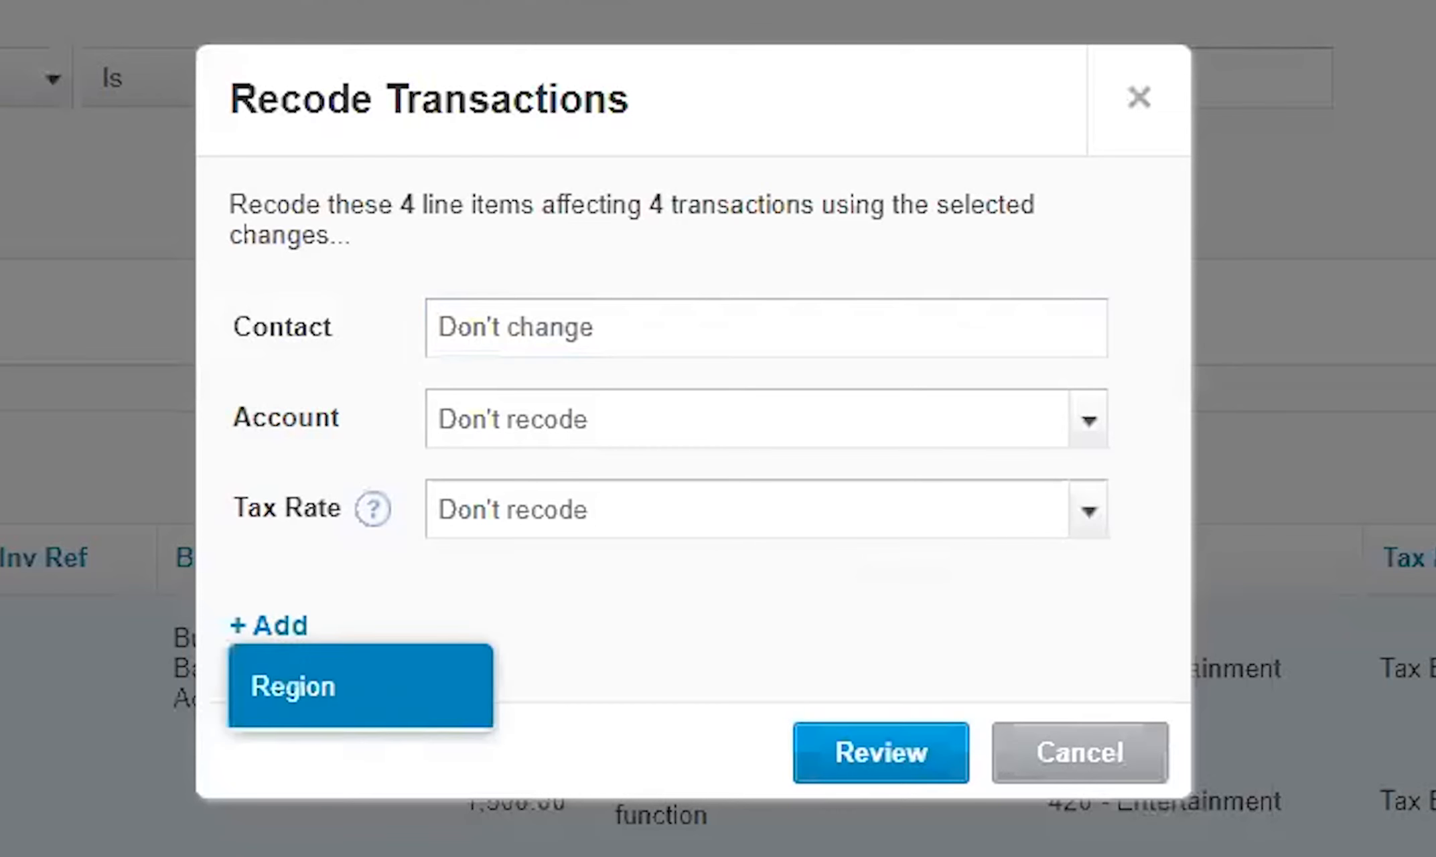
pyautogui.click(362, 683)
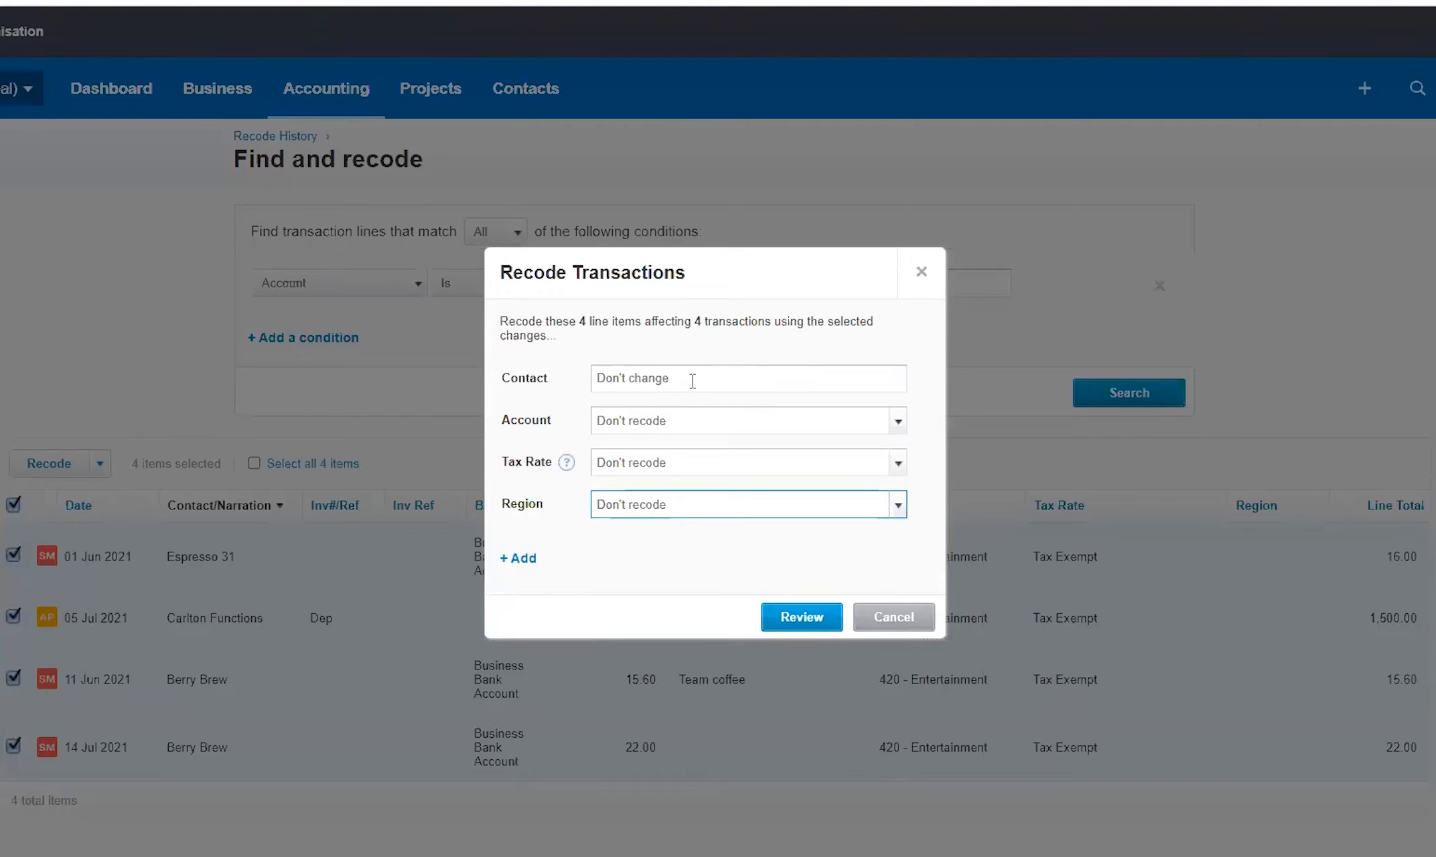
pyautogui.moveTo(798, 276); pyautogui.dragTo(1351, 134)
pyautogui.click(1260, 237)
pyautogui.click(1245, 279)
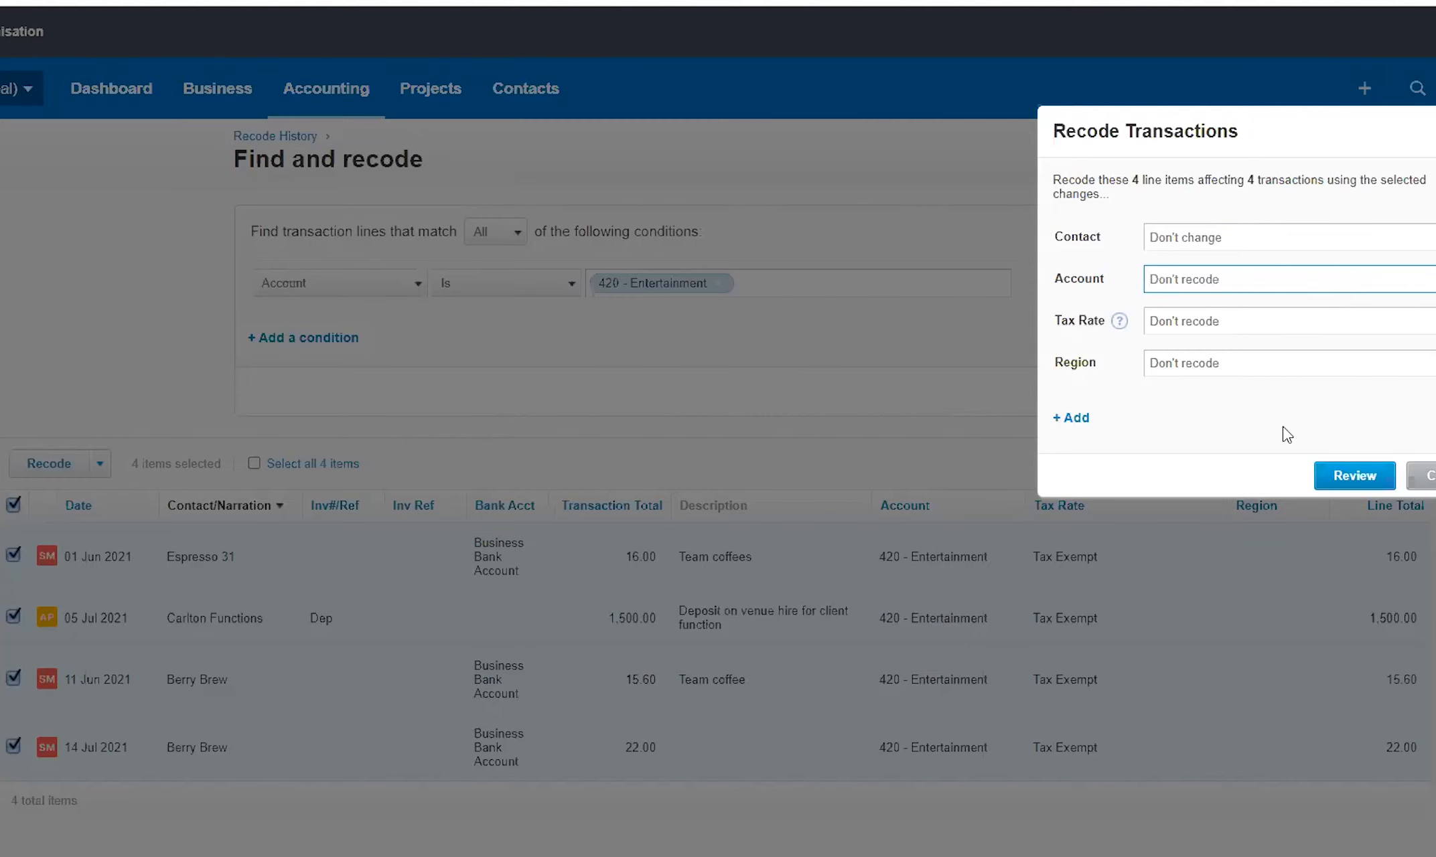
pyautogui.click(1121, 409)
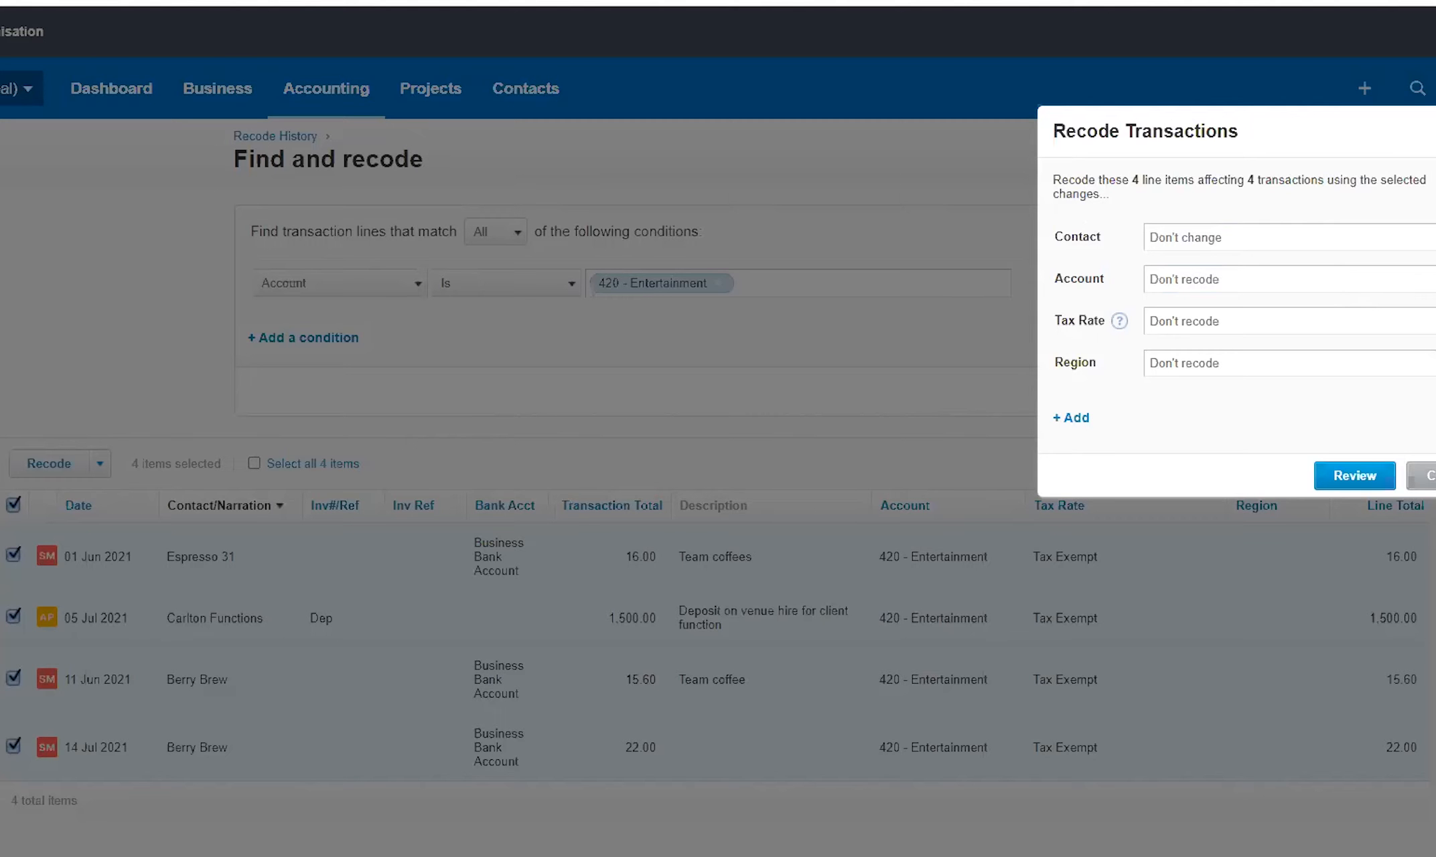
pyautogui.click(1427, 363)
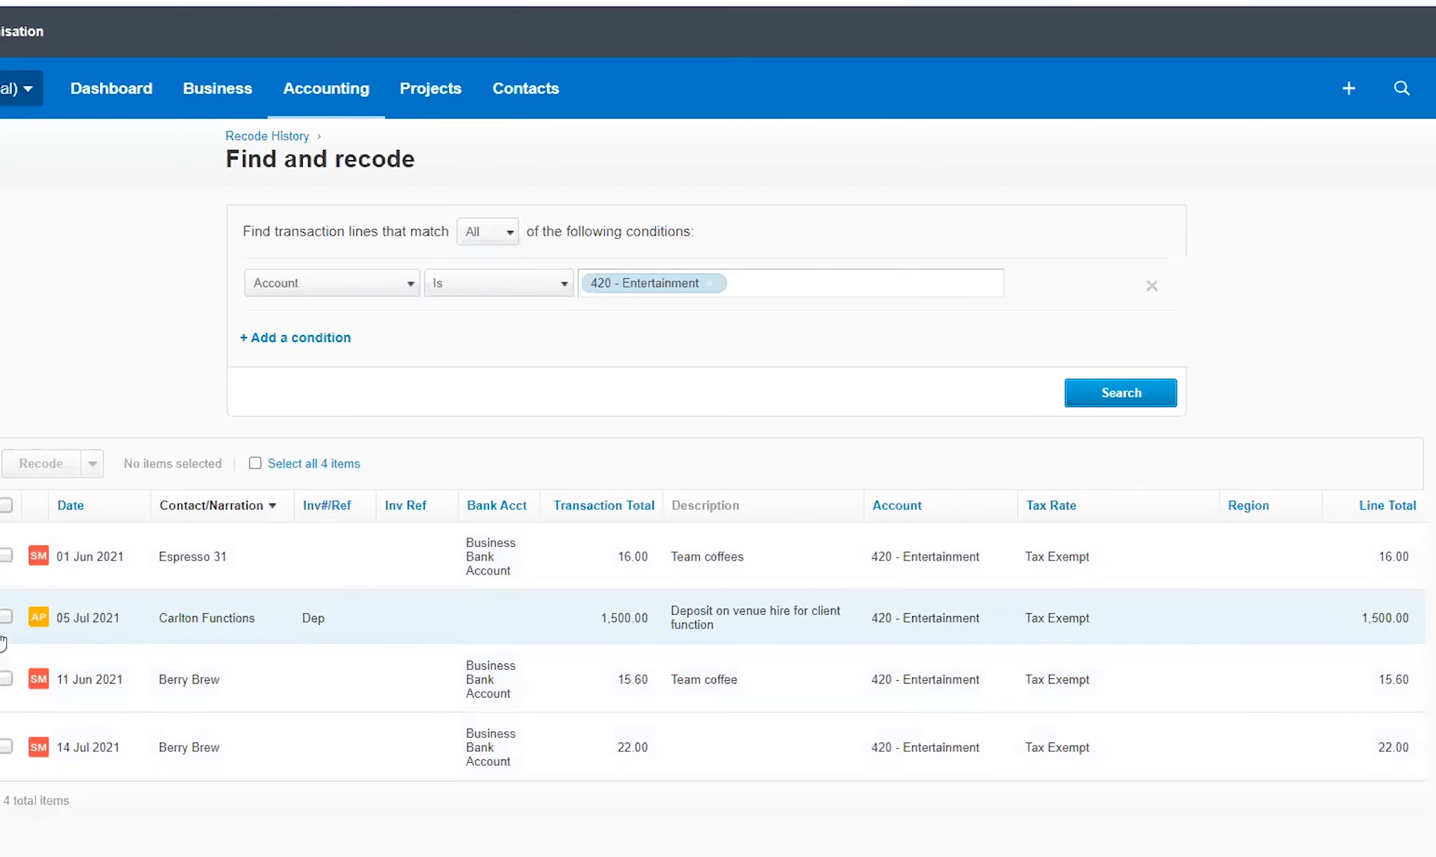
# - Recode the Region of the 05 Jul 2021 Carlton Functions and 11 Jun 2021 Berry Brew lines to North
pyautogui.click(6, 615)
pyautogui.click(7, 677)
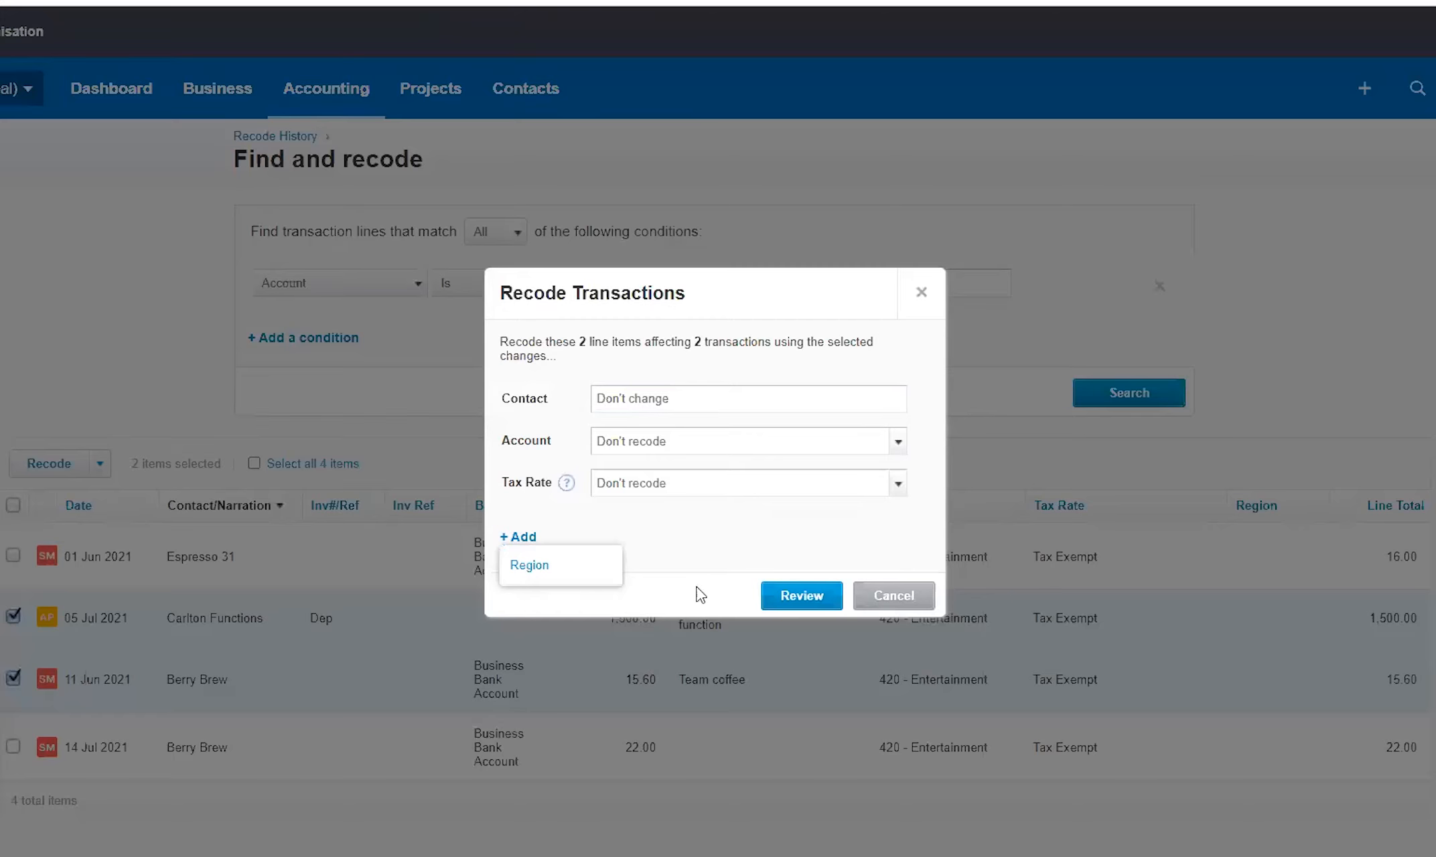
pyautogui.click(561, 576)
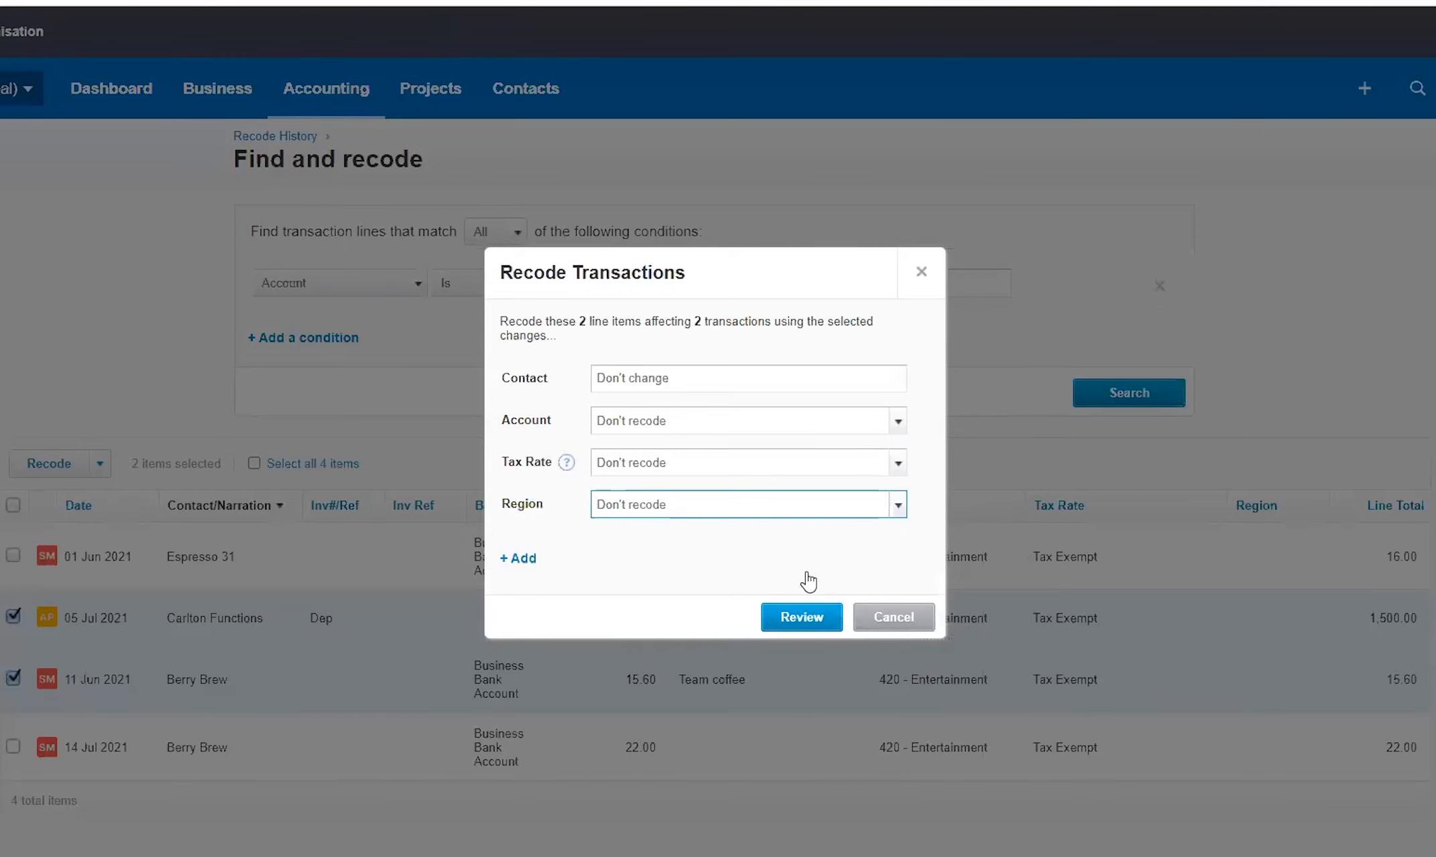
pyautogui.click(686, 666)
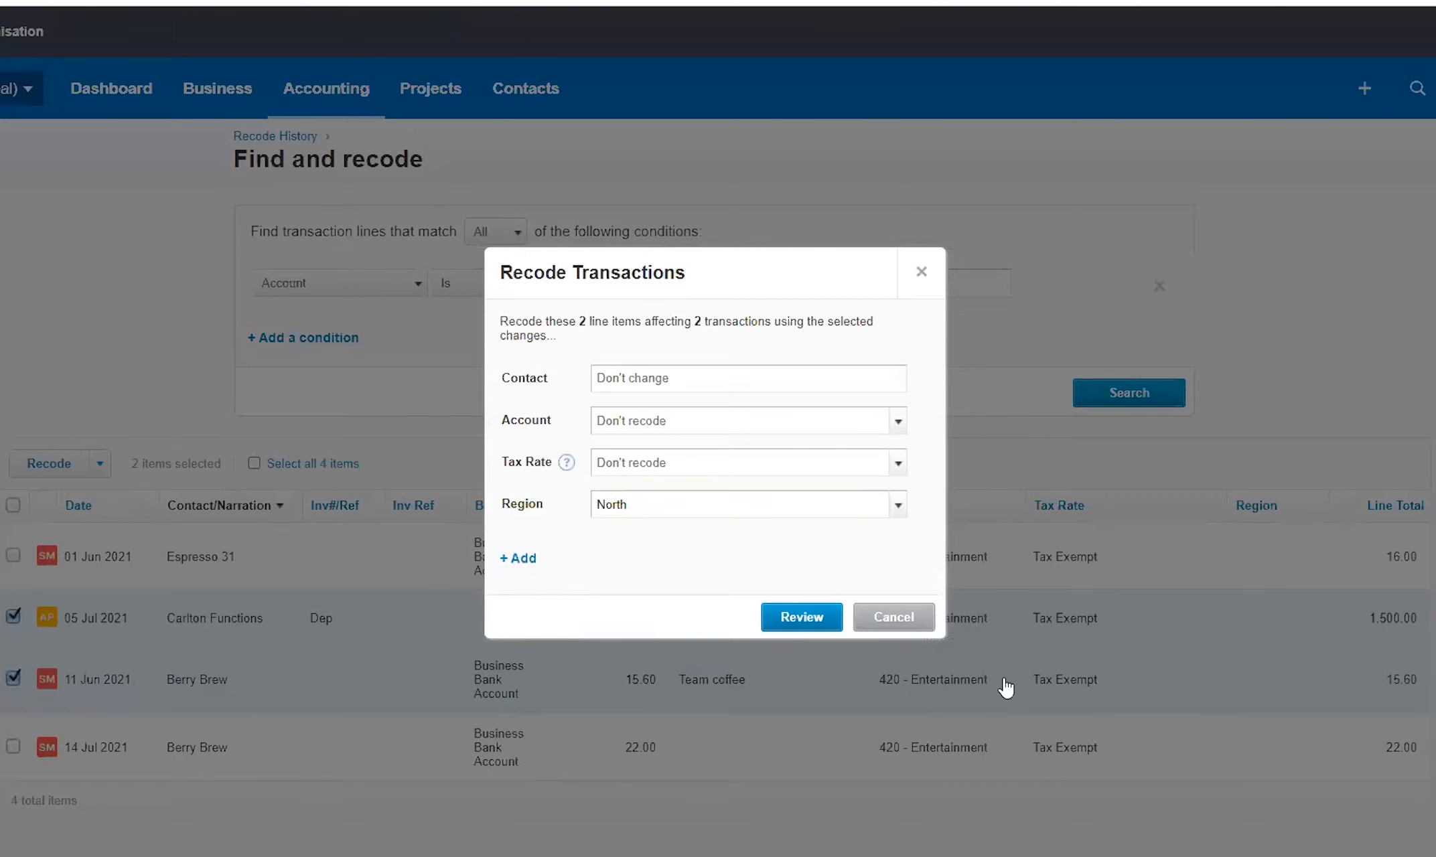
pyautogui.click(801, 617)
pyautogui.click(823, 588)
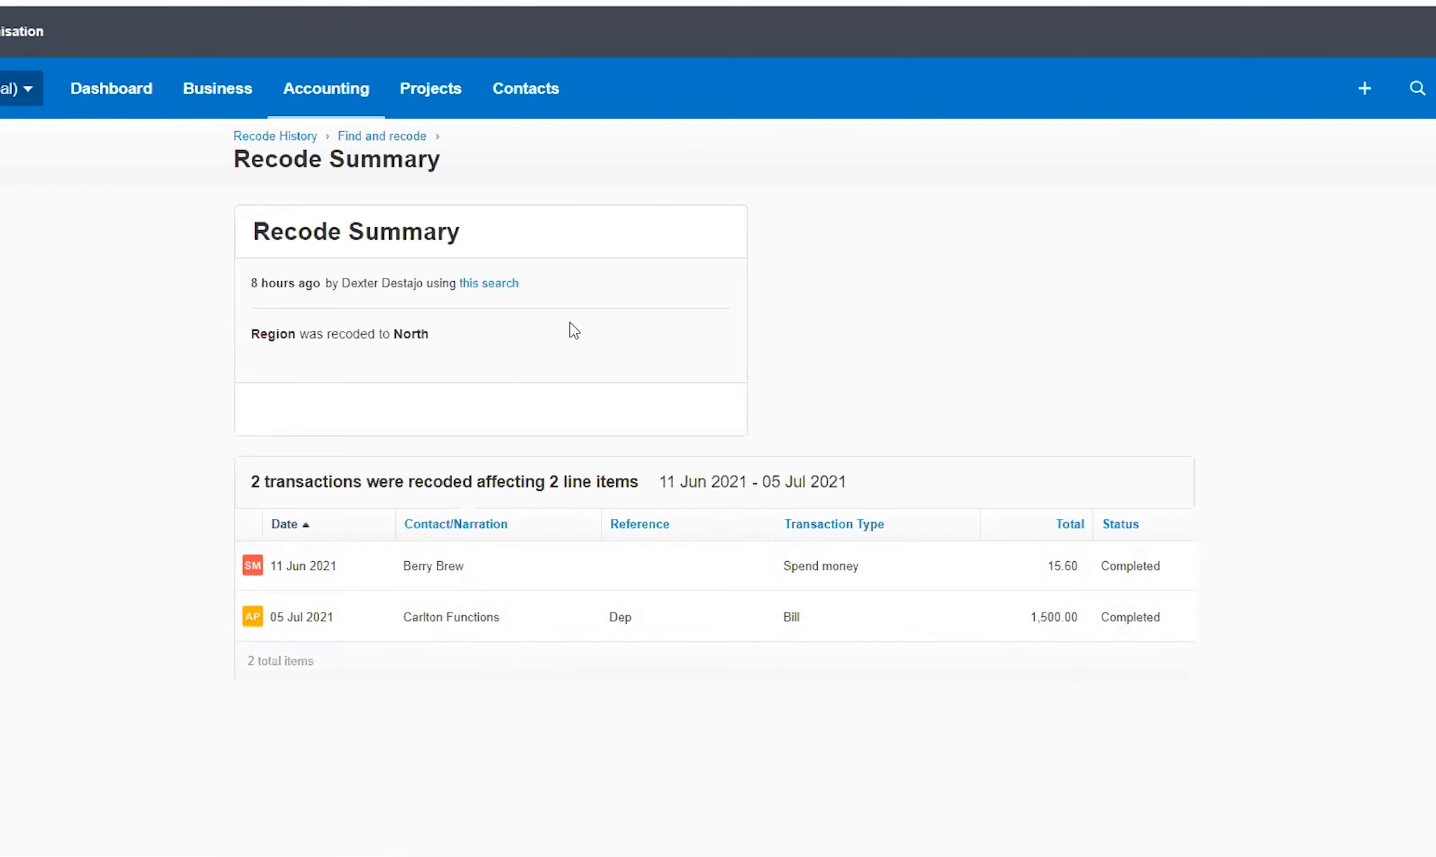
# - Reopen the Entertainment search and recode the Region of the 01 Jun 2021 Espresso 31 and 14 Jul 2021 Berry Brew lines to South
pyautogui.click(495, 289)
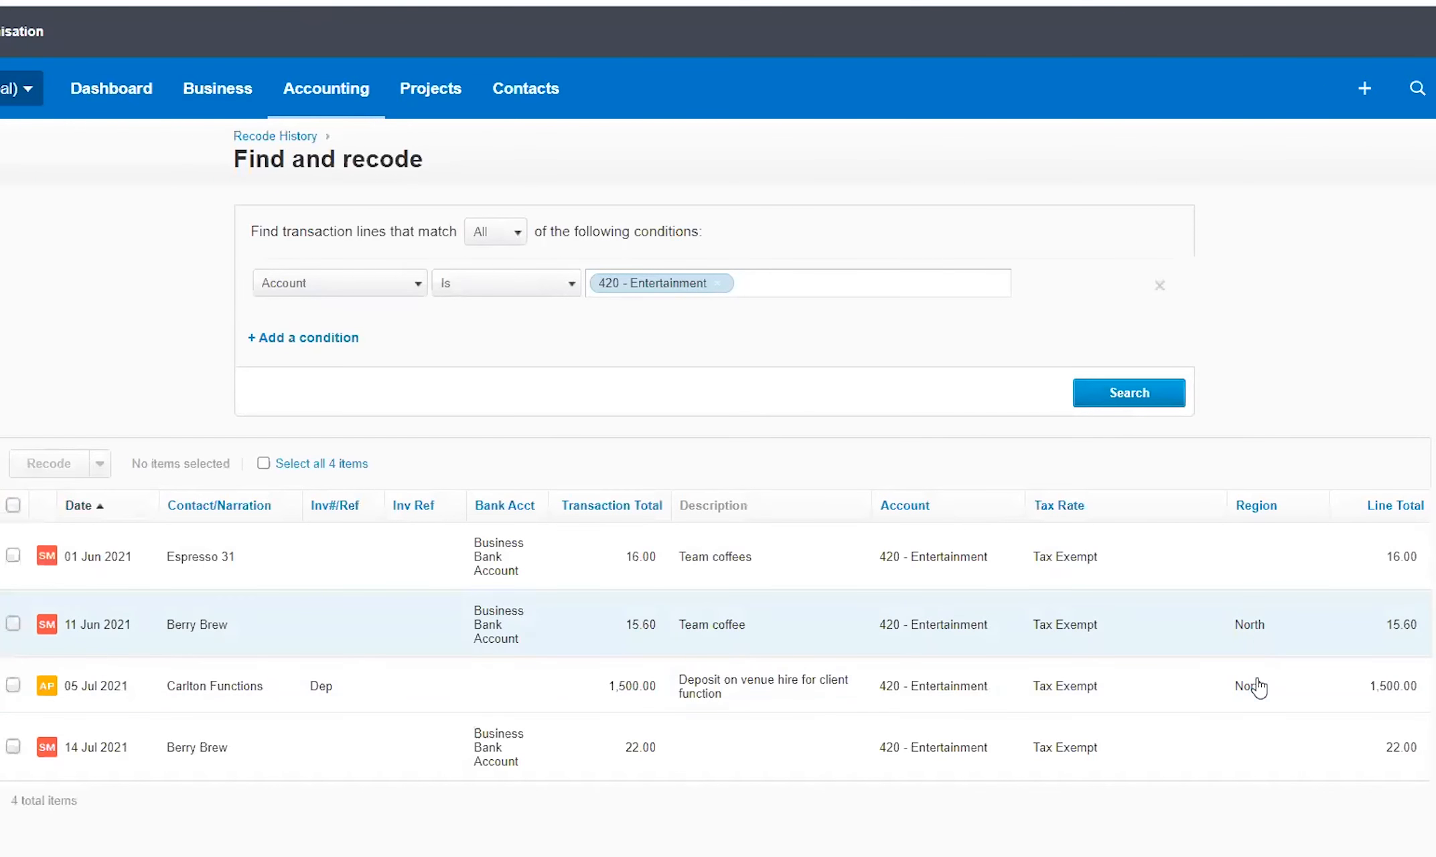
pyautogui.click(13, 555)
pyautogui.click(13, 746)
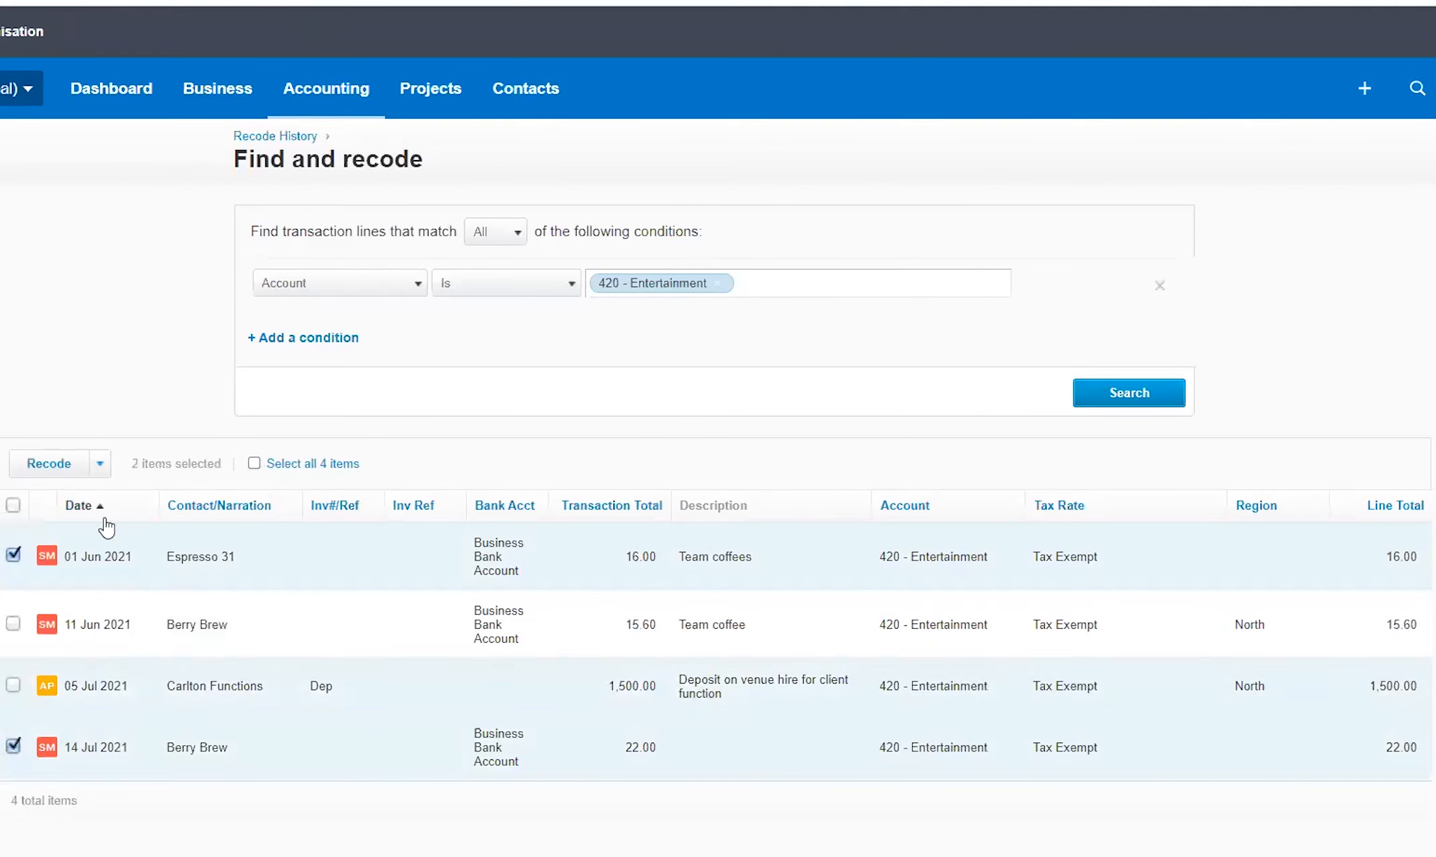
pyautogui.click(49, 463)
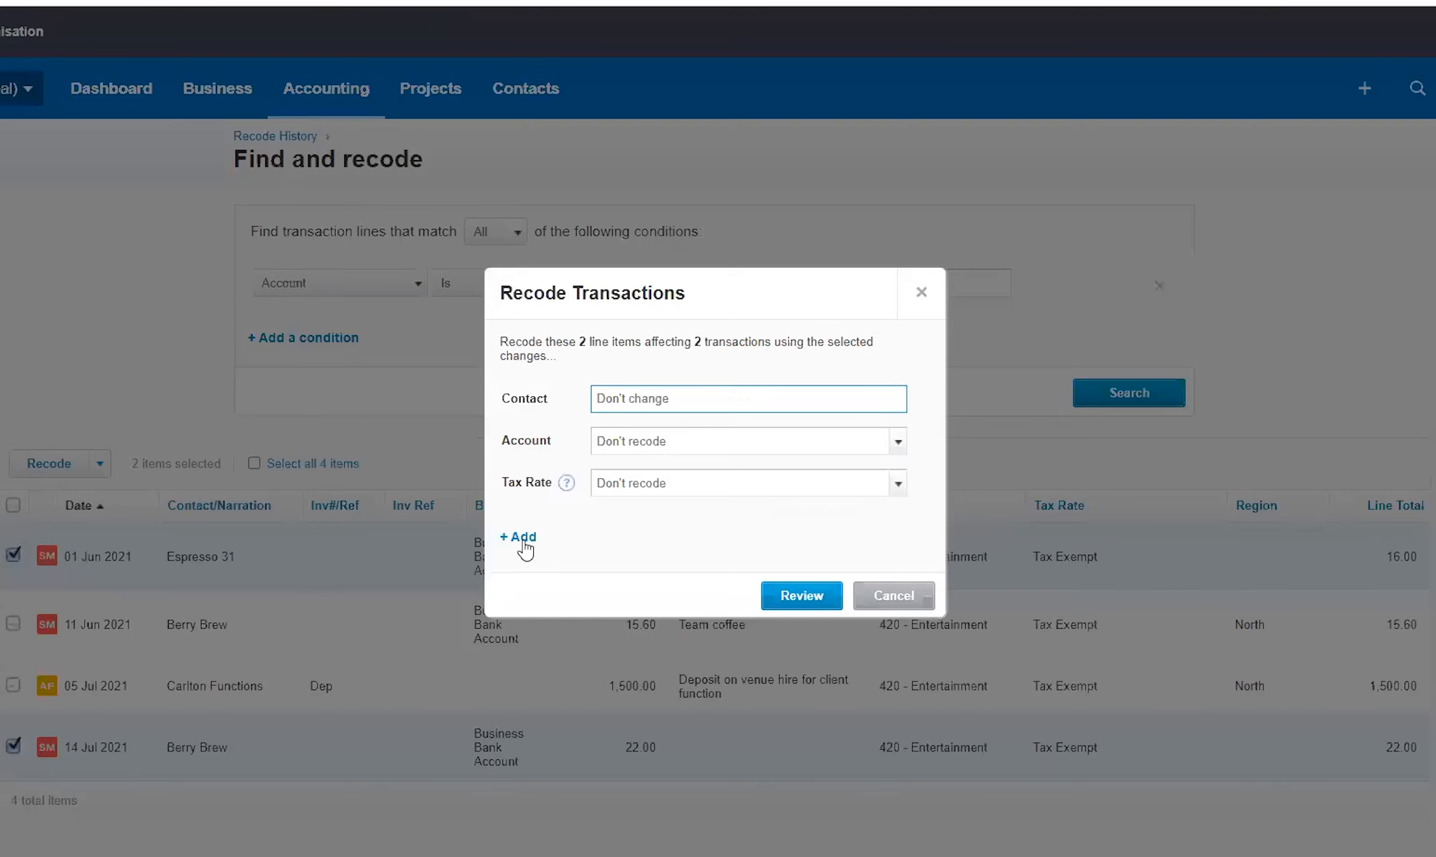
pyautogui.click(526, 544)
pyautogui.click(565, 575)
pyautogui.click(896, 506)
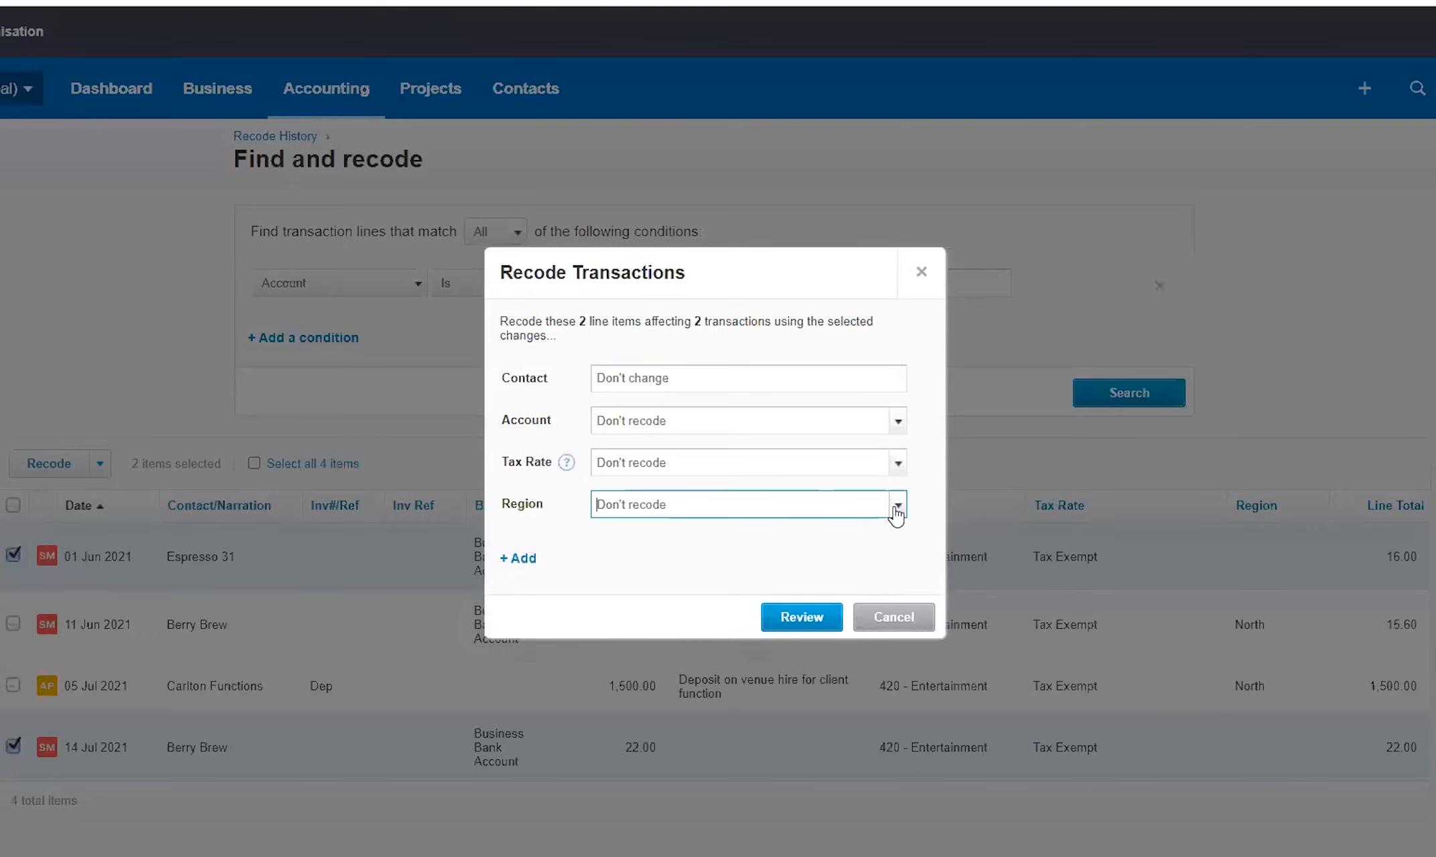
pyautogui.click(653, 703)
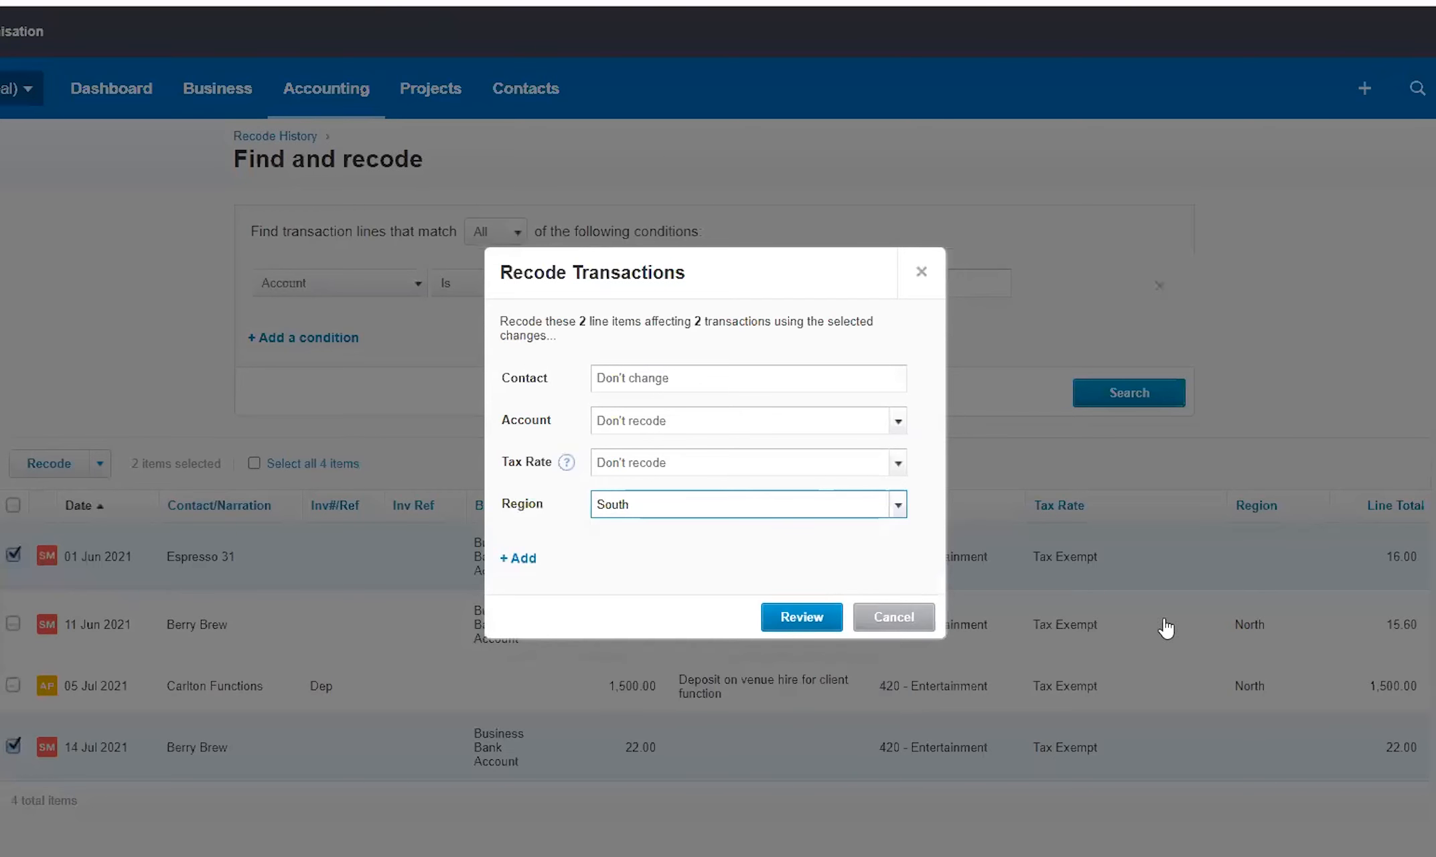
pyautogui.click(801, 613)
pyautogui.click(796, 578)
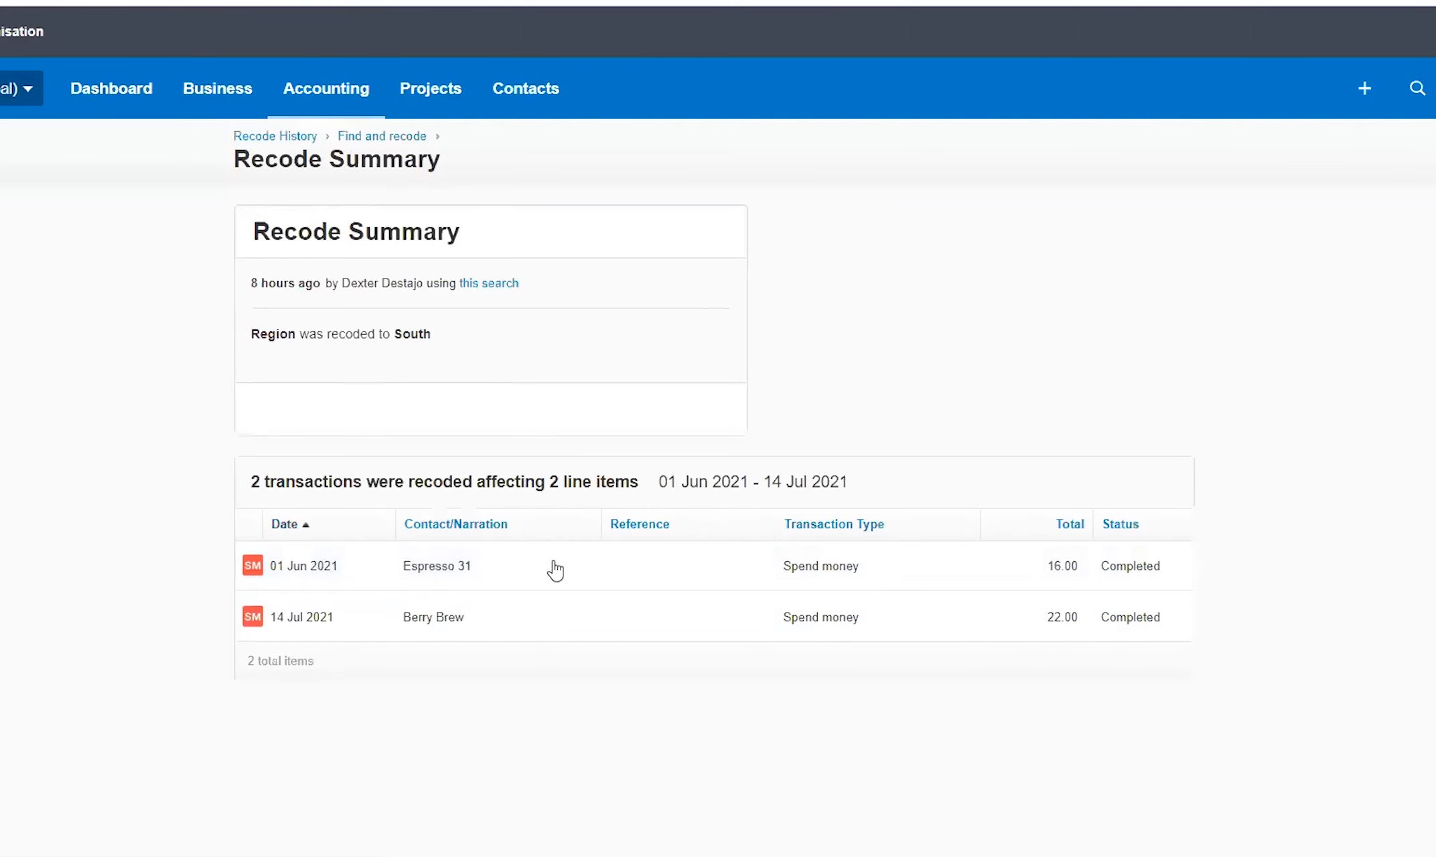
# - Rerun the Entertainment search from the recode summary and select all four items in the results
pyautogui.click(494, 285)
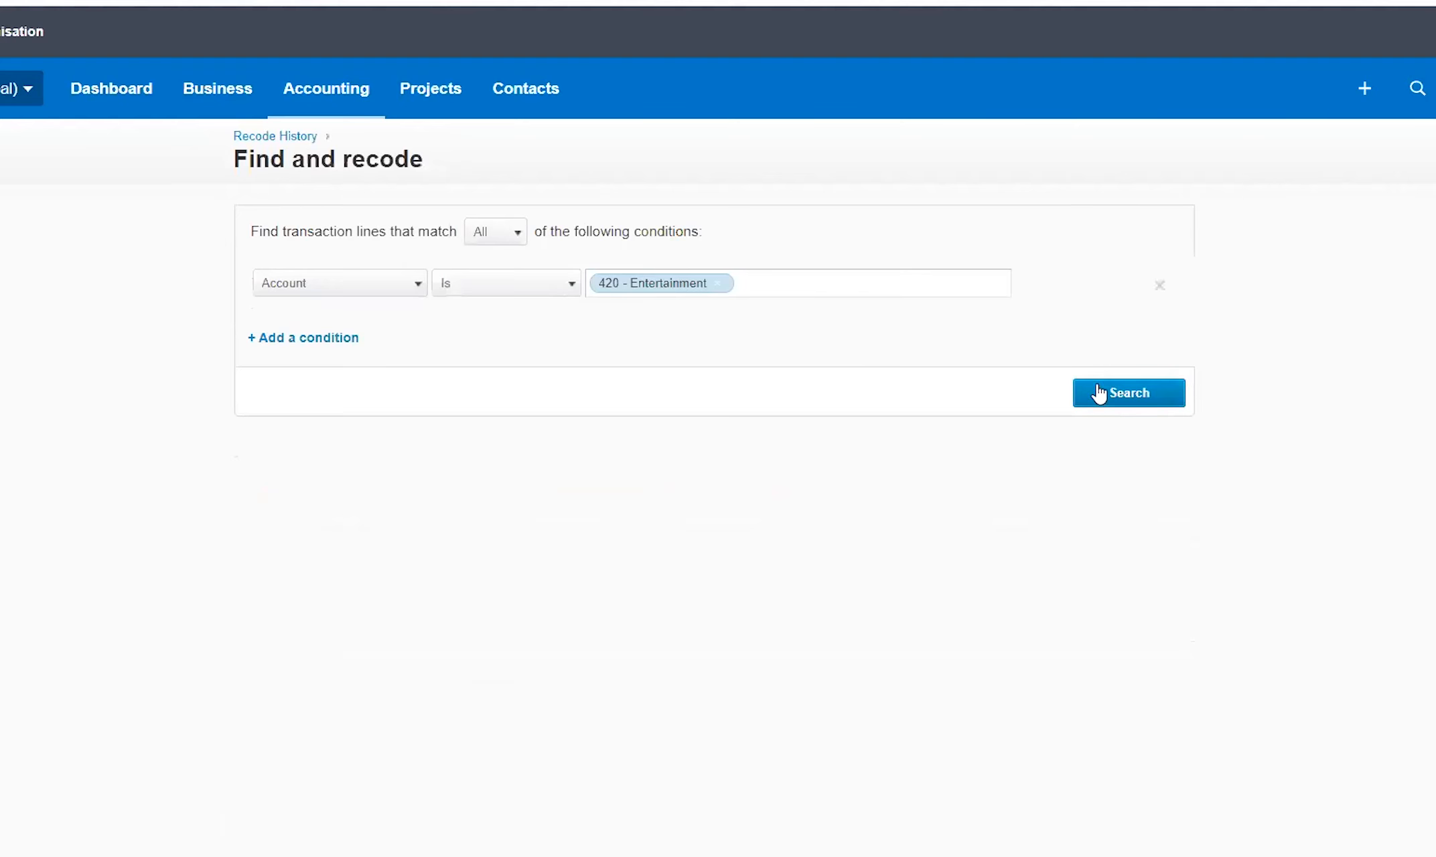
pyautogui.click(1157, 401)
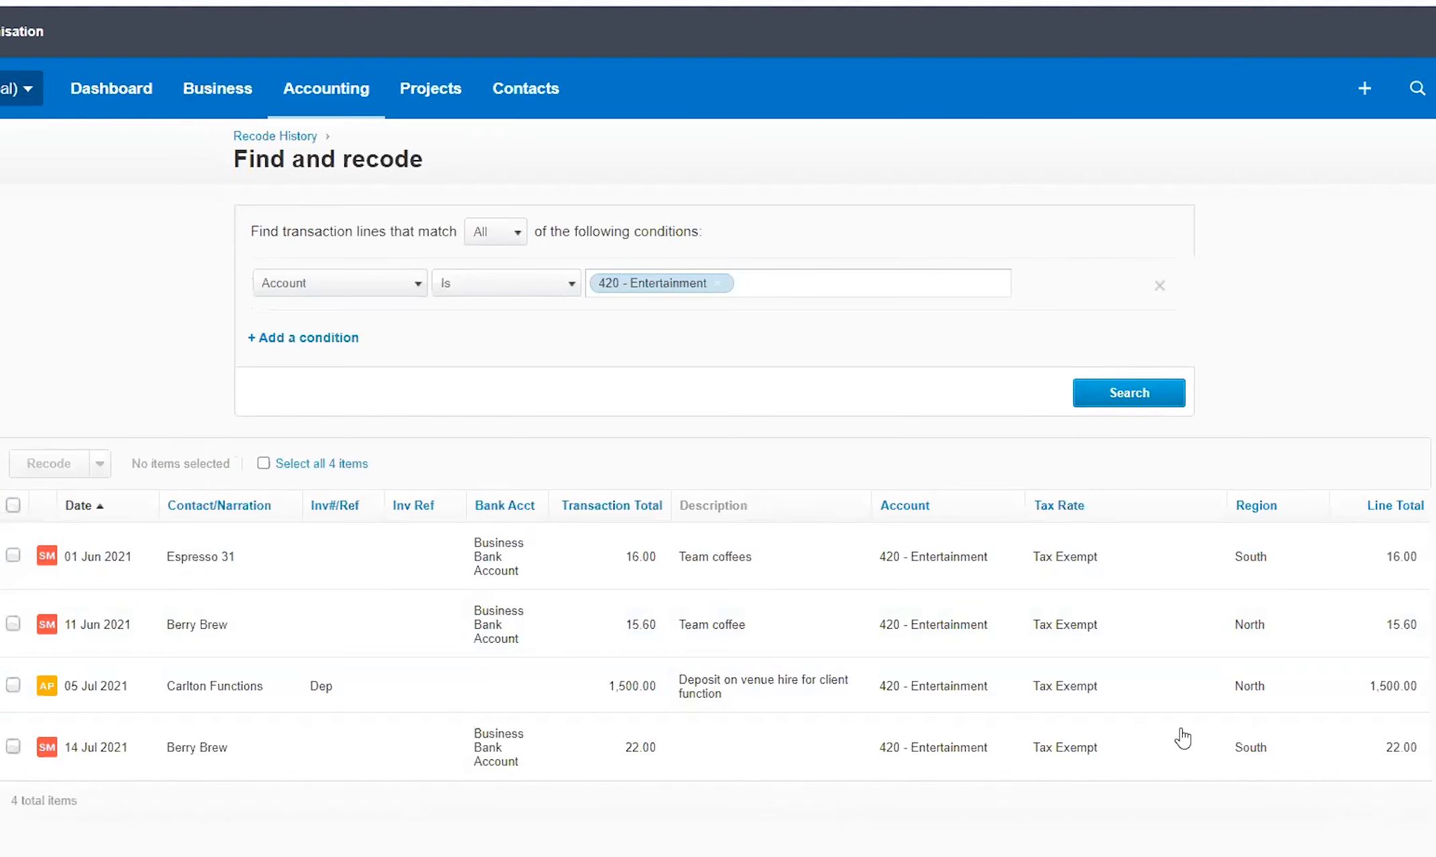
pyautogui.click(12, 506)
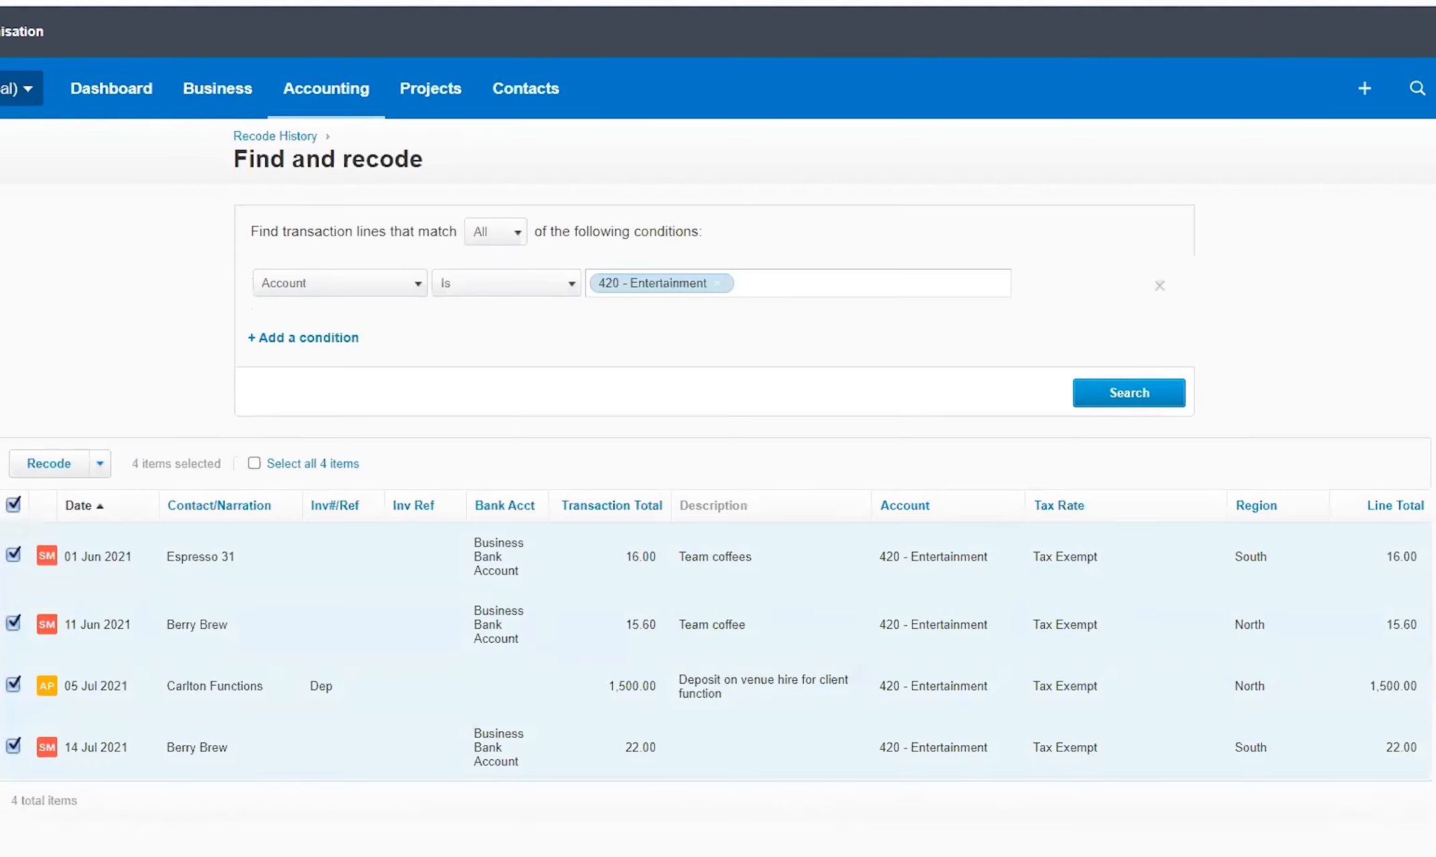
pyautogui.click(13, 506)
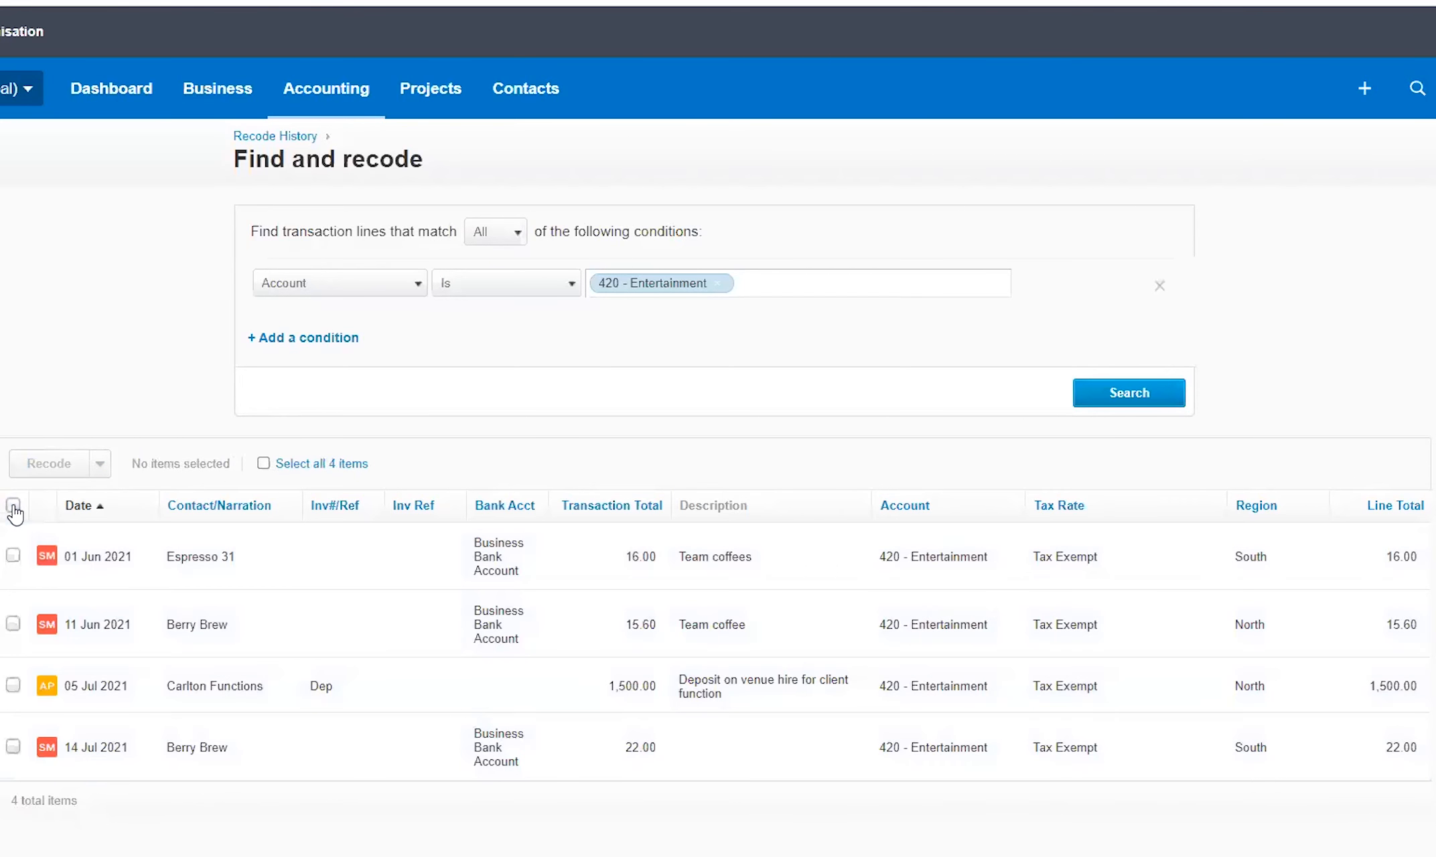
pyautogui.click(264, 463)
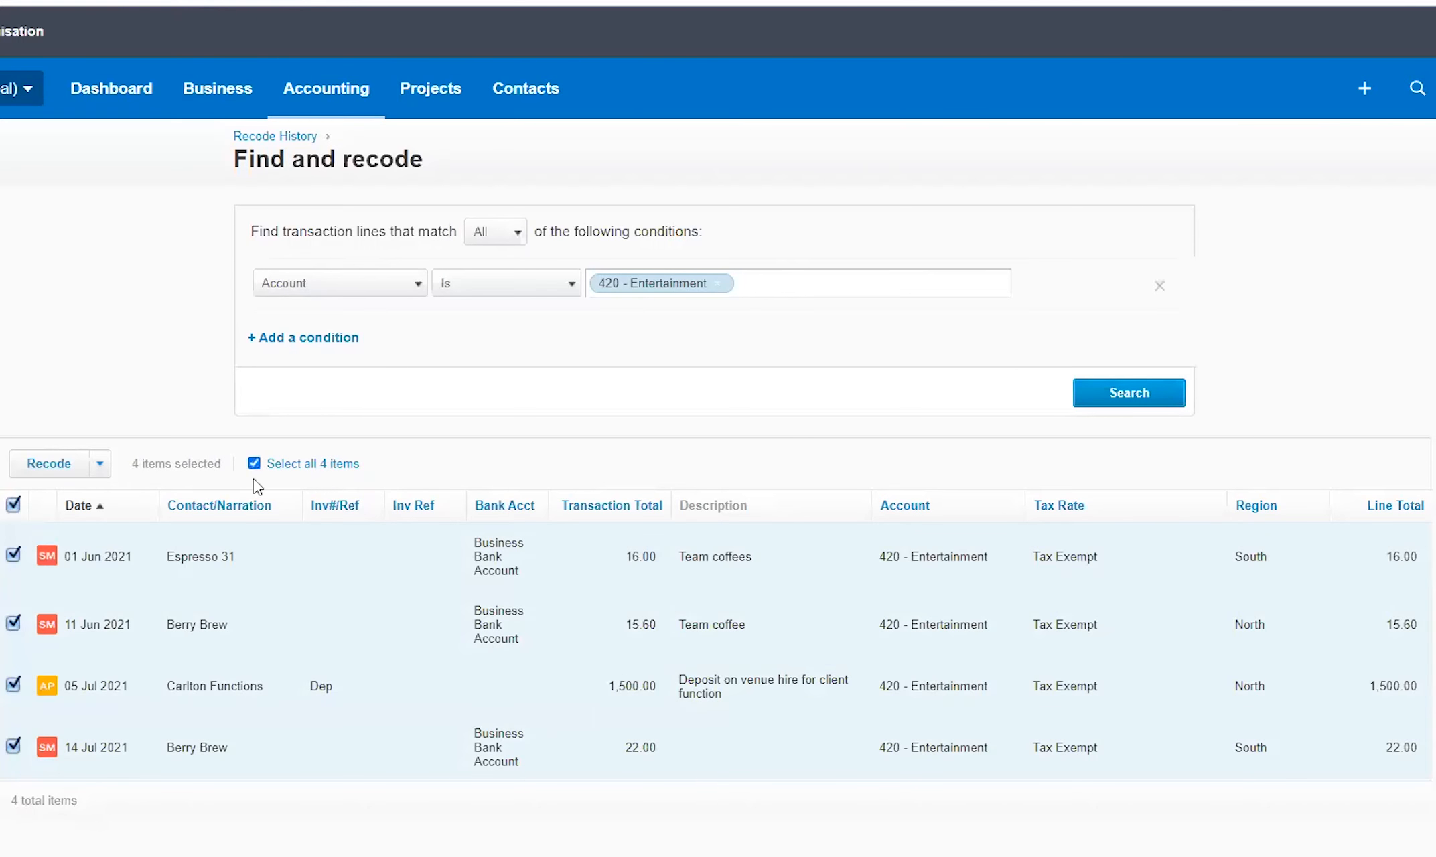
# - Recode the Account of all four Entertainment lines to 453 - Office Expenses
pyautogui.click(255, 466)
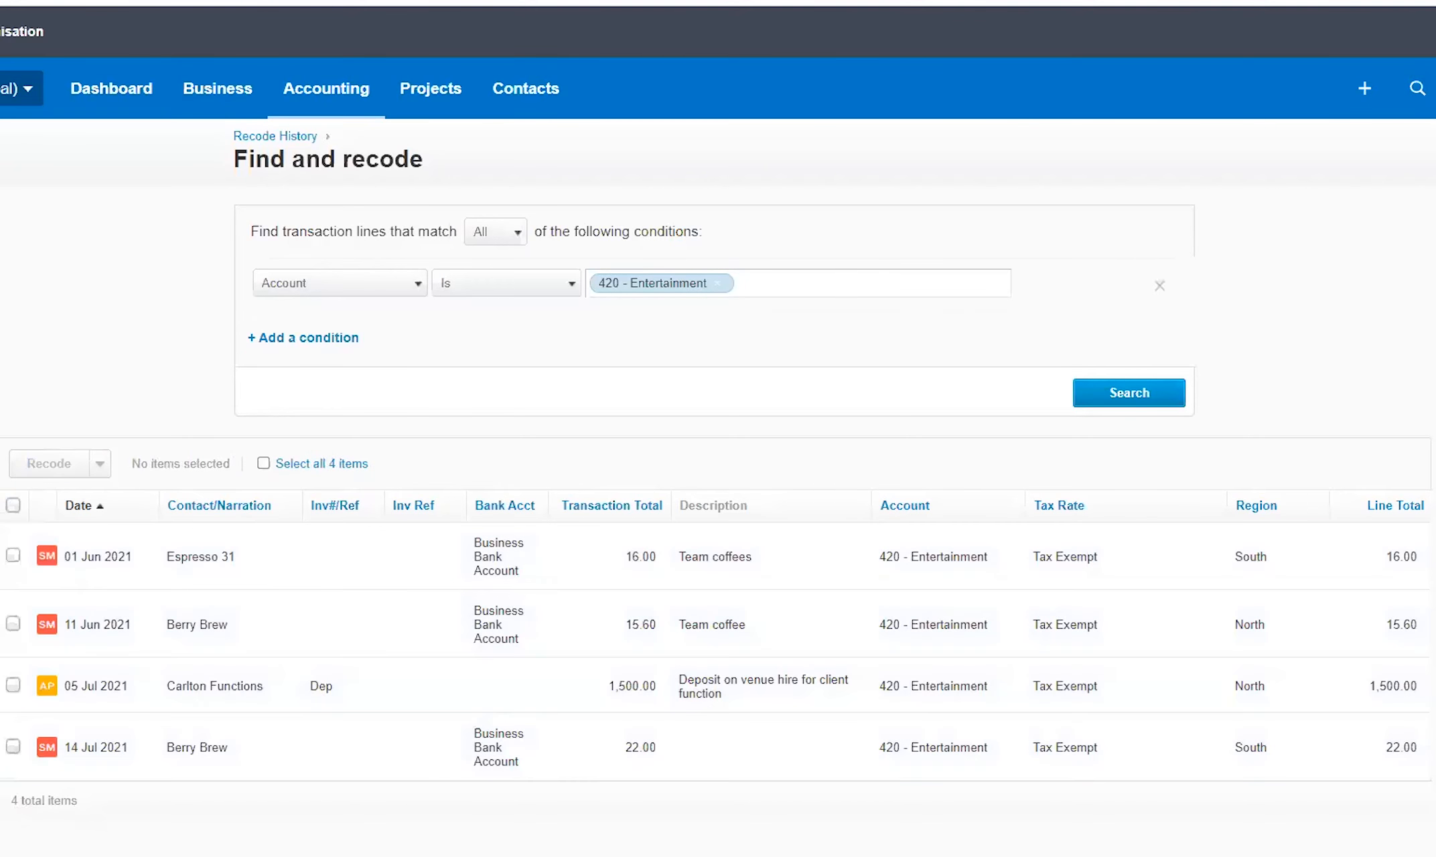
pyautogui.click(13, 505)
pyautogui.click(53, 463)
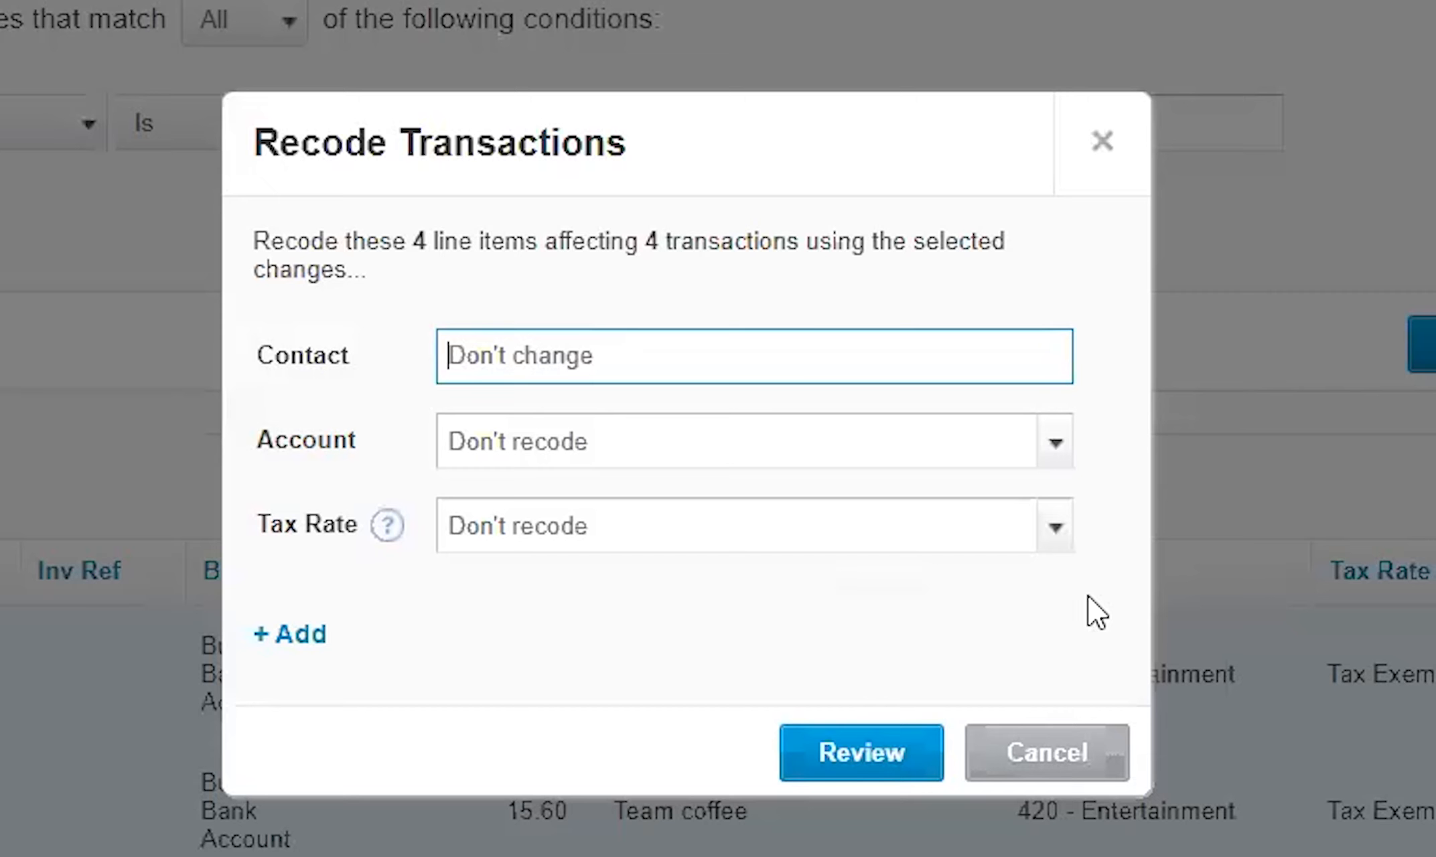
pyautogui.click(1011, 452)
pyautogui.write('offi')
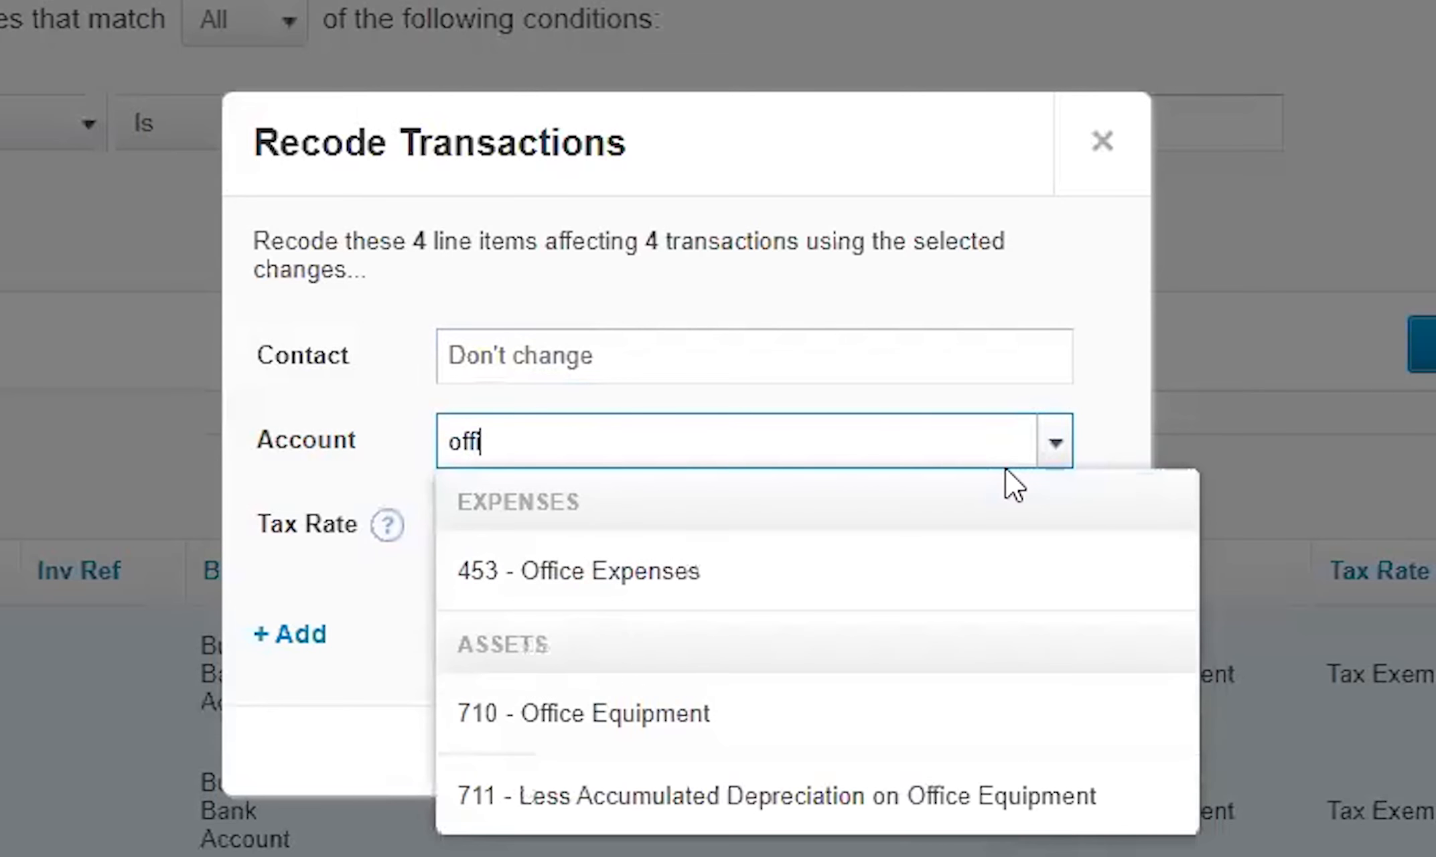
pyautogui.click(727, 580)
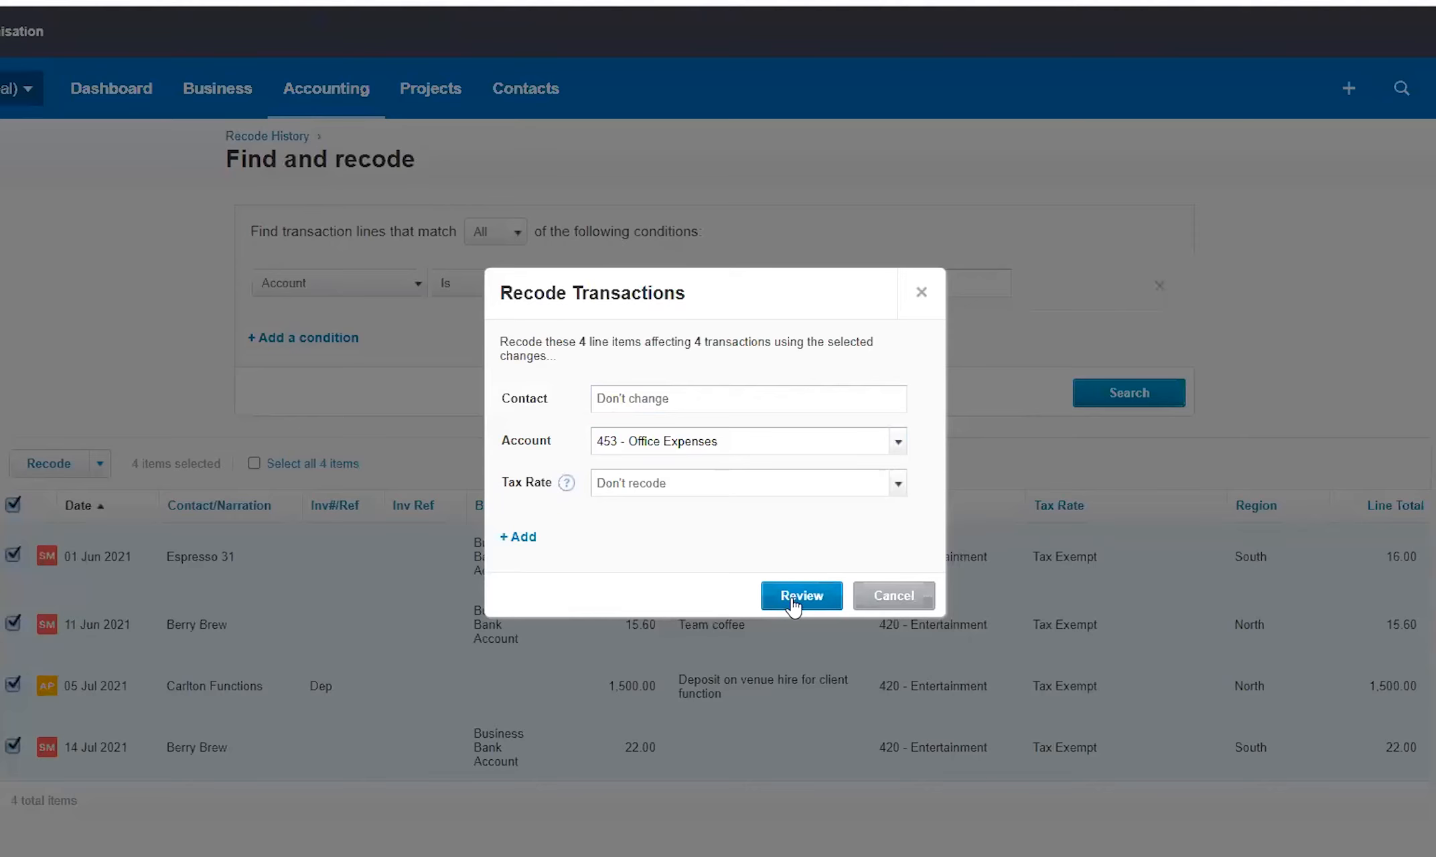
pyautogui.click(792, 601)
pyautogui.click(785, 591)
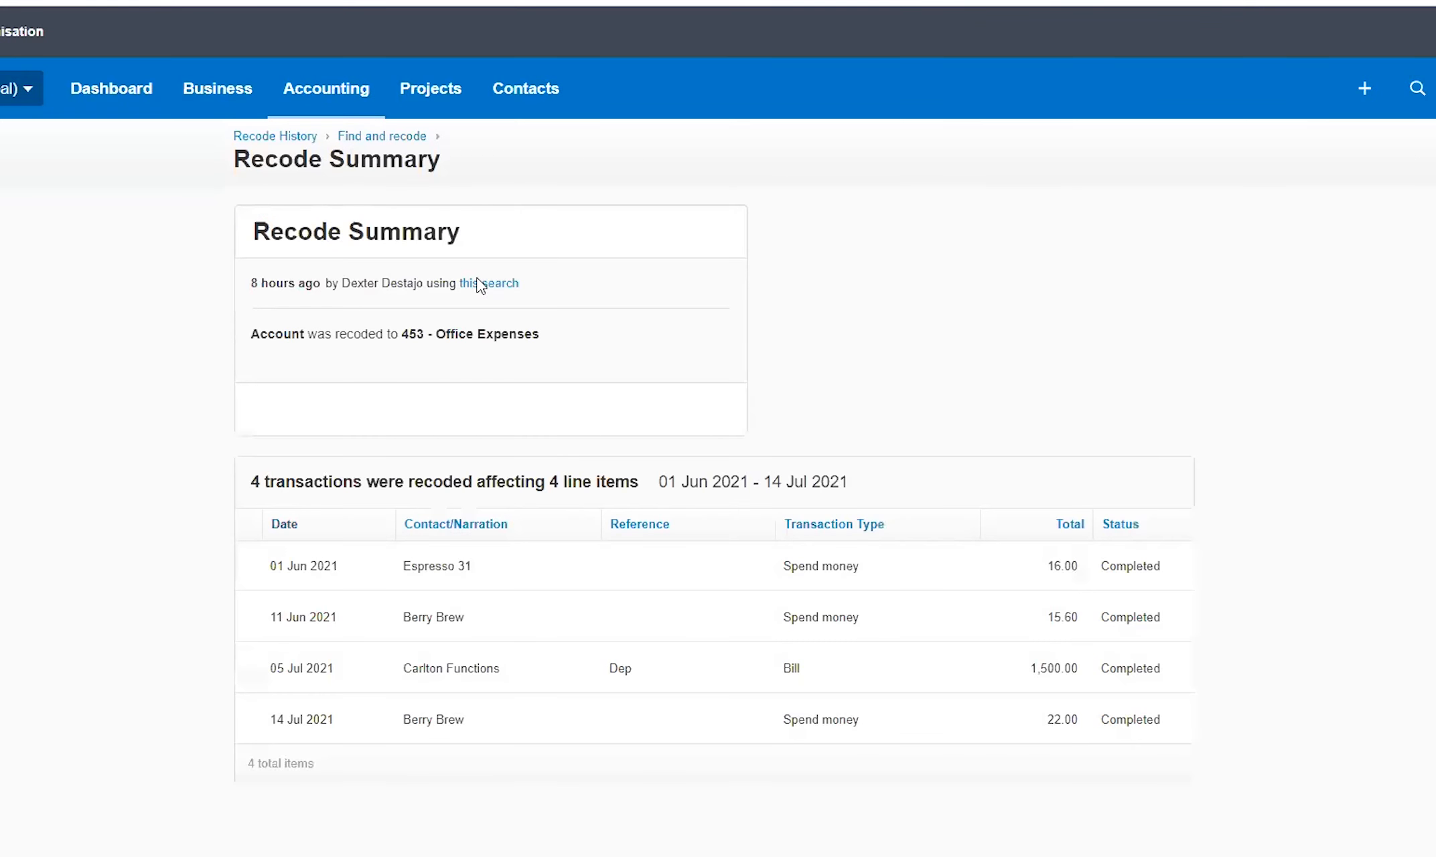
# - Reopen the search from the recode summary, replace its account condition with 453 - Office Expenses, and run it
pyautogui.click(485, 284)
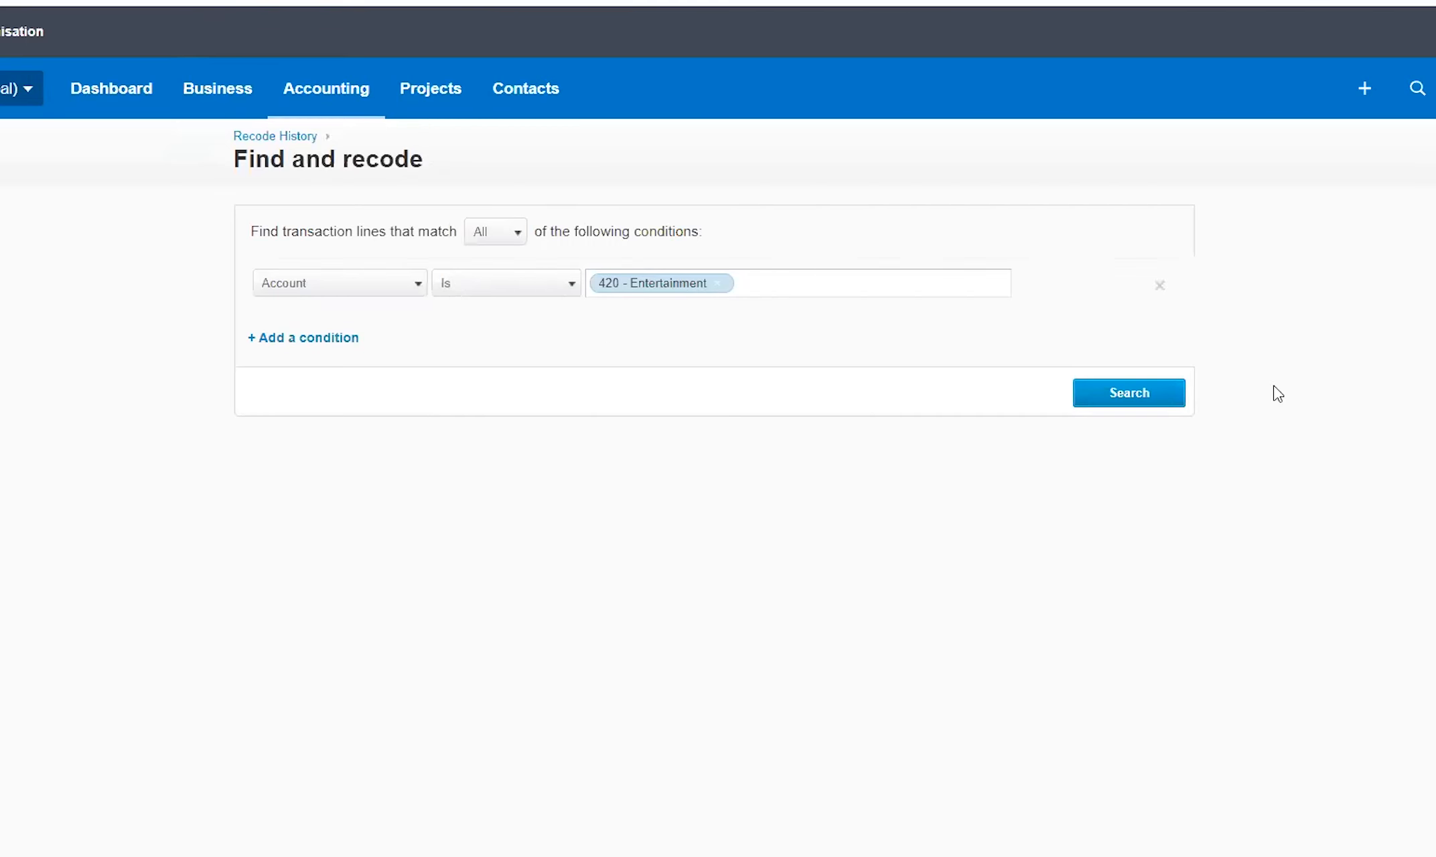
pyautogui.click(1111, 396)
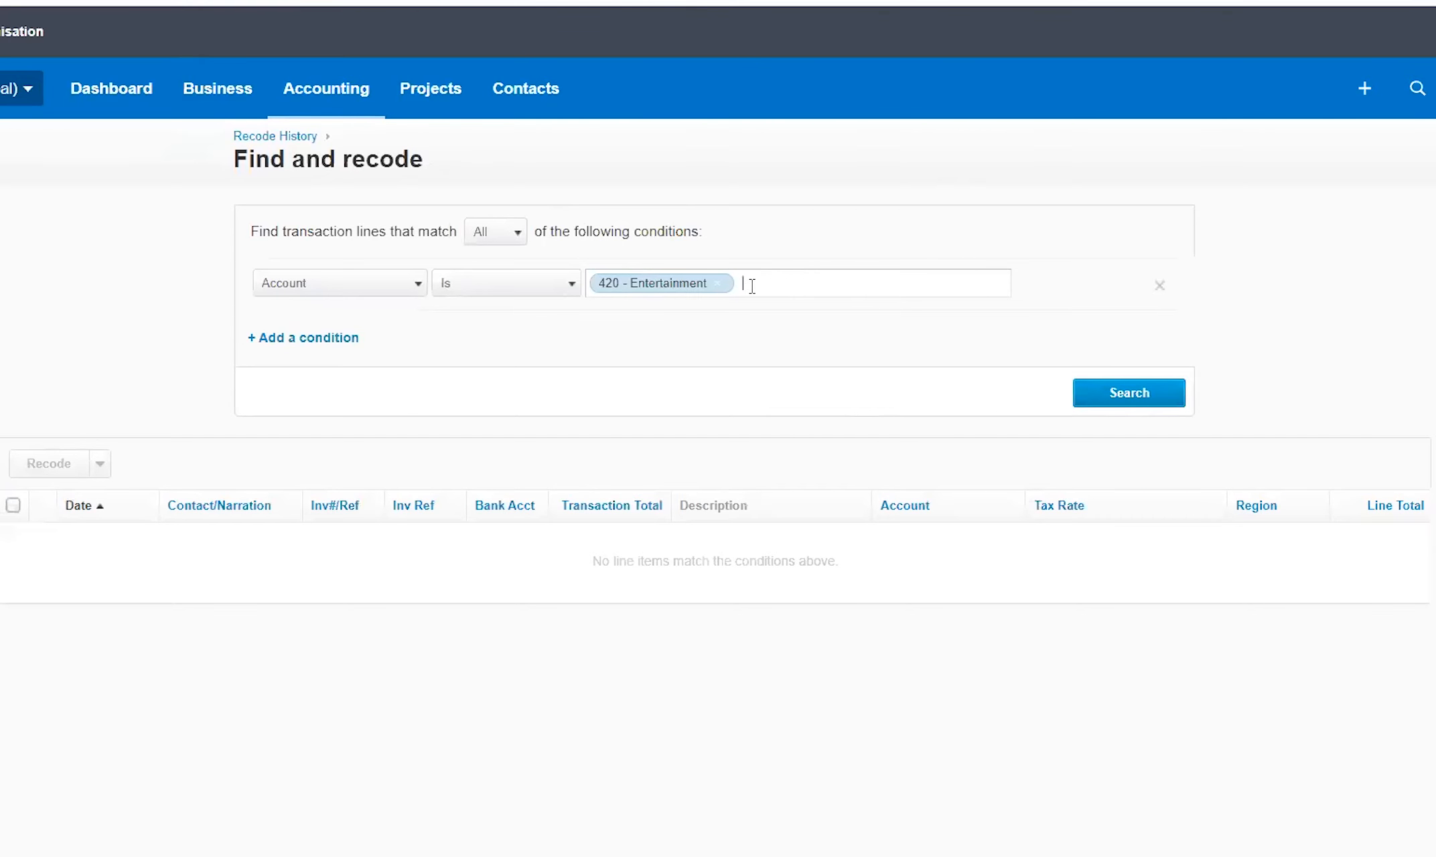
pyautogui.click(752, 286)
pyautogui.click(1233, 623)
pyautogui.click(719, 290)
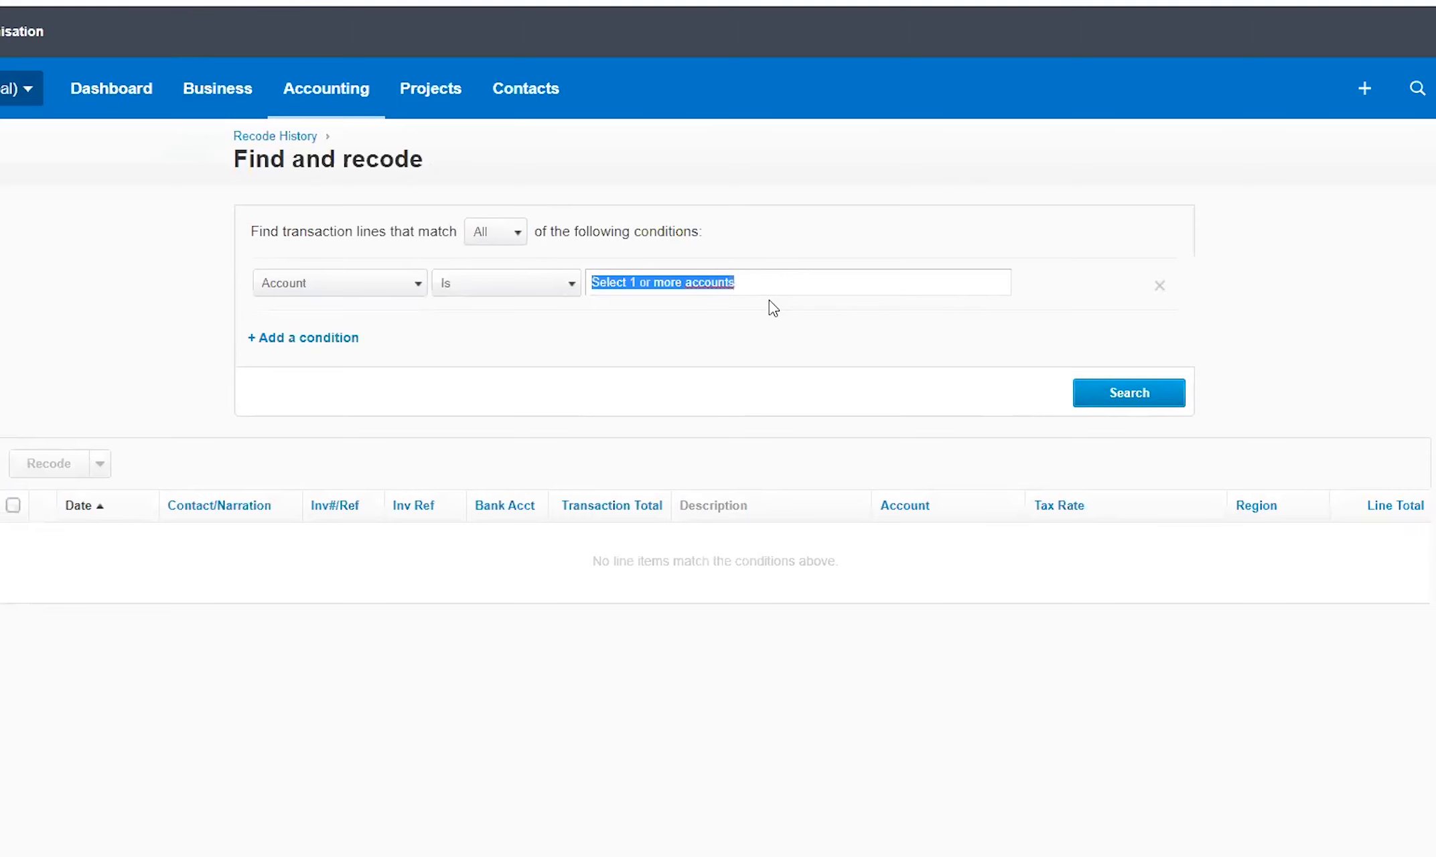
pyautogui.write('office')
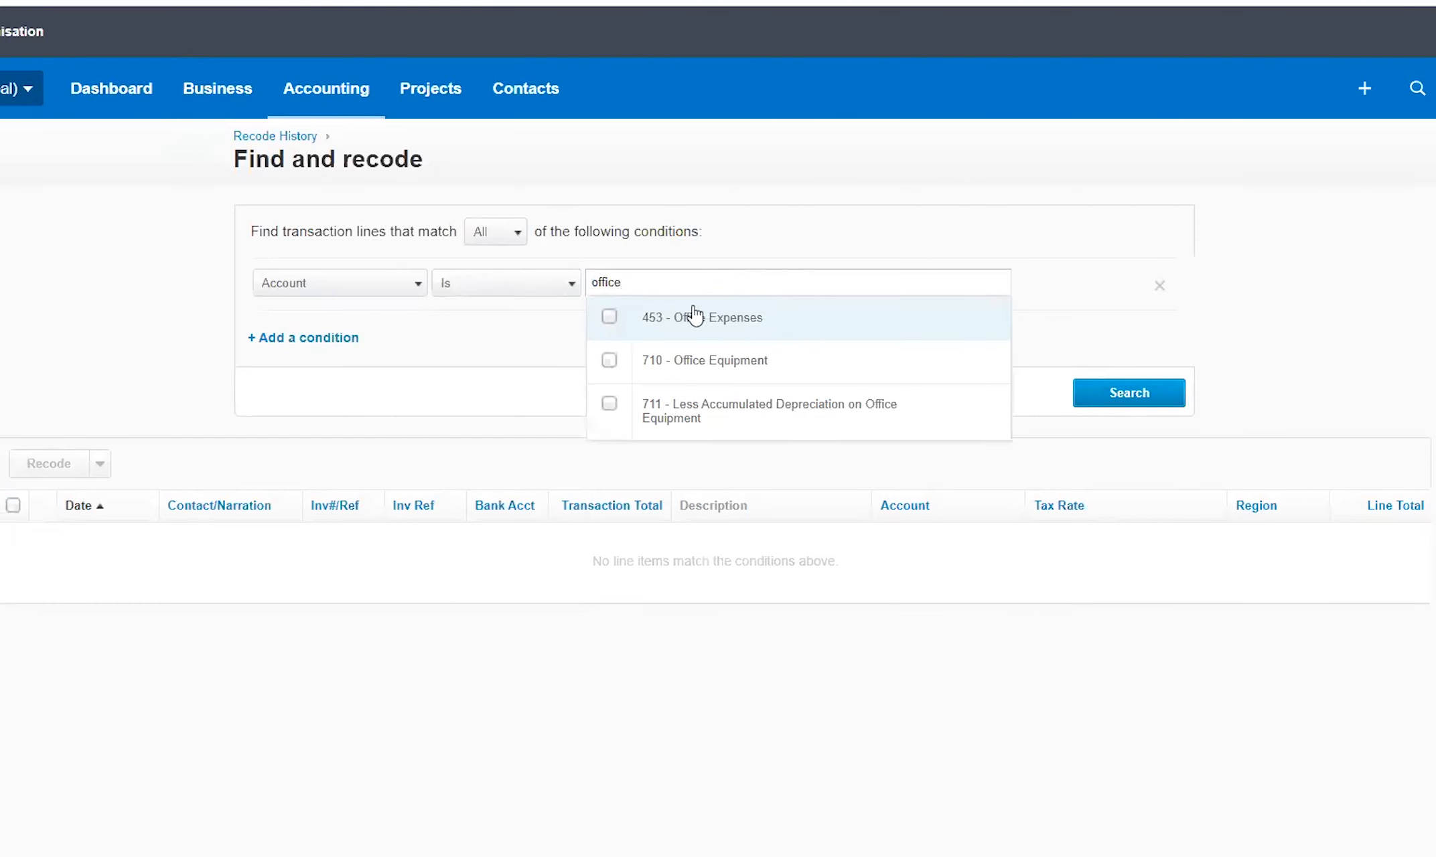
pyautogui.press('Return')
pyautogui.click(1128, 392)
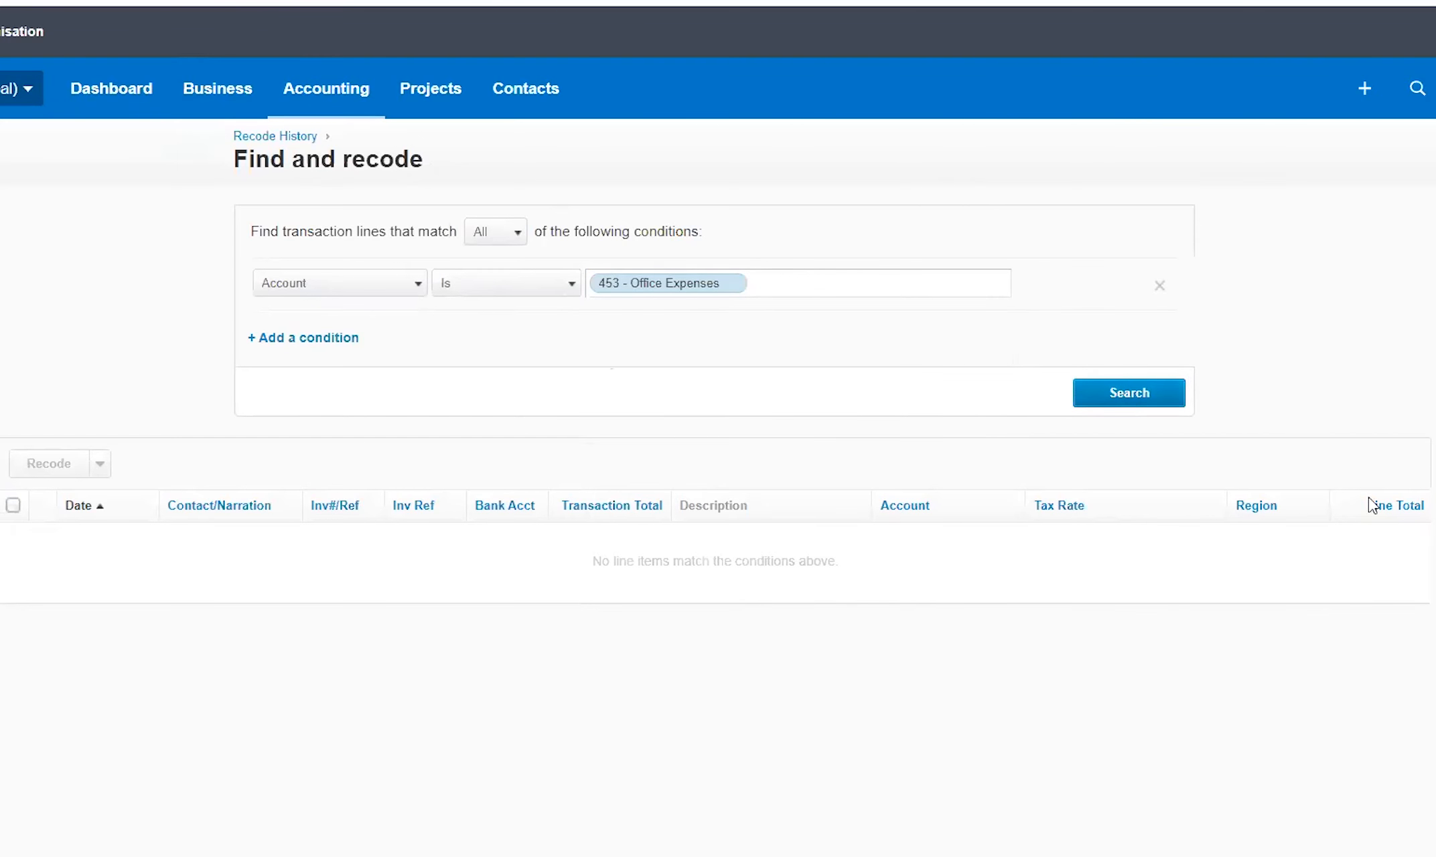
# - Look through the Office Expenses results and check the account, tax rate and region of the recoded lines
pyautogui.scroll(-5, 1359, 590)
pyautogui.scroll(5, 1339, 635)
pyautogui.moveTo(1418, 582)
pyautogui.mouseDown()
pyautogui.moveTo(1423, 593)
pyautogui.moveTo(1419, 577)
pyautogui.mouseUp()
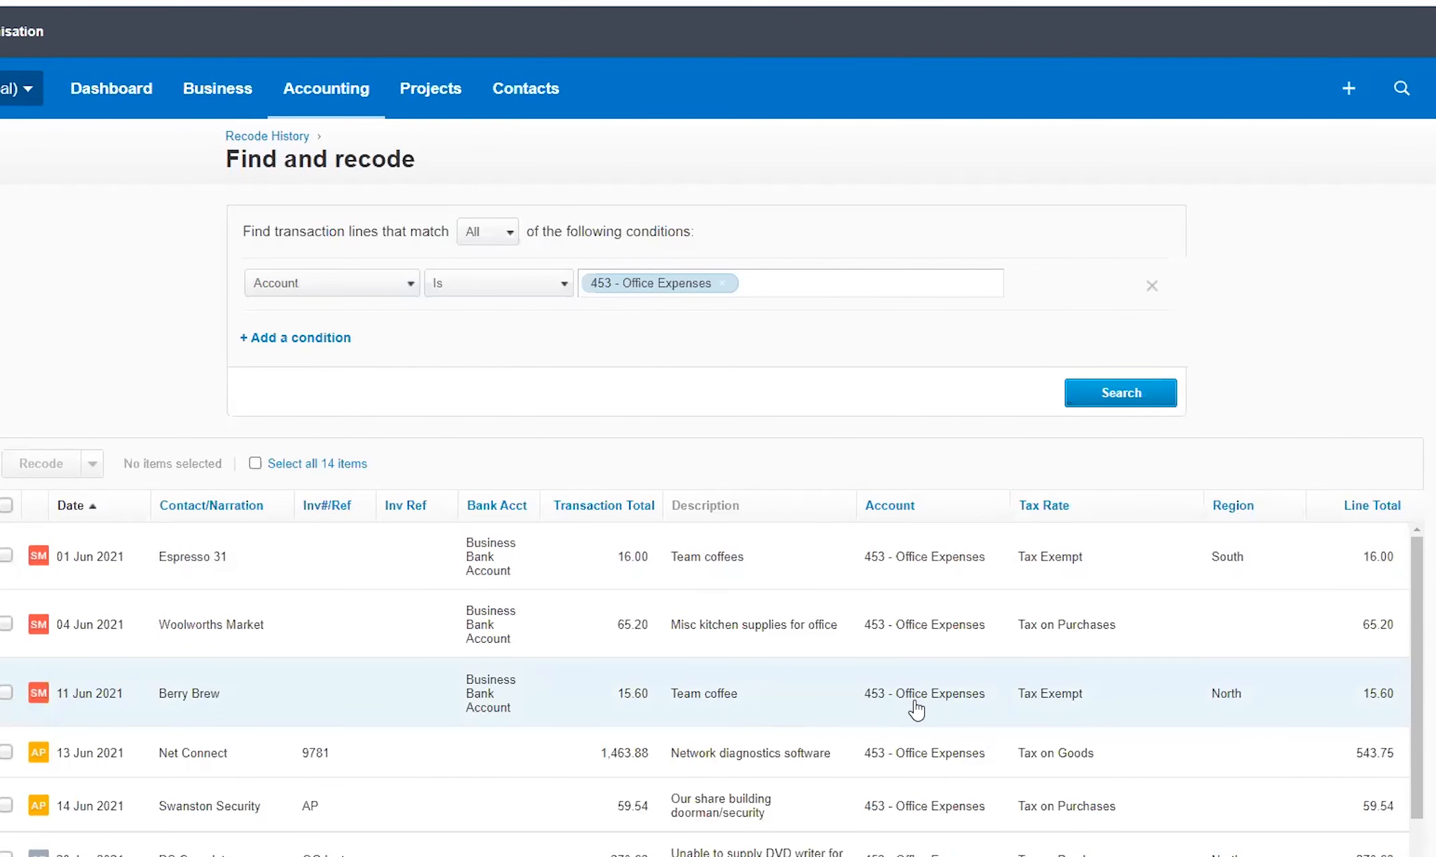
pyautogui.scroll(-4, 330, 653)
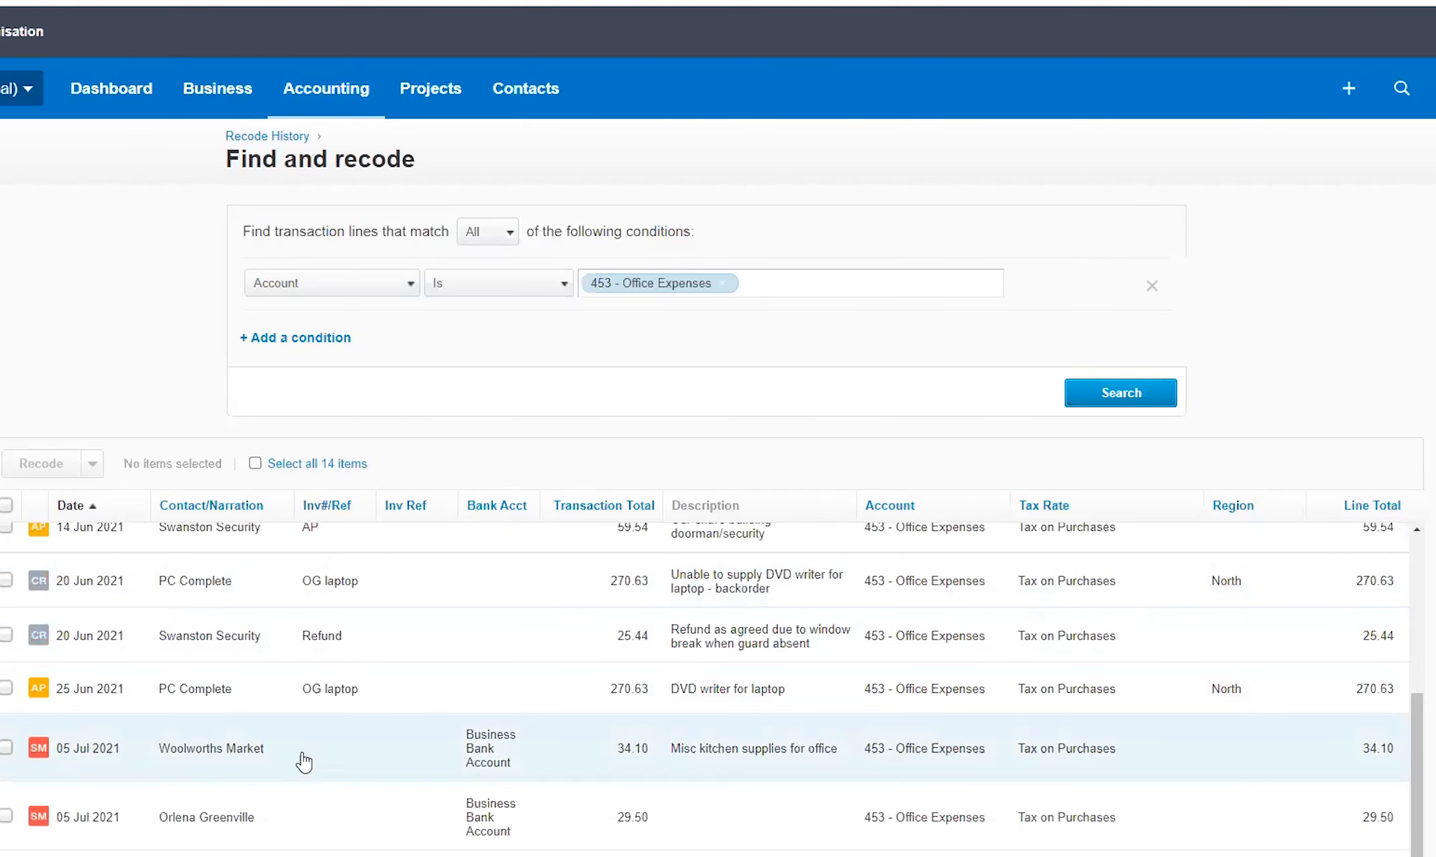
pyautogui.scroll(-1, 482, 763)
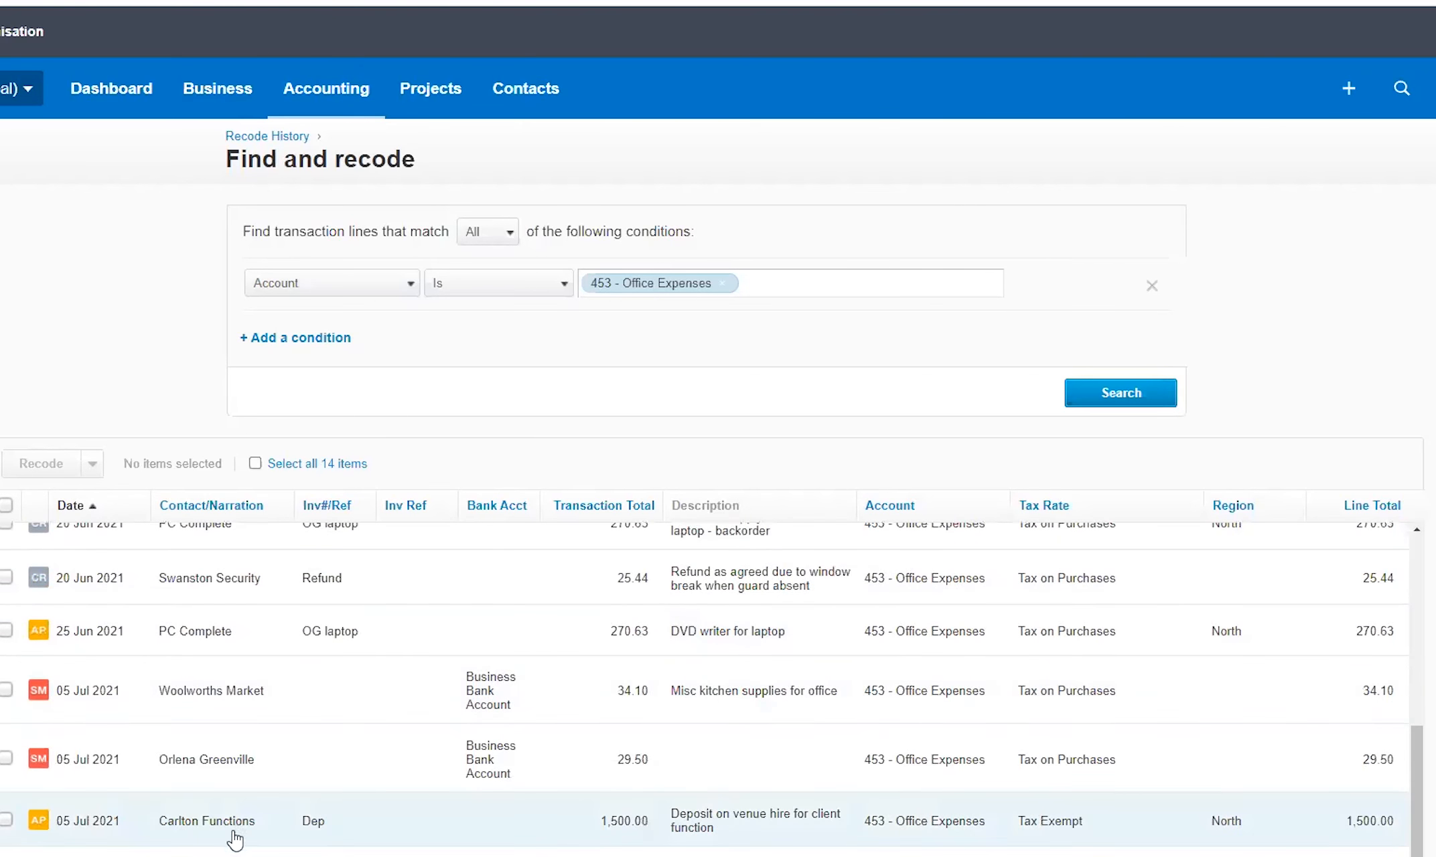
pyautogui.scroll(-5, 231, 839)
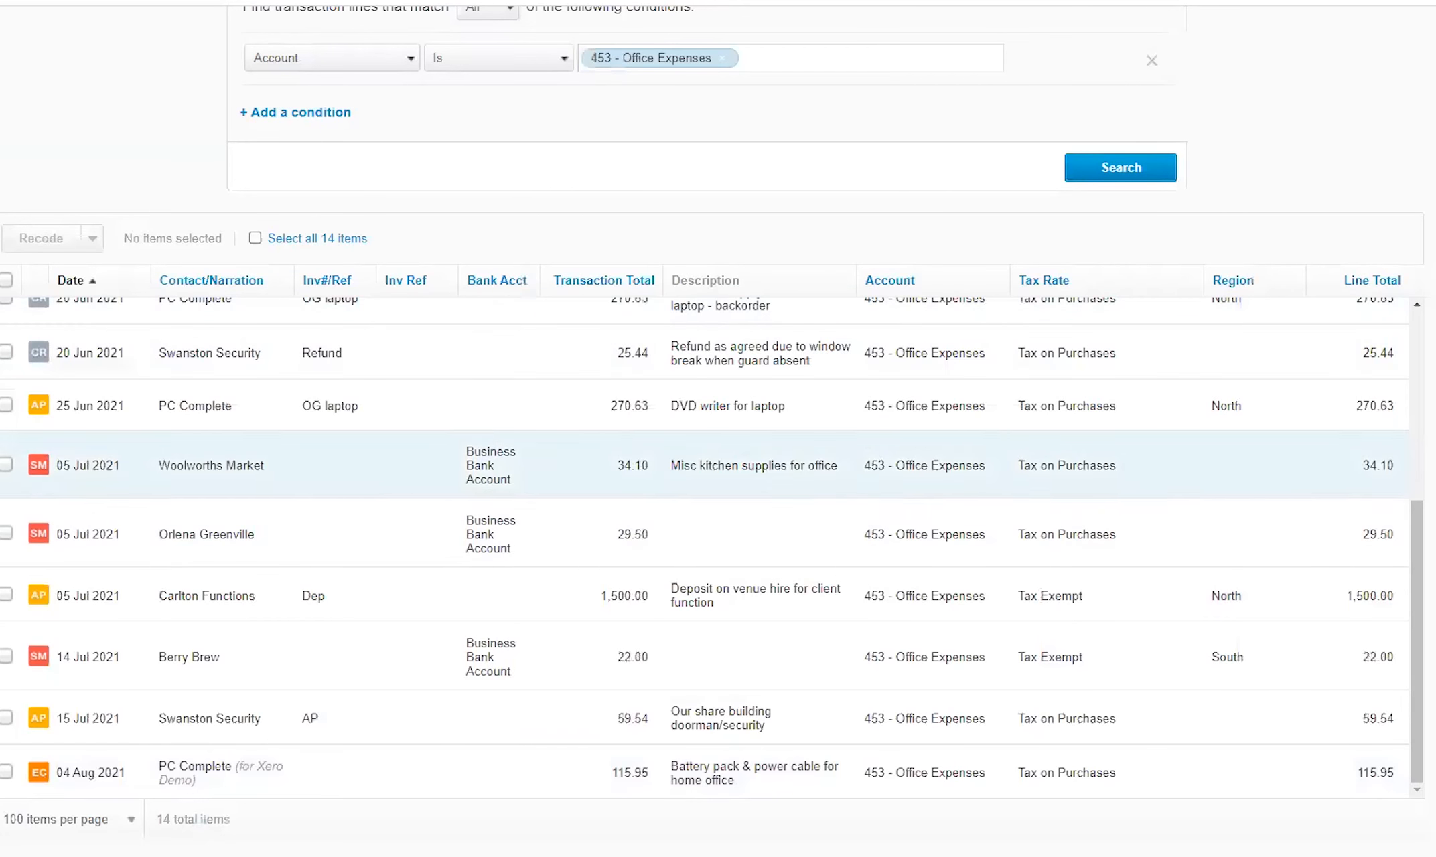
pyautogui.scroll(5, 428, 469)
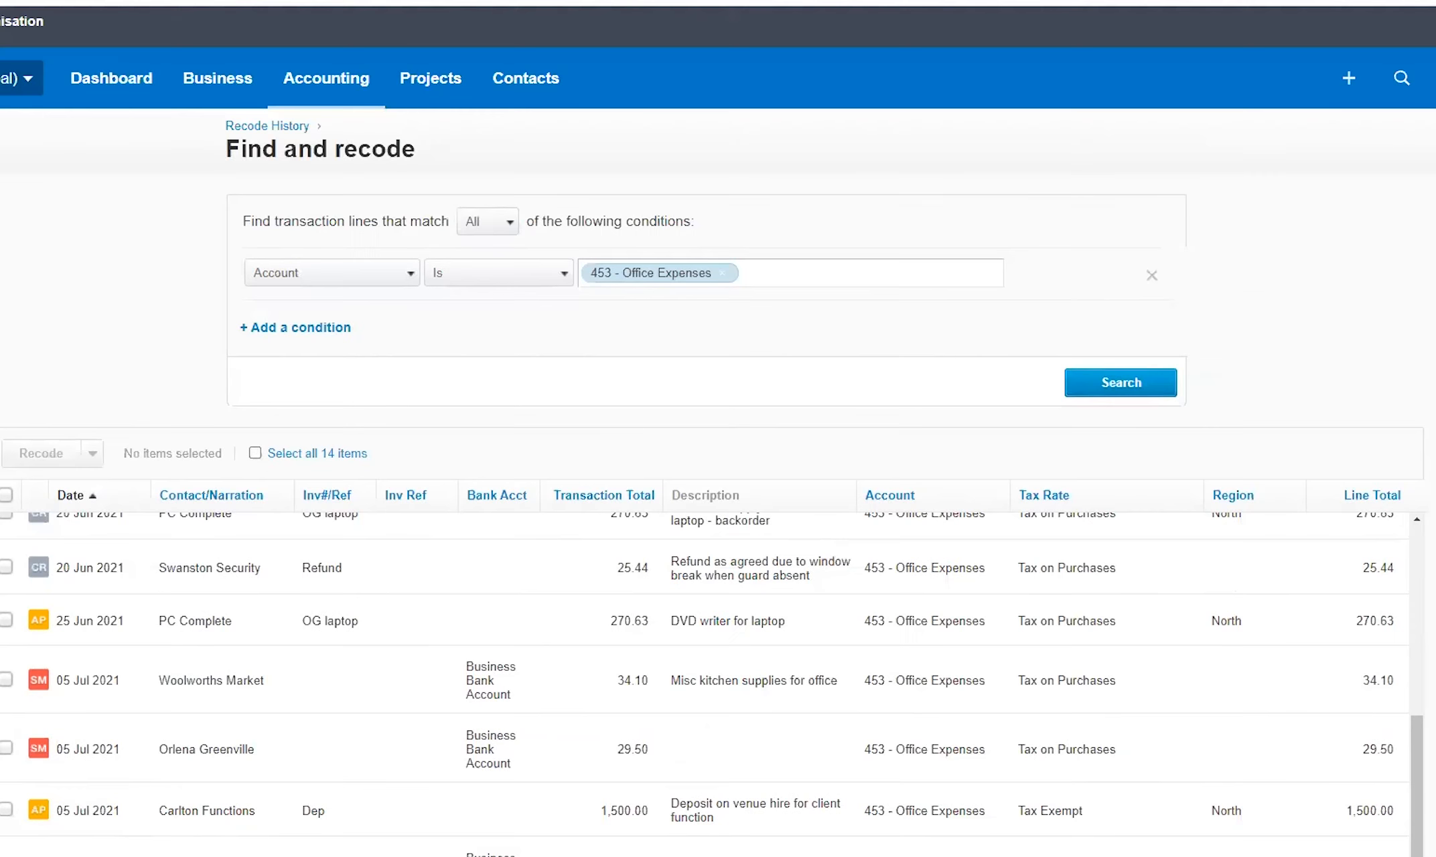
pyautogui.moveTo(1419, 771); pyautogui.dragTo(1434, 583)
pyautogui.scroll(-2, 718, 429)
pyautogui.scroll(3, 717, 429)
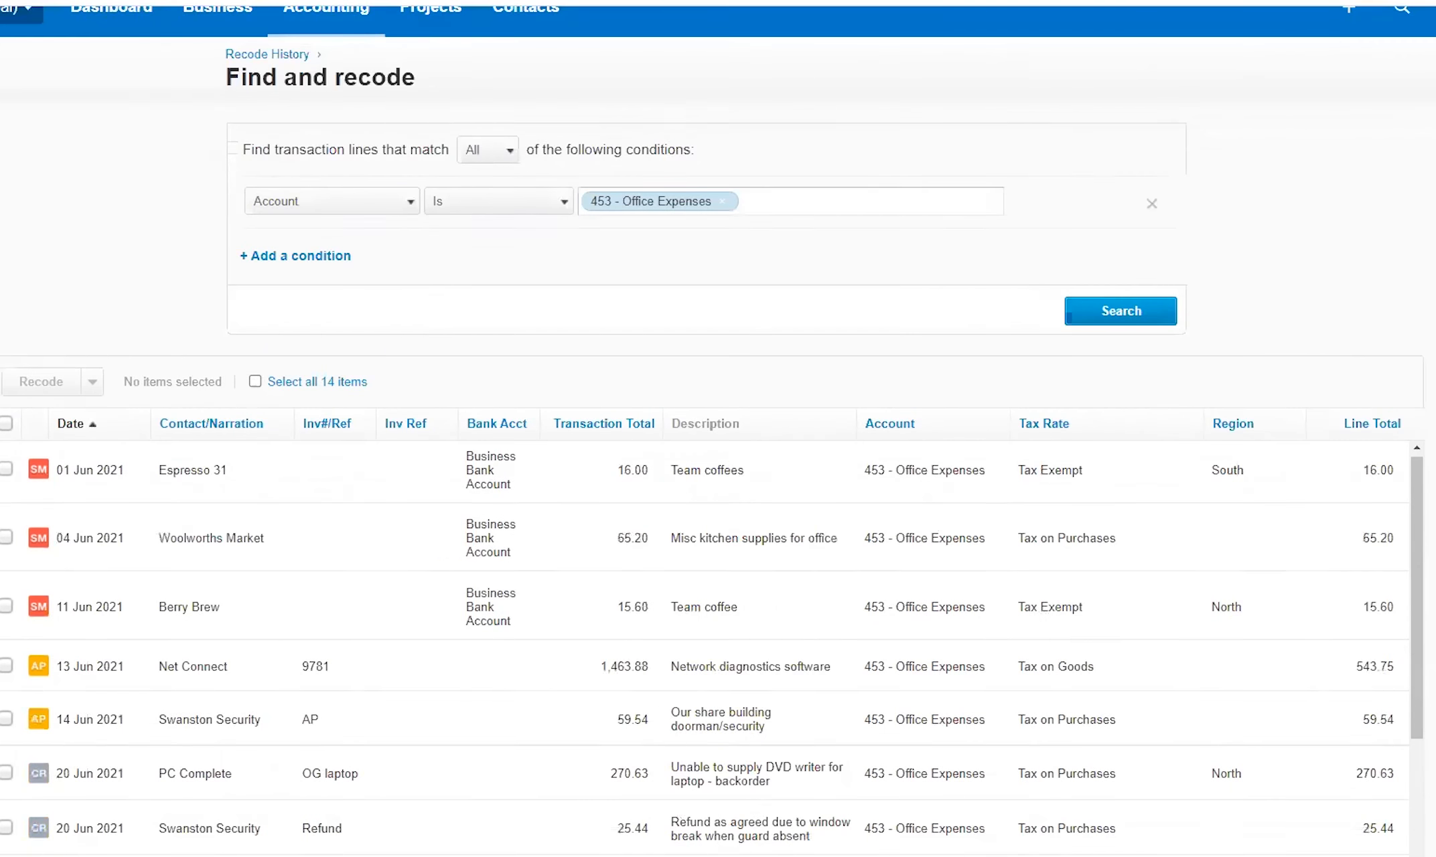
pyautogui.scroll(-3, 718, 428)
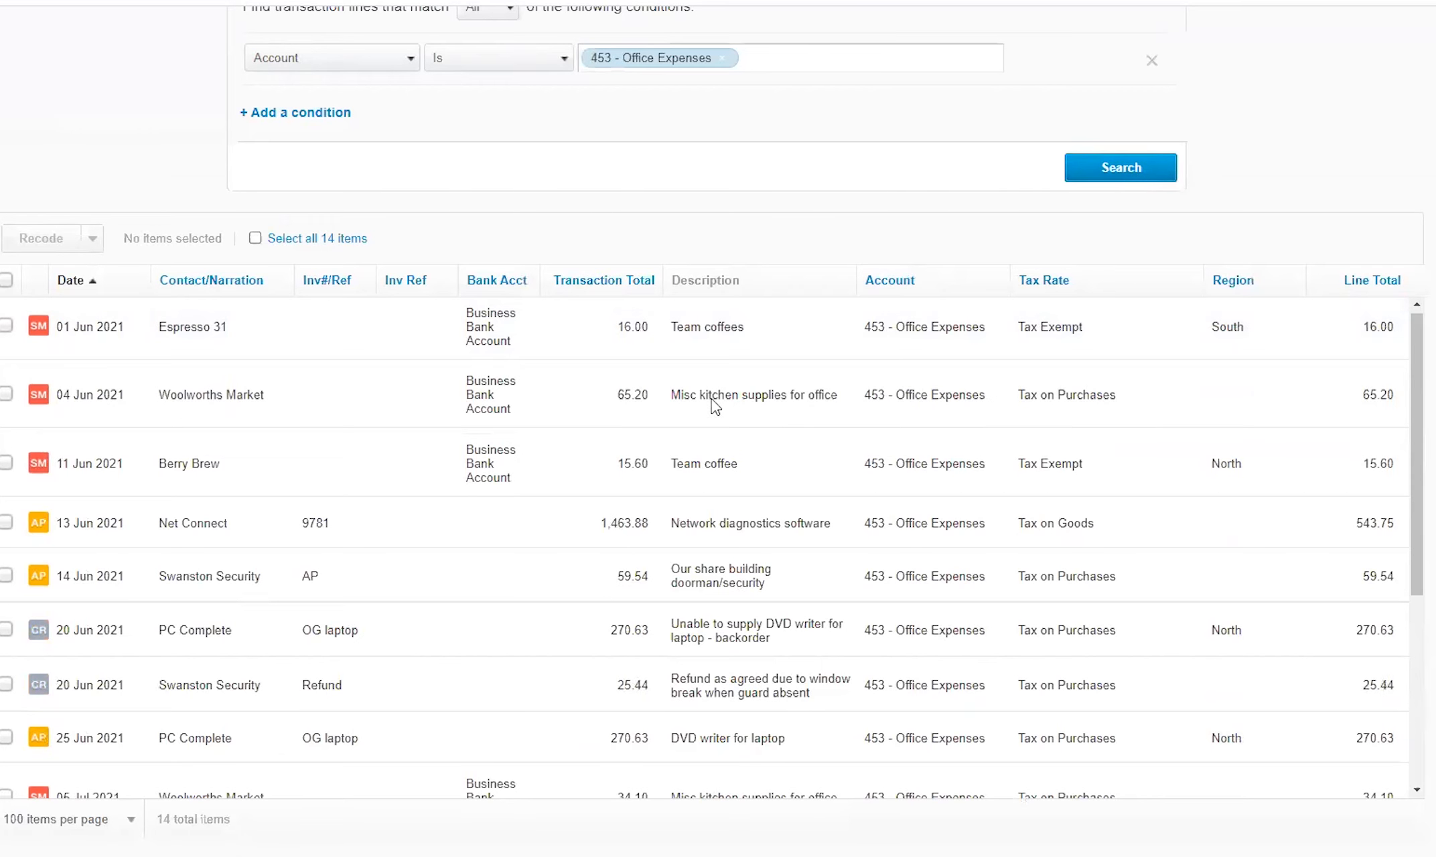
pyautogui.scroll(-5, 636, 463)
pyautogui.scroll(8, 627, 465)
# - Add a date condition between 1 Jul 2021 and 7 Aug 2021 to the Office Expenses search and run it
pyautogui.click(339, 335)
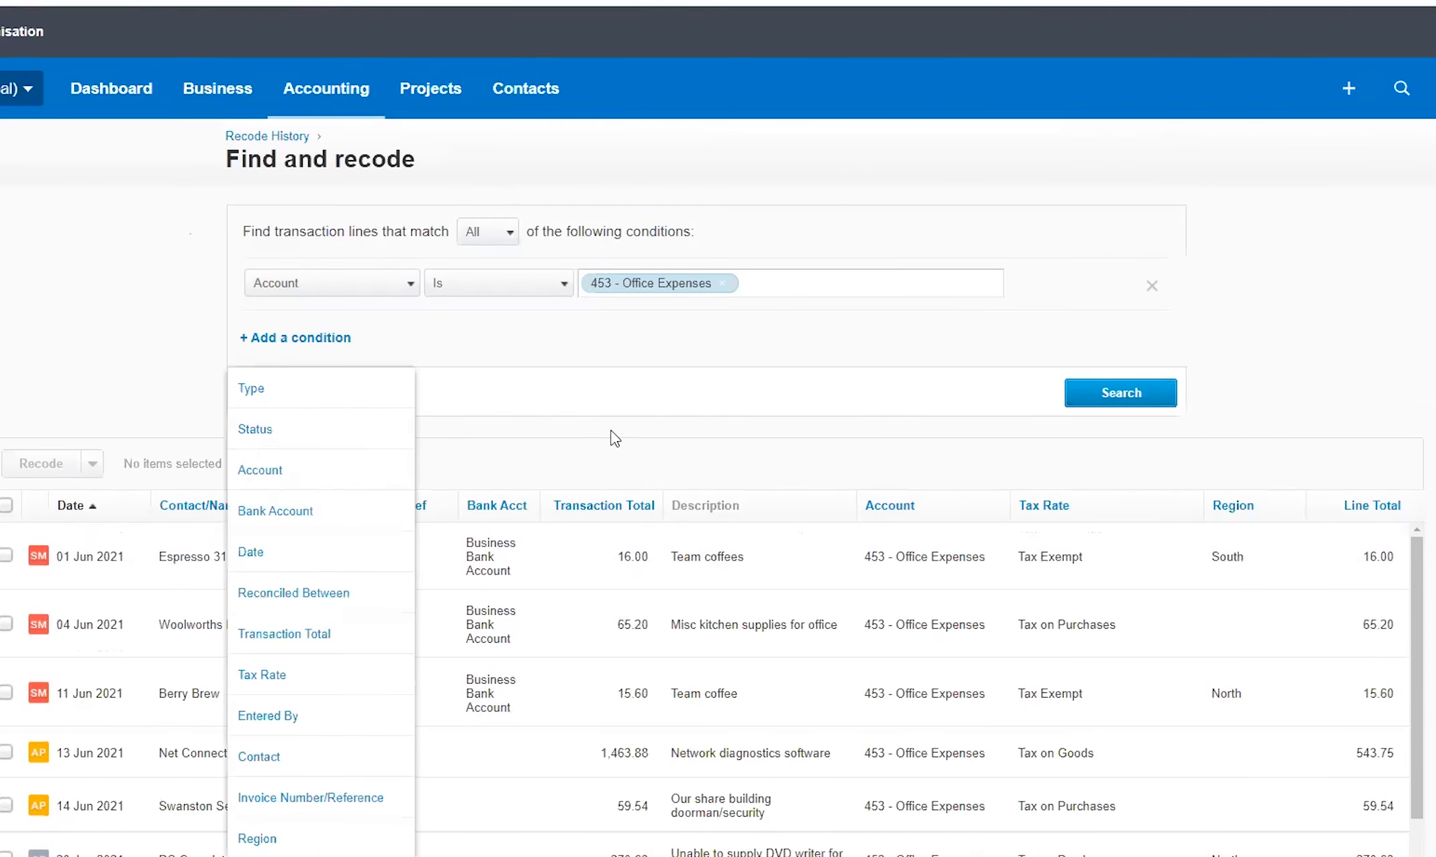
pyautogui.click(320, 552)
pyautogui.click(687, 338)
pyautogui.click(602, 373)
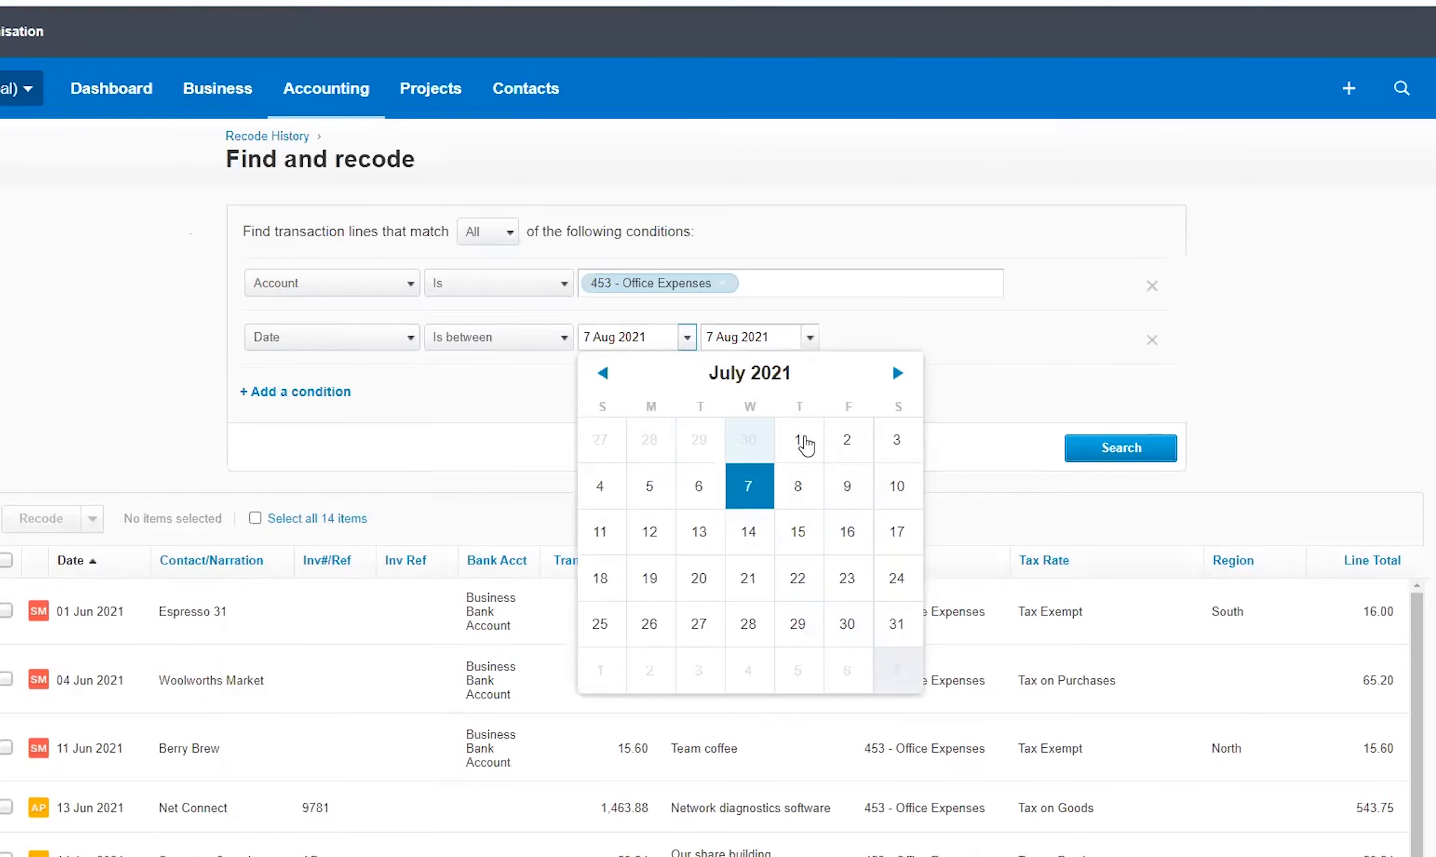
pyautogui.click(798, 440)
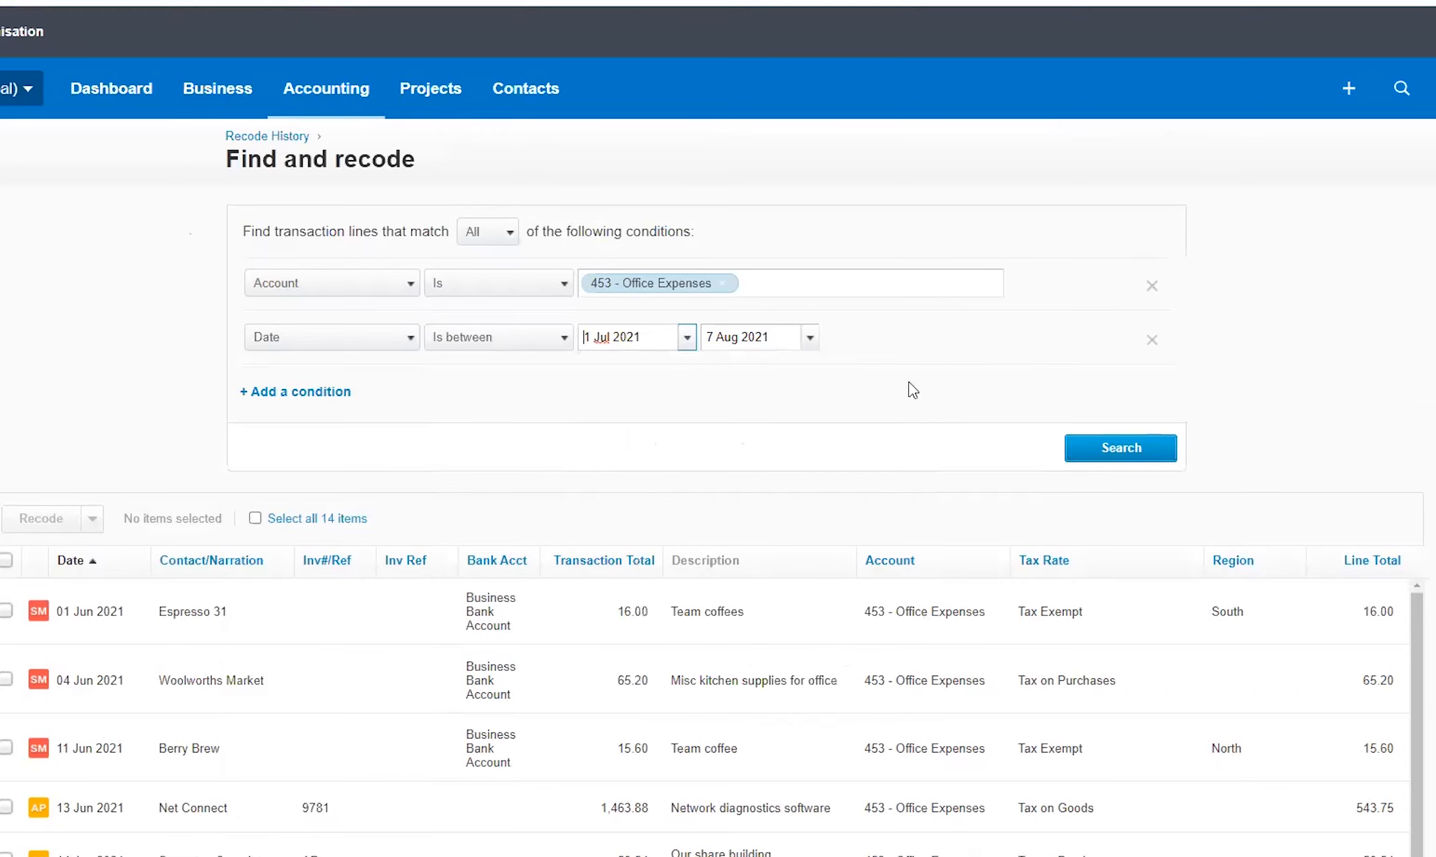
pyautogui.click(1112, 448)
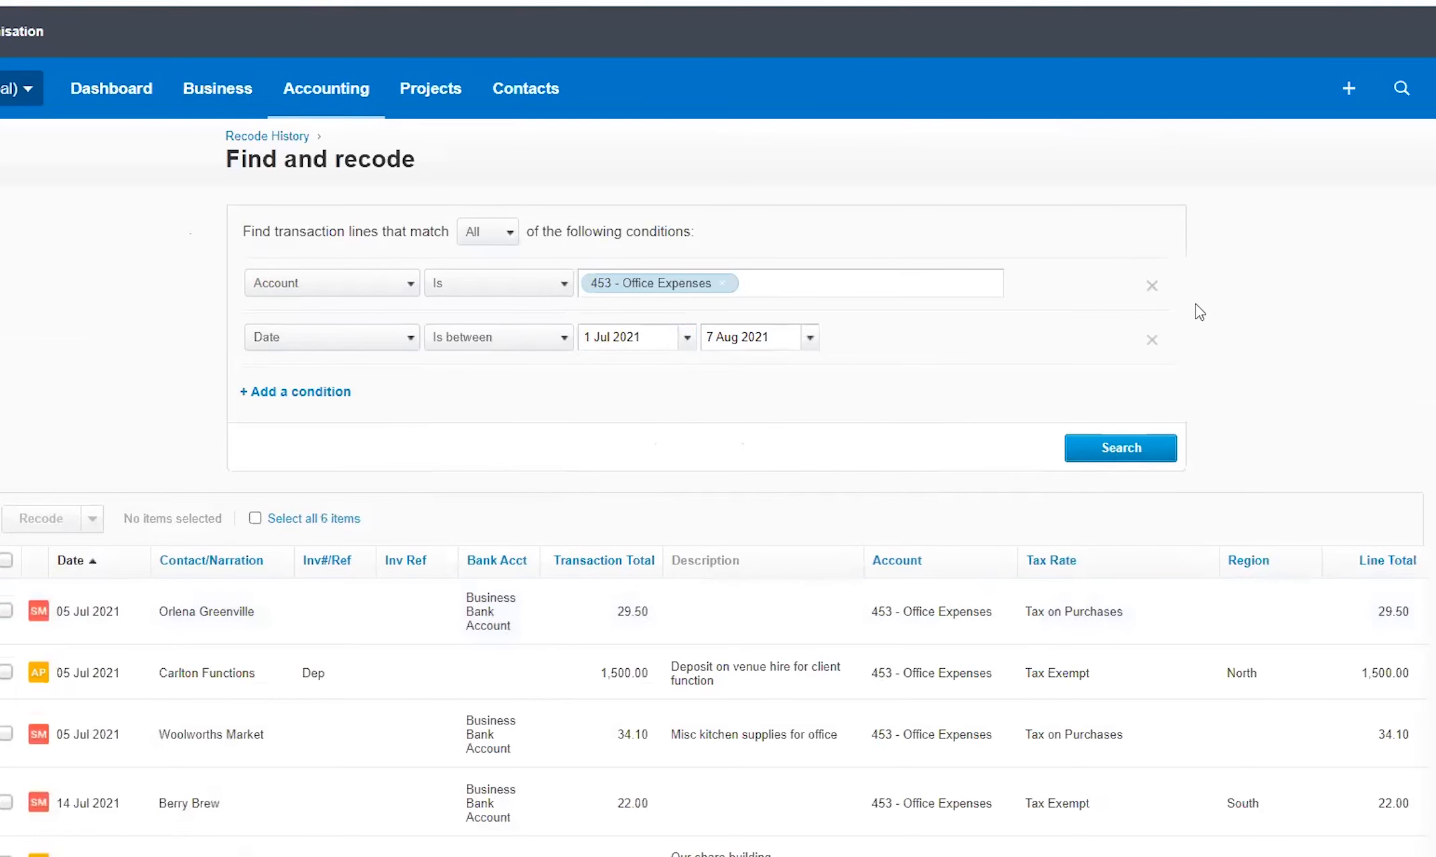
pyautogui.scroll(-3, 205, 596)
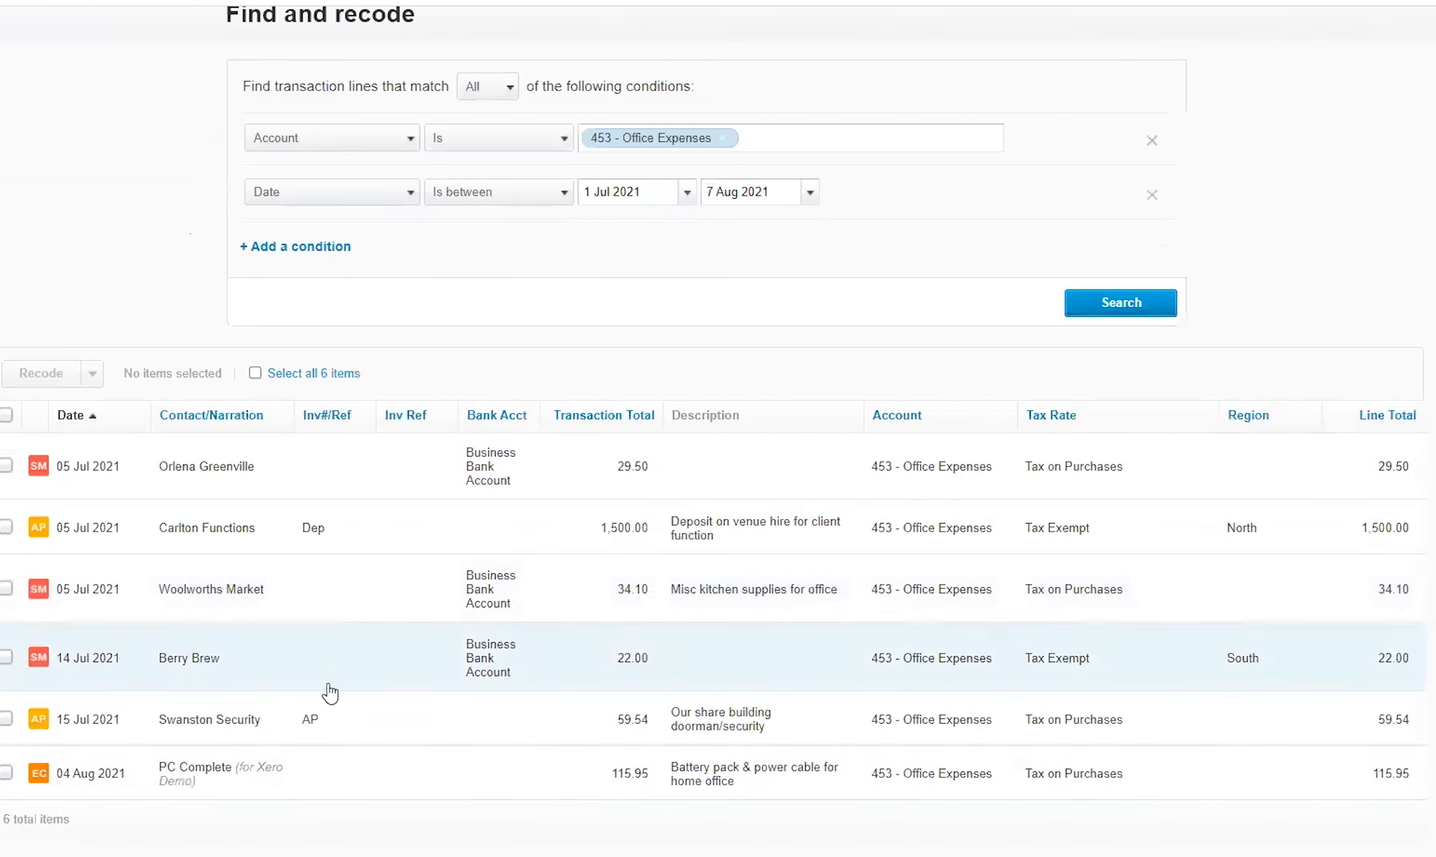
# - Remove the date condition and rerun the search on the account alone
pyautogui.click(1152, 196)
pyautogui.click(1121, 302)
pyautogui.scroll(-5, 1339, 496)
pyautogui.scroll(5, 971, 549)
# - Limit the Office Expenses search to dates between 1 Jul 2021 and 7 Aug 2021, and review the filtered lines
pyautogui.click(288, 247)
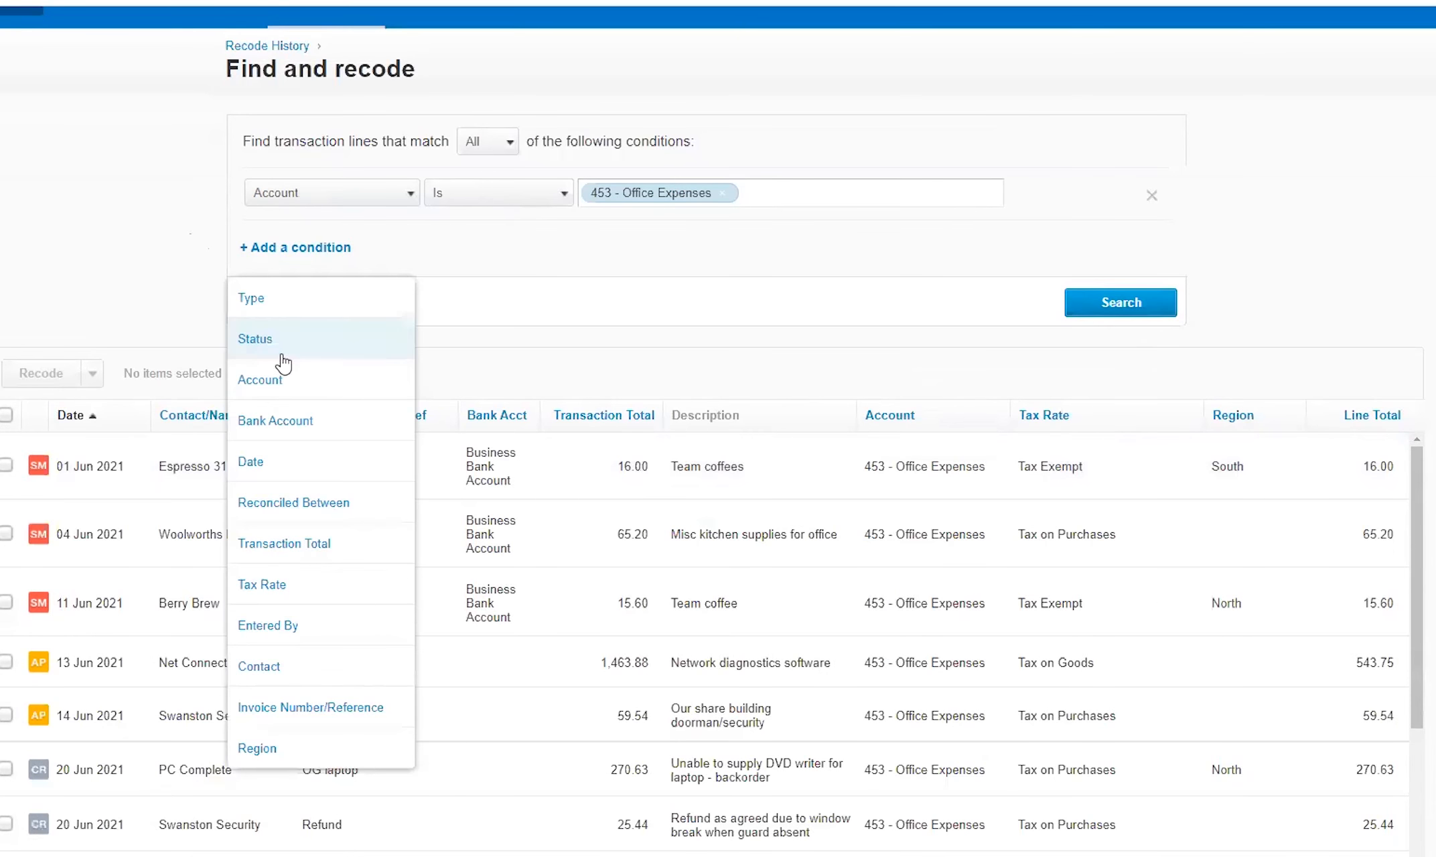
pyautogui.click(287, 461)
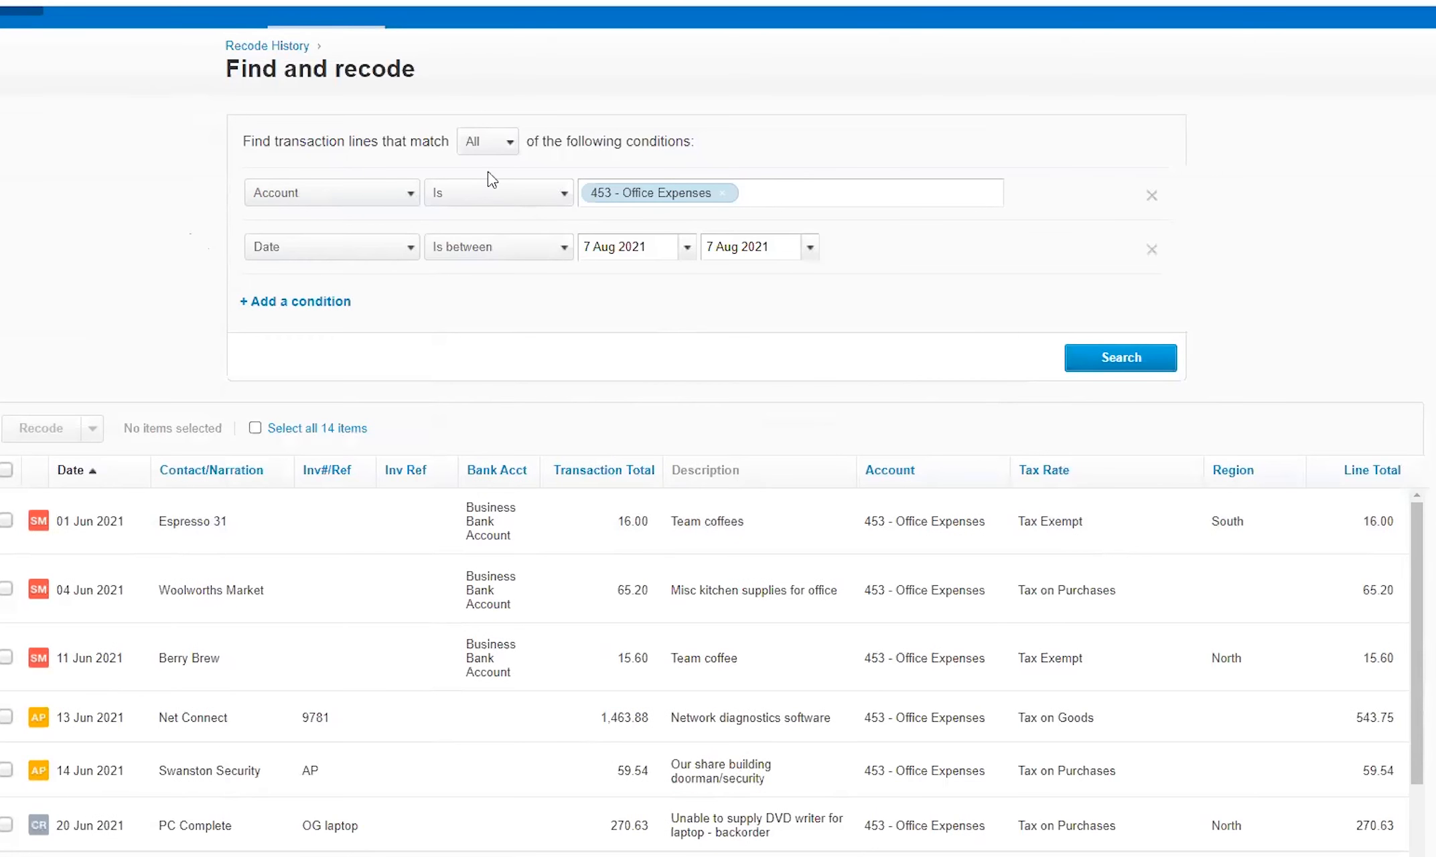
pyautogui.click(686, 247)
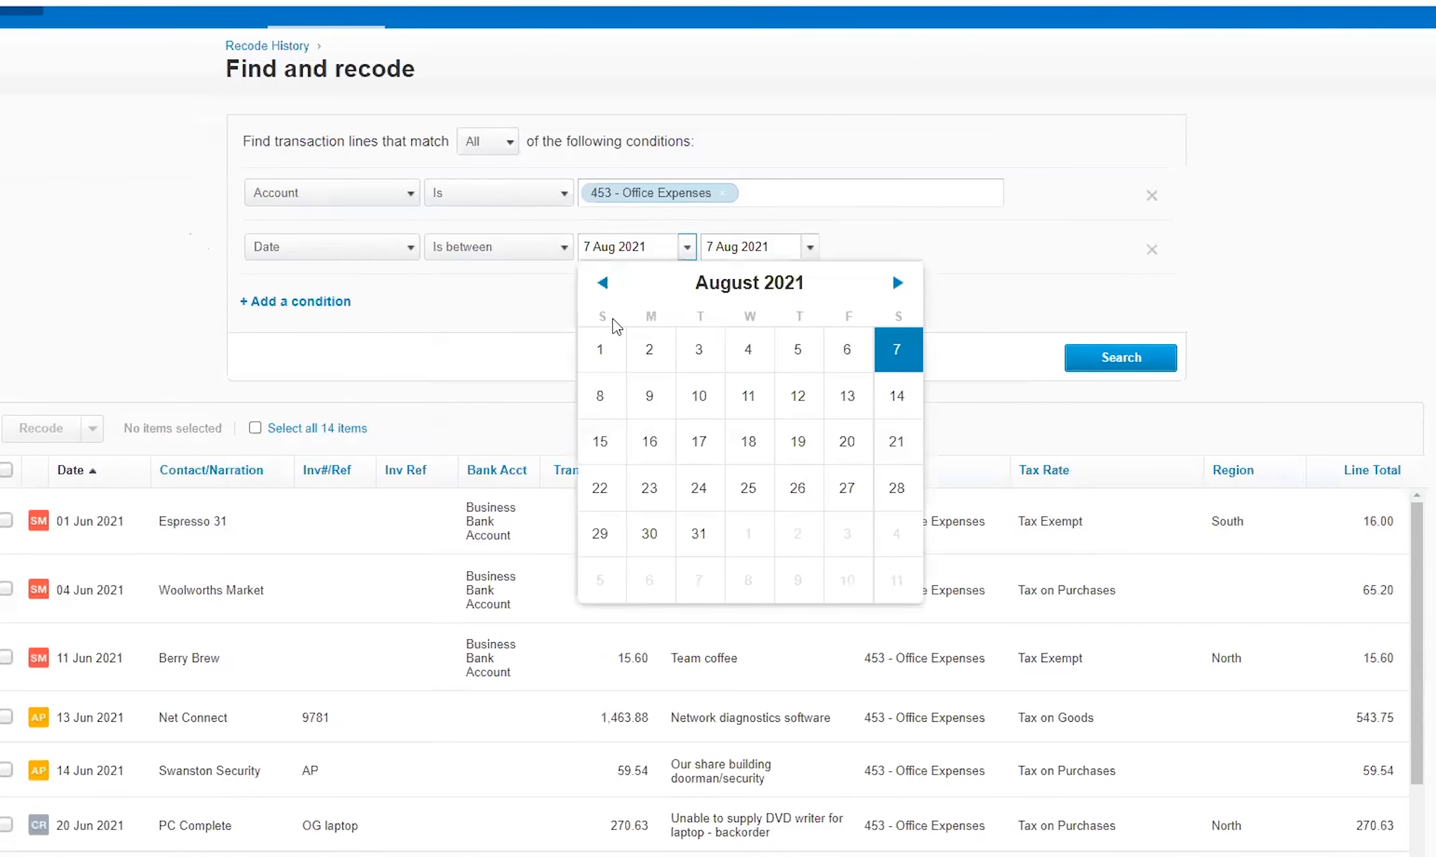
pyautogui.click(603, 283)
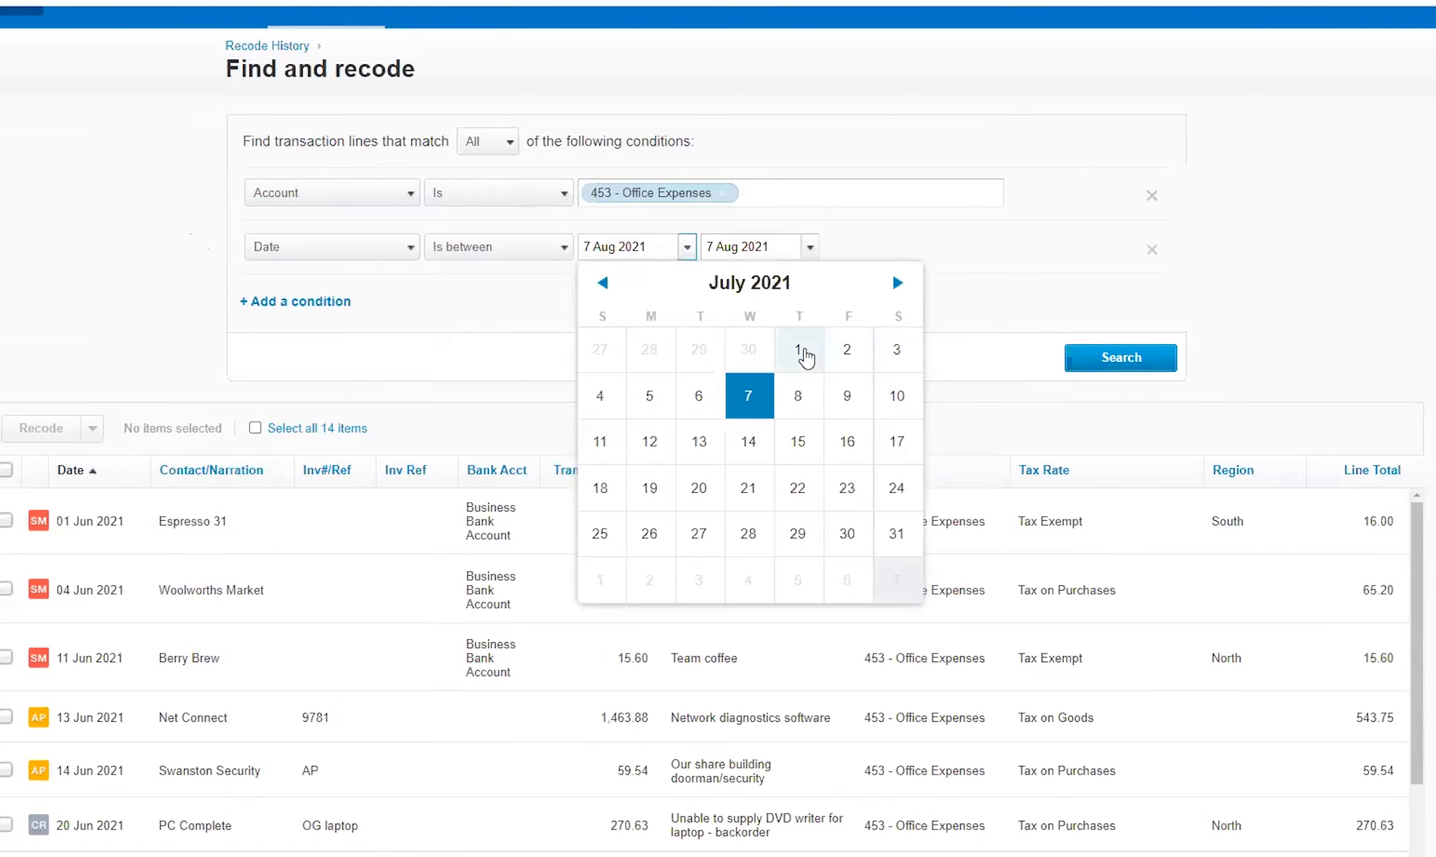
pyautogui.click(798, 349)
pyautogui.click(1072, 362)
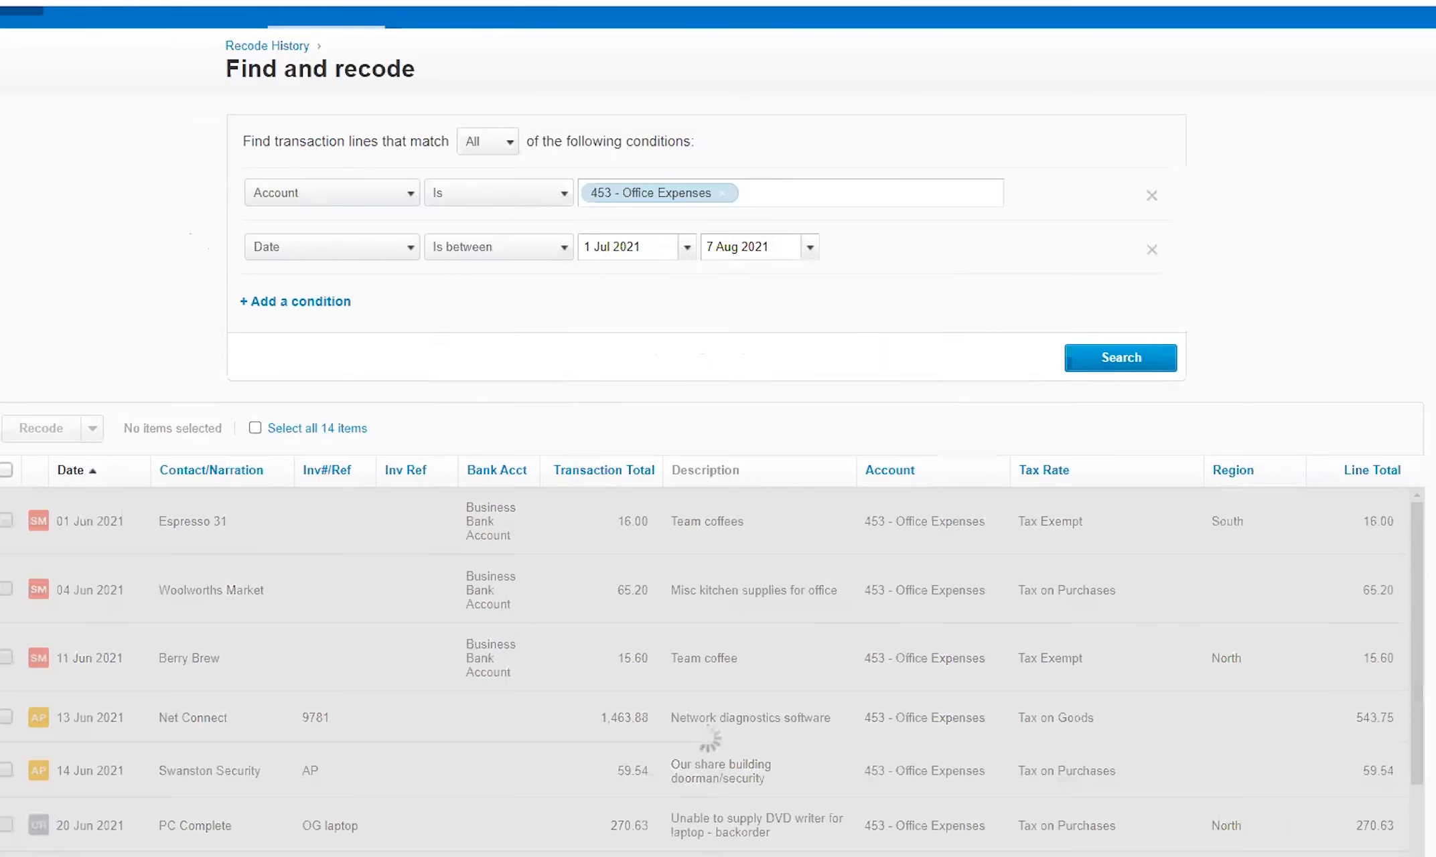
pyautogui.scroll(-1, 718, 428)
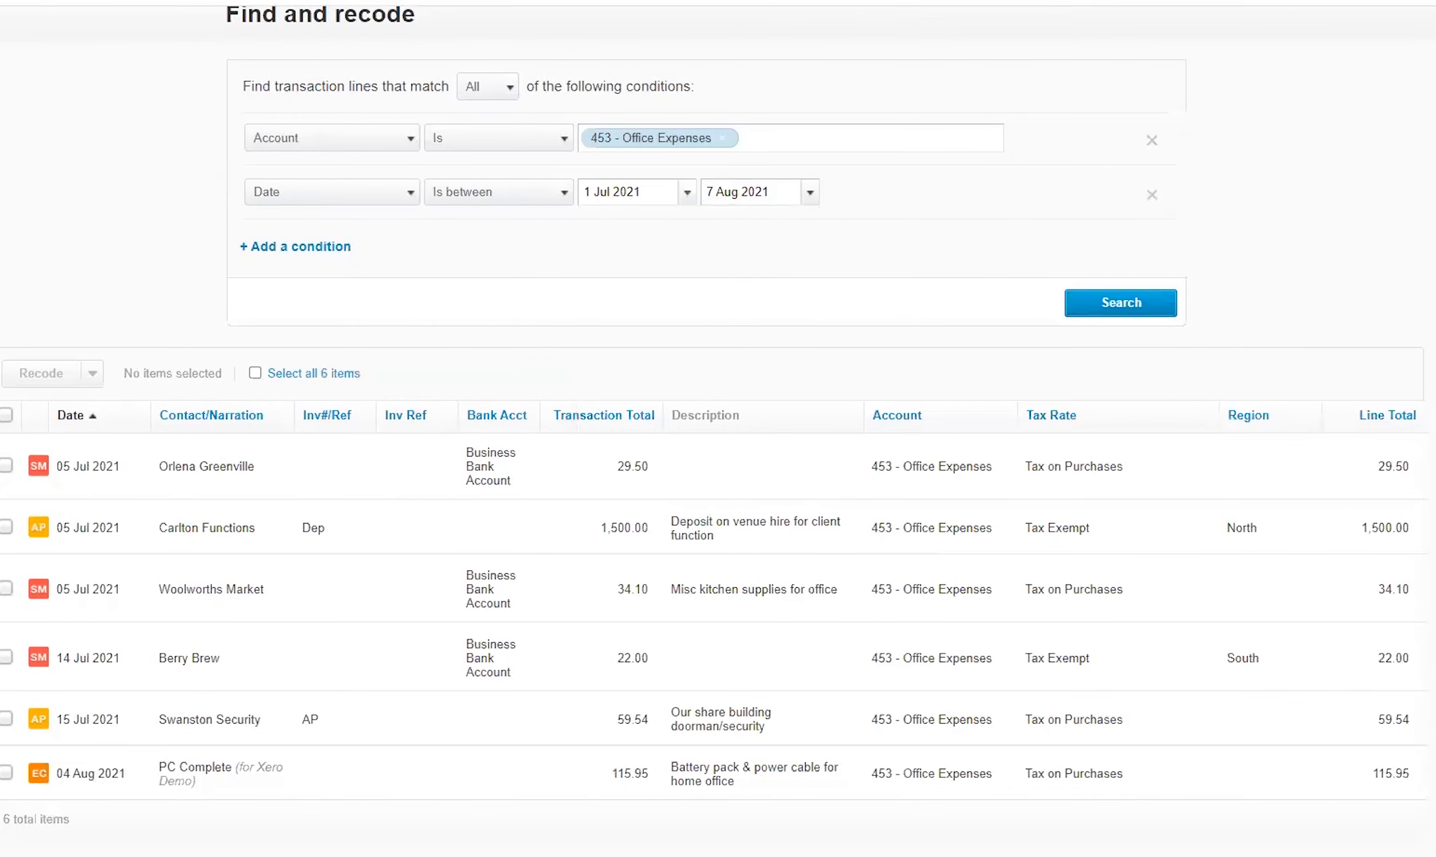
pyautogui.scroll(2, 718, 641)
pyautogui.scroll(-2, 929, 481)
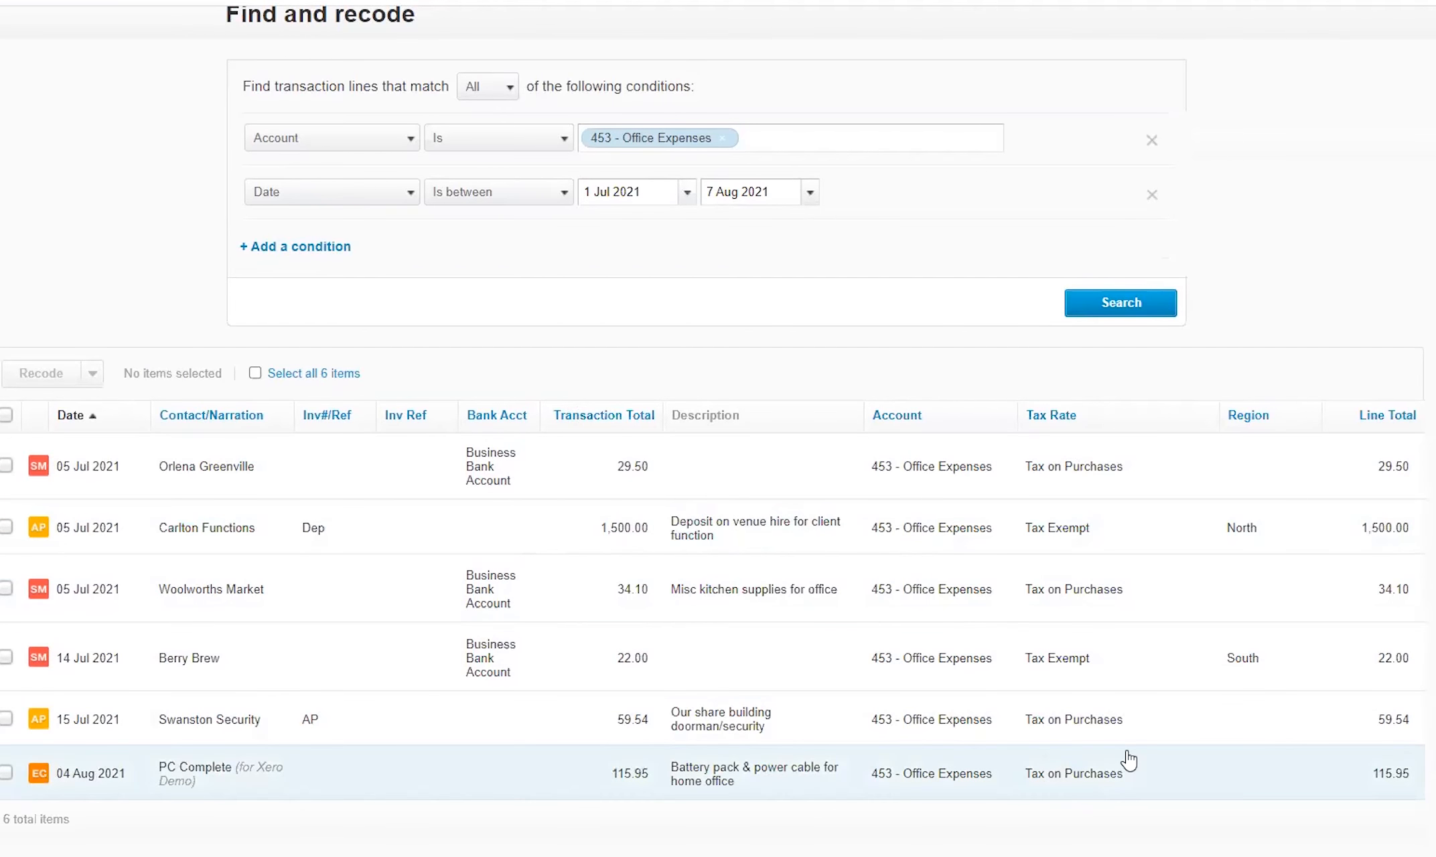
# - Recode the Tax Rate of the 05 Jul 2021 Carlton Functions and 14 Jul 2021 Berry Brew lines to Tax on Purchases (8.25%)
pyautogui.click(6, 527)
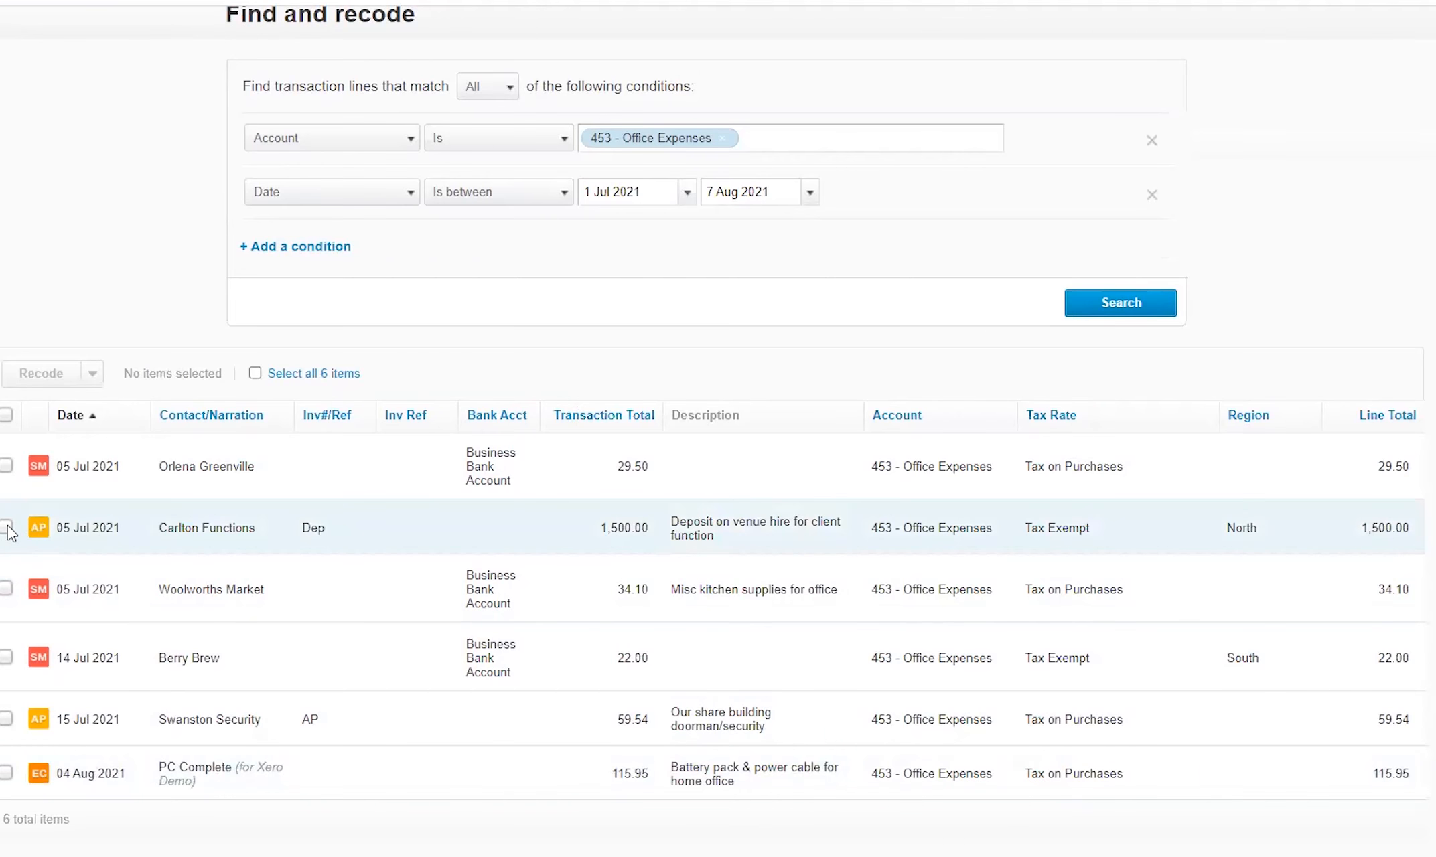
pyautogui.click(8, 659)
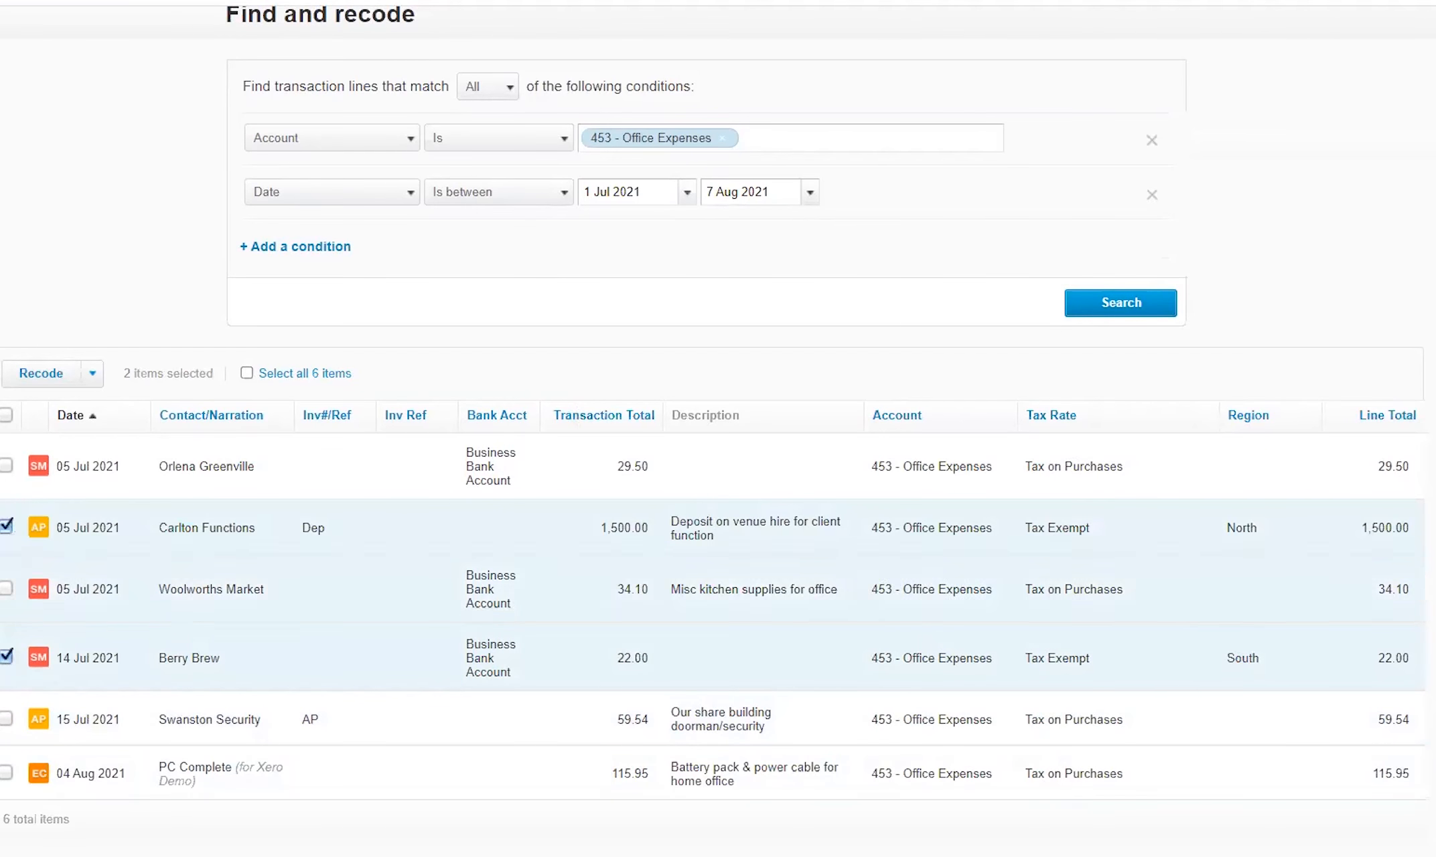
pyautogui.click(40, 386)
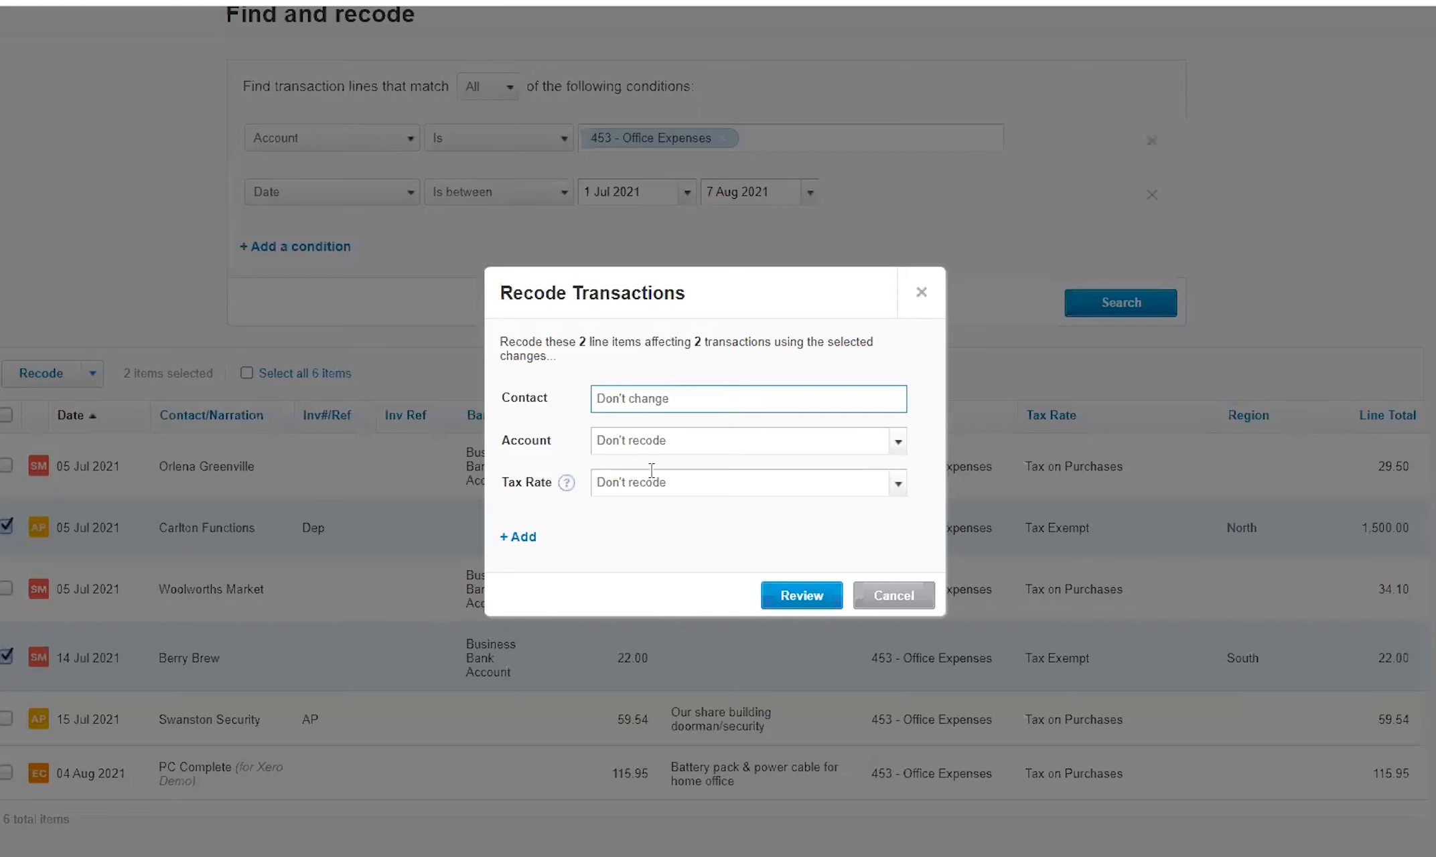
pyautogui.click(801, 481)
pyautogui.click(897, 483)
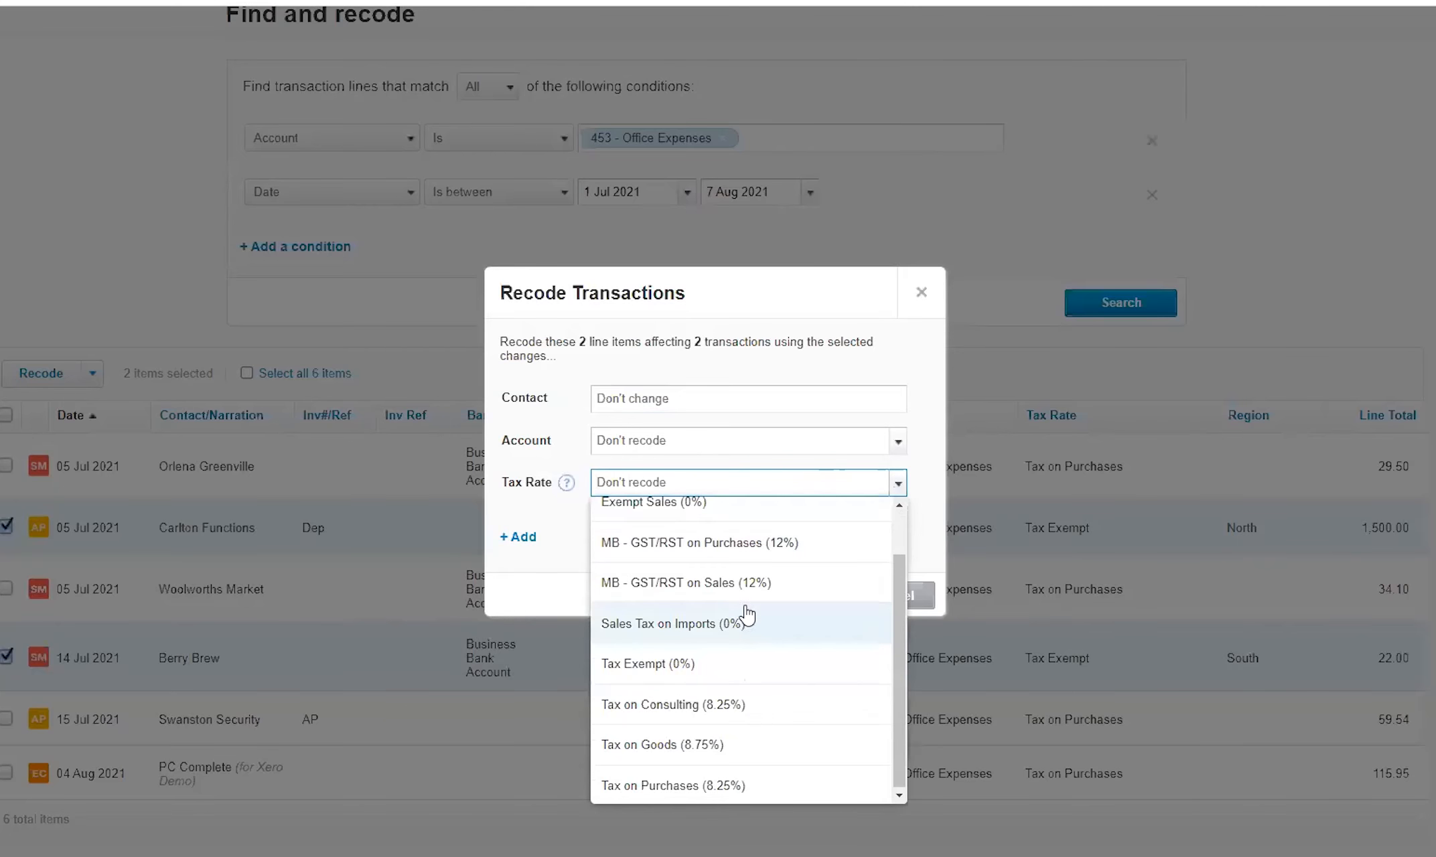
pyautogui.click(735, 789)
pyautogui.click(801, 595)
pyautogui.click(792, 579)
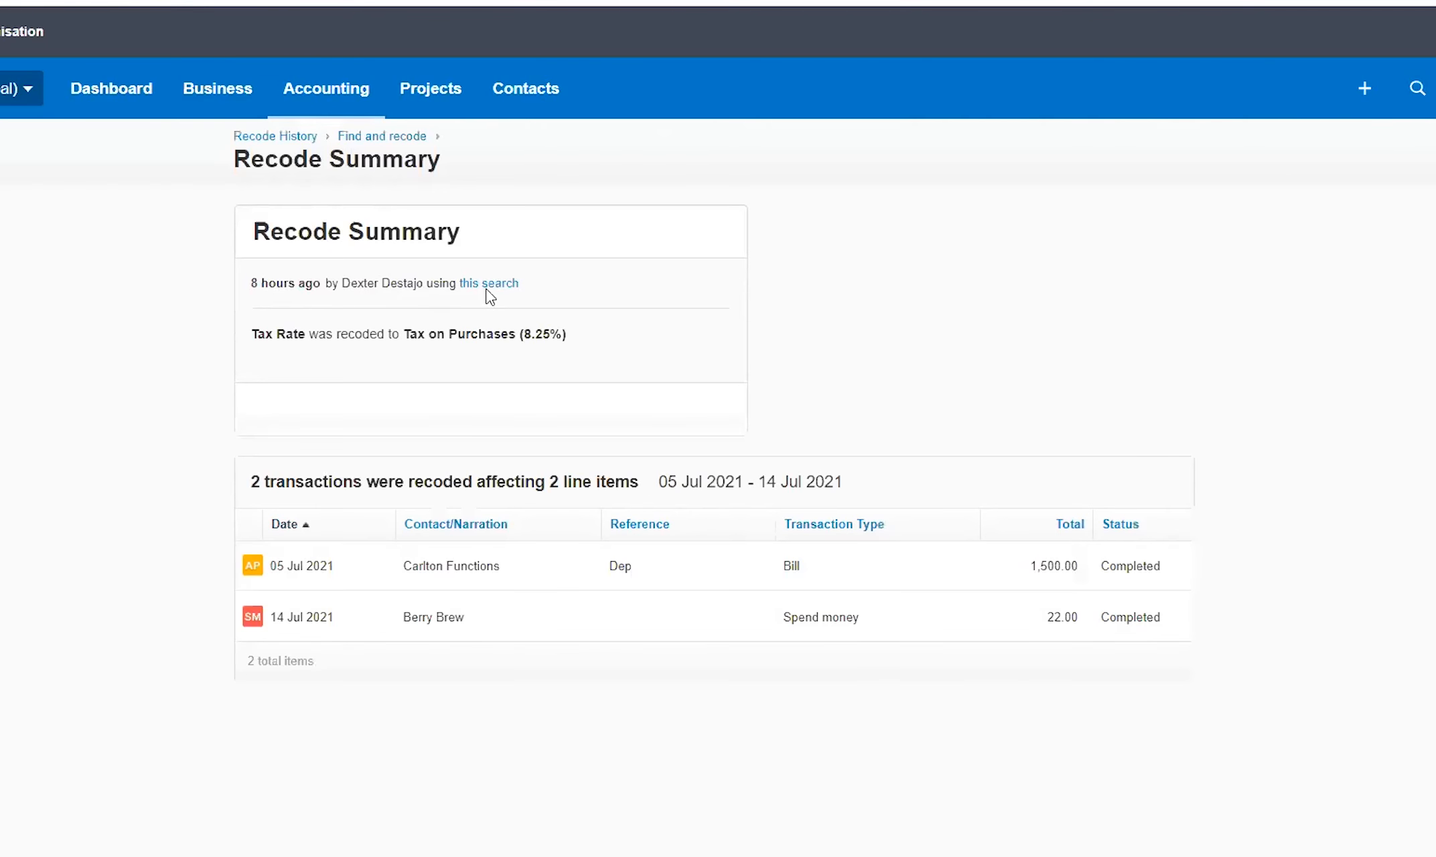
# - Reopen the original search from the Recode Summary, rerun it and review the tax rates of the Office Expenses lines
pyautogui.click(487, 284)
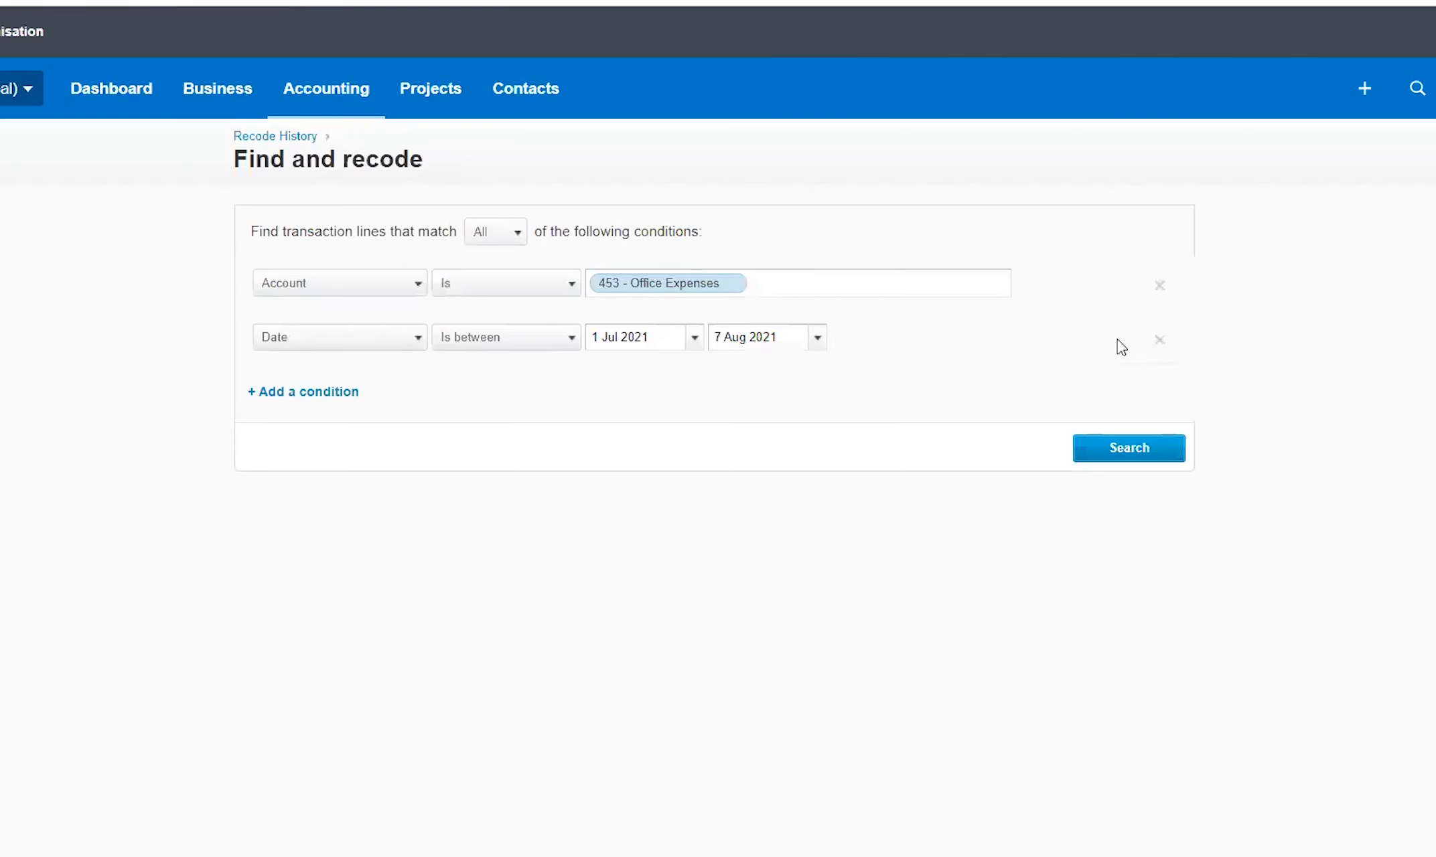
pyautogui.click(1150, 451)
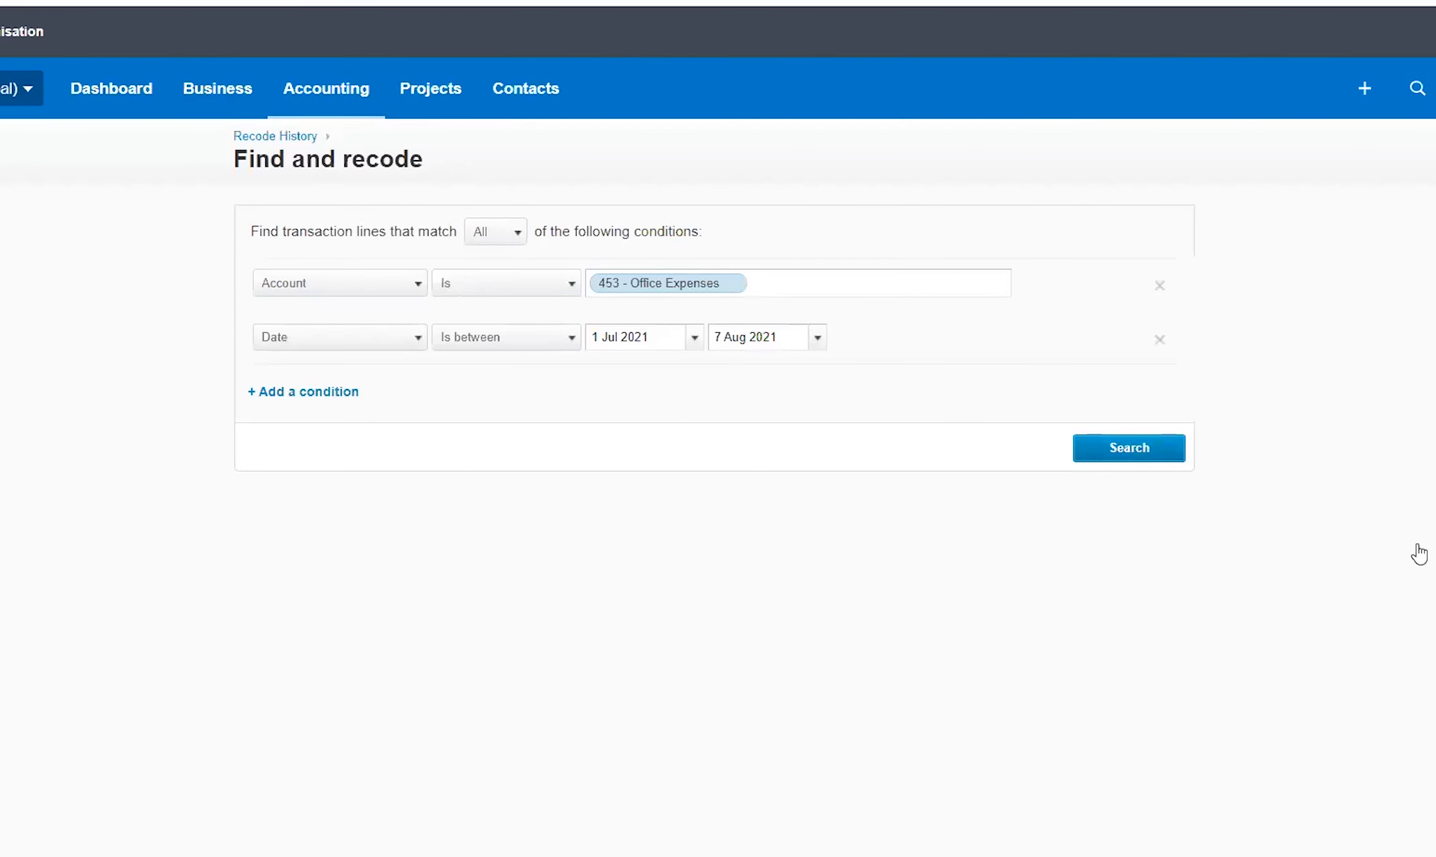
pyautogui.scroll(-2, 1085, 508)
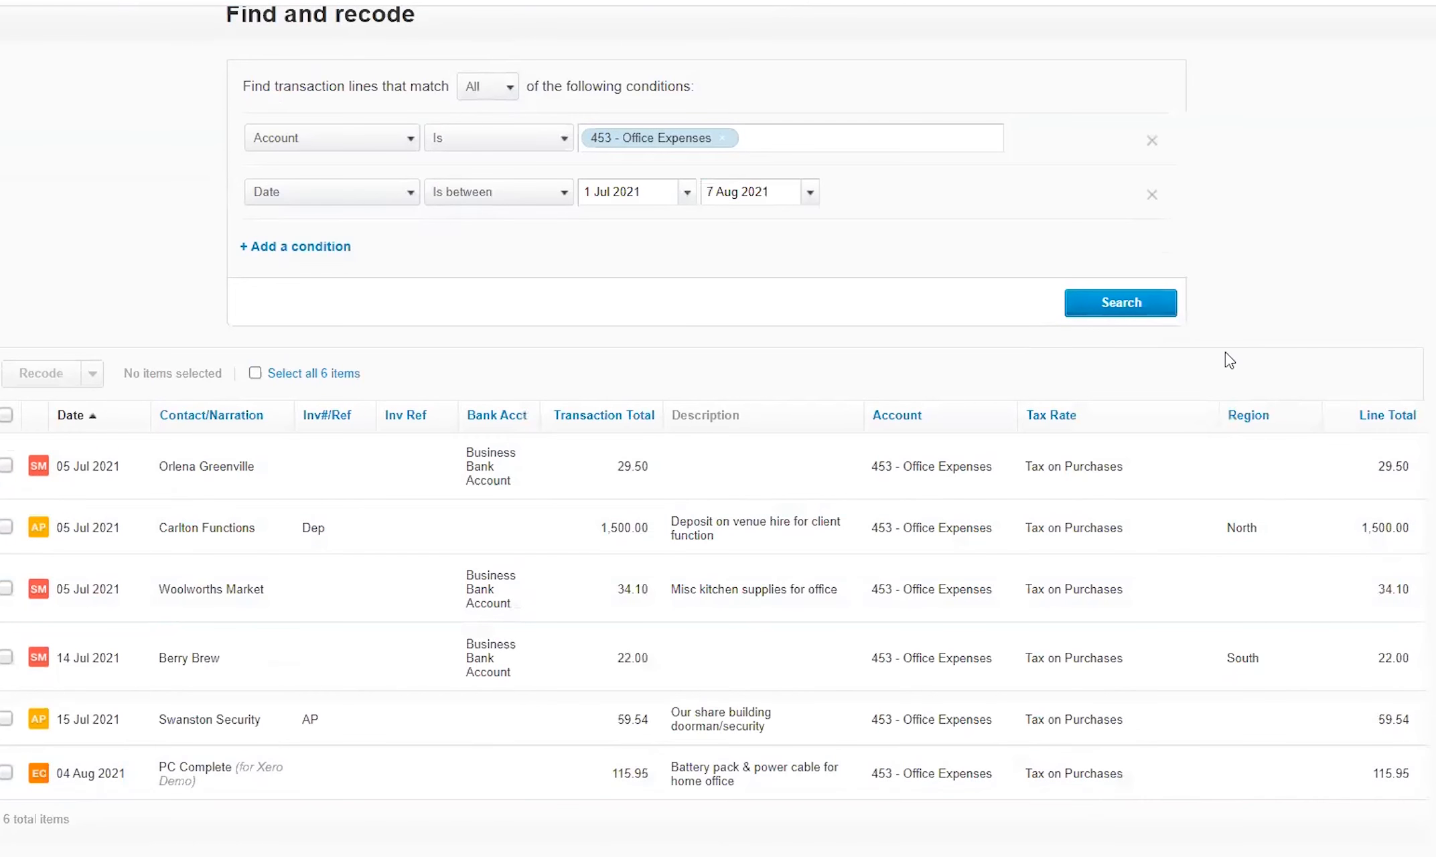
pyautogui.scroll(2, 1323, 256)
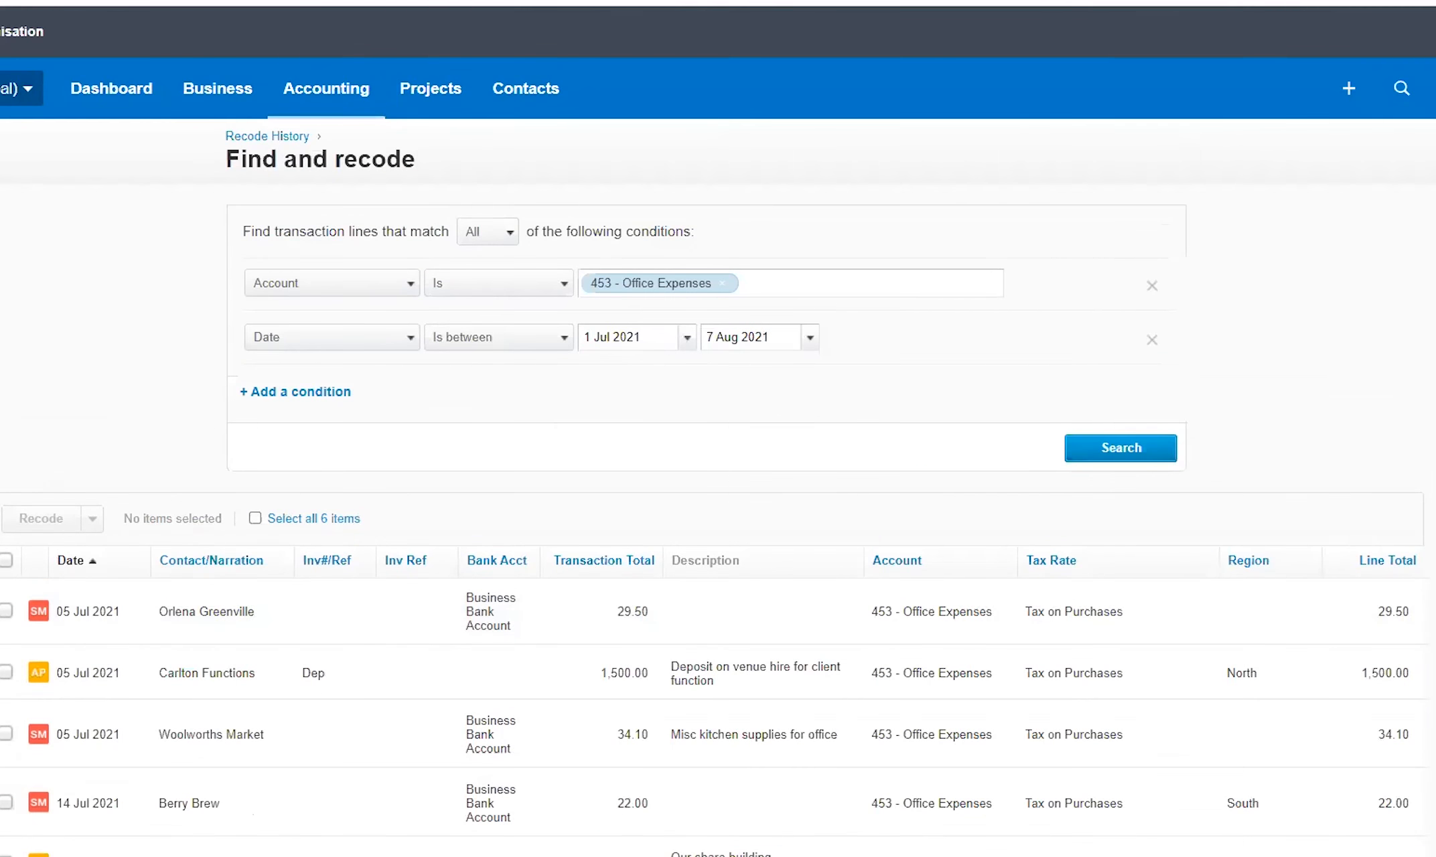
pyautogui.scroll(-2, 987, 122)
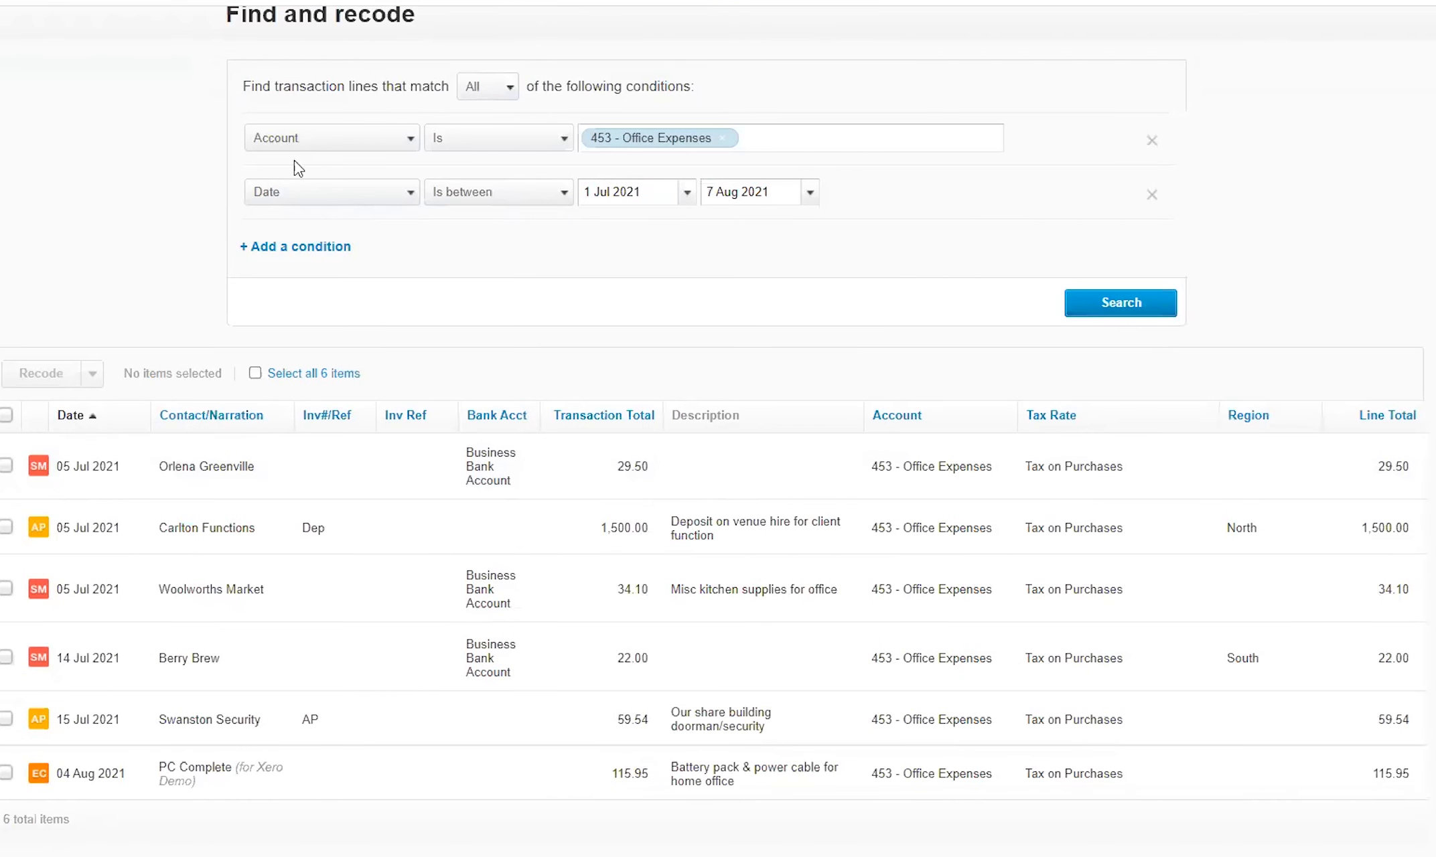
pyautogui.click(348, 253)
pyautogui.click(555, 483)
pyautogui.scroll(2, 998, 847)
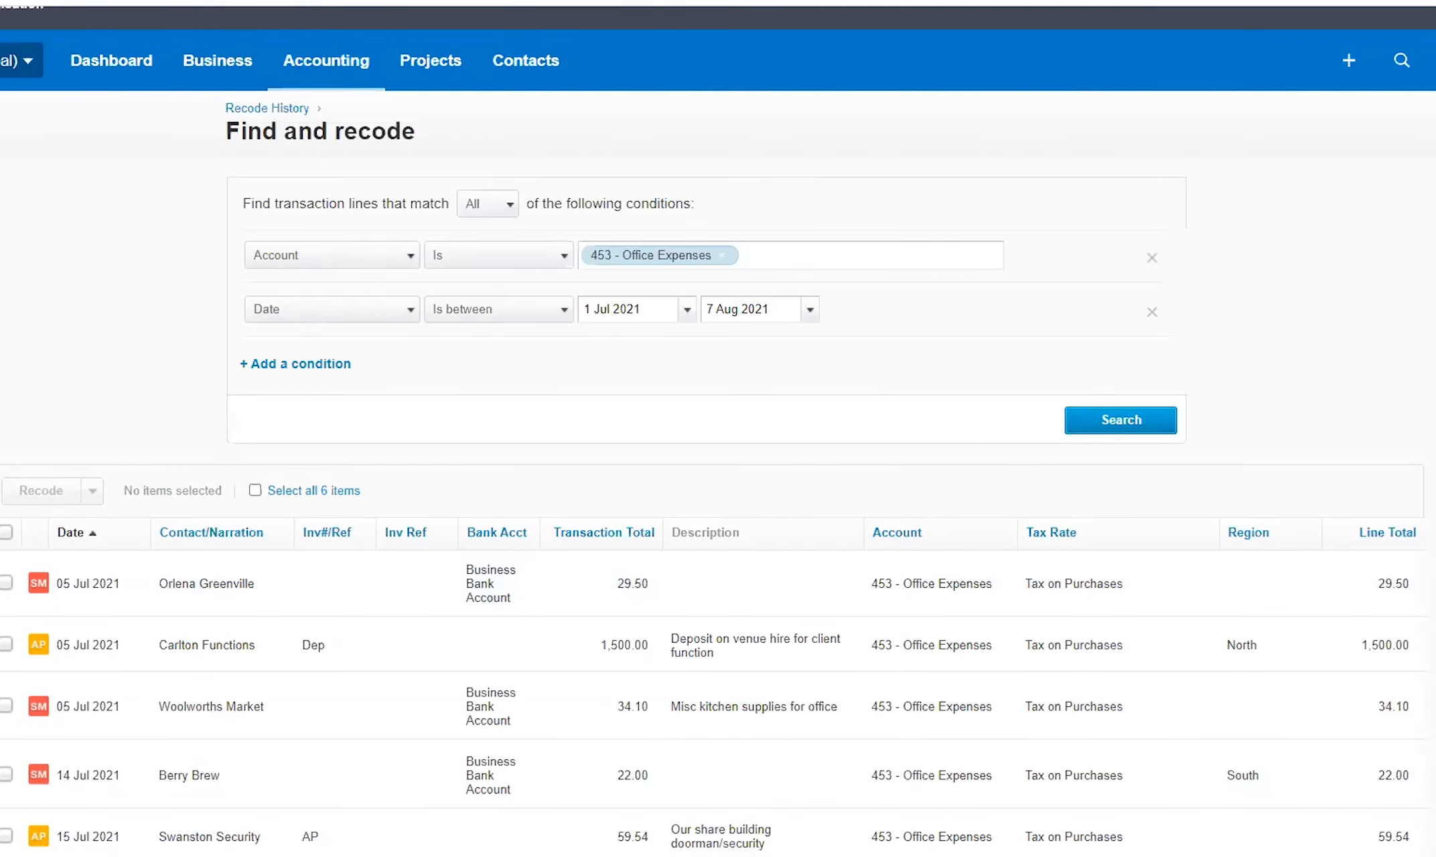
# - Switch to the PowerPoint presentation, start the slide show at the Limitations slide and reveal its first points
pyautogui.hotkey('alt', 'Tab')
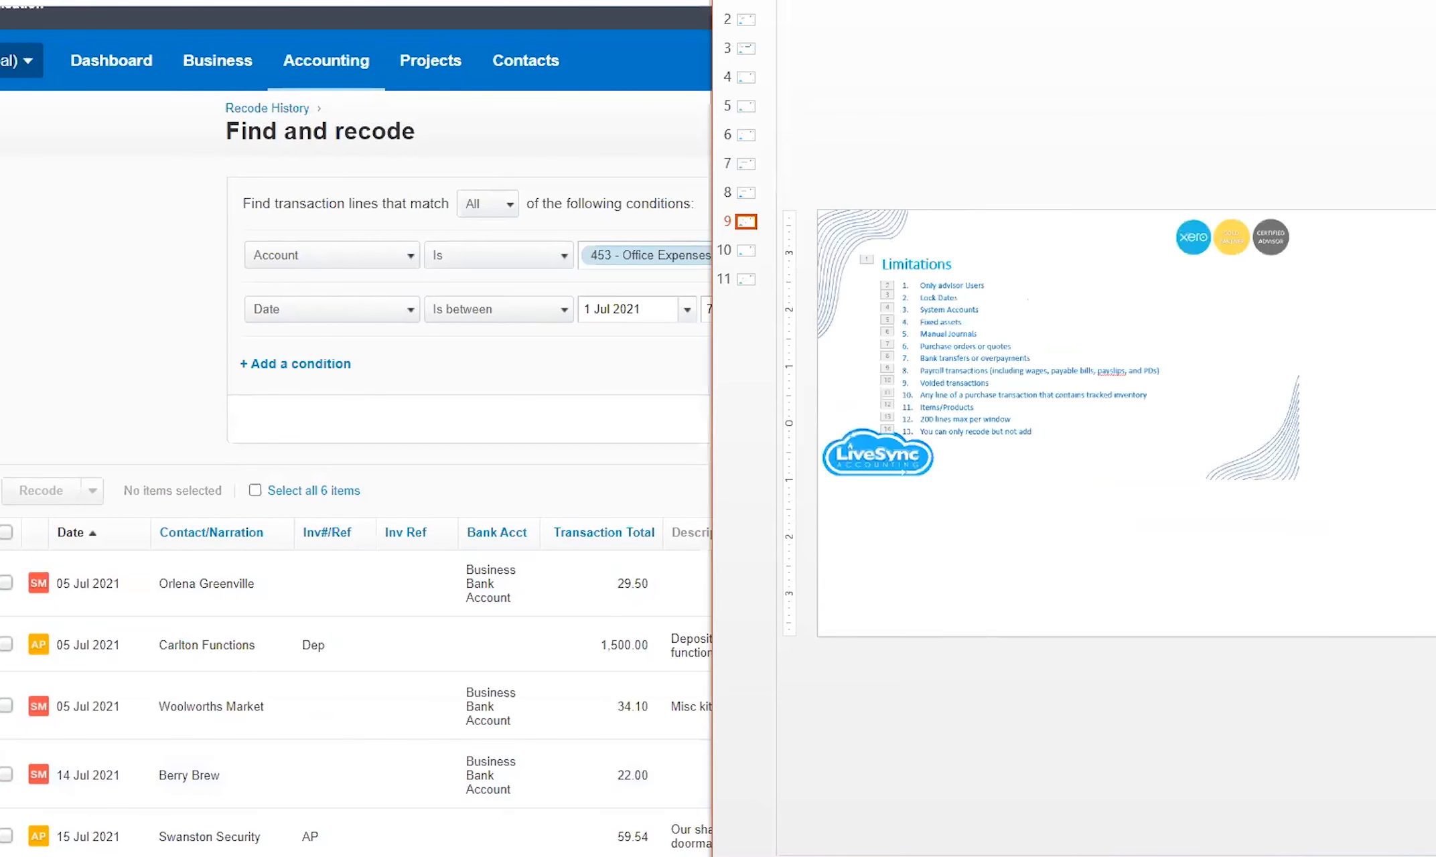
pyautogui.click(1327, 854)
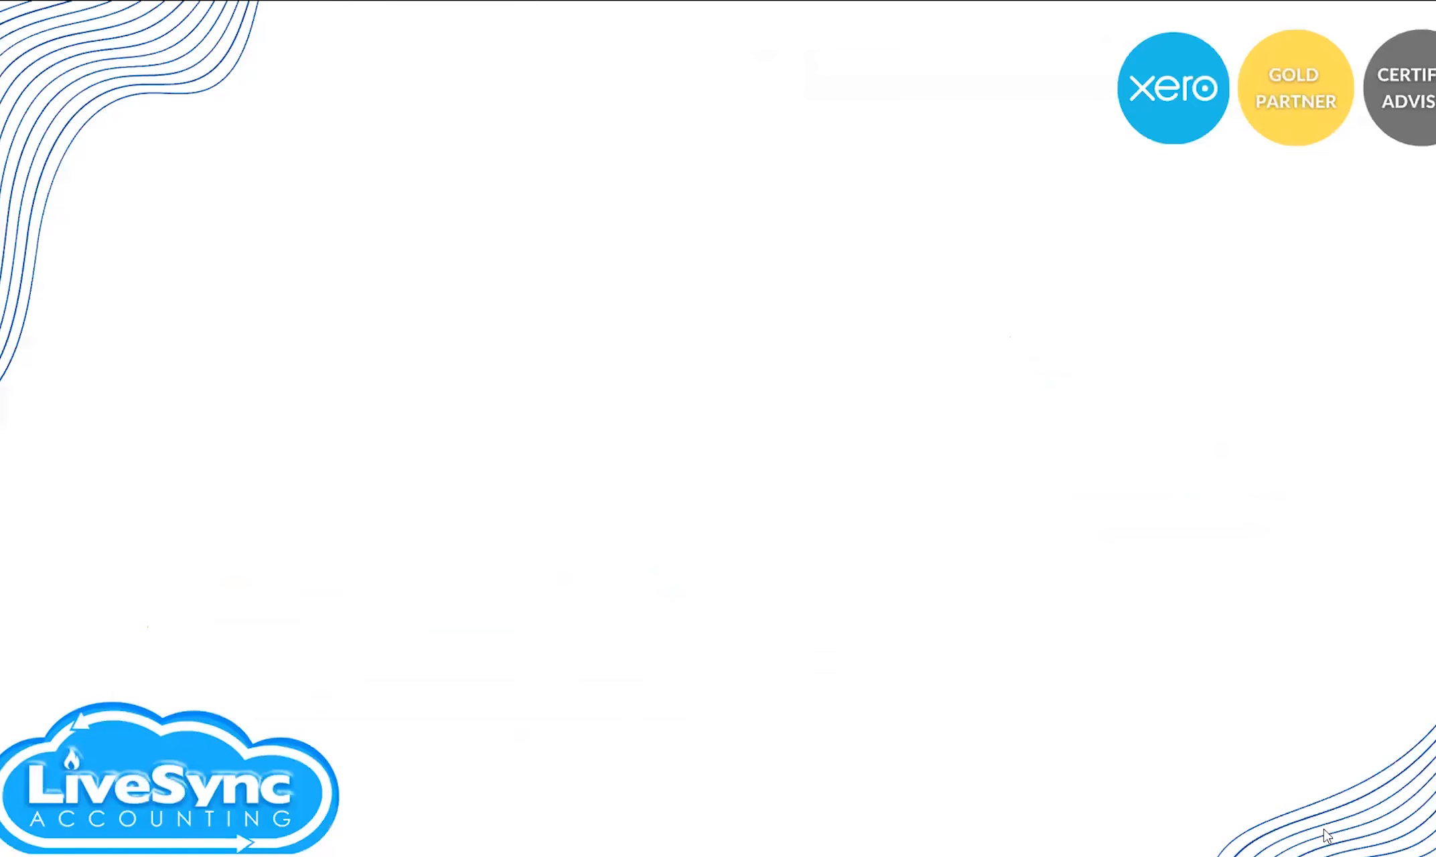
pyautogui.click(155, 352)
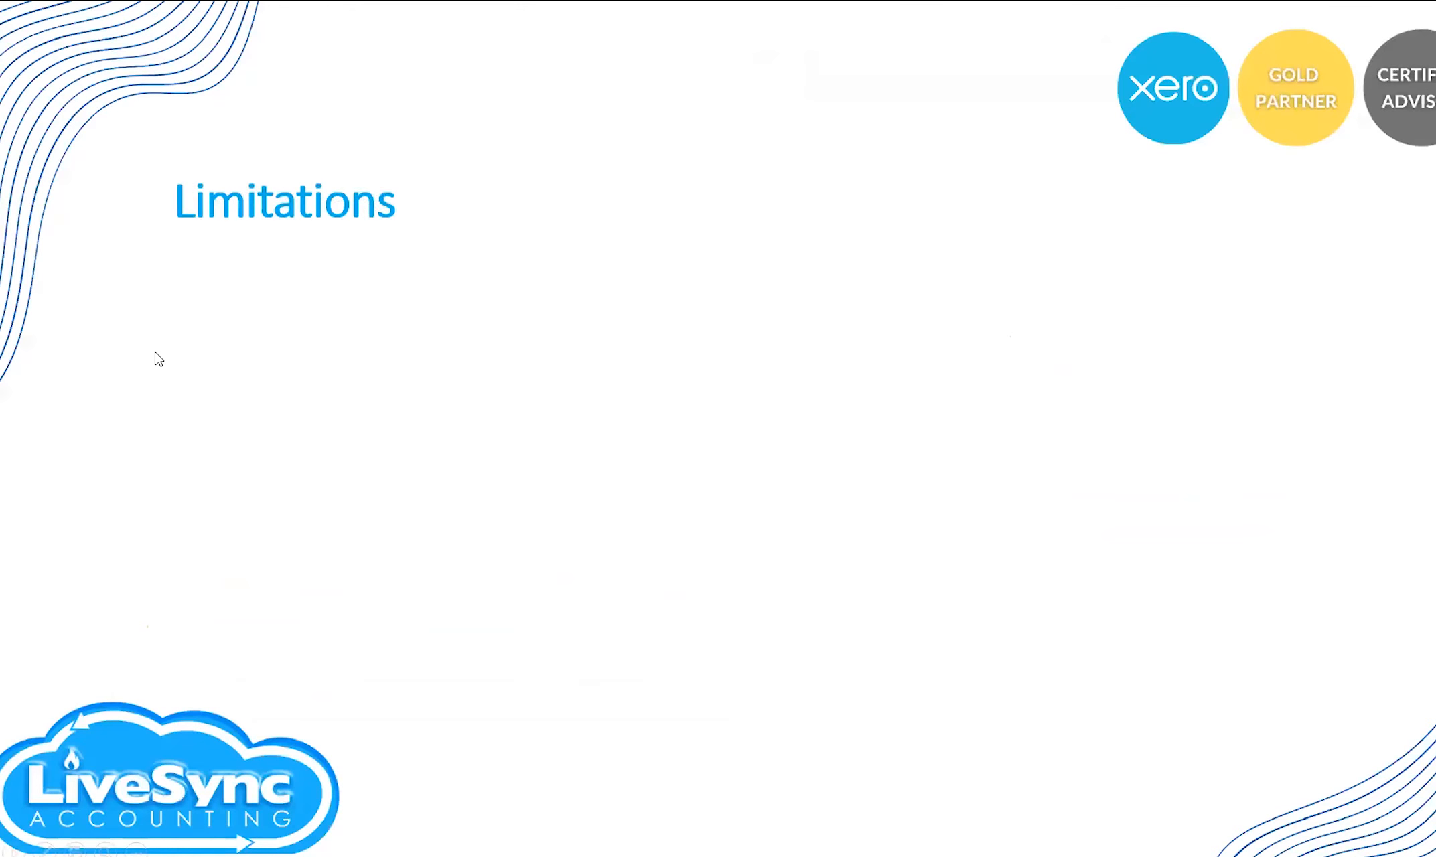
pyautogui.click(158, 359)
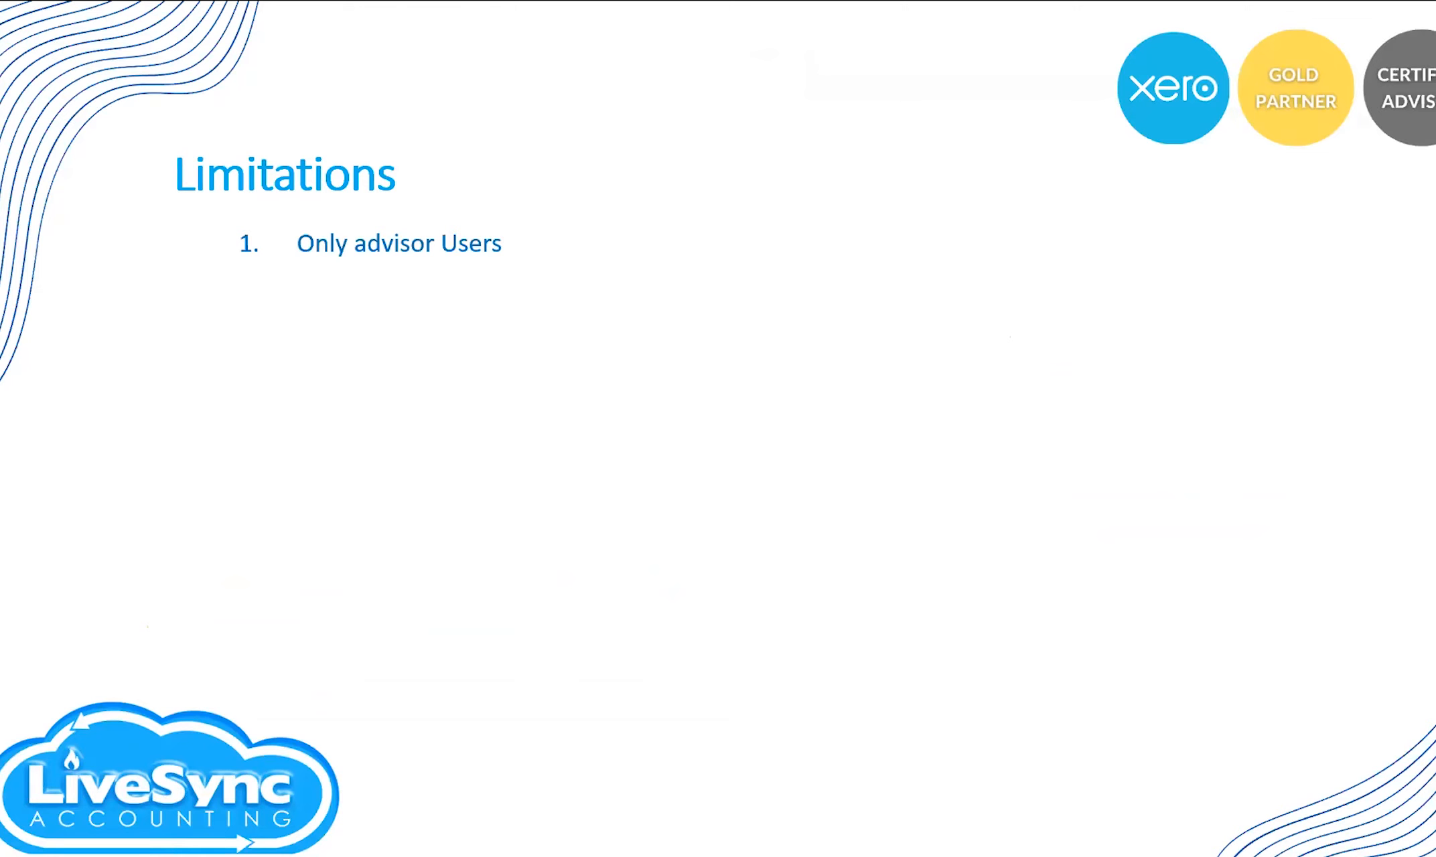
pyautogui.press('Right')
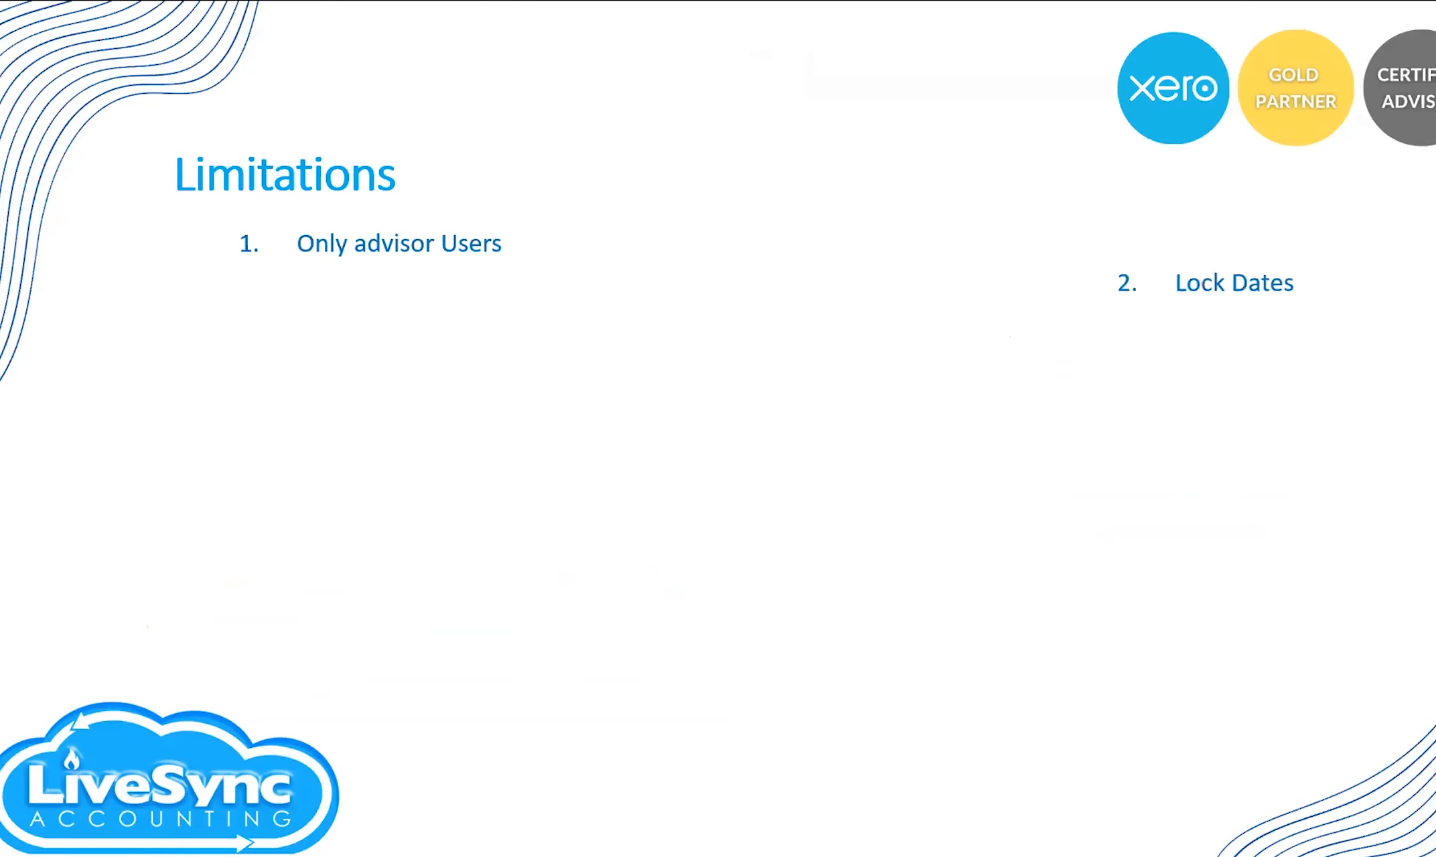